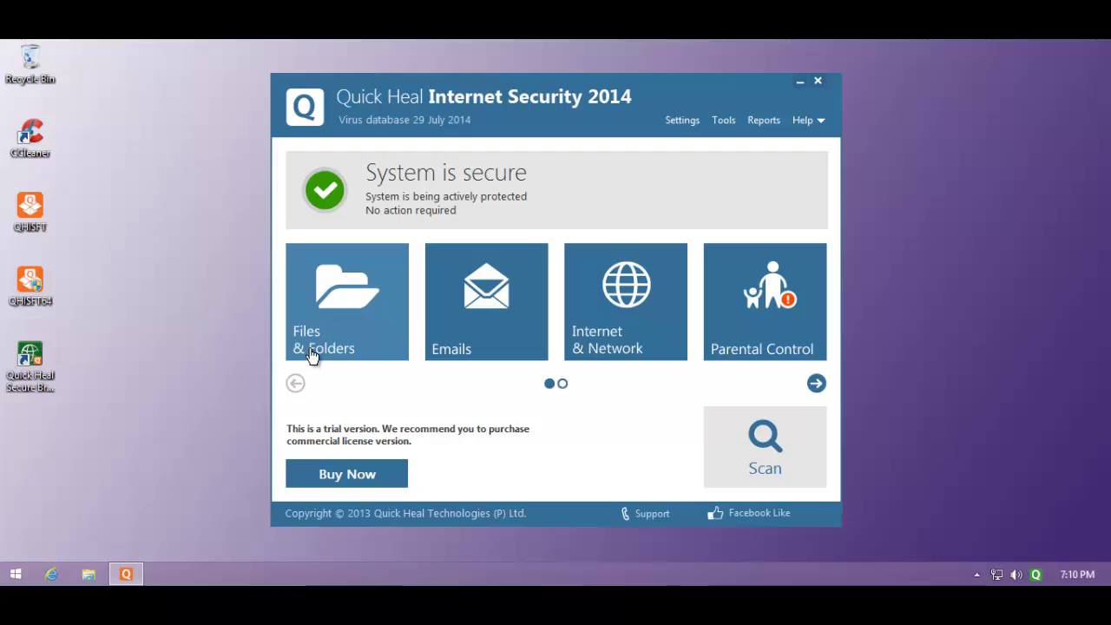
Open the Files & Folders protection category and look through its scan and virus protection options
{"action": "left_click", "coordinate": [350, 321]}
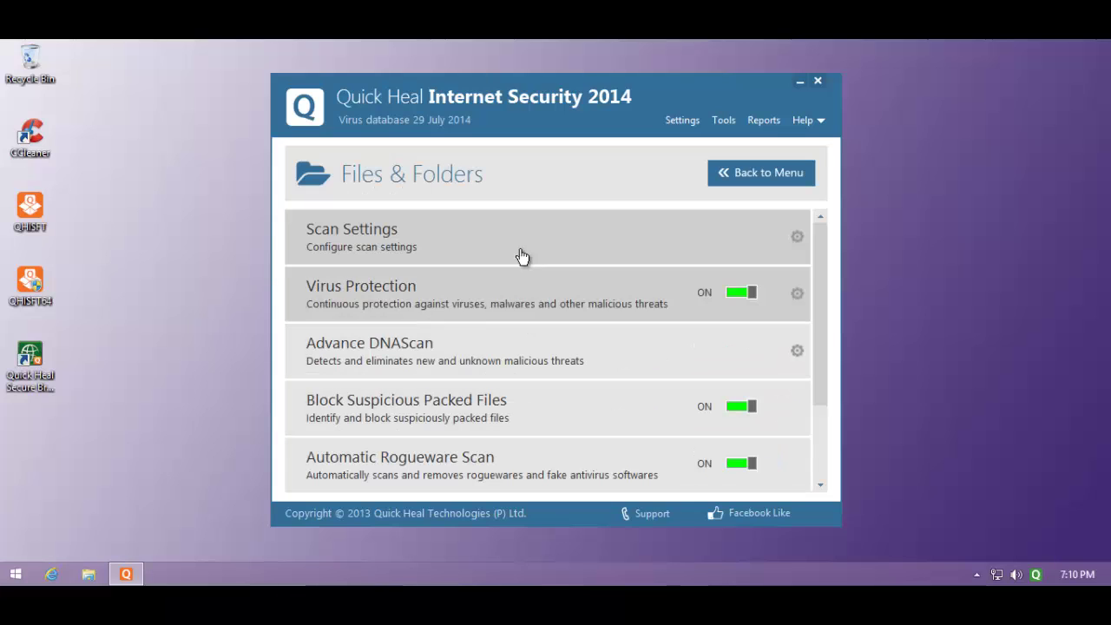
{"action": "left_click", "coordinate": [762, 176]}
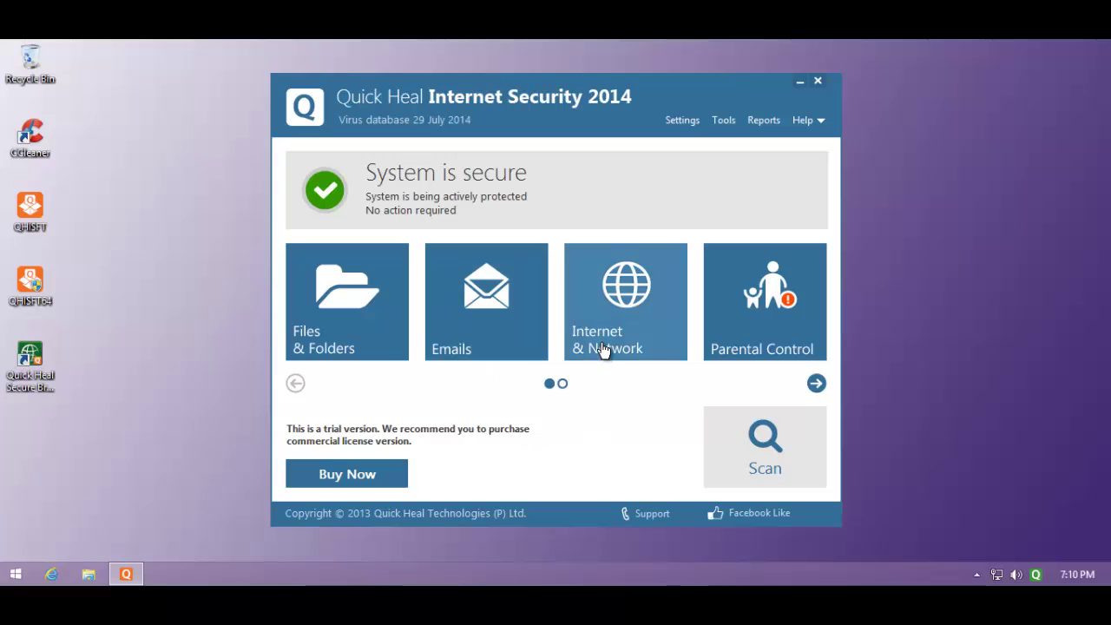
{"action": "left_click", "coordinate": [370, 332]}
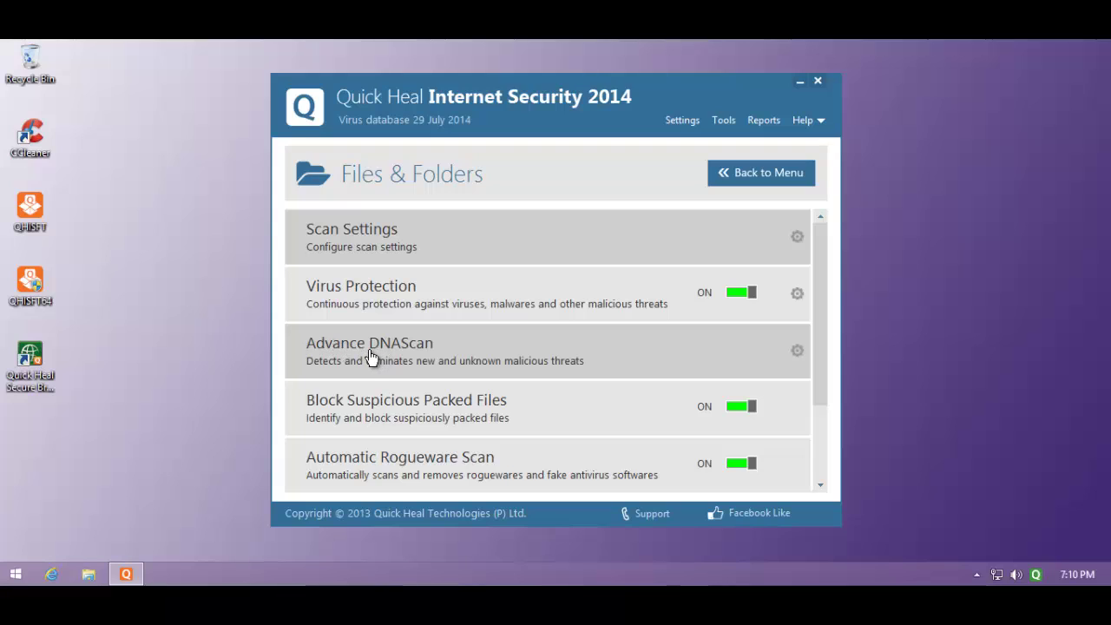
{"action": "scroll", "coordinate": [423, 363], "scroll_direction": "down", "scroll_amount": 1}
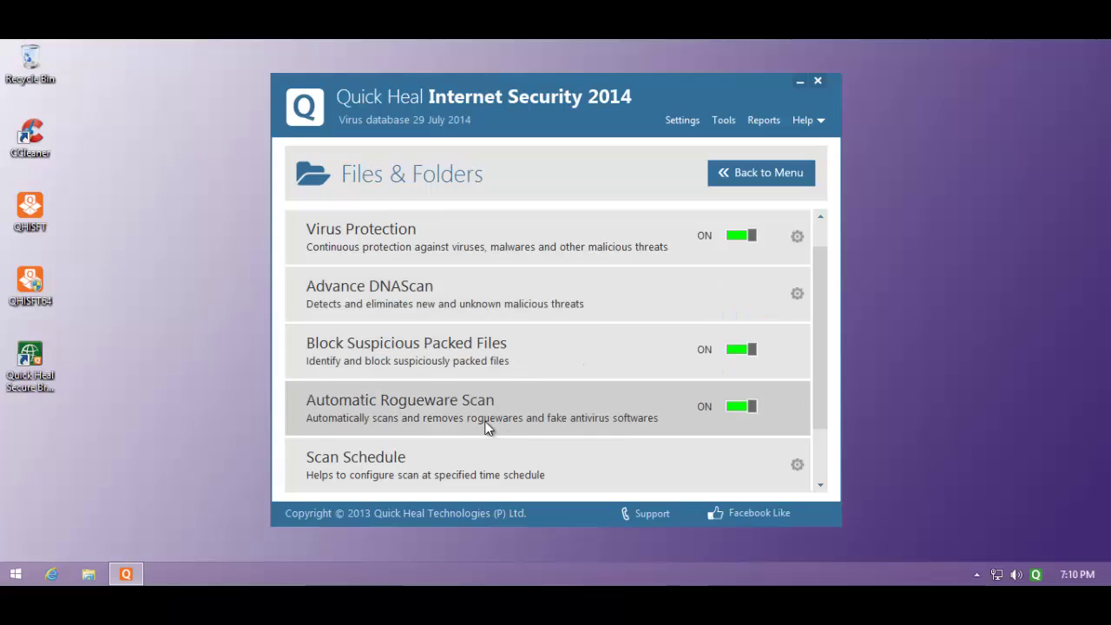
Examine the behavior detection levels offered in the Advance DNAScan settings and leave without saving
{"action": "left_click", "coordinate": [417, 297]}
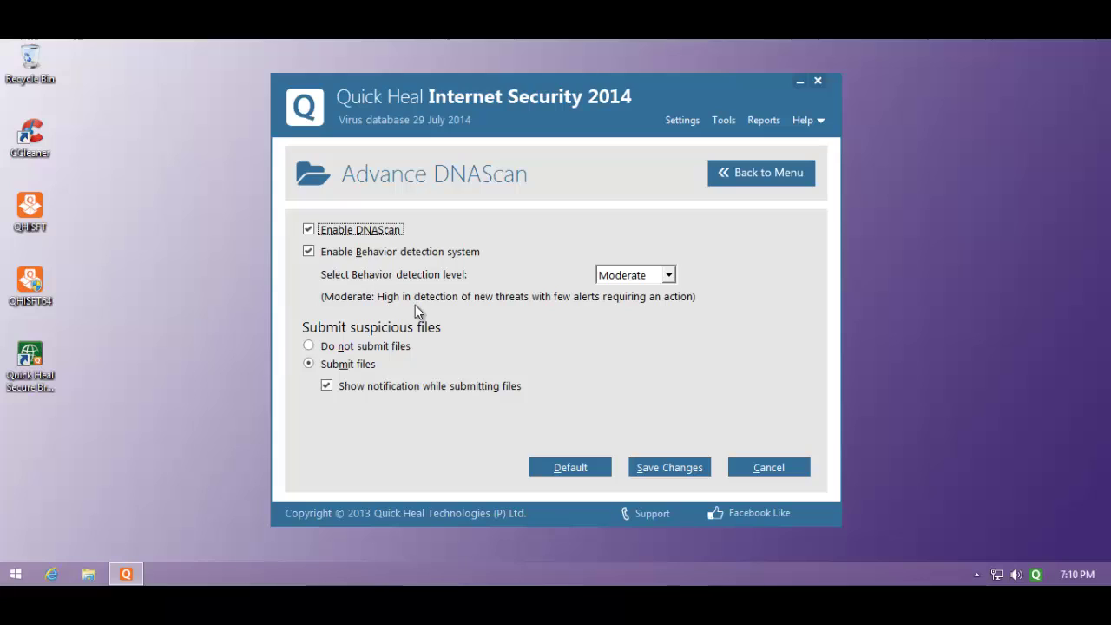
{"action": "left_click", "coordinate": [639, 276]}
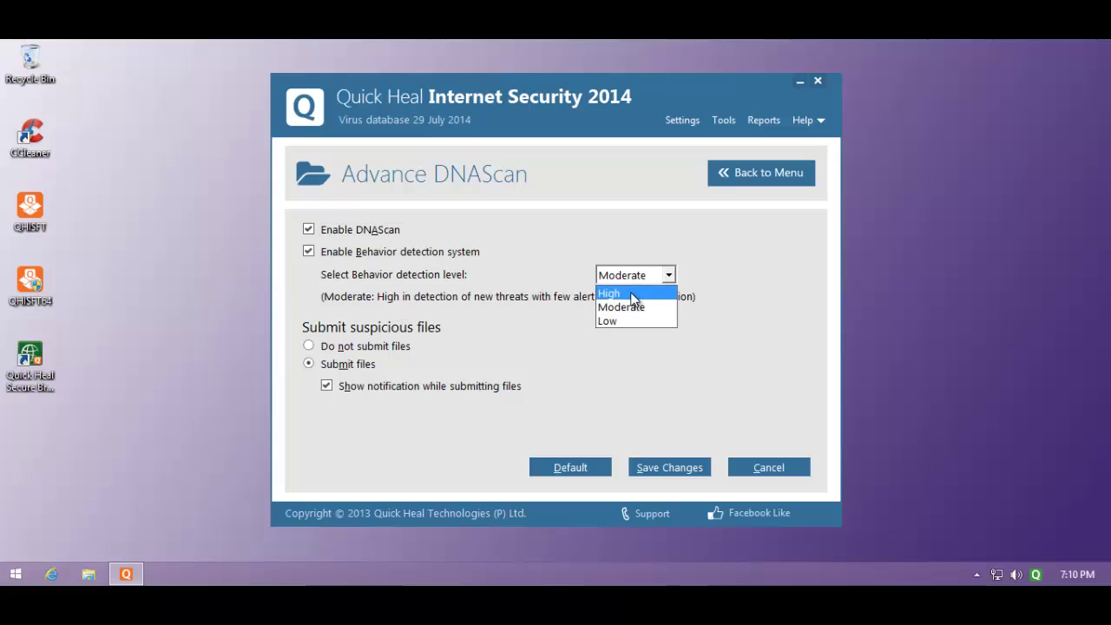
{"action": "left_click", "coordinate": [629, 276]}
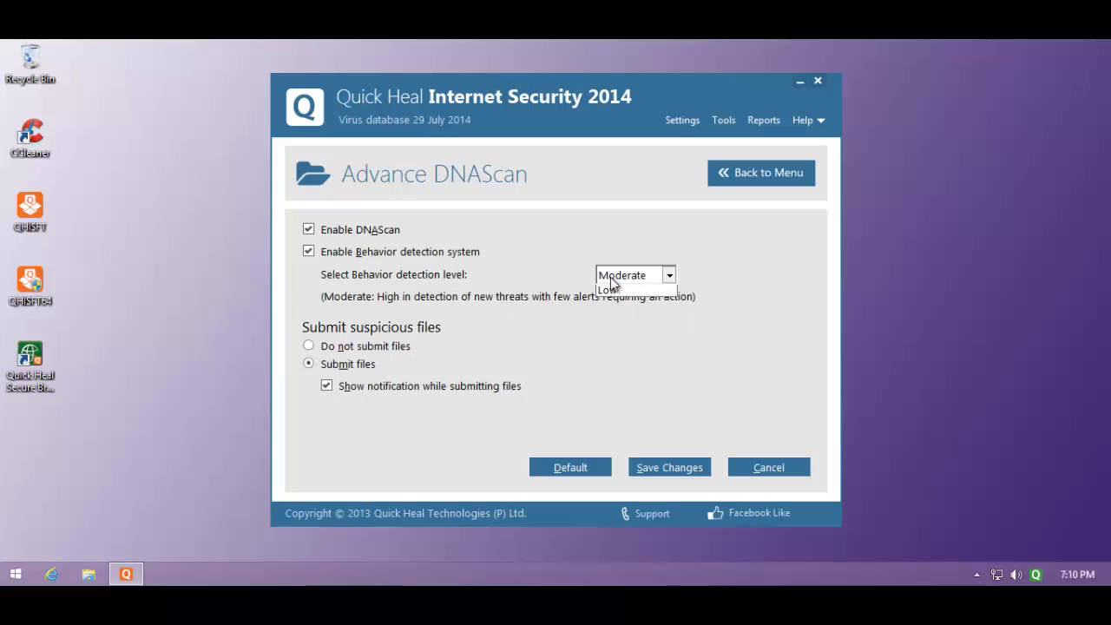
{"action": "left_click", "coordinate": [605, 278]}
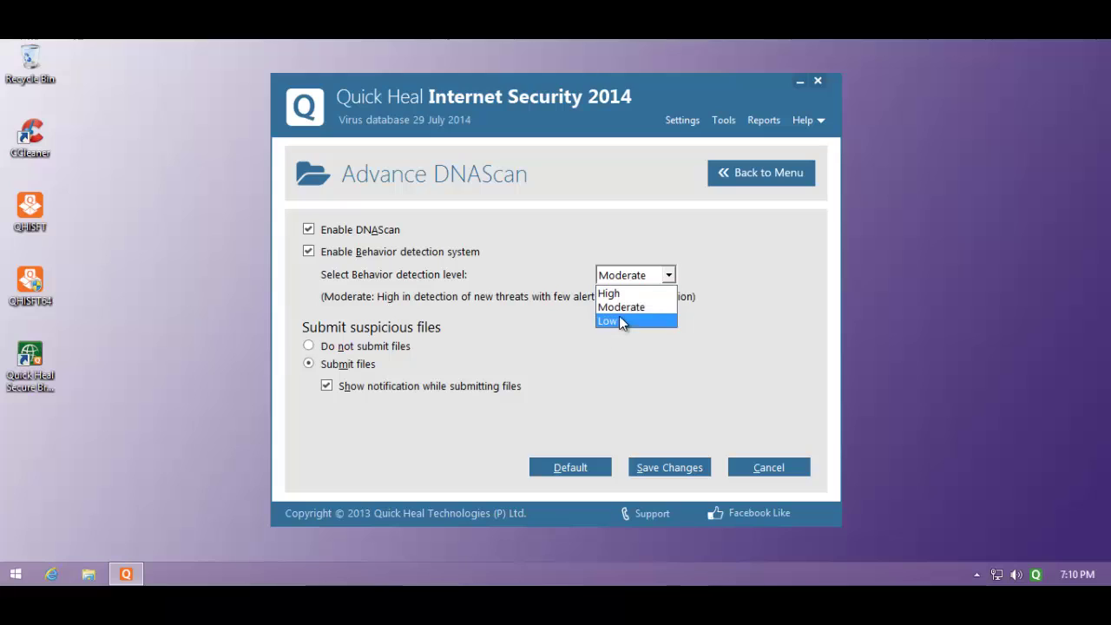
{"action": "left_click", "coordinate": [610, 306]}
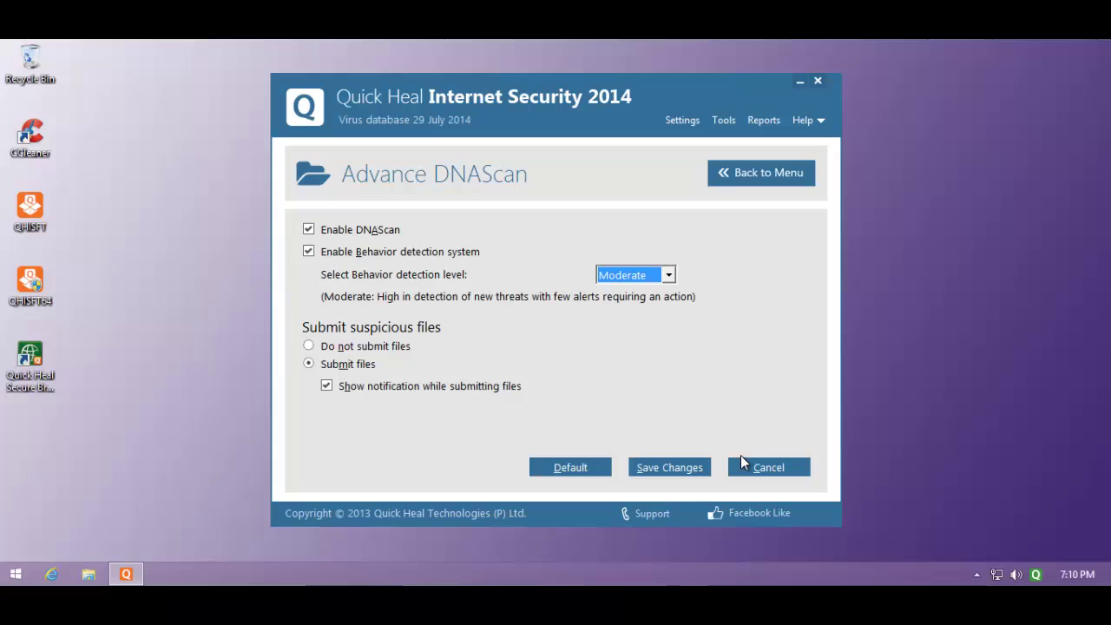
{"action": "left_click", "coordinate": [764, 463]}
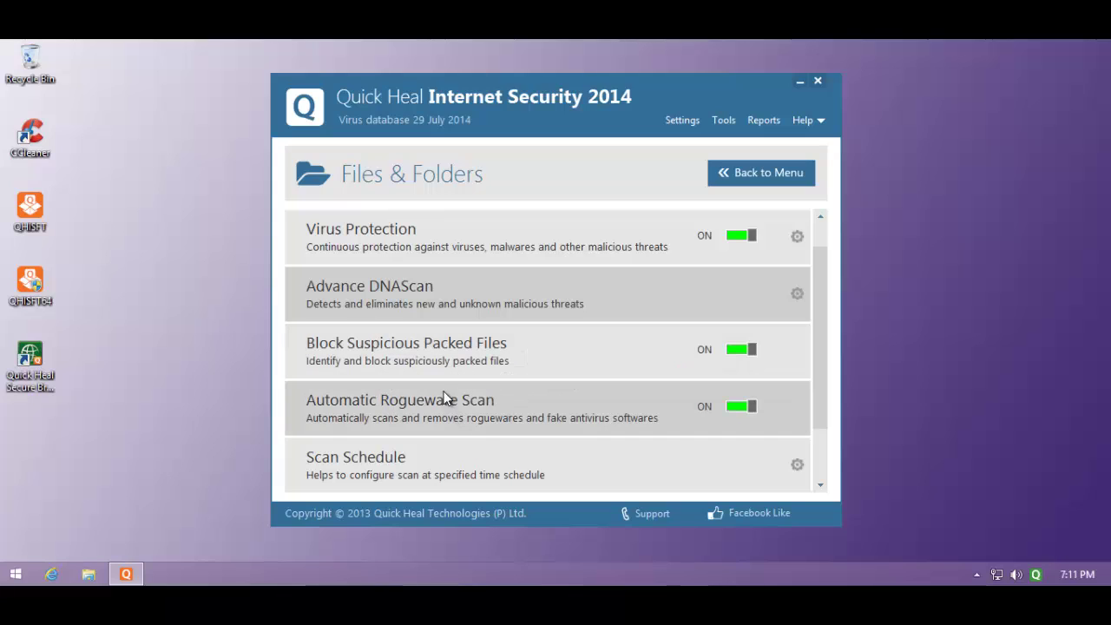
Review the remaining Files & Folders options and the Internet & Network protection options, returning to the main menu
{"action": "scroll", "coordinate": [441, 386], "scroll_direction": "down", "scroll_amount": 1}
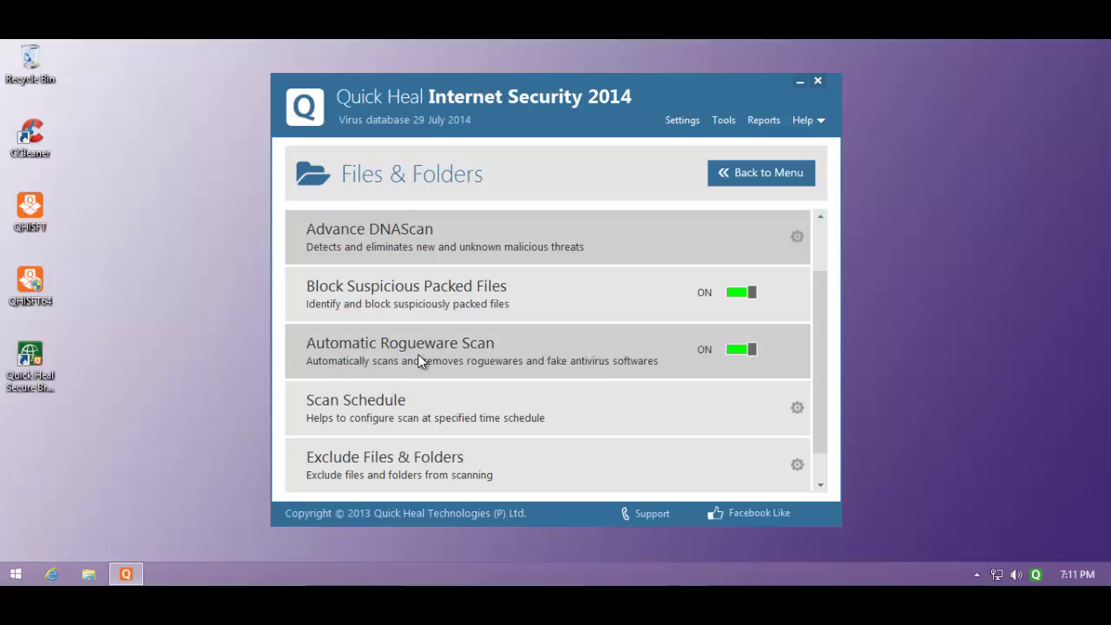
{"action": "scroll", "coordinate": [419, 360], "scroll_direction": "down", "scroll_amount": 1}
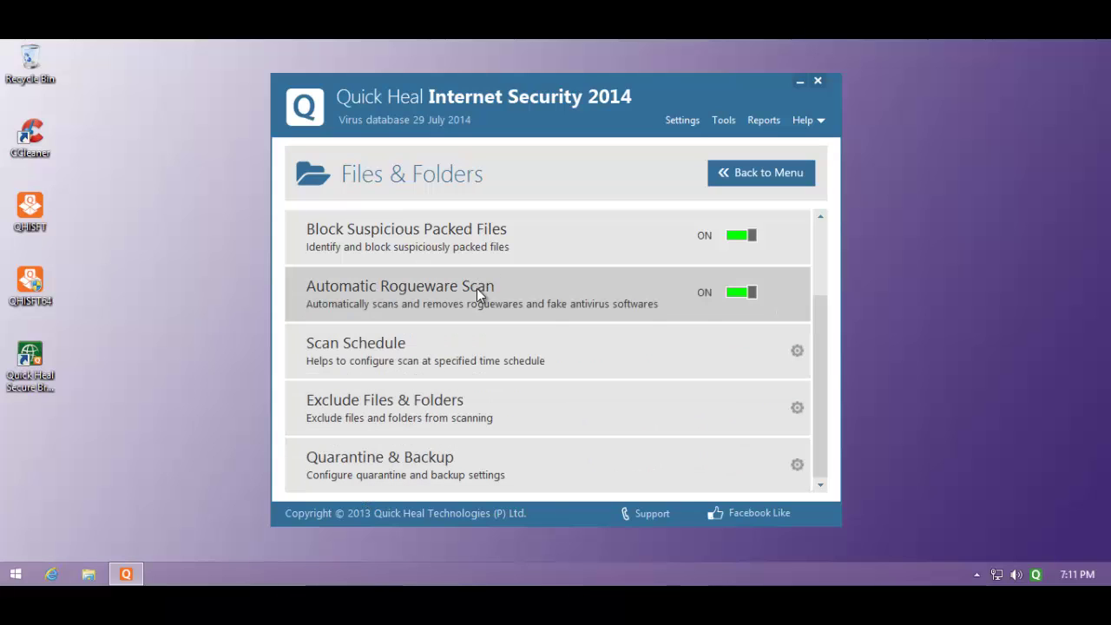
{"action": "scroll", "coordinate": [538, 280], "scroll_direction": "up", "scroll_amount": 3}
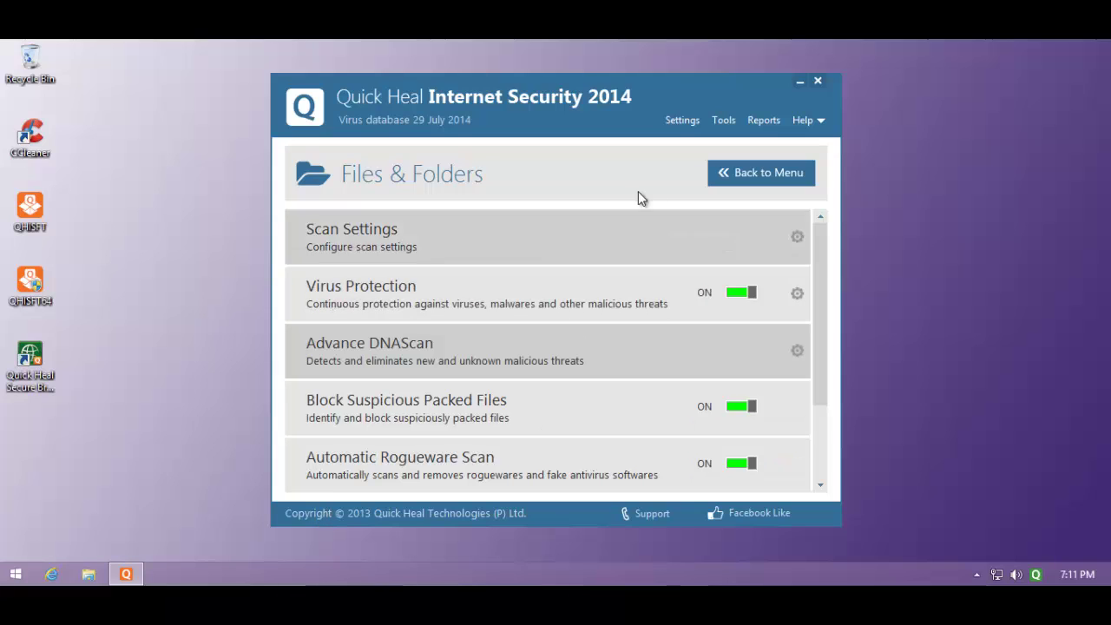
{"action": "left_click", "coordinate": [726, 172]}
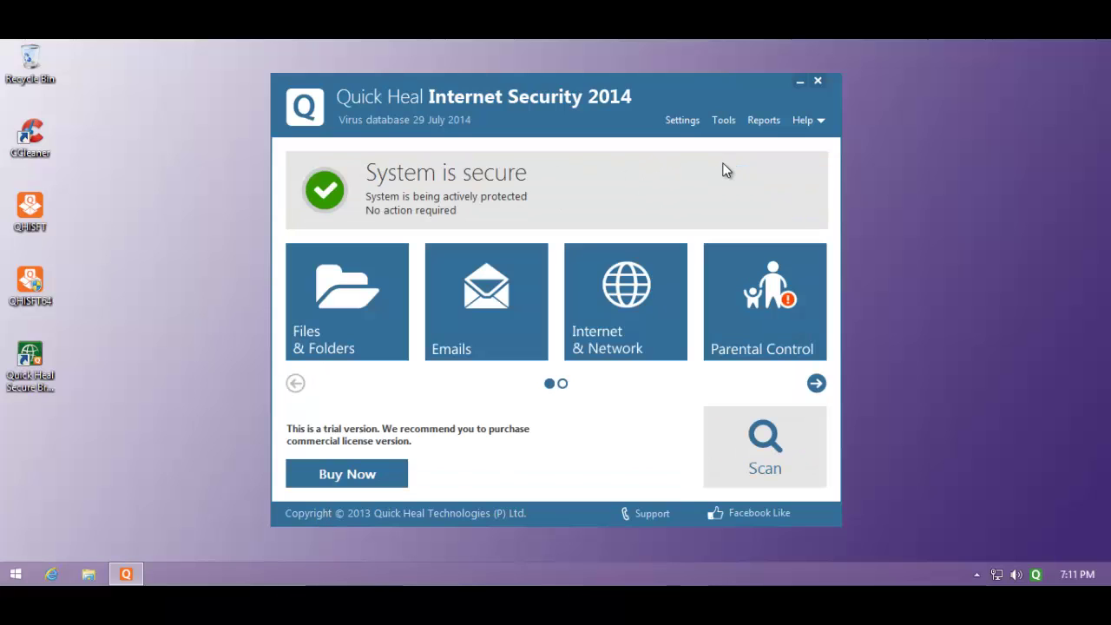
{"action": "left_click", "coordinate": [576, 288]}
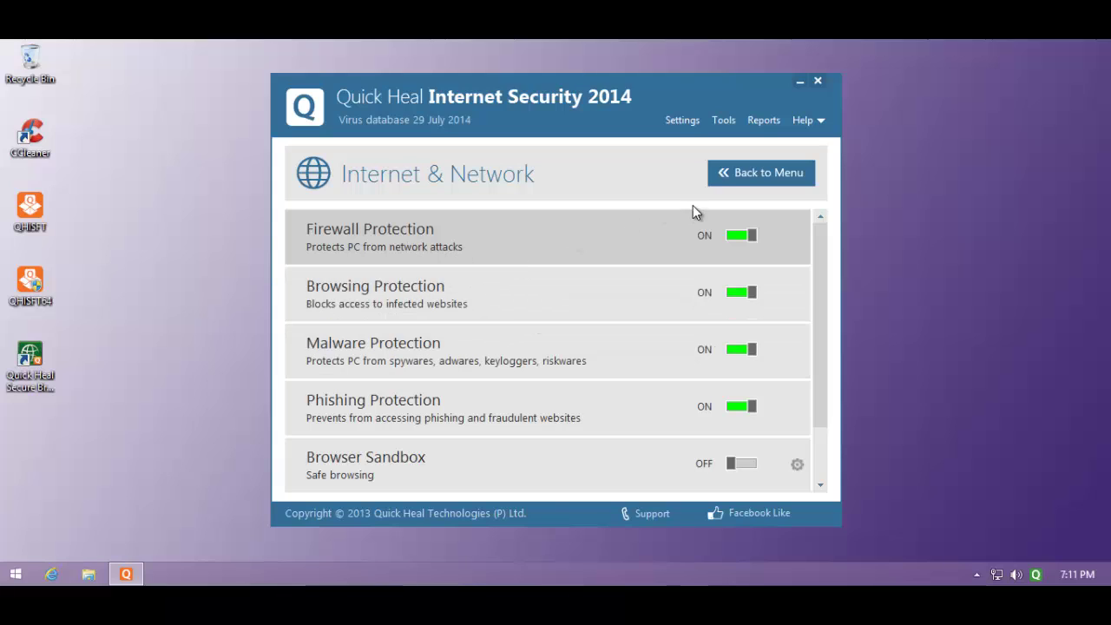
{"action": "left_click", "coordinate": [740, 167]}
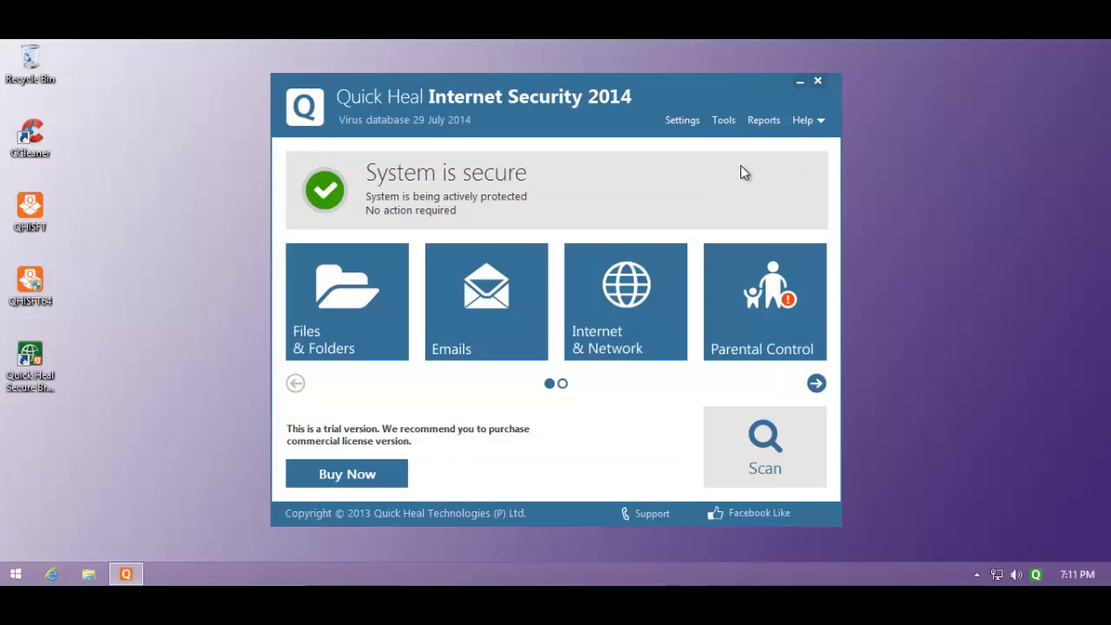
Launch the AntiMalware tool and start a malware scan, keeping its scan window in front
{"action": "left_click", "coordinate": [723, 122]}
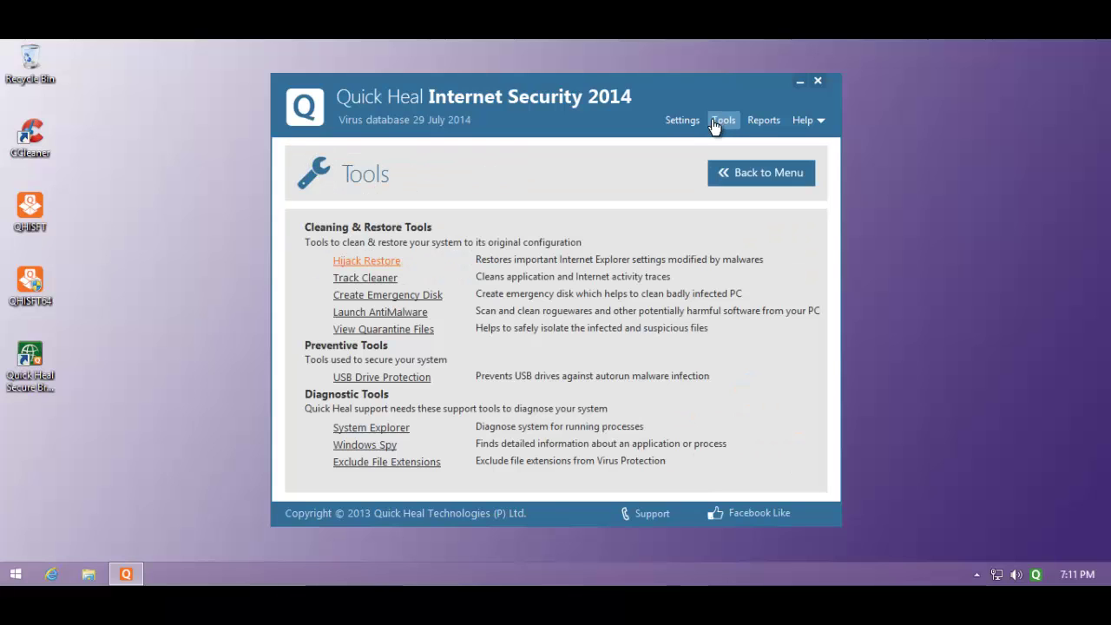
{"action": "left_click", "coordinate": [360, 312]}
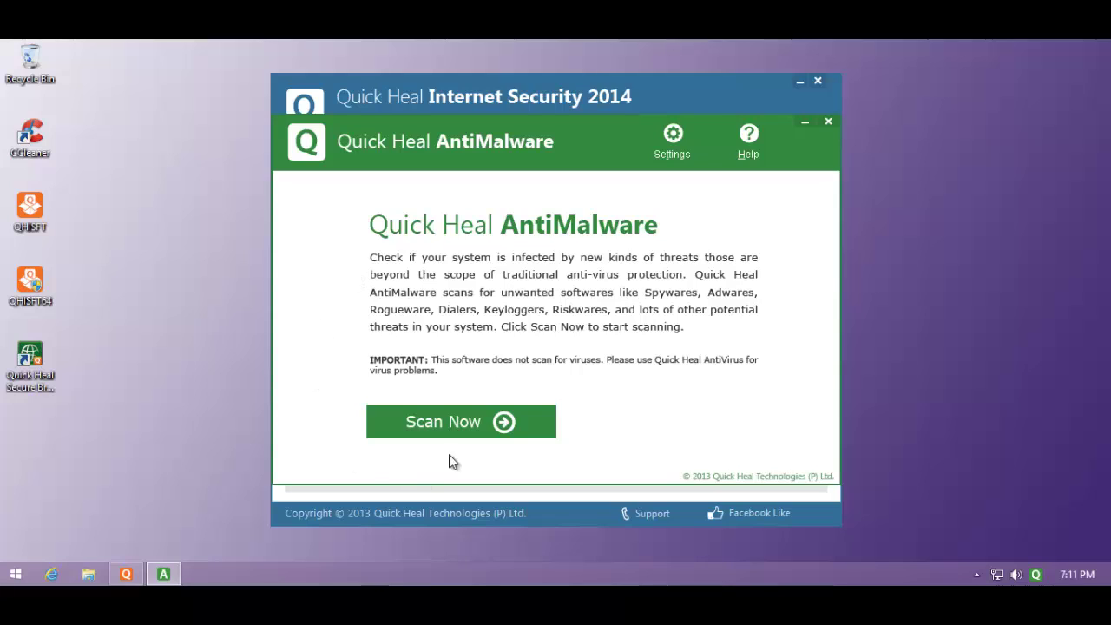
{"action": "left_click", "coordinate": [461, 423]}
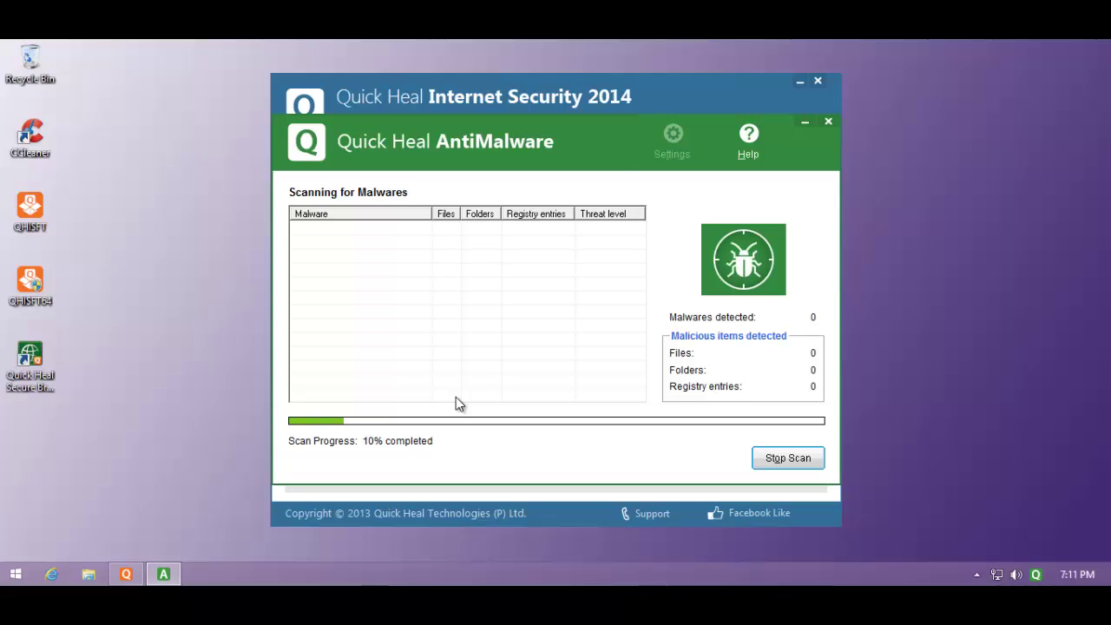
{"action": "left_click_drag", "start_coordinate": [598, 134], "coordinate": [601, 177]}
{"action": "left_click", "coordinate": [564, 110]}
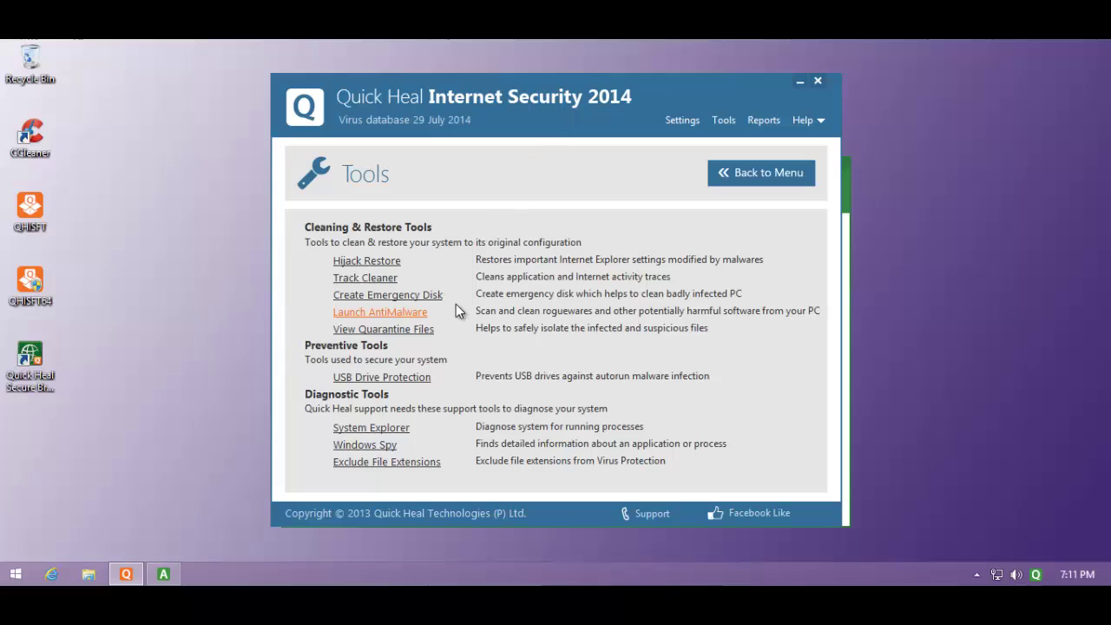
{"action": "left_click", "coordinate": [846, 259]}
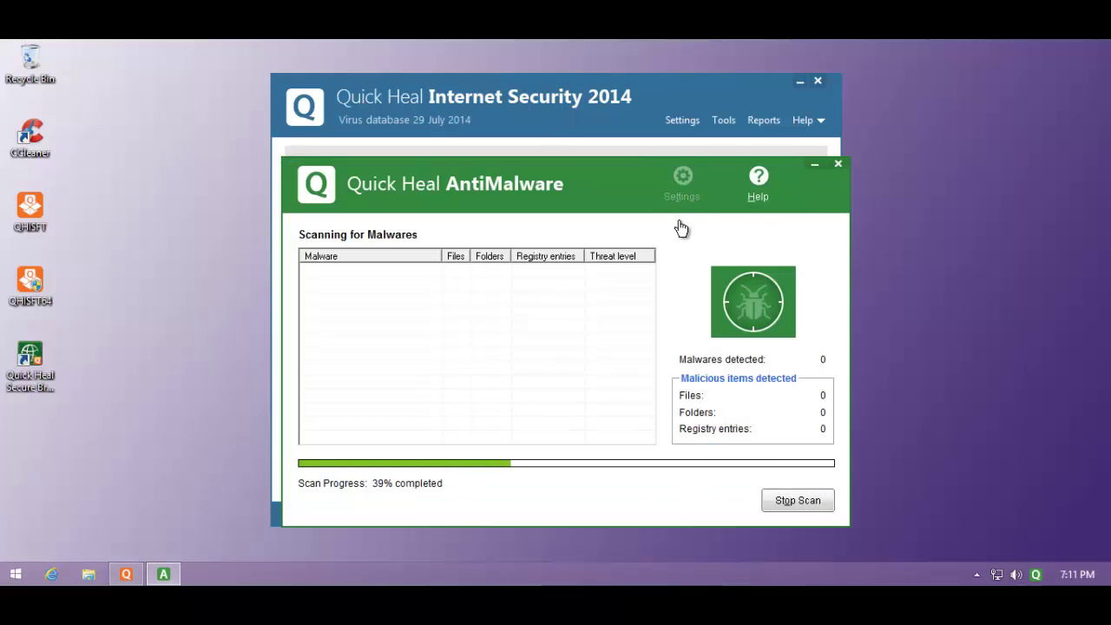
Stop the running AntiMalware scan, confirm stopping, and move the AntiMalware window slightly higher
{"action": "left_click", "coordinate": [783, 501]}
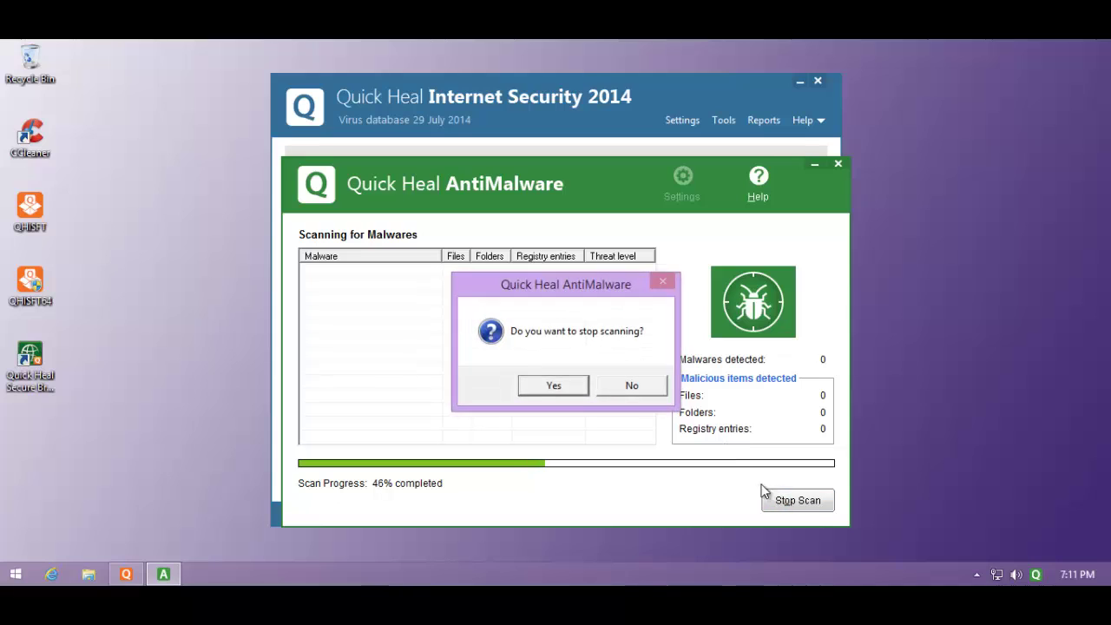
{"action": "left_click", "coordinate": [537, 385]}
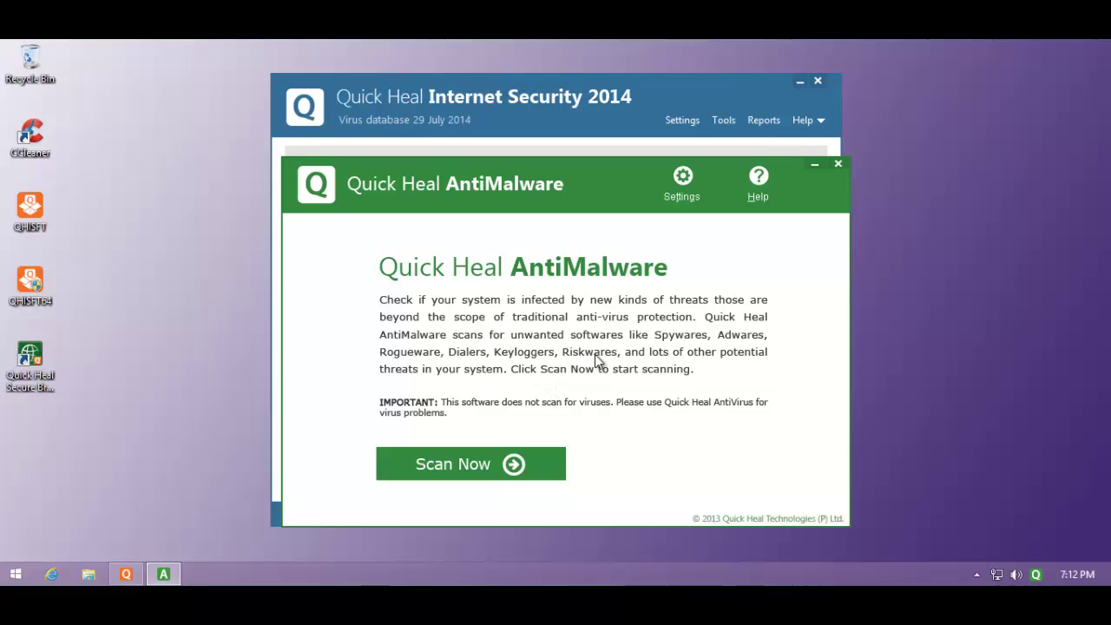
{"action": "left_click_drag", "start_coordinate": [423, 190], "coordinate": [427, 154]}
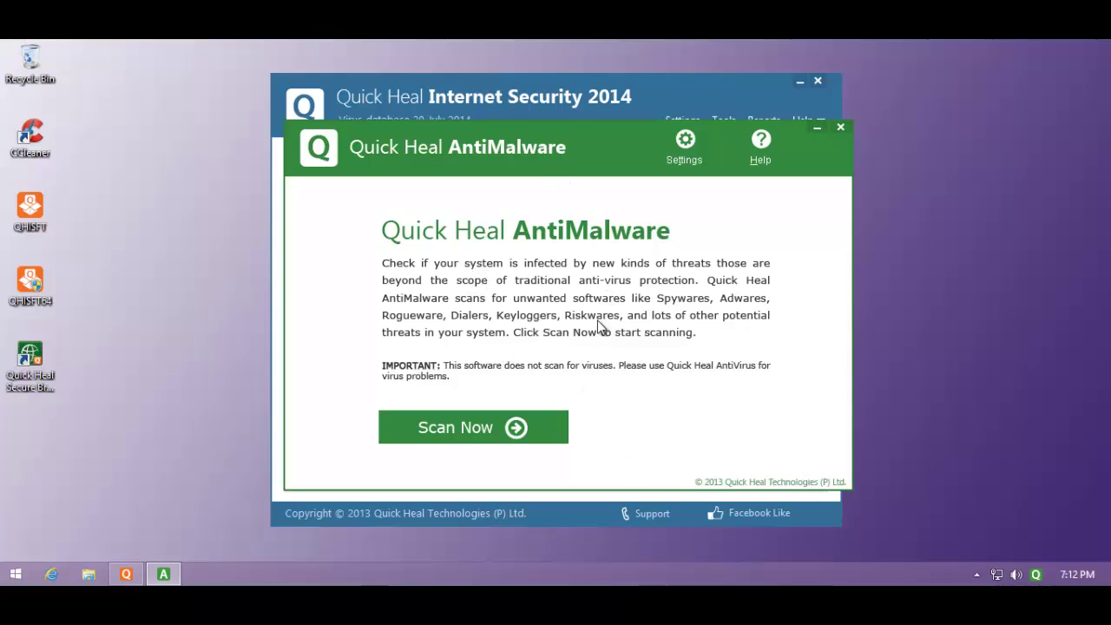
Check the AntiMalware settings and close the AntiMalware tool
{"action": "left_click", "coordinate": [684, 147]}
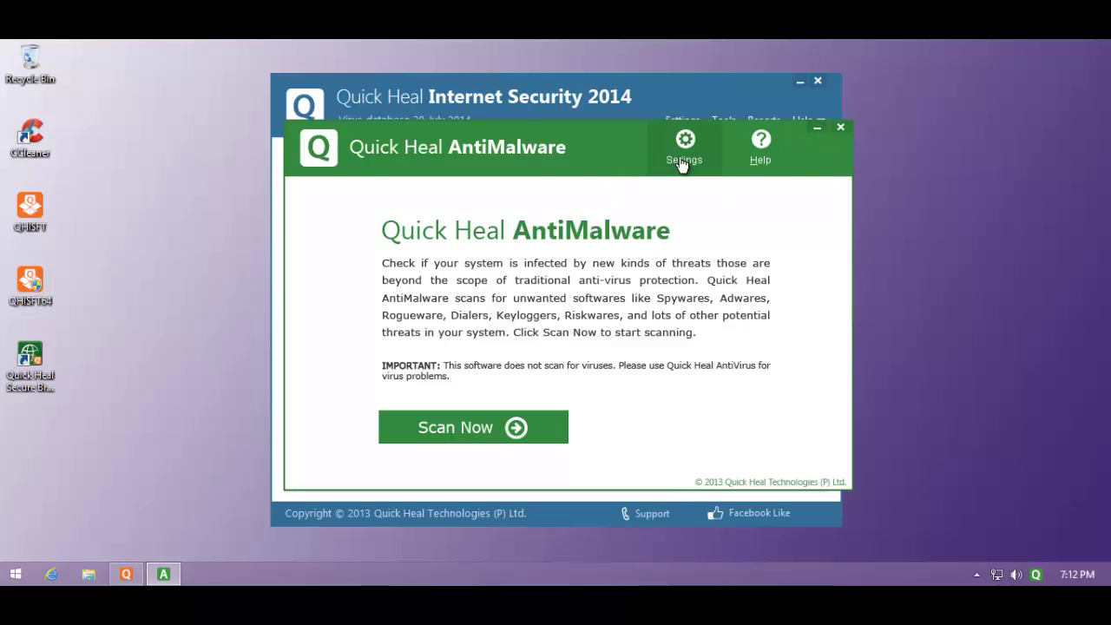
{"action": "left_click", "coordinate": [682, 473]}
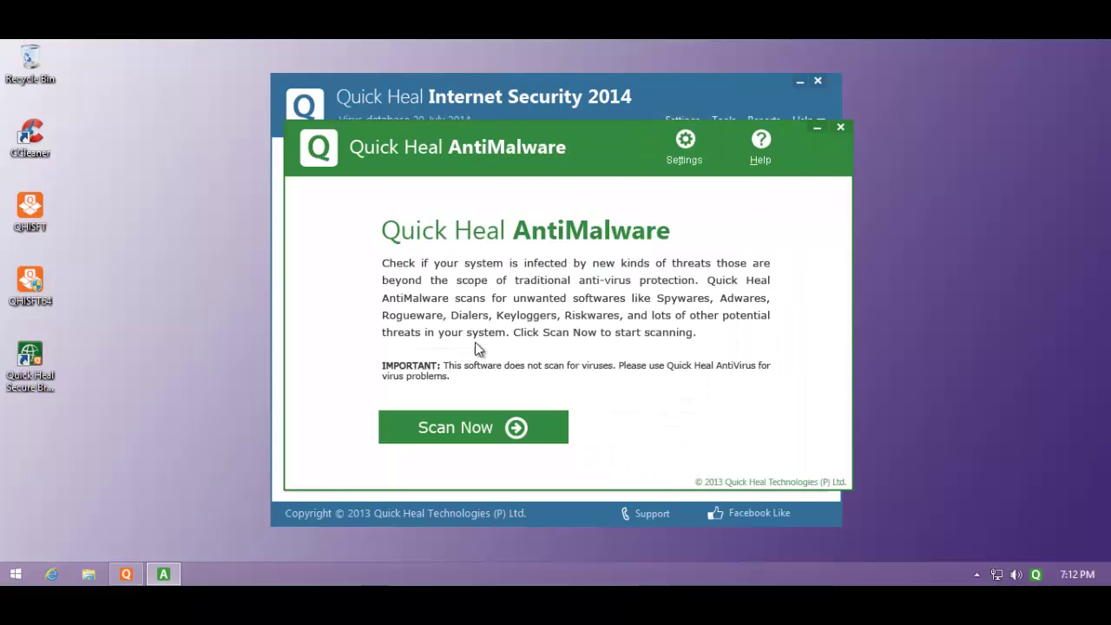
{"action": "left_click_drag", "start_coordinate": [529, 167], "coordinate": [493, 161]}
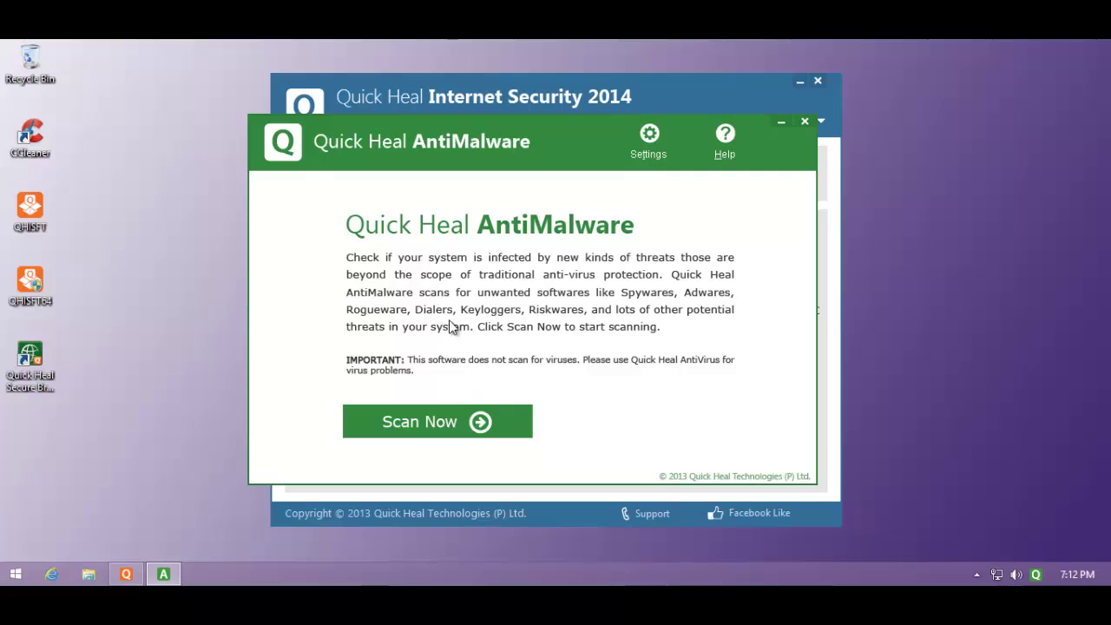
{"action": "left_click", "coordinate": [804, 123]}
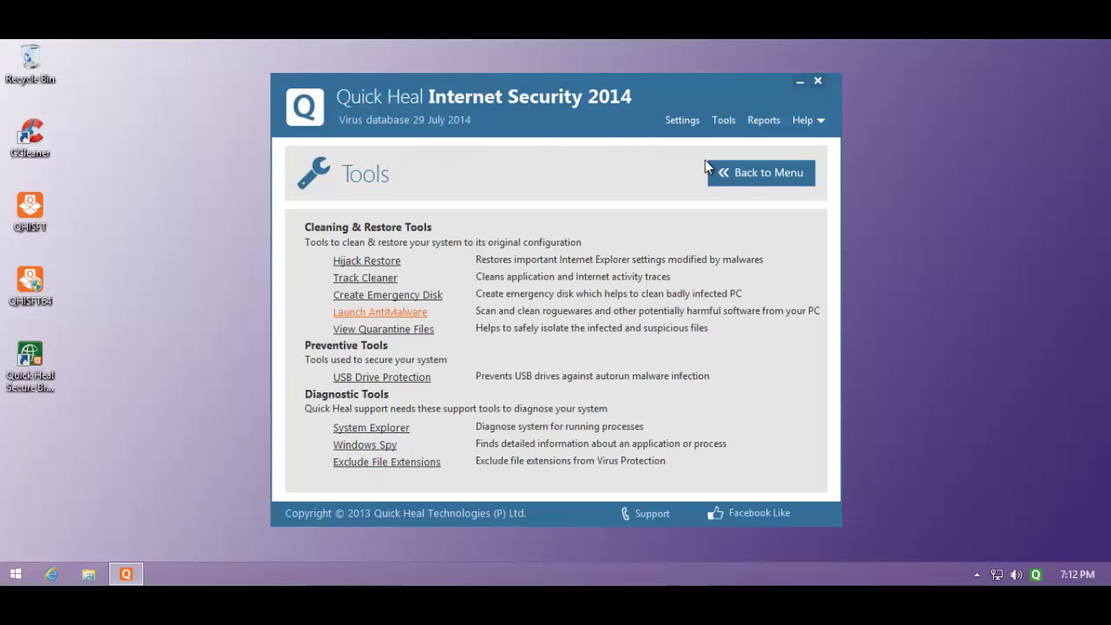
Review the External Drives & Devices protection options and return to the main menu
{"action": "left_click", "coordinate": [734, 172]}
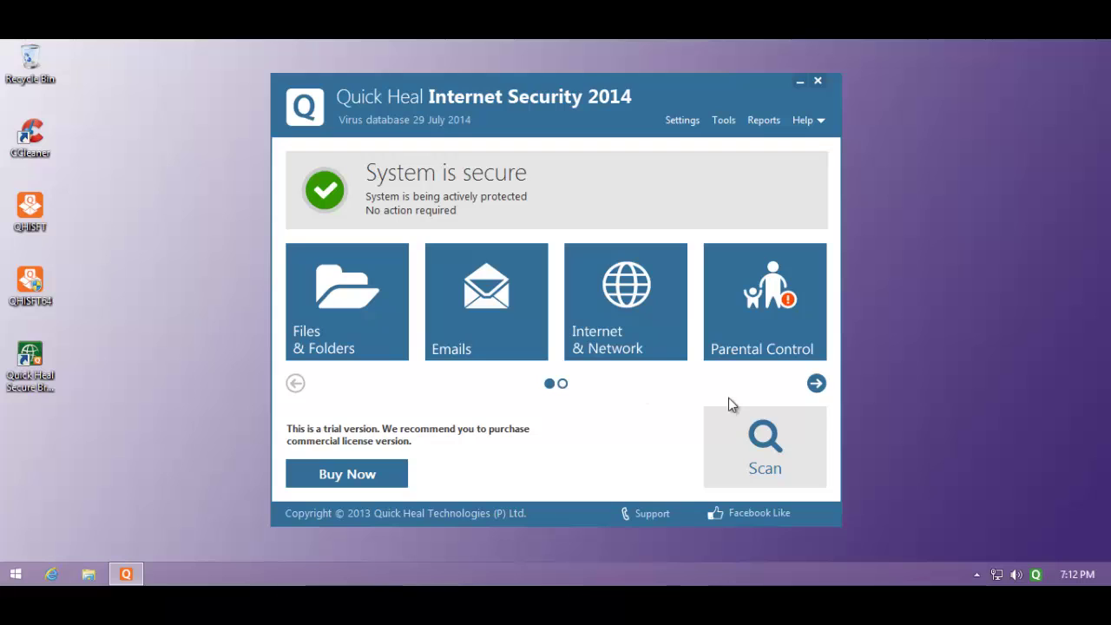
{"action": "left_click", "coordinate": [818, 388]}
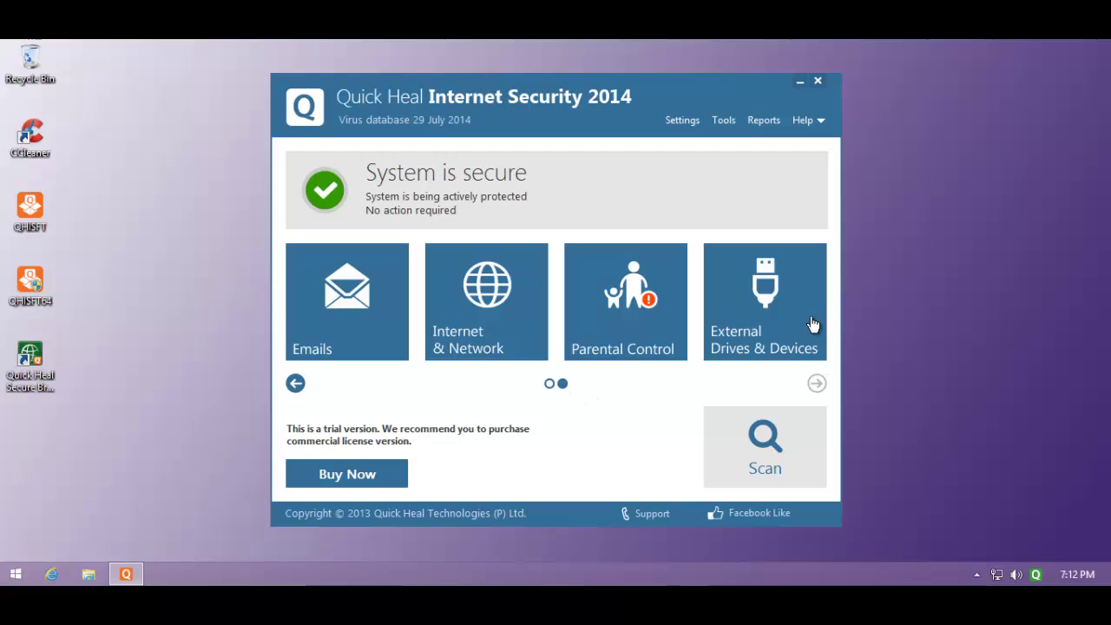
{"action": "left_click", "coordinate": [766, 315]}
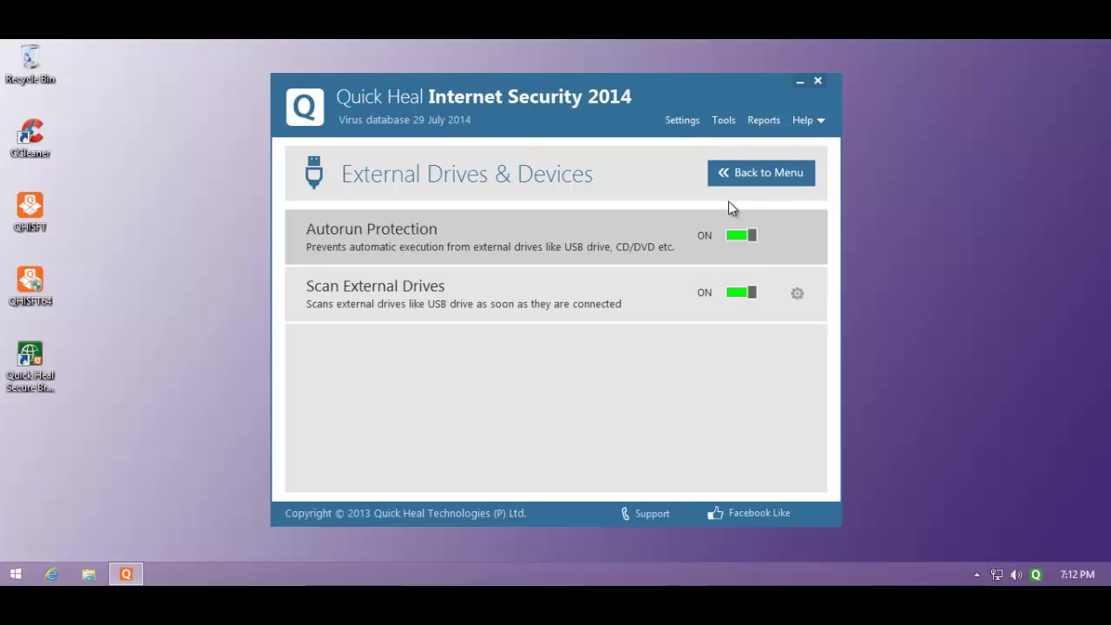
{"action": "left_click", "coordinate": [739, 173]}
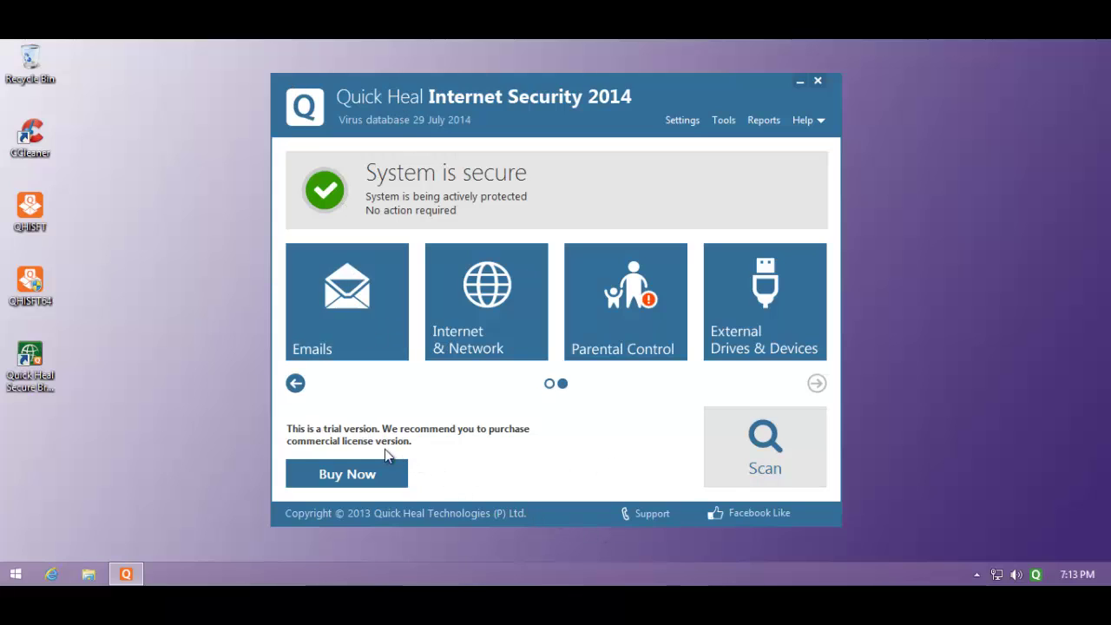
Close the Internet Security window and launch Quick Heal Secure Browse from the desktop
{"action": "left_click", "coordinate": [818, 81]}
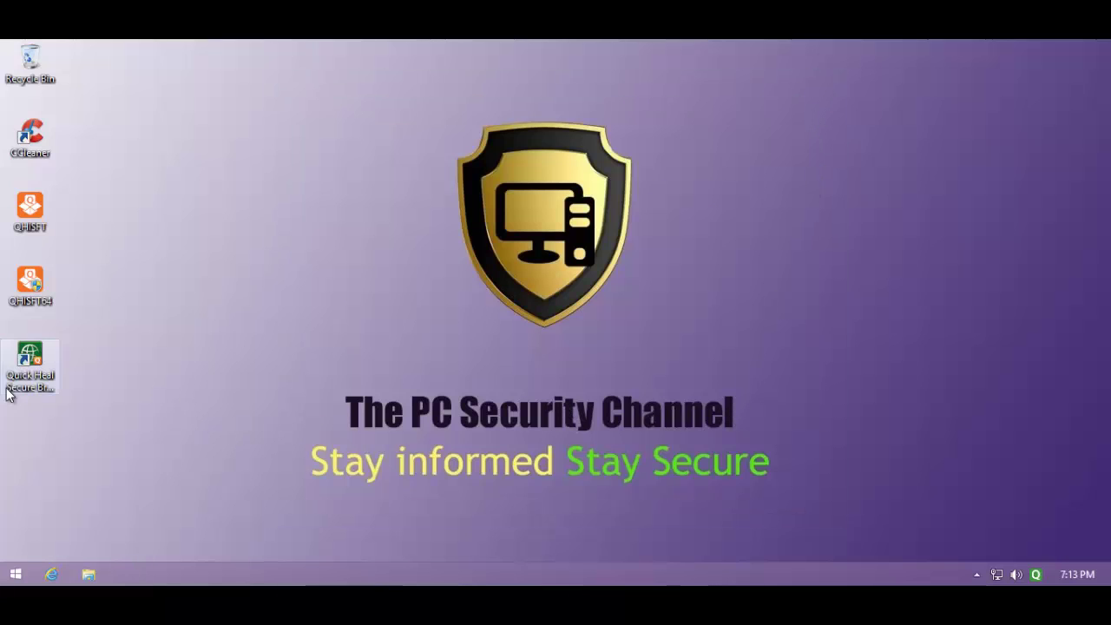
{"action": "left_click", "coordinate": [25, 365]}
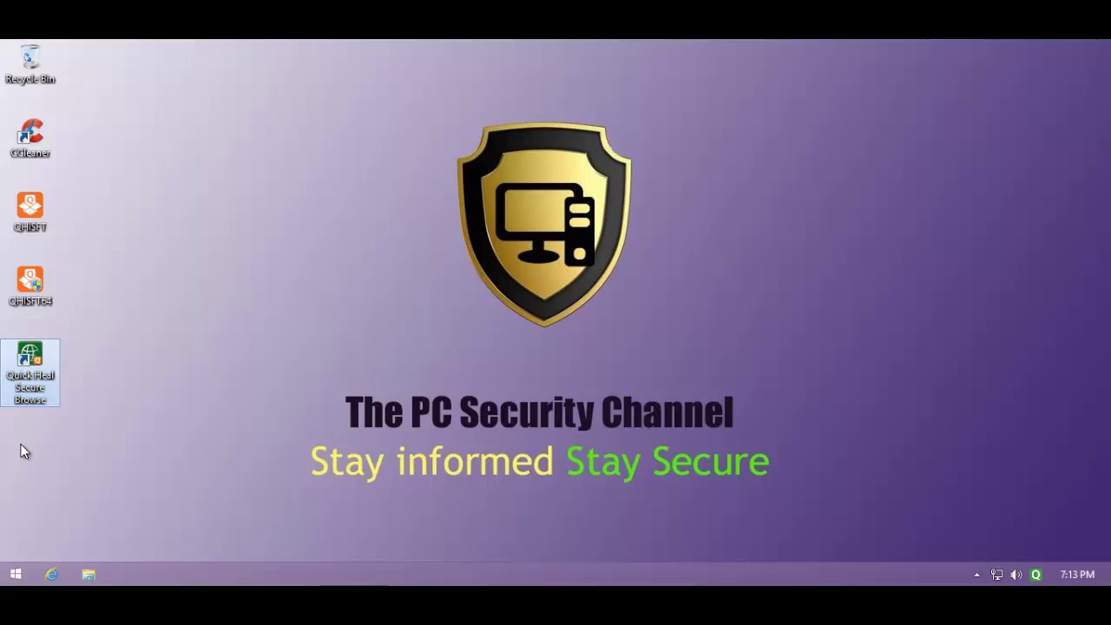
{"action": "double_click", "coordinate": [39, 378]}
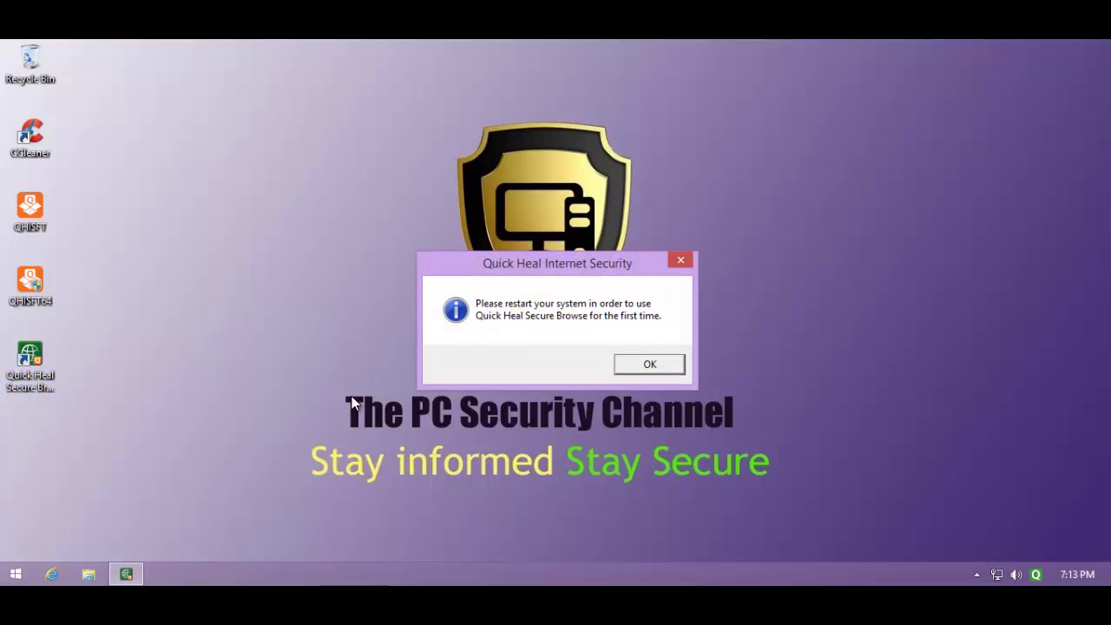
Dismiss the Secure Browse restart notice and select the Quick Heal Secure Browse shortcut on the desktop
{"action": "left_click", "coordinate": [632, 362]}
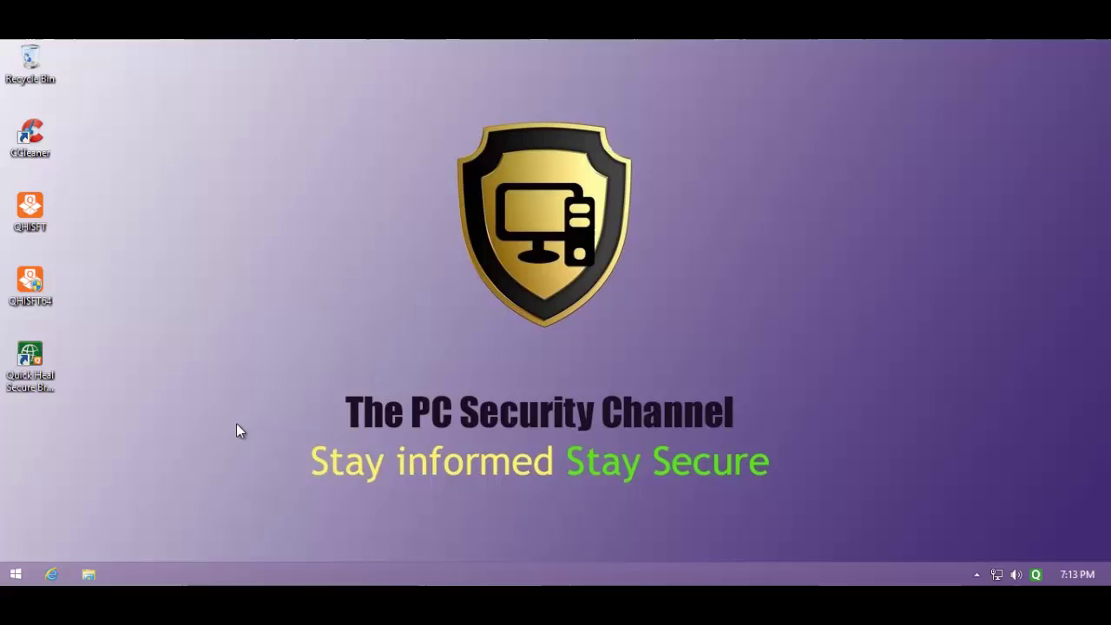
{"action": "left_click", "coordinate": [51, 369]}
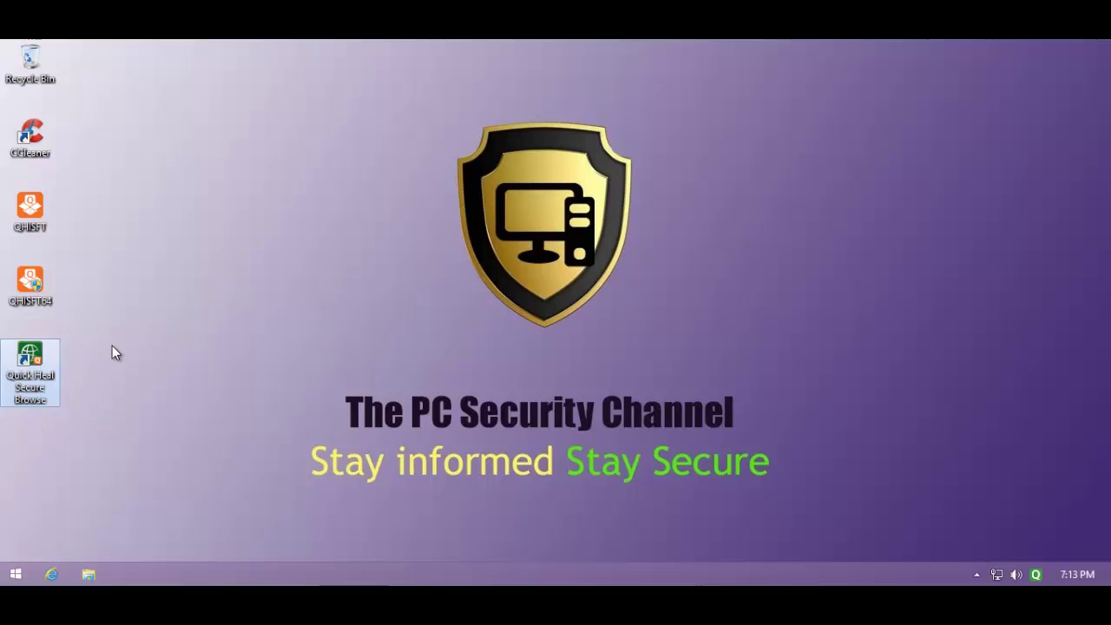
{"action": "left_click_drag", "start_coordinate": [106, 344], "coordinate": [17, 415]}
{"action": "left_click", "coordinate": [85, 421]}
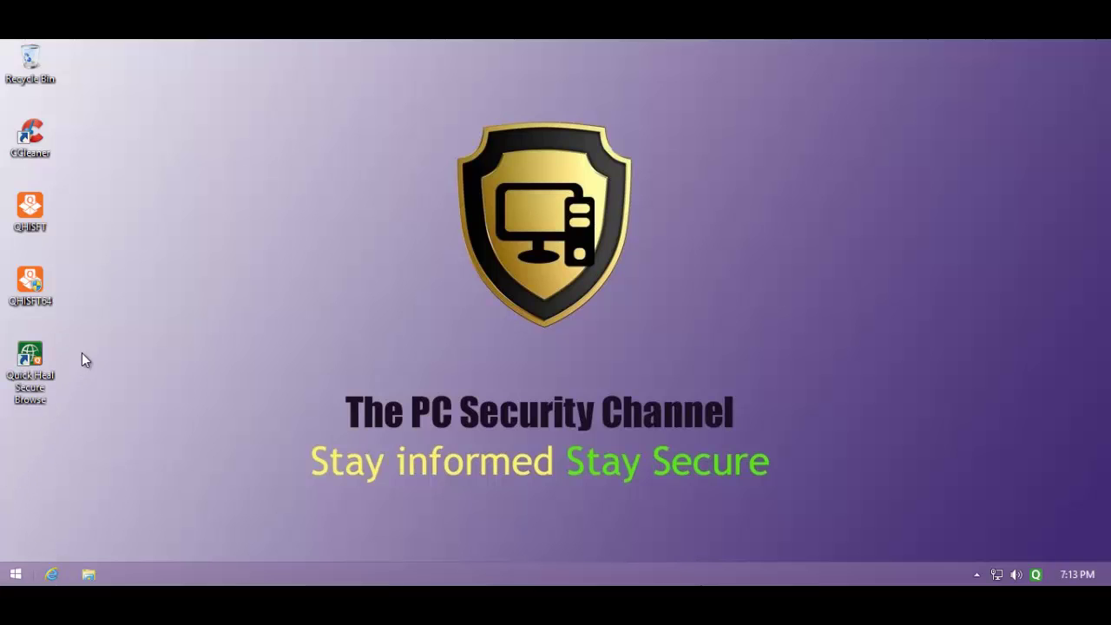
{"action": "left_click_drag", "start_coordinate": [30, 398], "coordinate": [14, 415]}
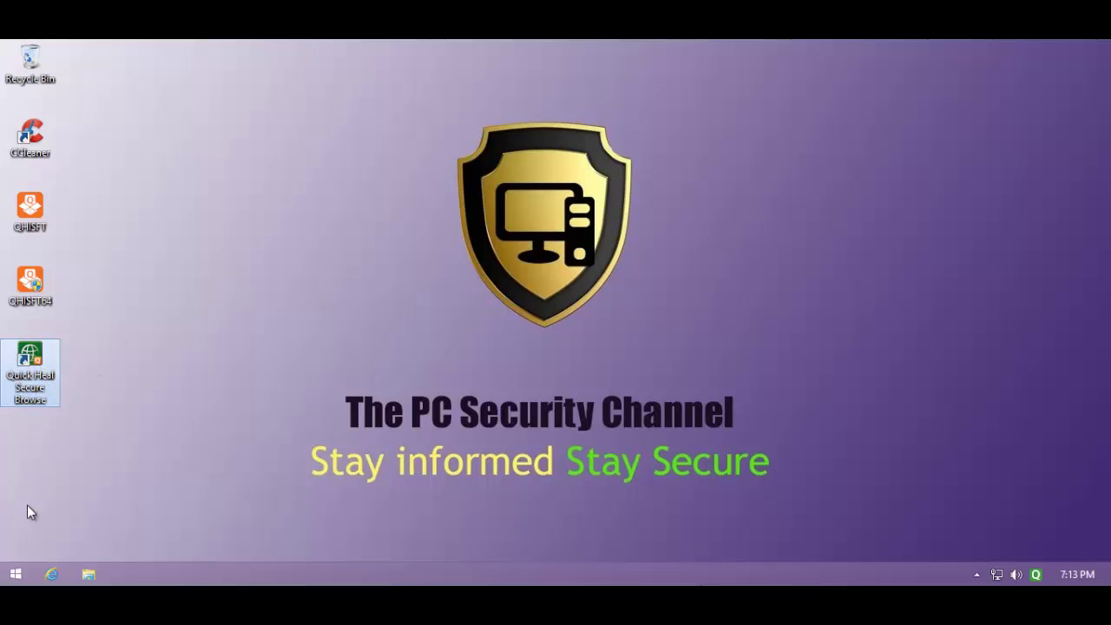
Open Internet Explorer, let the Google home page load, and minimise the browser window
{"action": "left_click", "coordinate": [49, 573]}
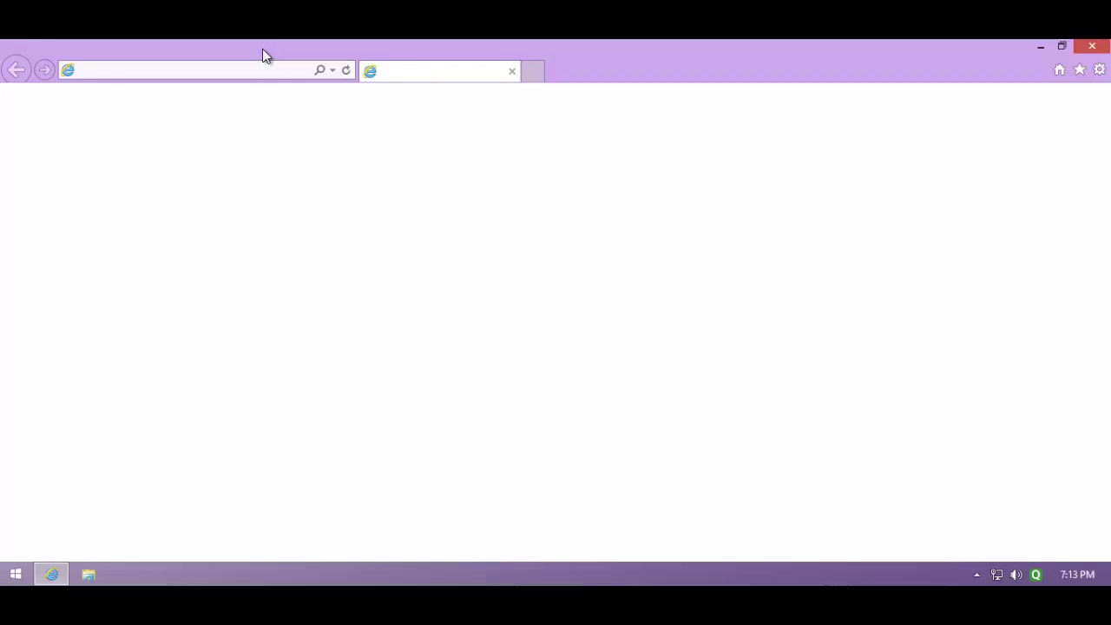
{"action": "left_click_drag", "start_coordinate": [264, 50], "coordinate": [502, 41]}
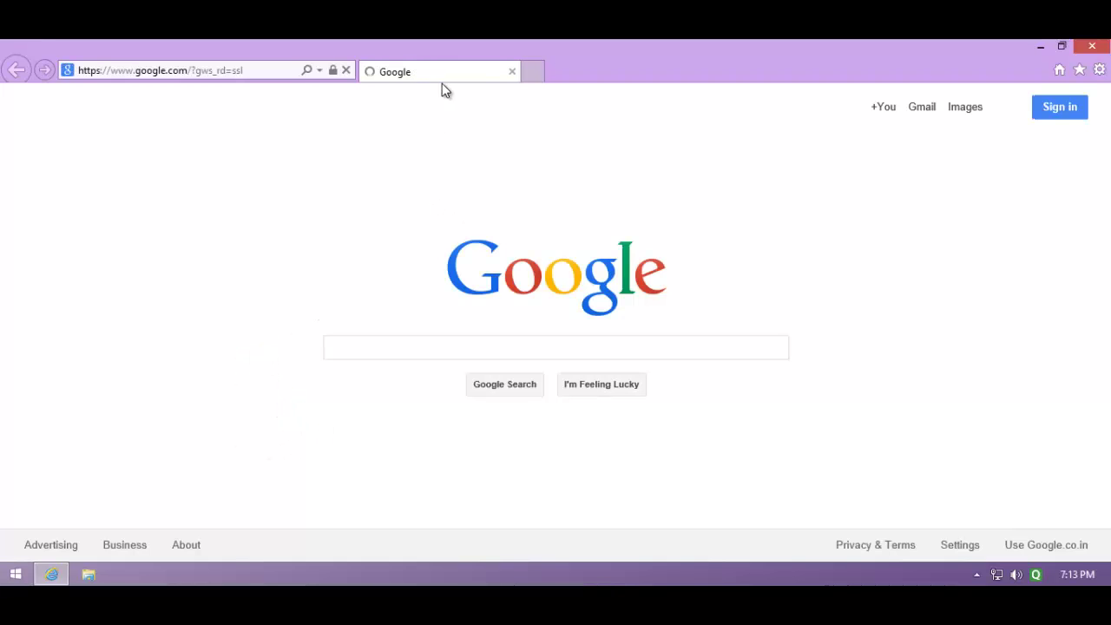
{"action": "left_click", "coordinate": [1040, 45]}
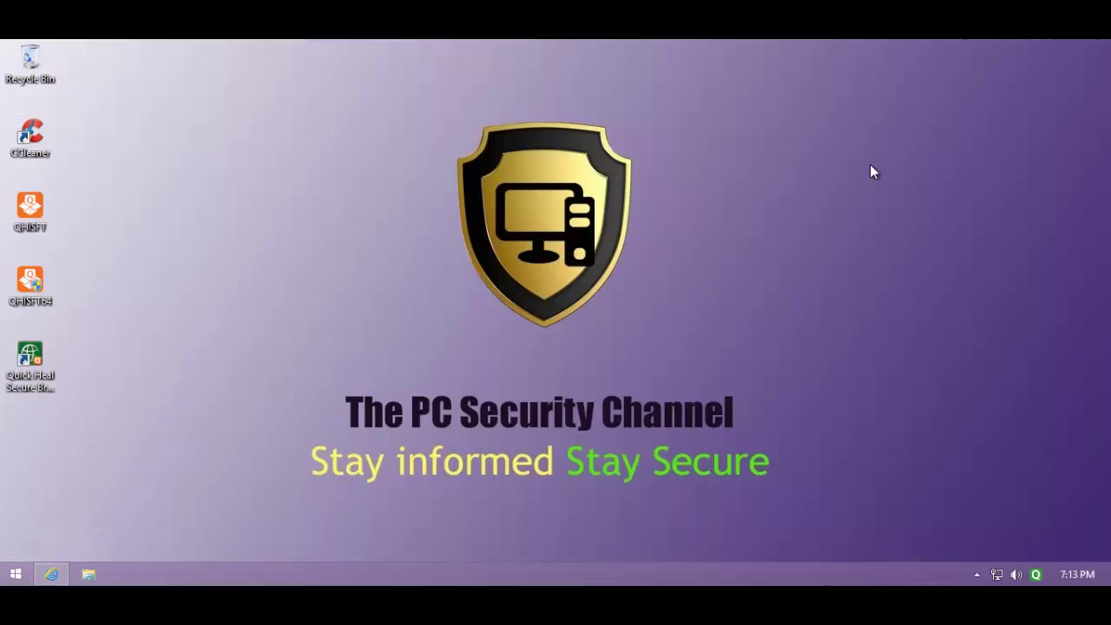
Open Task Manager to view the running processes
{"action": "right_click", "coordinate": [468, 555]}
{"action": "mouse_move", "coordinate": [491, 506]}
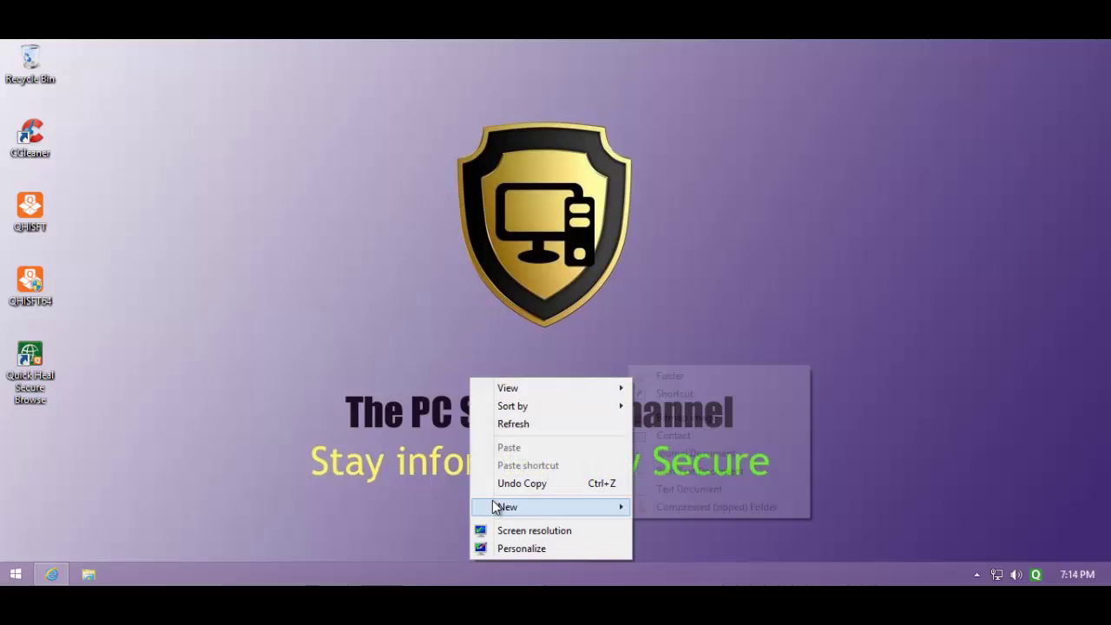
{"action": "right_click", "coordinate": [422, 565]}
{"action": "left_click", "coordinate": [441, 525]}
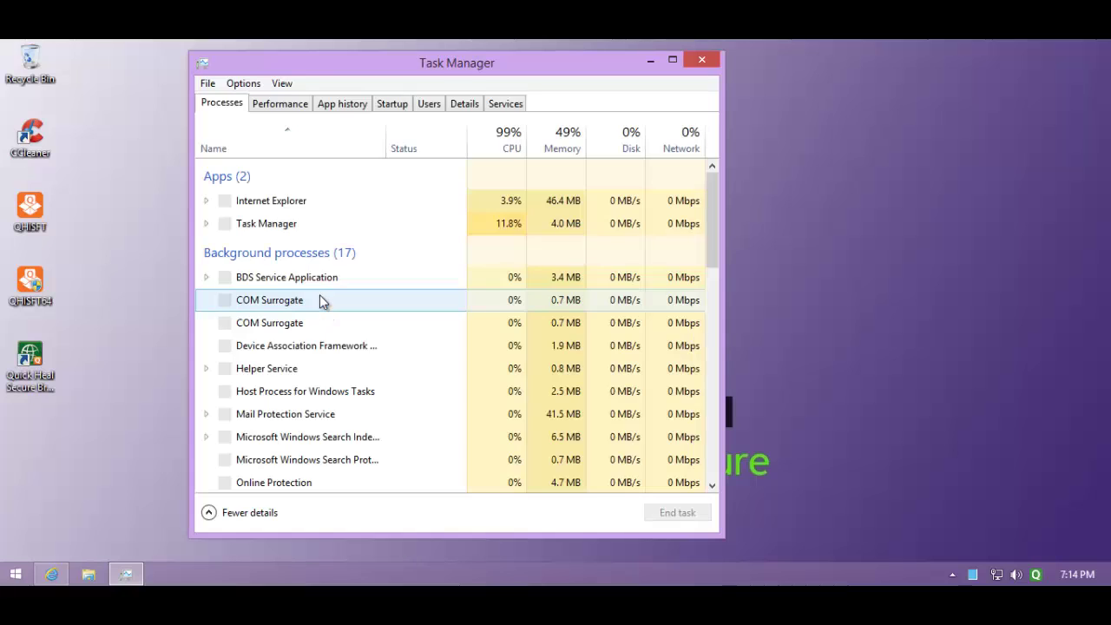
Examine the CPU and memory use of the Online Protection and Quick Heal Scanner background processes, and close Task Manager
{"action": "left_click", "coordinate": [329, 295]}
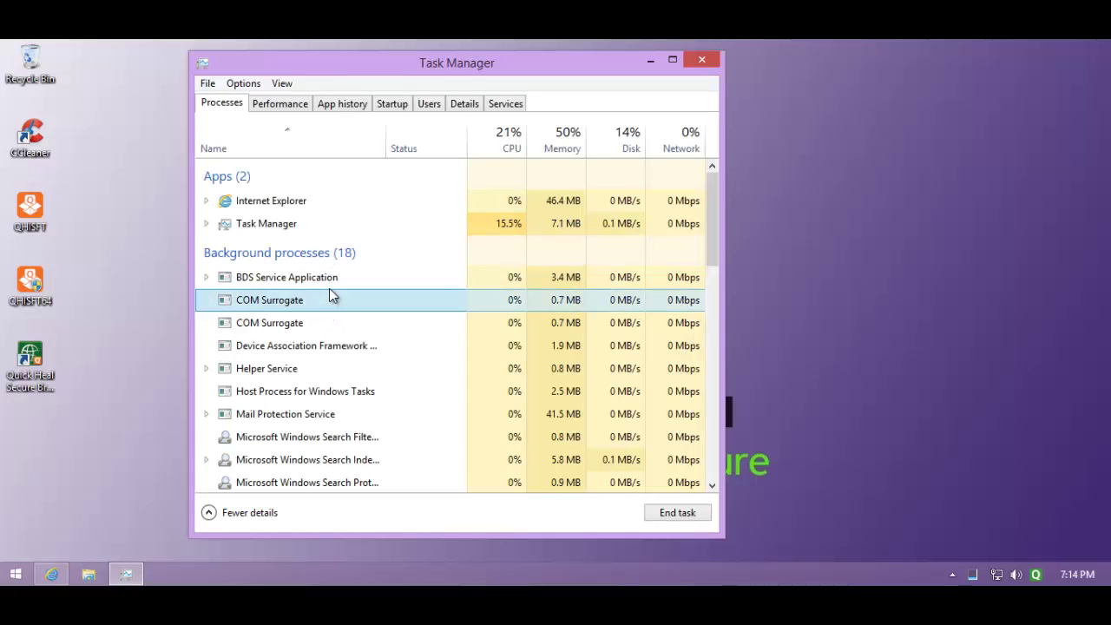
{"action": "scroll", "coordinate": [334, 293], "scroll_direction": "down", "scroll_amount": 3}
{"action": "scroll", "coordinate": [335, 293], "scroll_direction": "down", "scroll_amount": 1}
{"action": "left_click", "coordinate": [320, 315]}
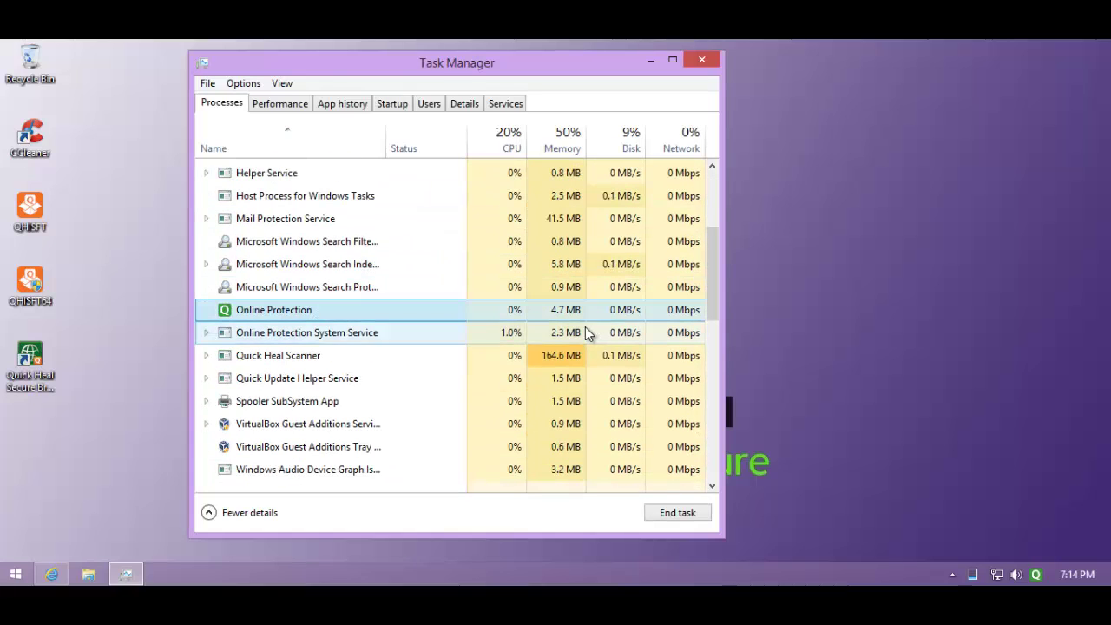
{"action": "scroll", "coordinate": [571, 333], "scroll_direction": "down", "scroll_amount": 2}
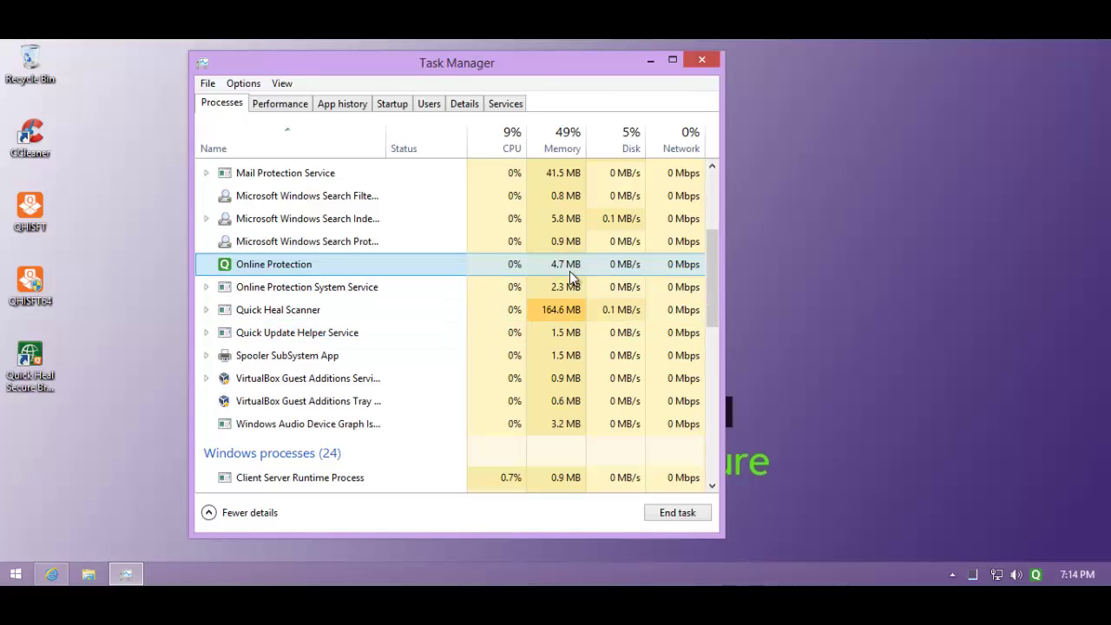
{"action": "left_click", "coordinate": [509, 318]}
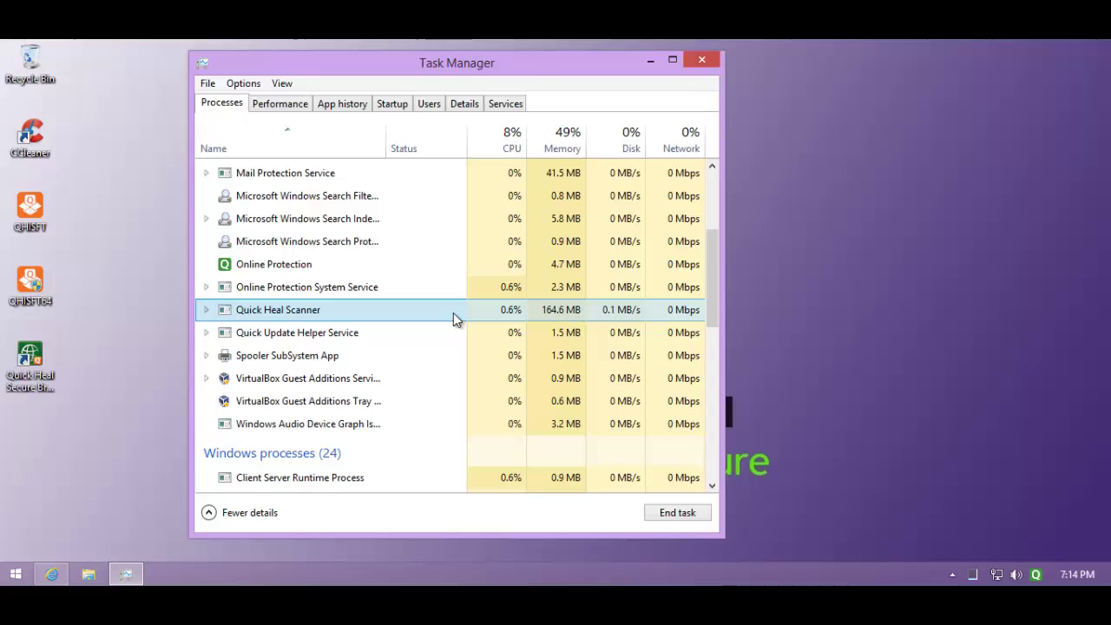
{"action": "left_click", "coordinate": [509, 274]}
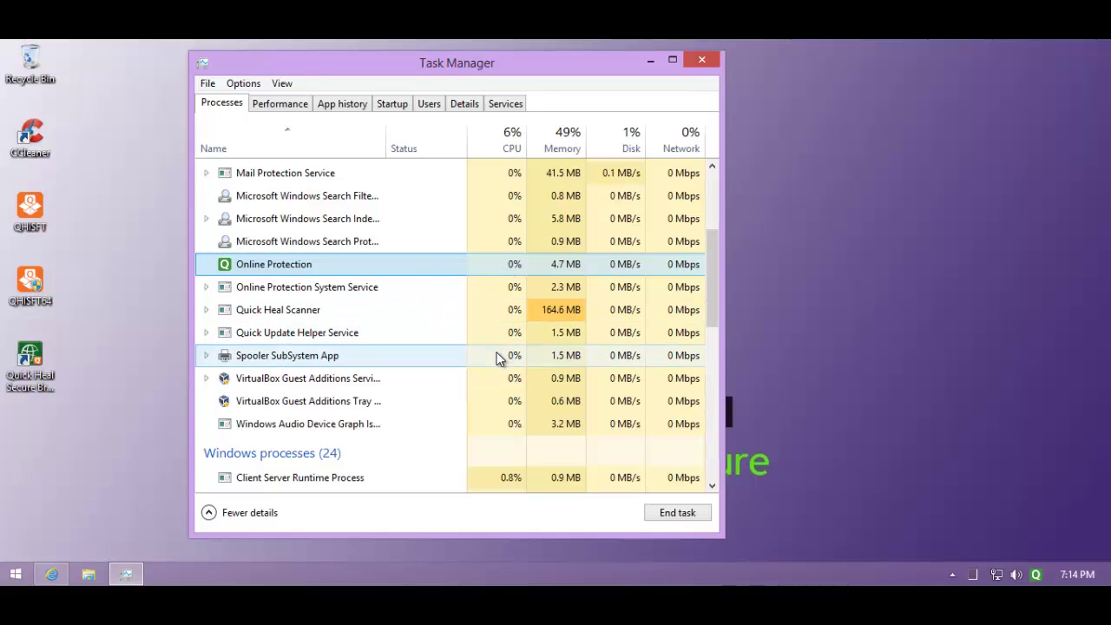
{"action": "scroll", "coordinate": [507, 354], "scroll_direction": "down", "scroll_amount": 2}
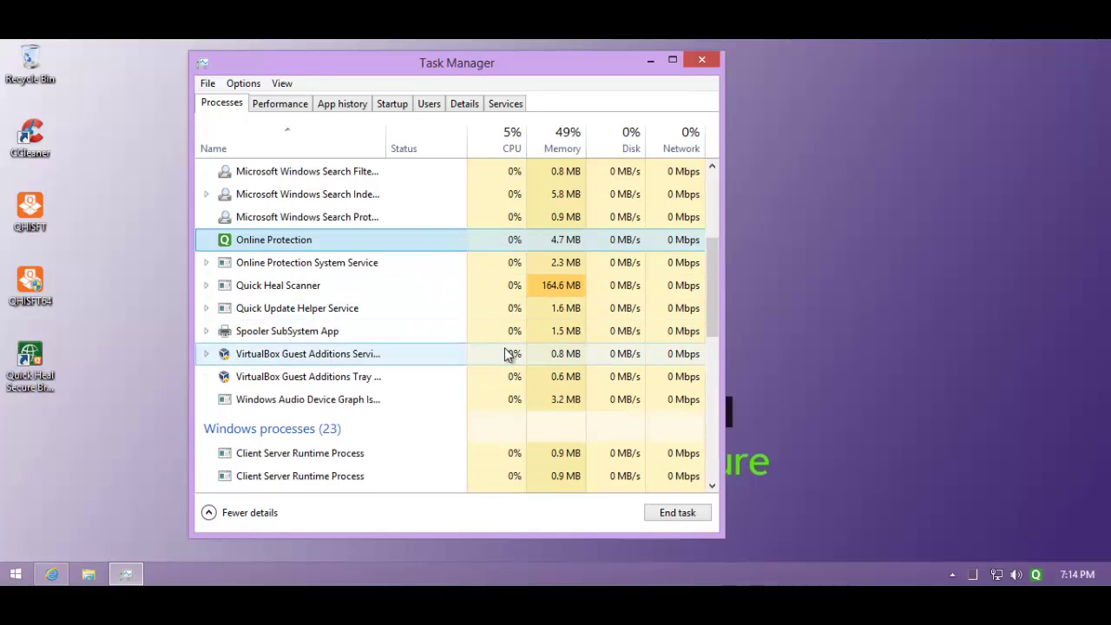
{"action": "scroll", "coordinate": [508, 351], "scroll_direction": "up", "scroll_amount": 5}
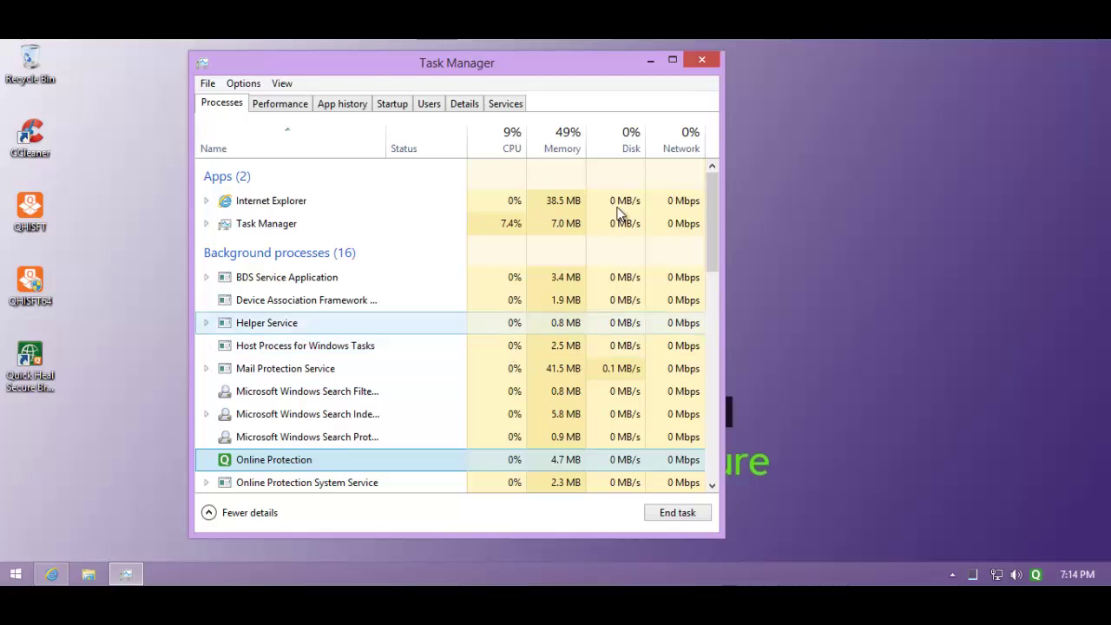
{"action": "left_click", "coordinate": [692, 59]}
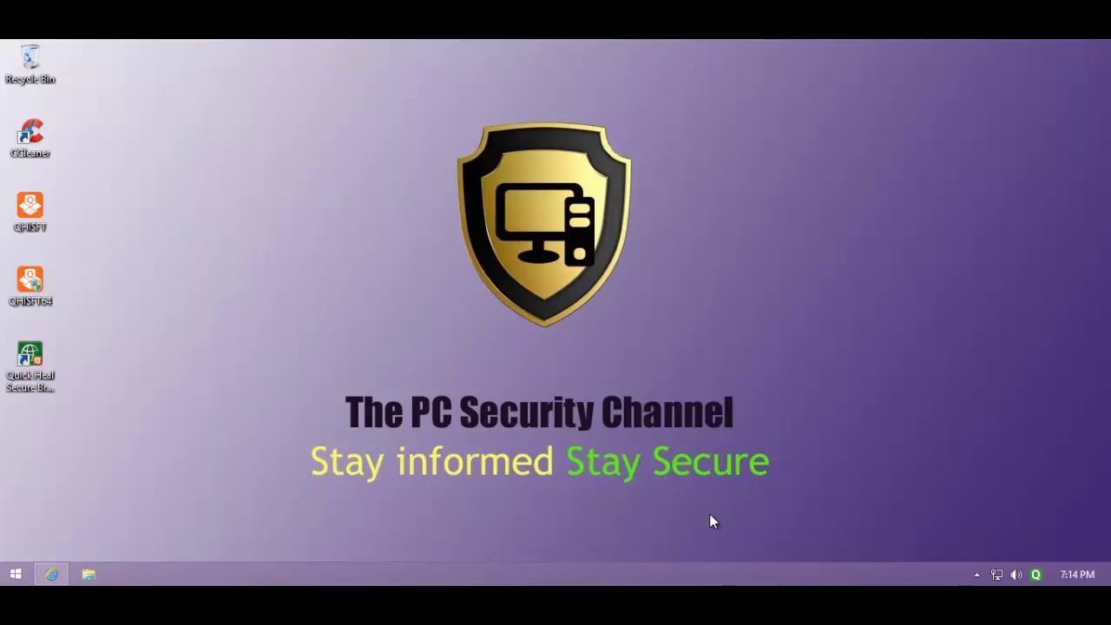
Open and close the This PC window twice in File Explorer
{"action": "left_click", "coordinate": [88, 575]}
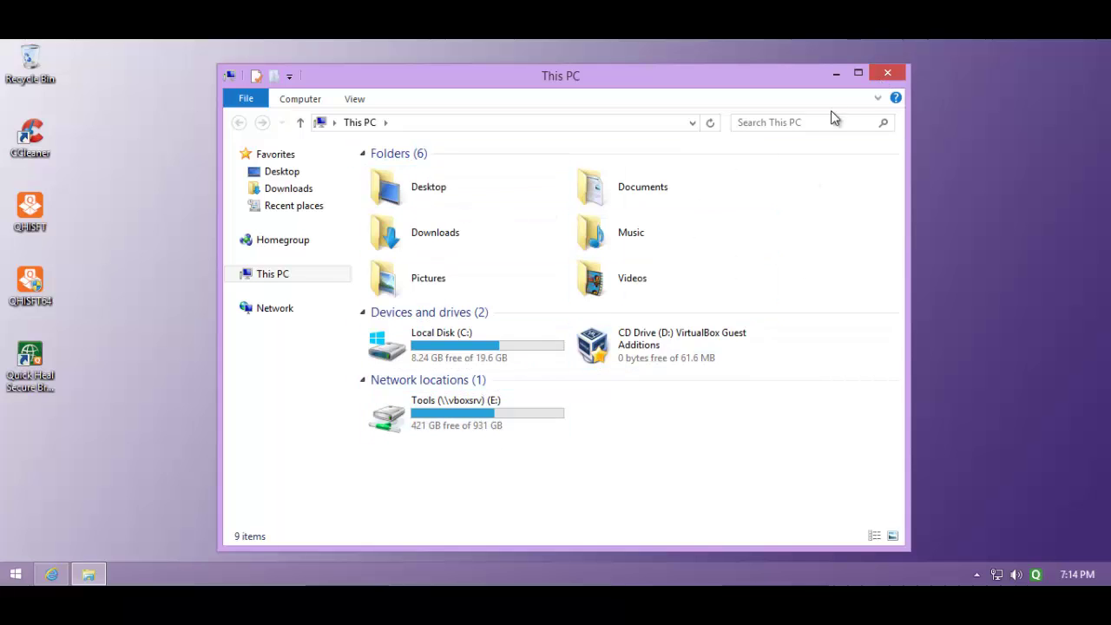
{"action": "left_click", "coordinate": [883, 74]}
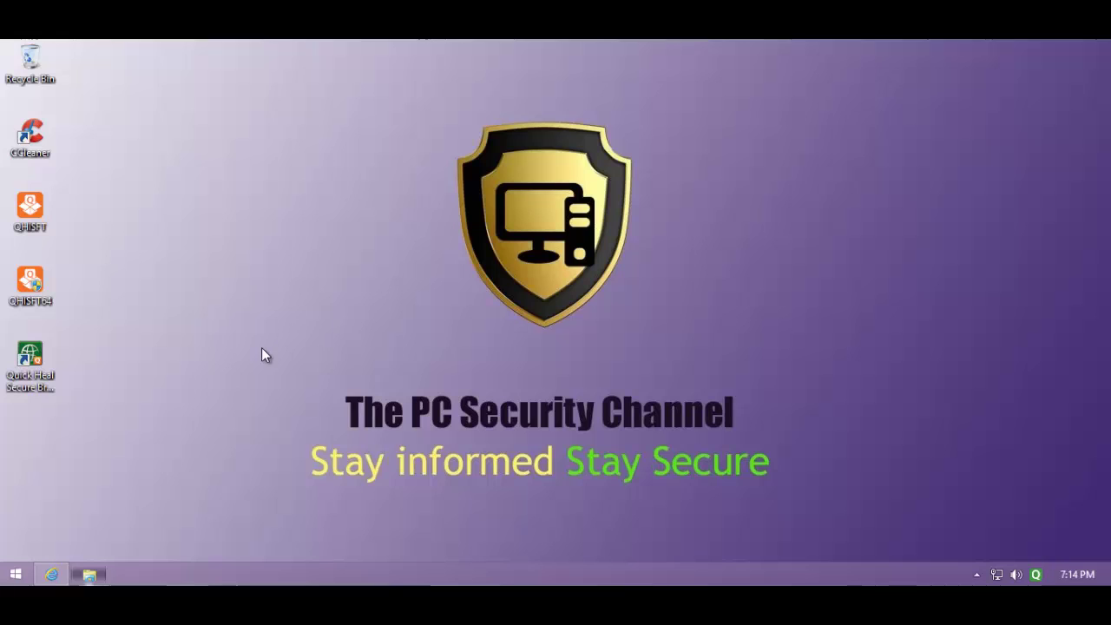
{"action": "left_click", "coordinate": [90, 574]}
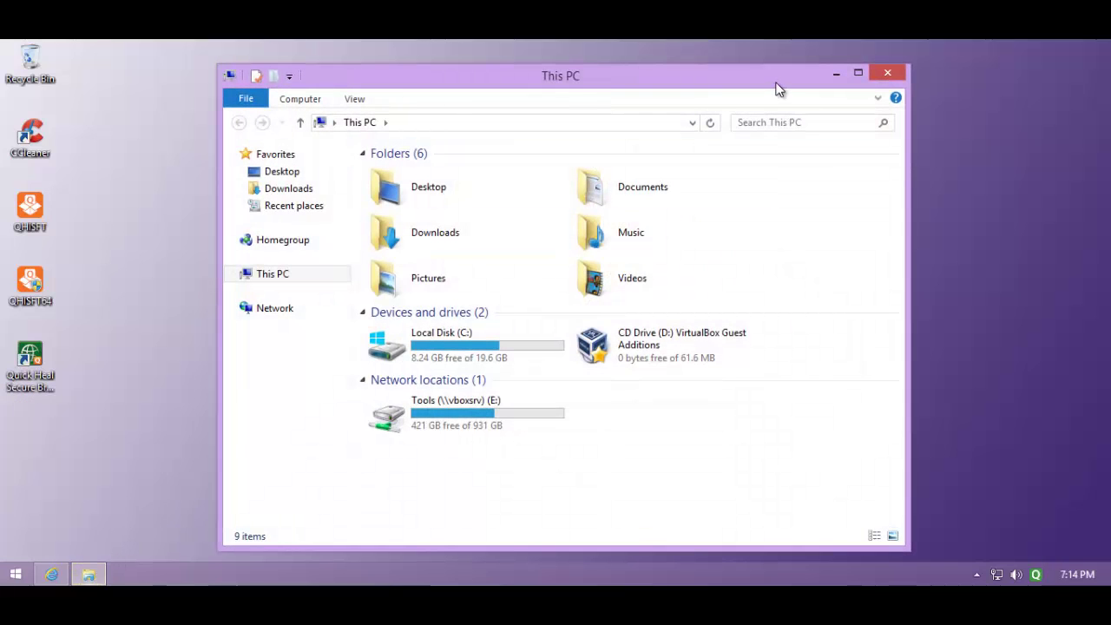
{"action": "left_click", "coordinate": [888, 73]}
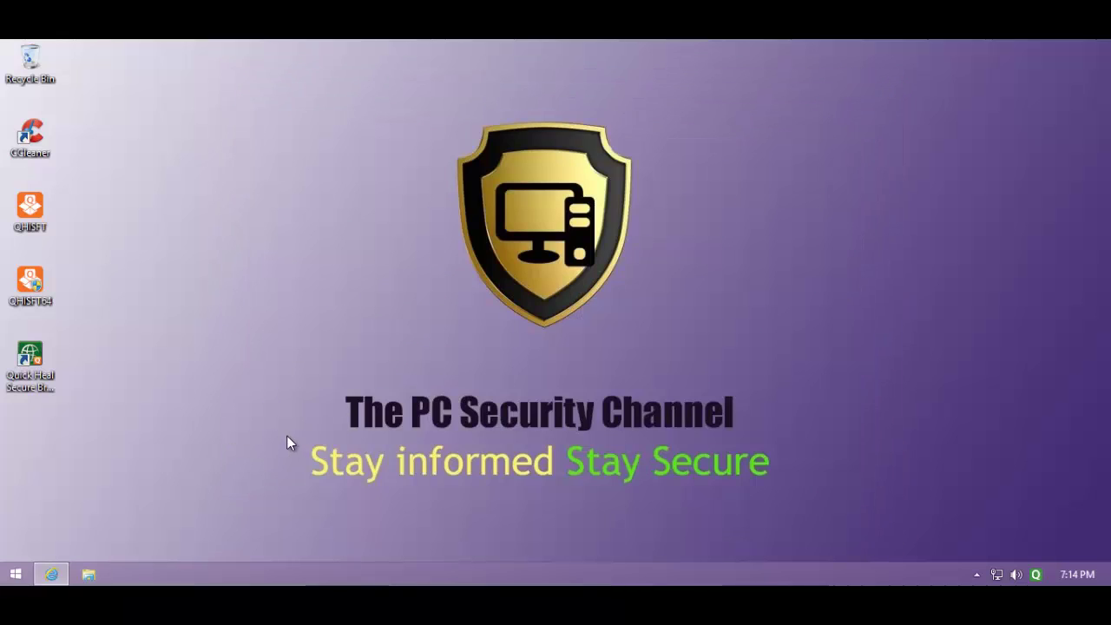
View the loaded Google page, return to the desktop, and recheck Quick Heal's resource use in Task Manager before closing it
{"action": "left_click", "coordinate": [54, 574]}
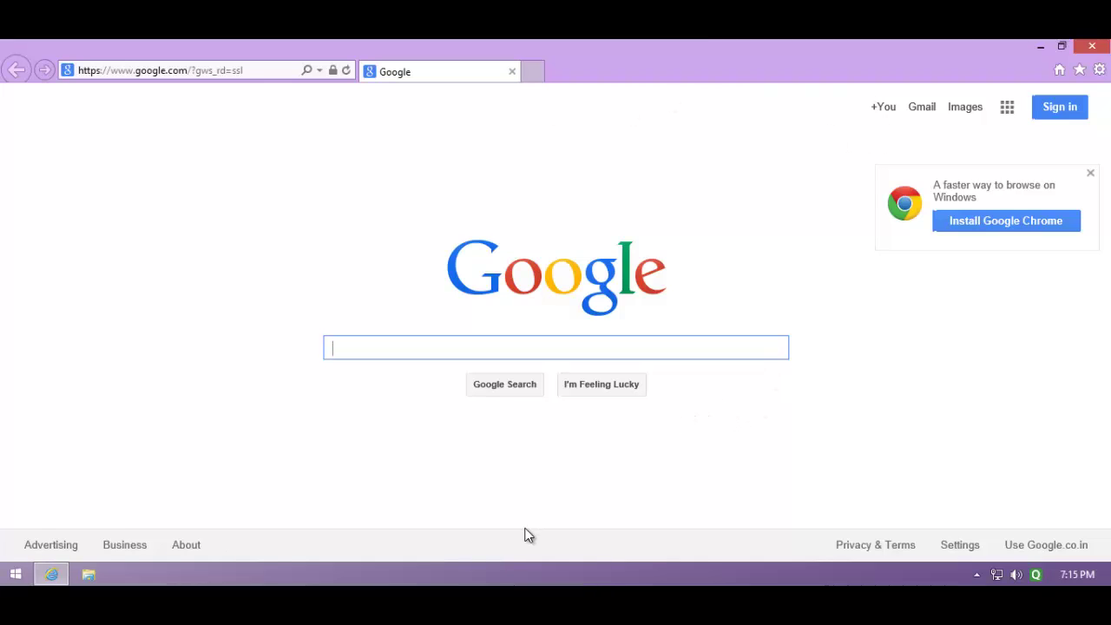
{"action": "right_click", "coordinate": [524, 579]}
{"action": "left_click", "coordinate": [555, 502]}
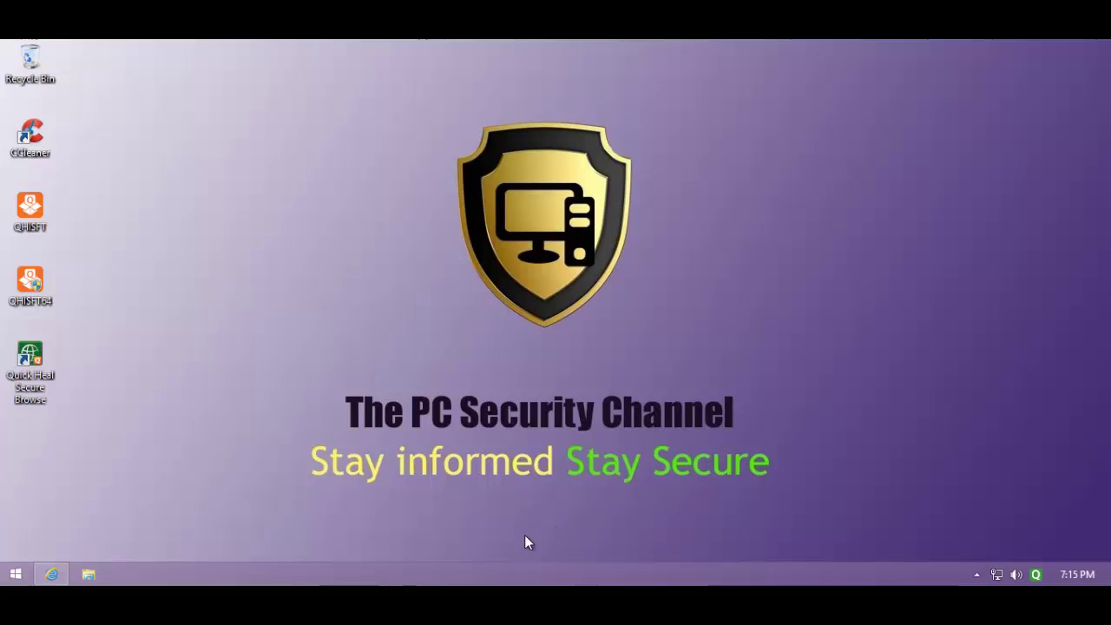
{"action": "right_click", "coordinate": [511, 565]}
{"action": "left_click", "coordinate": [538, 509]}
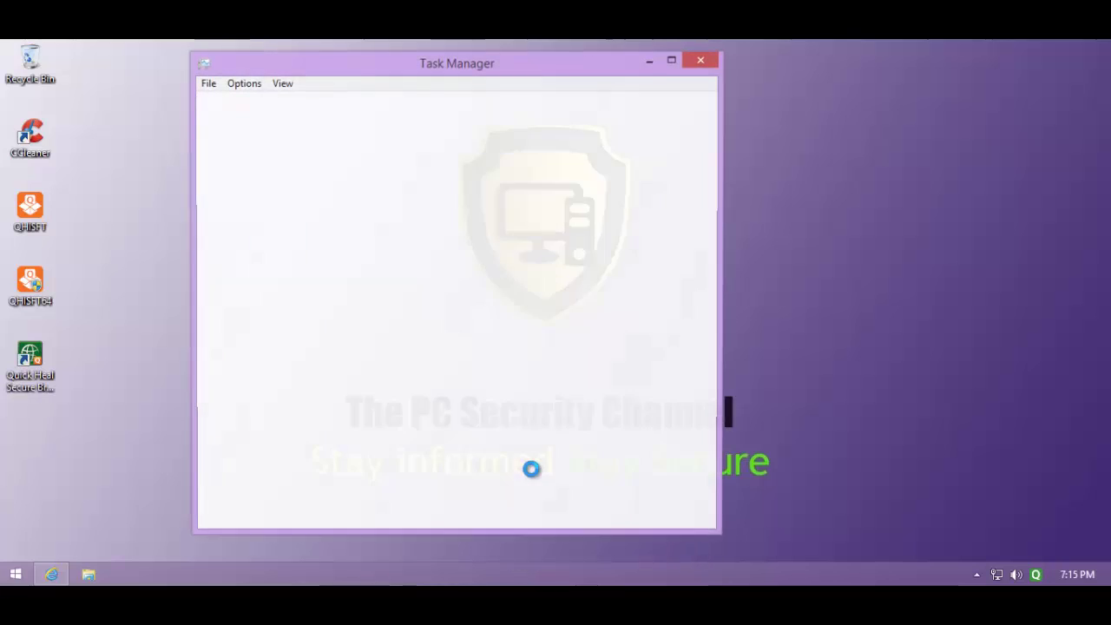
{"action": "left_click_drag", "start_coordinate": [713, 223], "coordinate": [677, 295]}
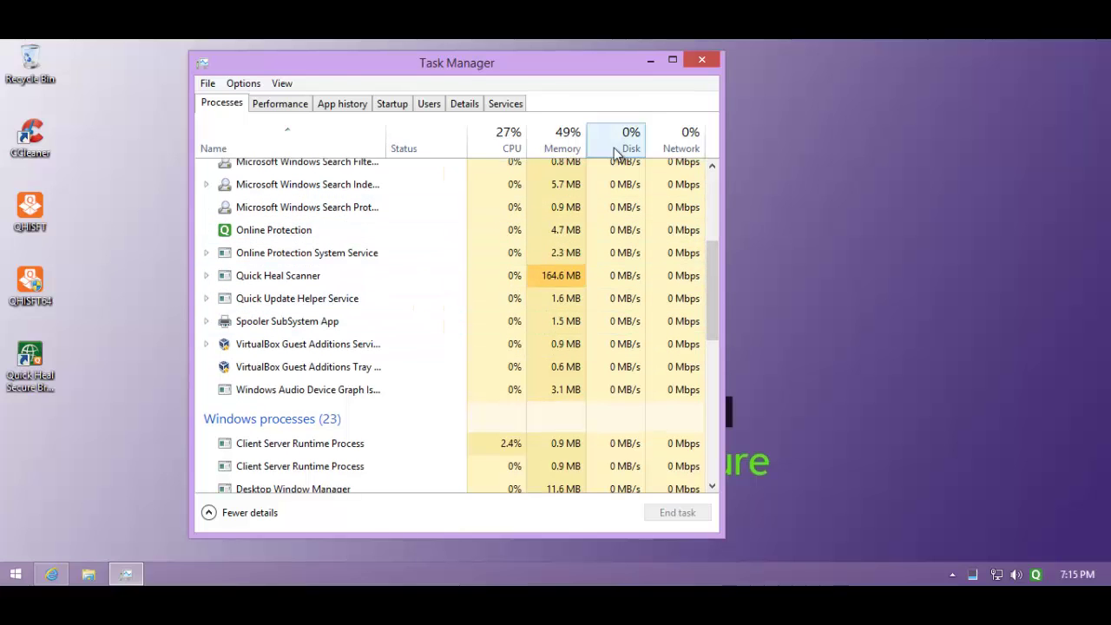
{"action": "left_click", "coordinate": [700, 61]}
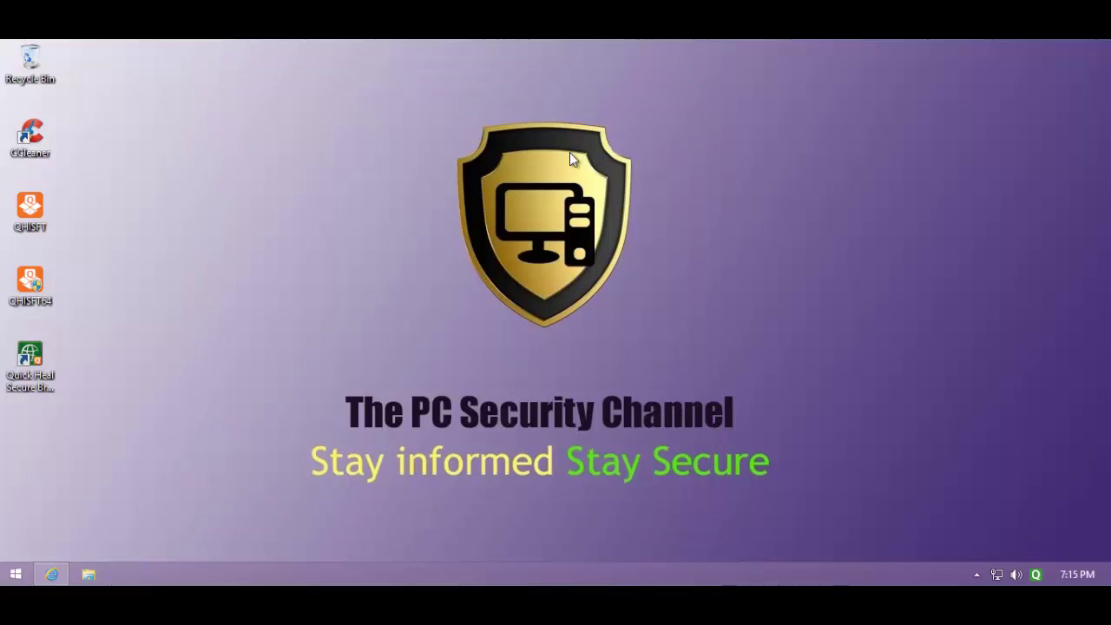
Restore Internet Explorer, move the Malware links.txt Notepad window fully into view, and select the uisap.exe link
{"action": "left_click", "coordinate": [51, 571]}
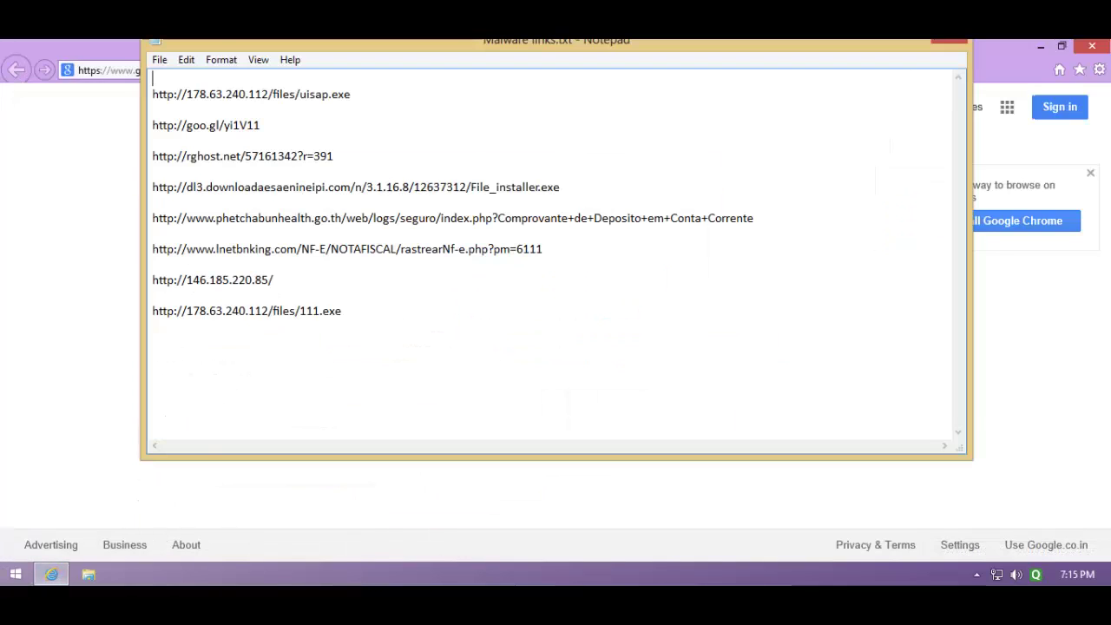
{"action": "left_click_drag", "start_coordinate": [387, 50], "coordinate": [435, 85]}
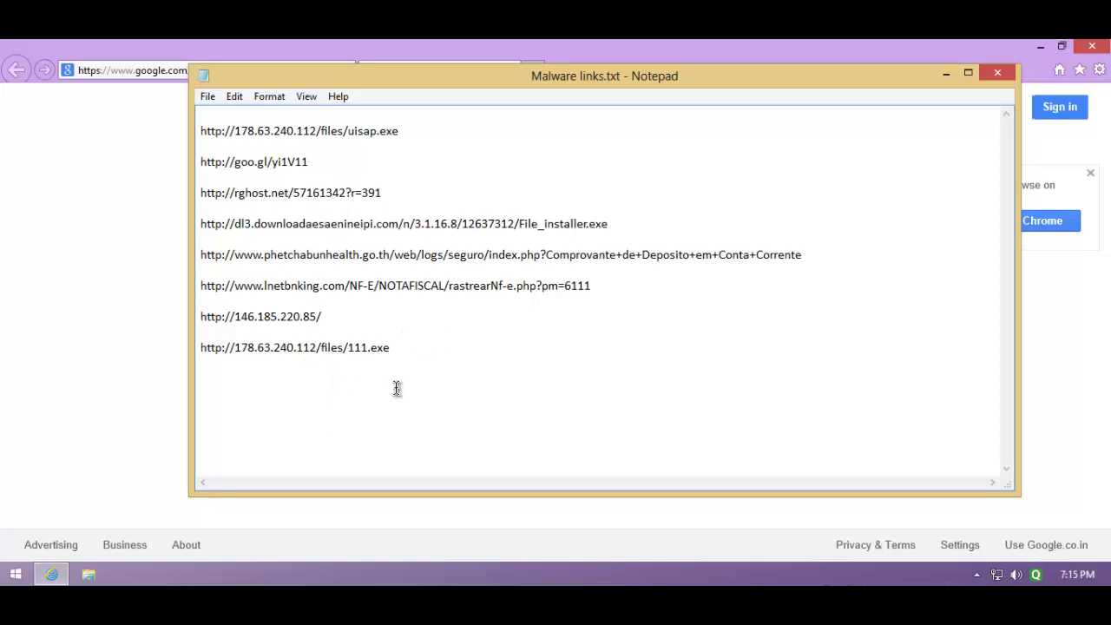
{"action": "double_click", "coordinate": [403, 129]}
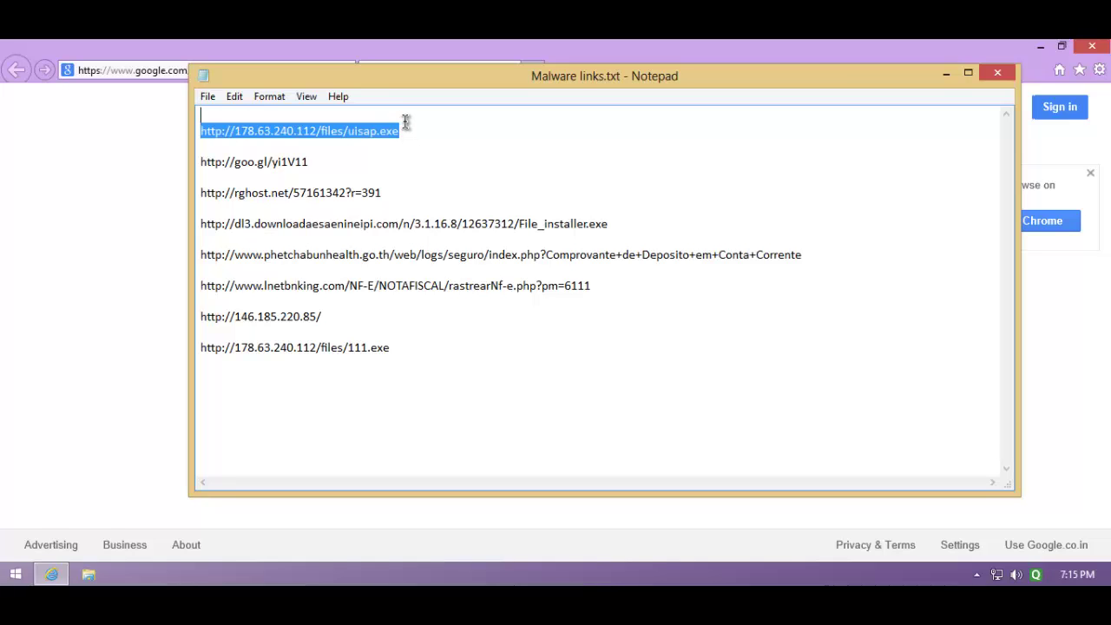
Open Quick Heal Internet Security, run Update Now to completion, and close the update wizard and main window
{"action": "left_click", "coordinate": [1035, 574]}
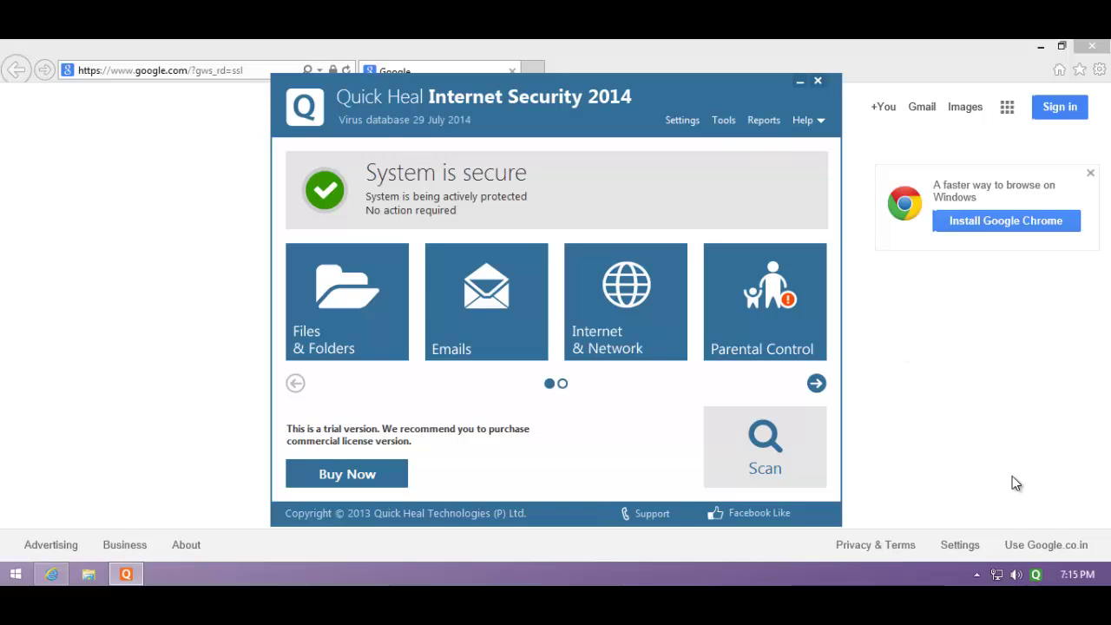
{"action": "right_click", "coordinate": [1036, 575]}
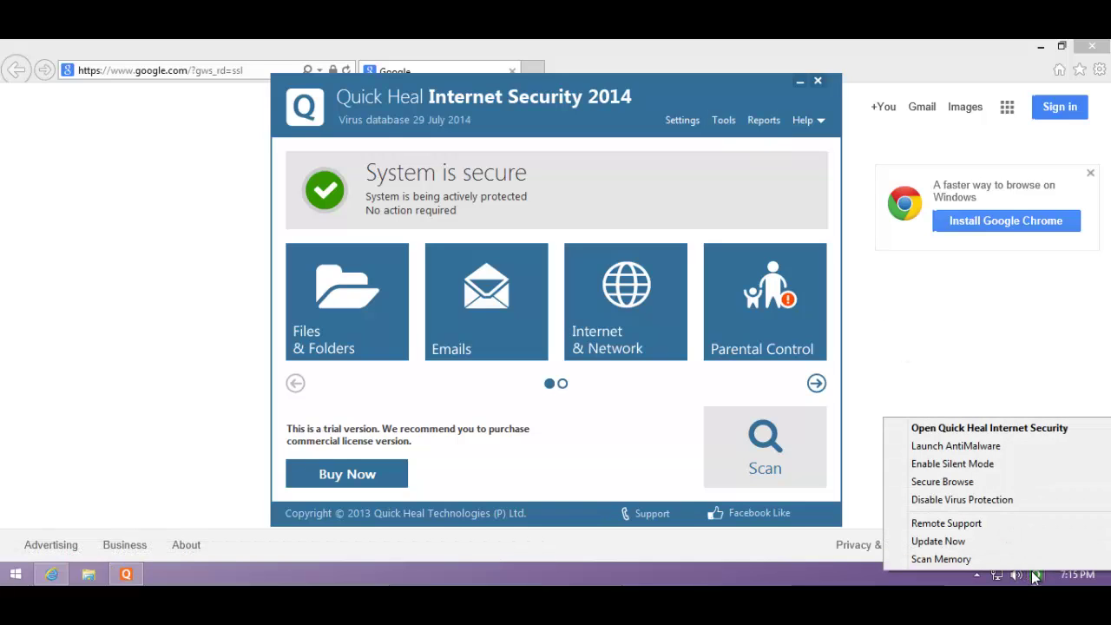
{"action": "left_click", "coordinate": [979, 541]}
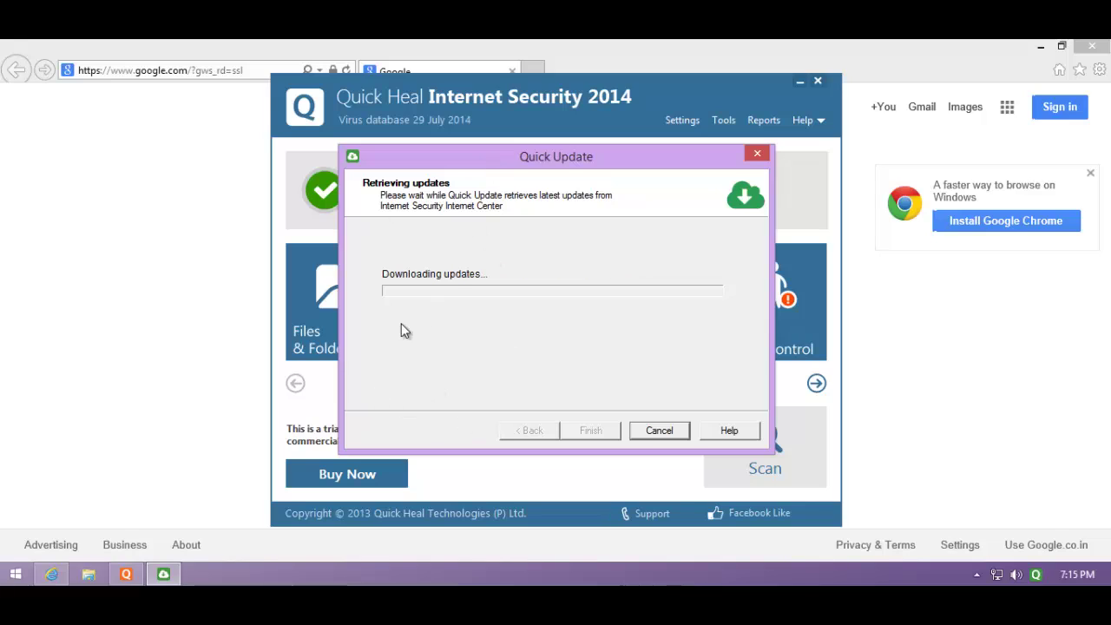
{"action": "mouse_move", "coordinate": [461, 161]}
{"action": "left_mouse_down"}
{"action": "mouse_move", "coordinate": [474, 162]}
{"action": "mouse_move", "coordinate": [459, 174]}
{"action": "mouse_move", "coordinate": [440, 162]}
{"action": "left_mouse_up"}
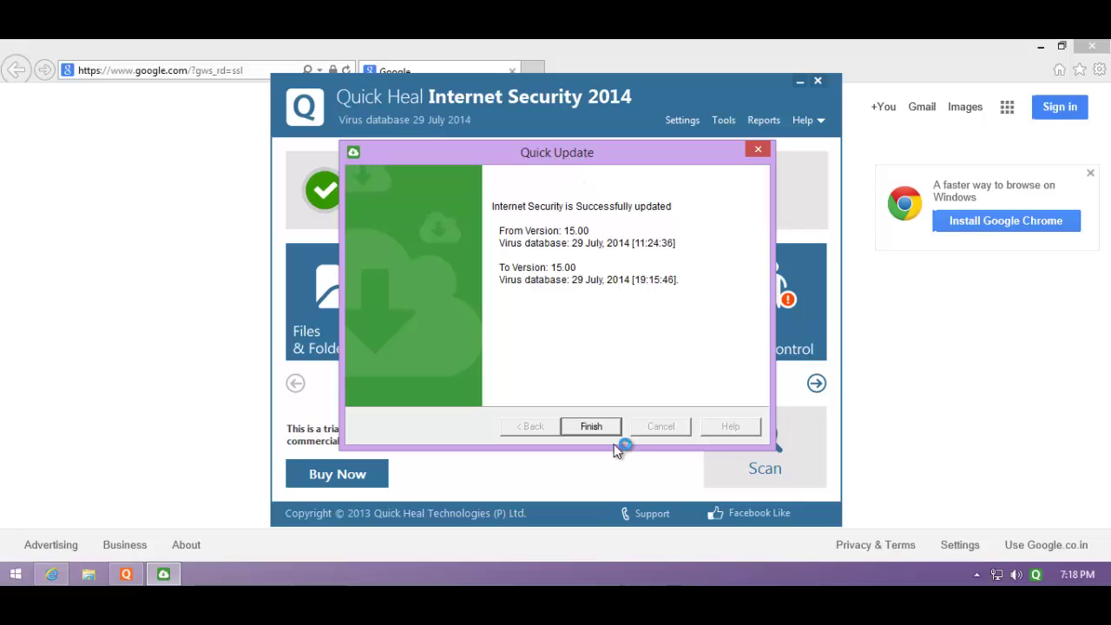
{"action": "left_click", "coordinate": [593, 426]}
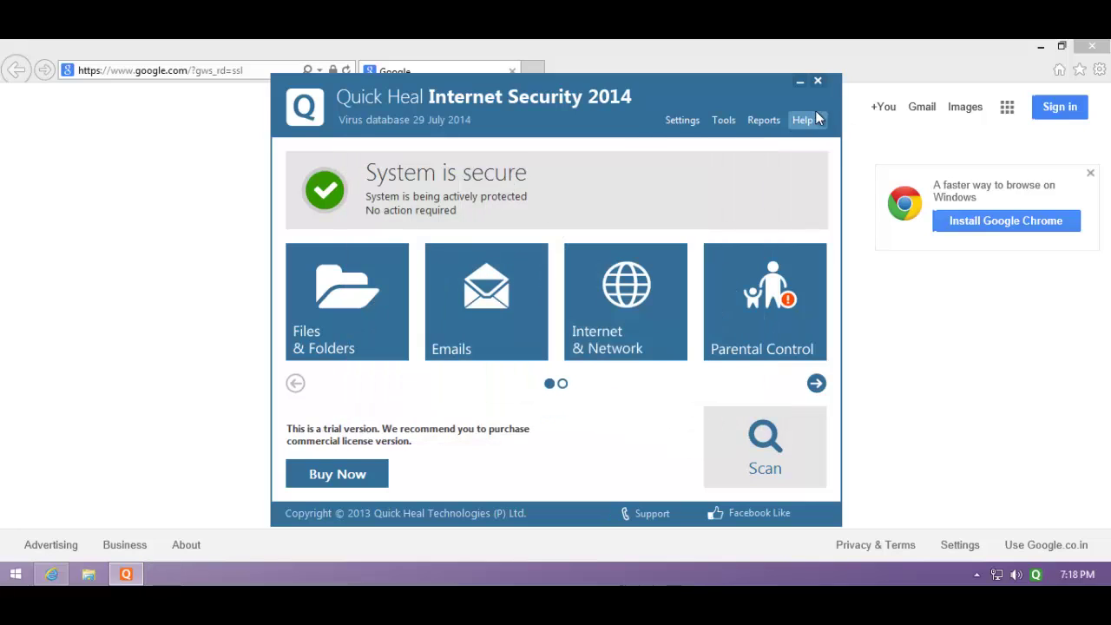
{"action": "left_click", "coordinate": [817, 82]}
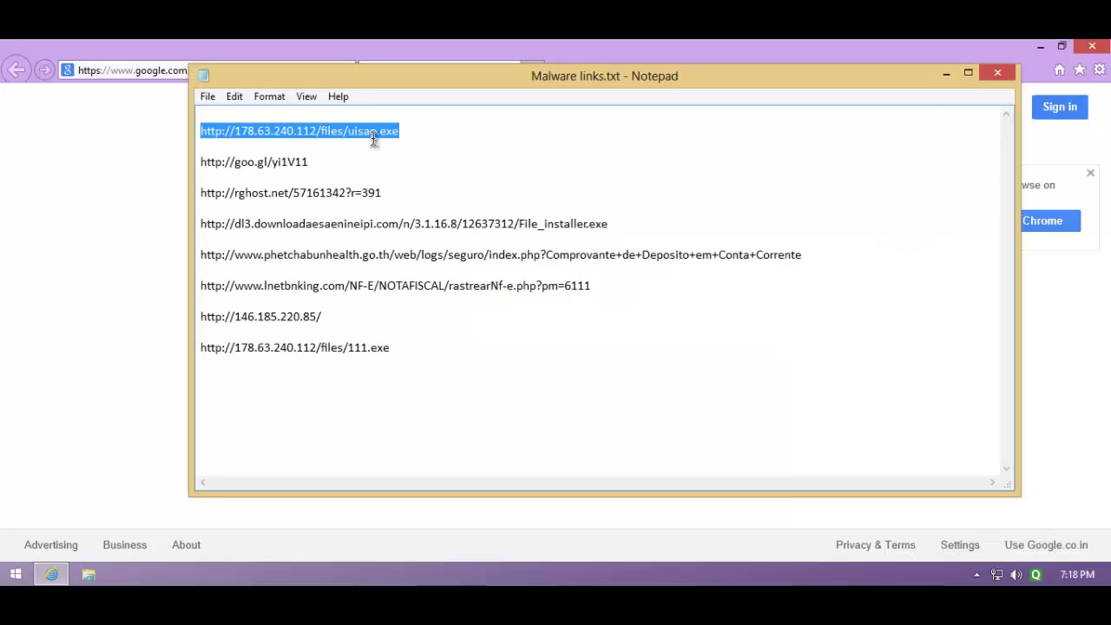
Load the uisap.exe link from Malware links.txt in Internet Explorer, dismiss the malicious host alert, and retry the address
{"action": "left_click", "coordinate": [409, 129]}
{"action": "key", "text": "shift+Home"}
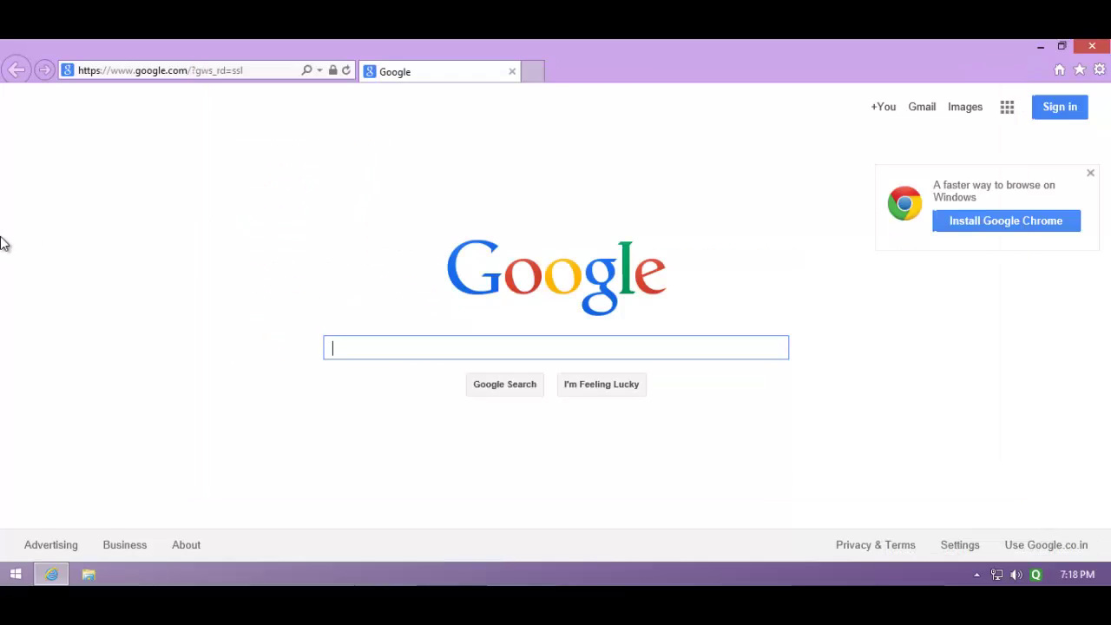
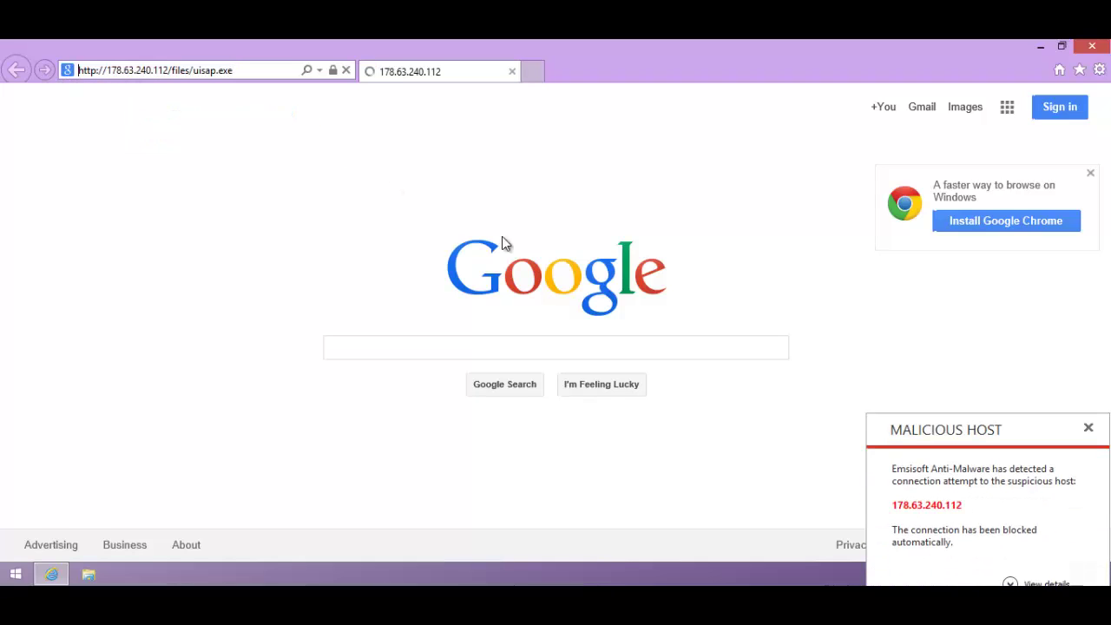
{"action": "left_click", "coordinate": [1087, 428]}
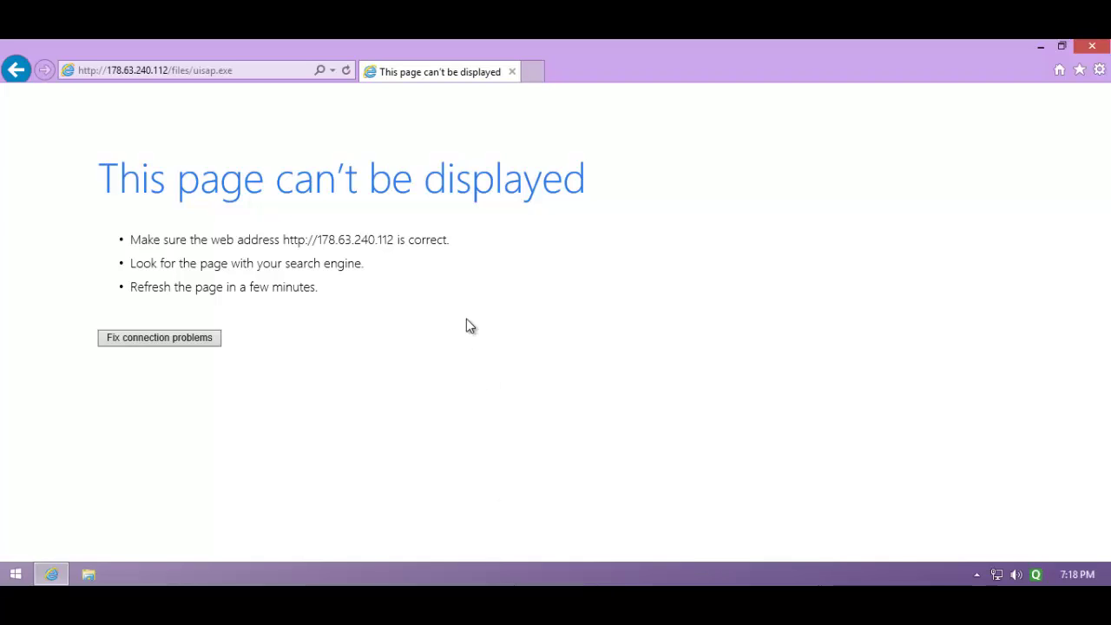
{"action": "left_click", "coordinate": [223, 71]}
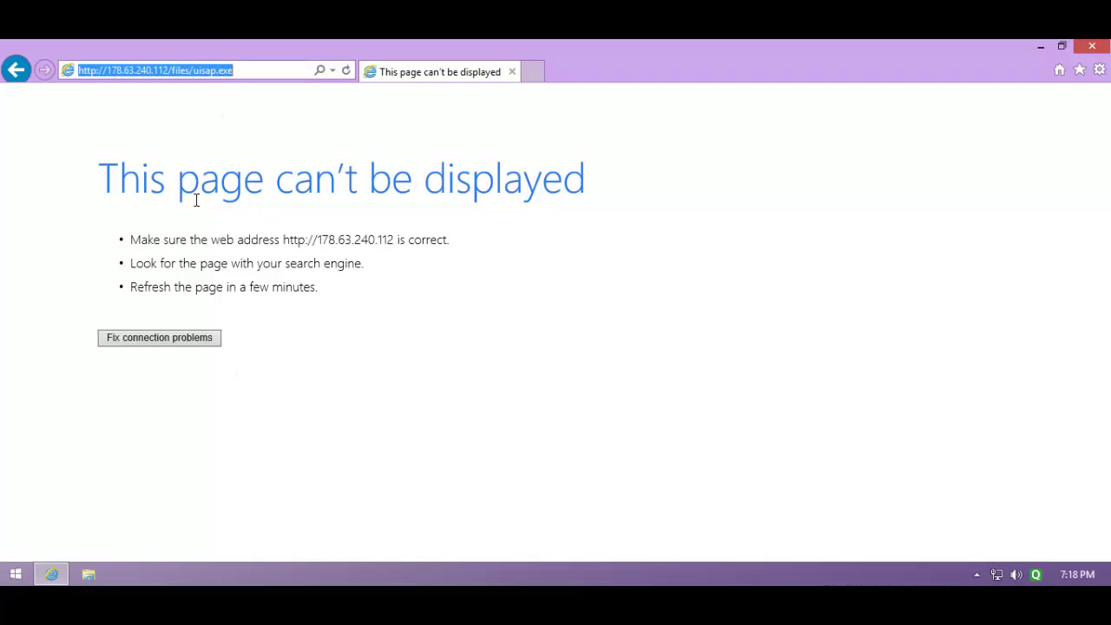
{"action": "key", "text": "Return"}
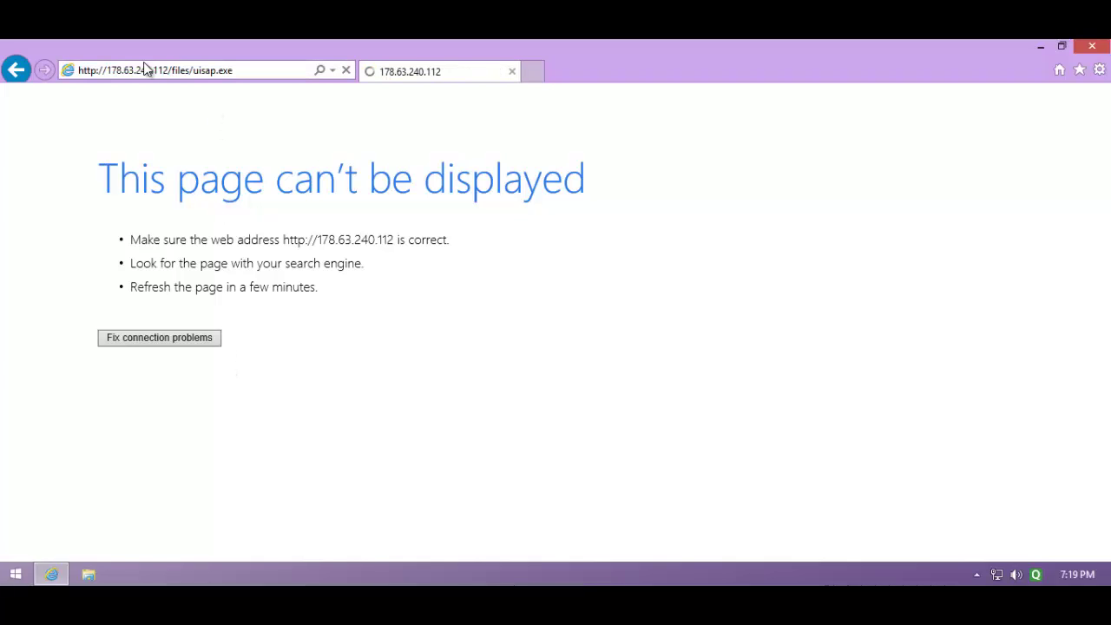
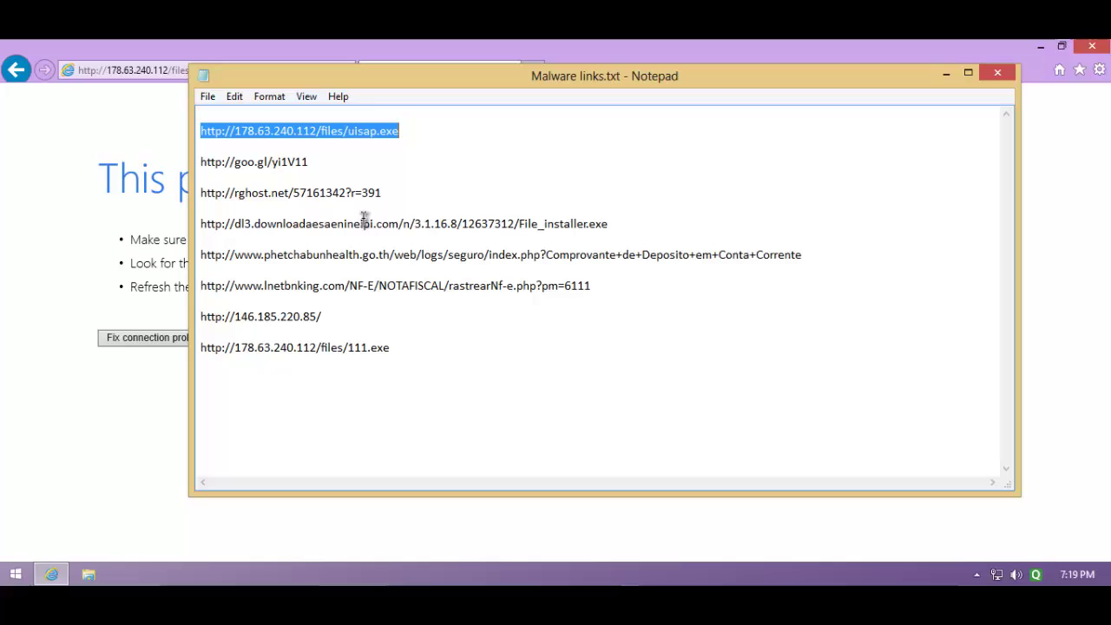
{"action": "left_click", "coordinate": [339, 157]}
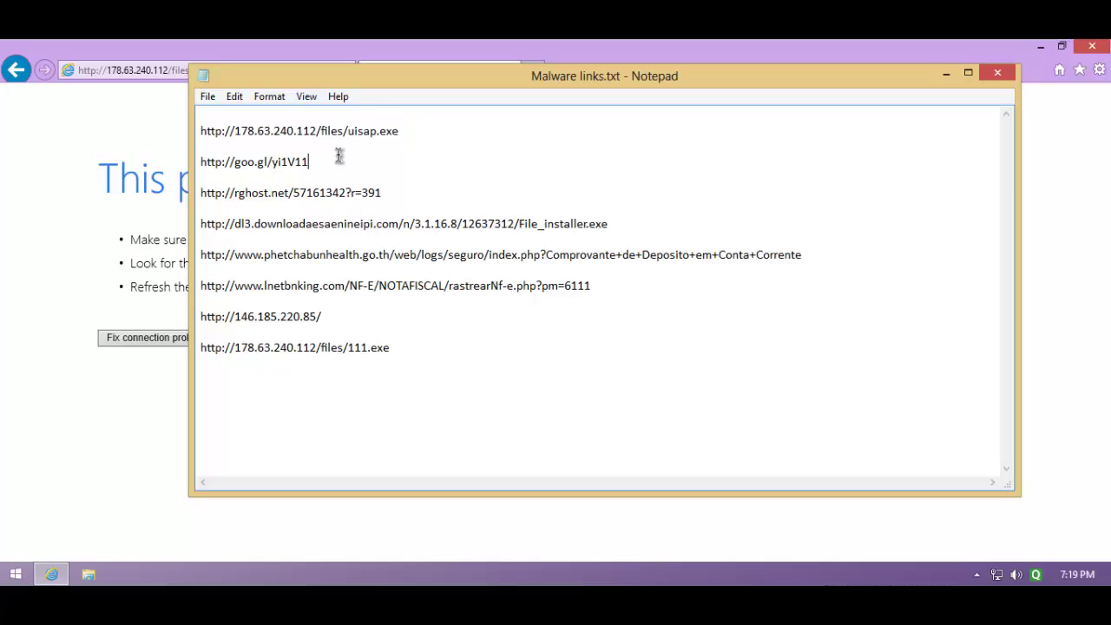
{"action": "key", "text": "shift+Home"}
{"action": "key", "text": "ctrl+c"}
{"action": "left_click", "coordinate": [185, 111]}
{"action": "left_click", "coordinate": [189, 71]}
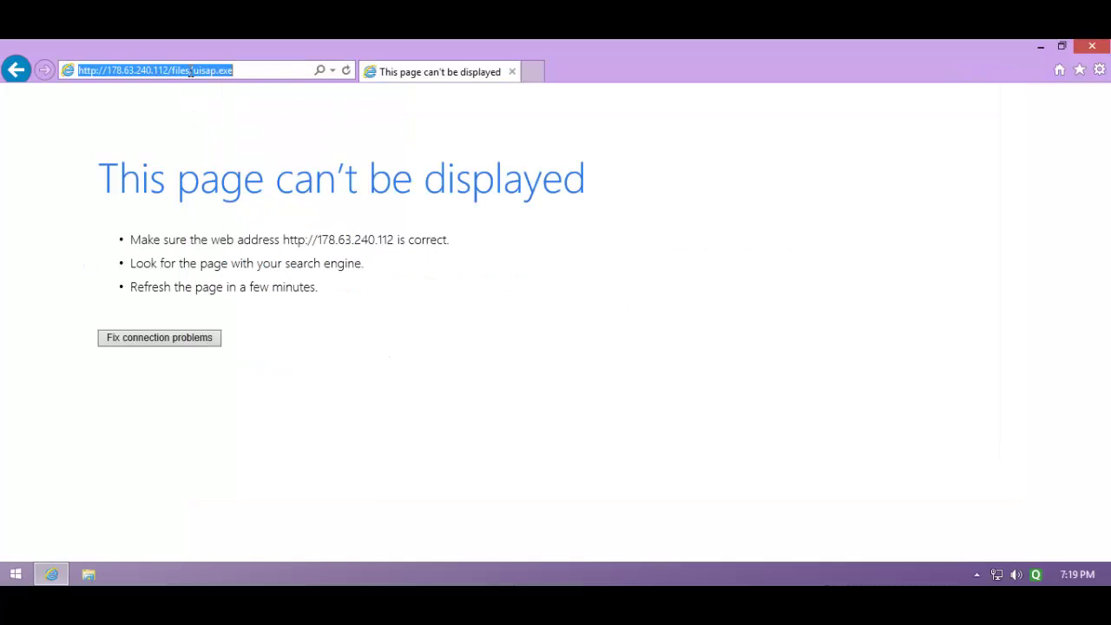
{"action": "key", "text": "ctrl+v"}
{"action": "key", "text": "Return"}
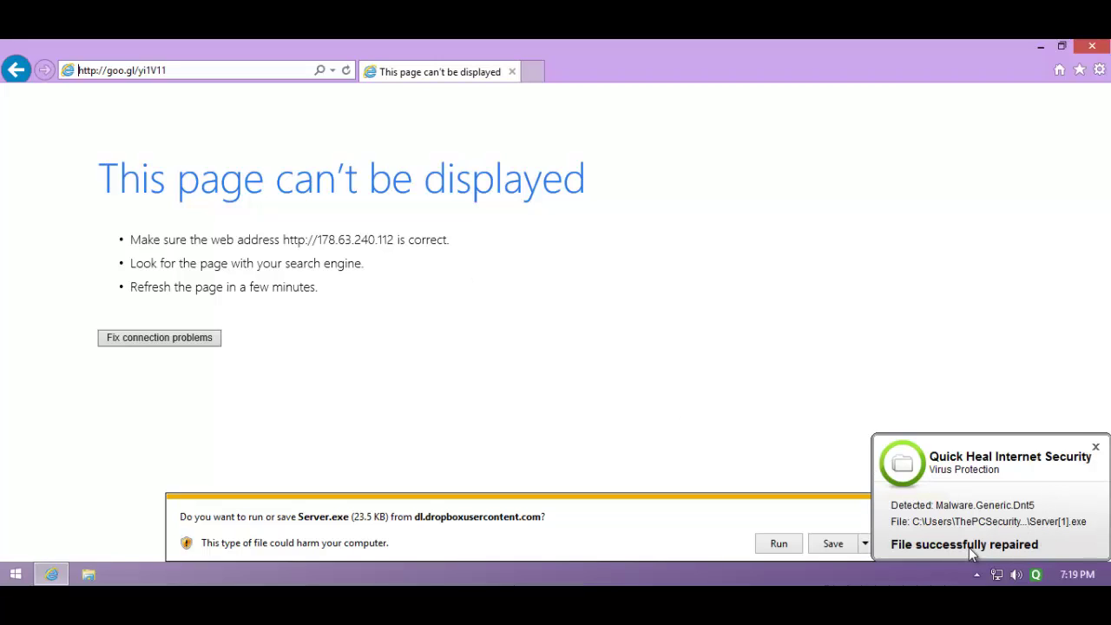
{"action": "left_click", "coordinate": [1095, 447]}
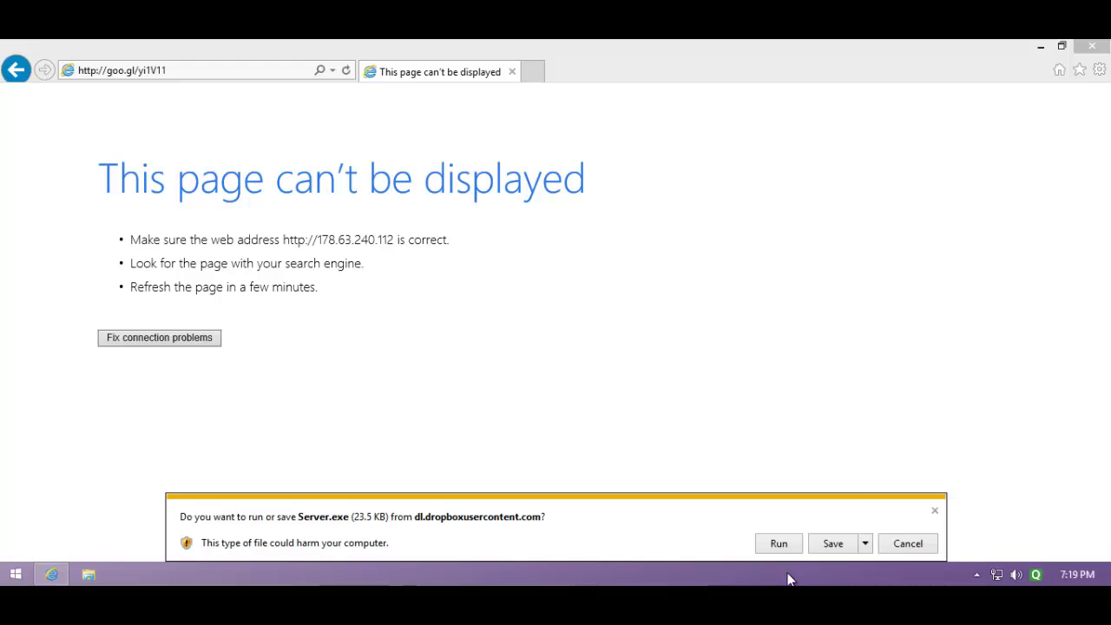
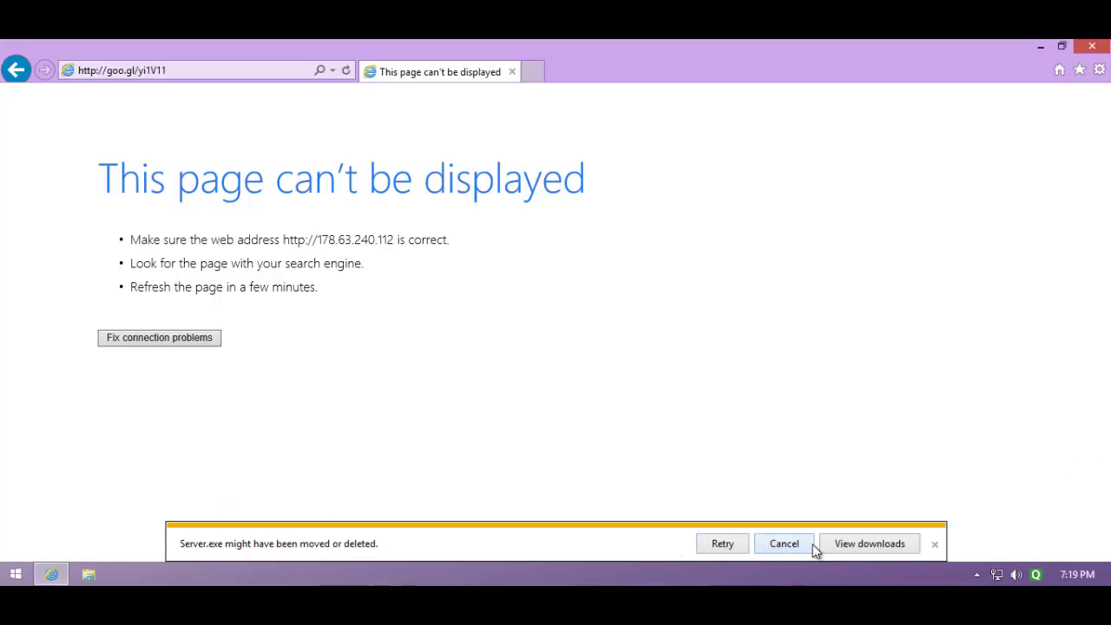
{"action": "left_click", "coordinate": [934, 545]}
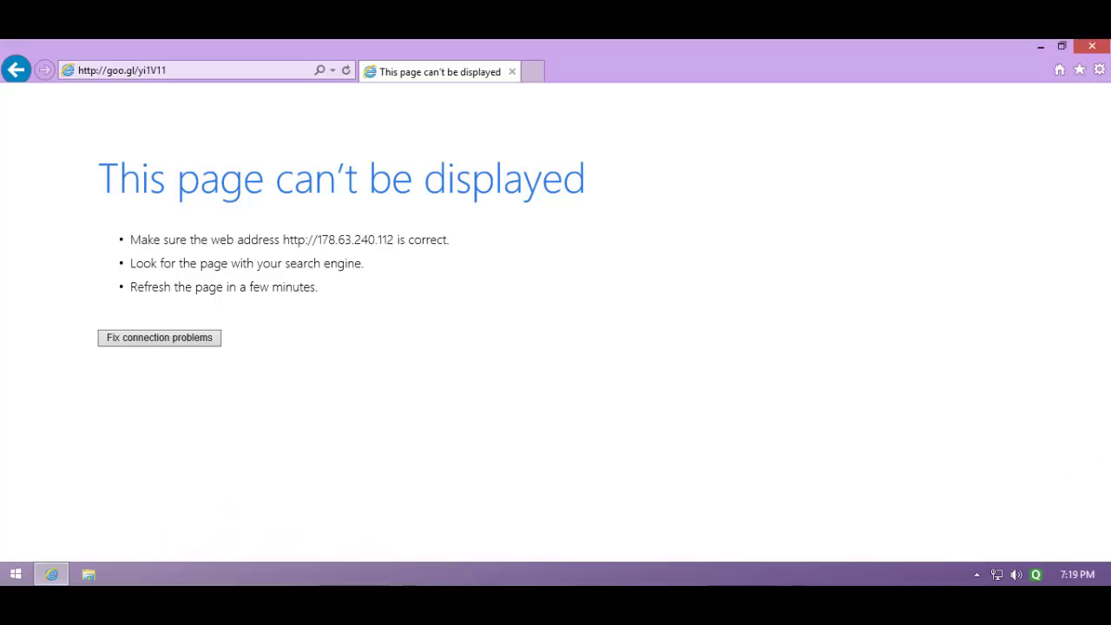
Load the rghost.net link from Malware links.txt in Internet Explorer, then download and run go.exe
{"action": "key", "text": "alt+Tab"}
{"action": "left_click_drag", "start_coordinate": [398, 192], "coordinate": [398, 175]}
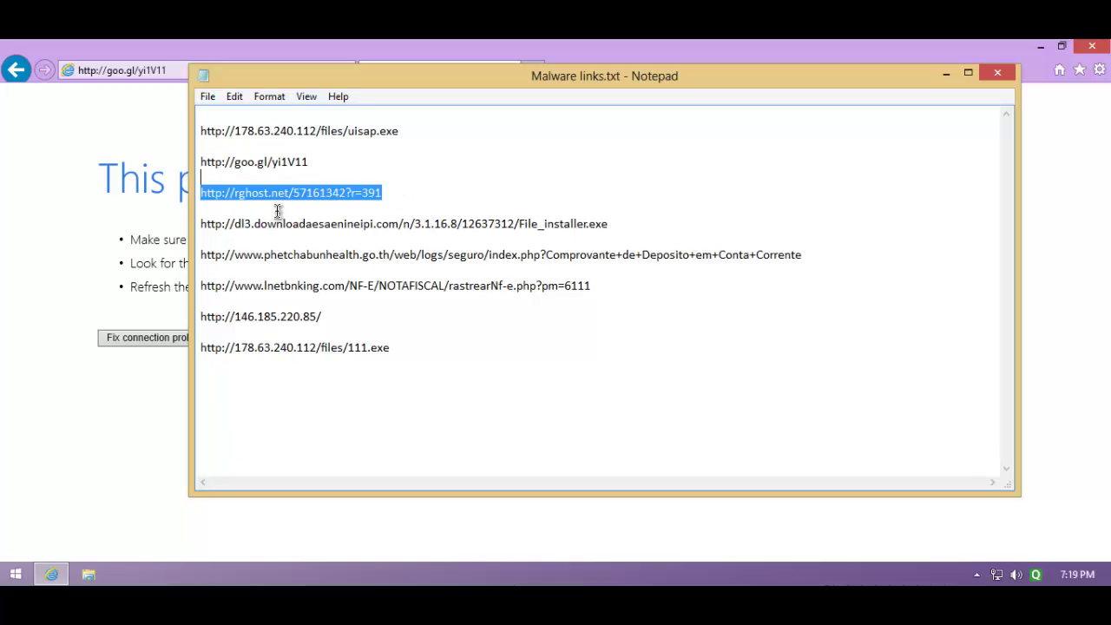
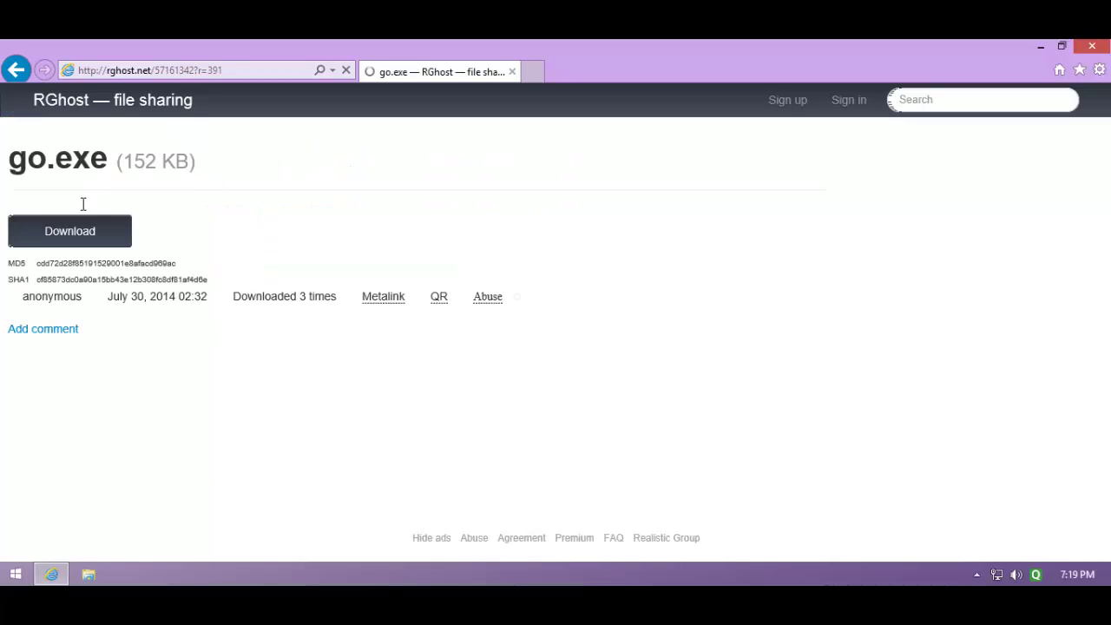
{"action": "left_click_drag", "start_coordinate": [89, 168], "coordinate": [93, 209]}
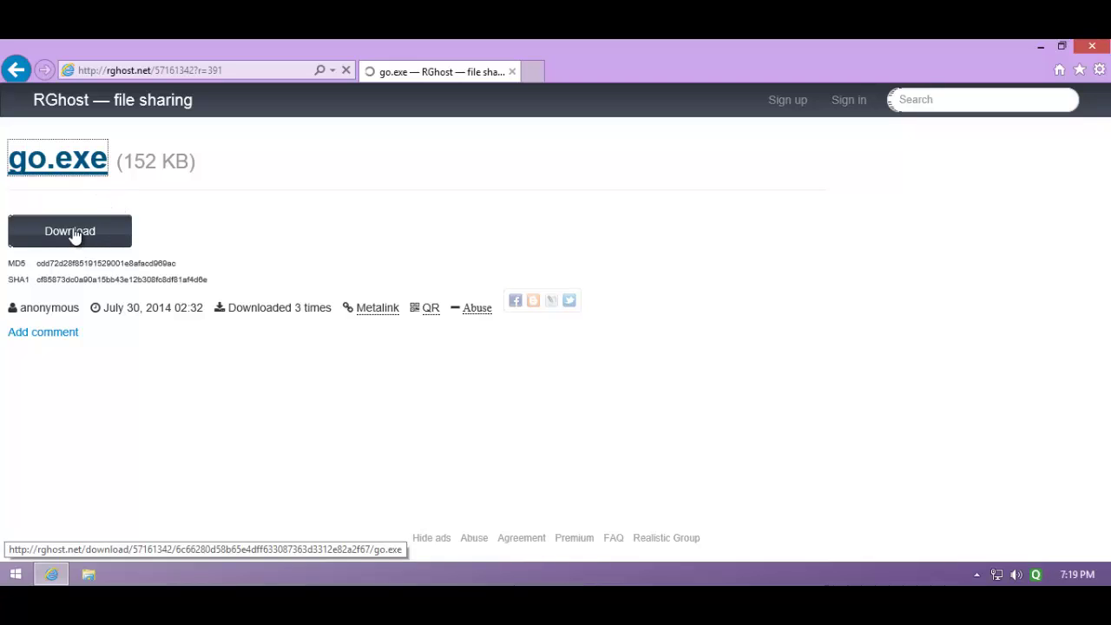
{"action": "left_click", "coordinate": [74, 236]}
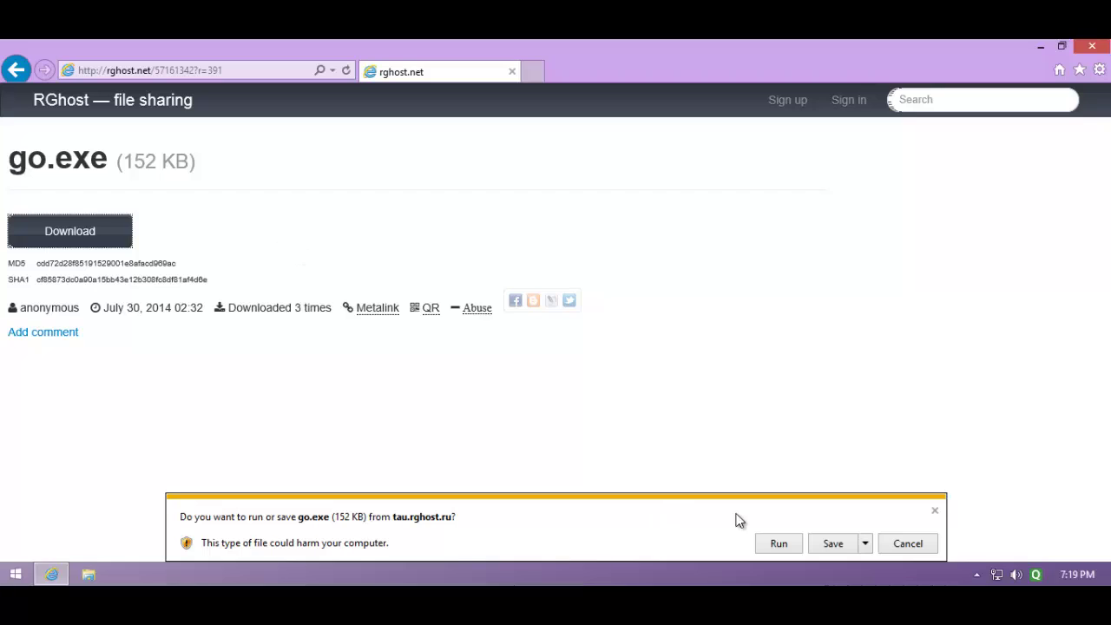
{"action": "left_click", "coordinate": [772, 544]}
{"action": "left_click", "coordinate": [792, 549]}
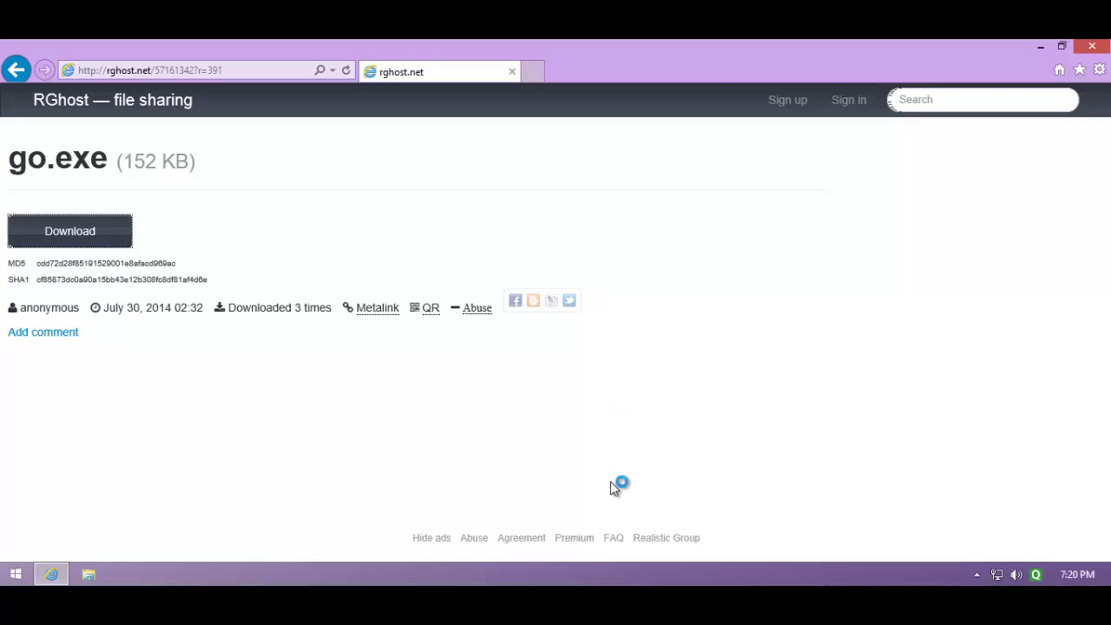
Examine the background processes in Task Manager for anything started by go.exe, including the Java(TM) Platform SE binary, and close it
{"action": "right_click", "coordinate": [521, 565]}
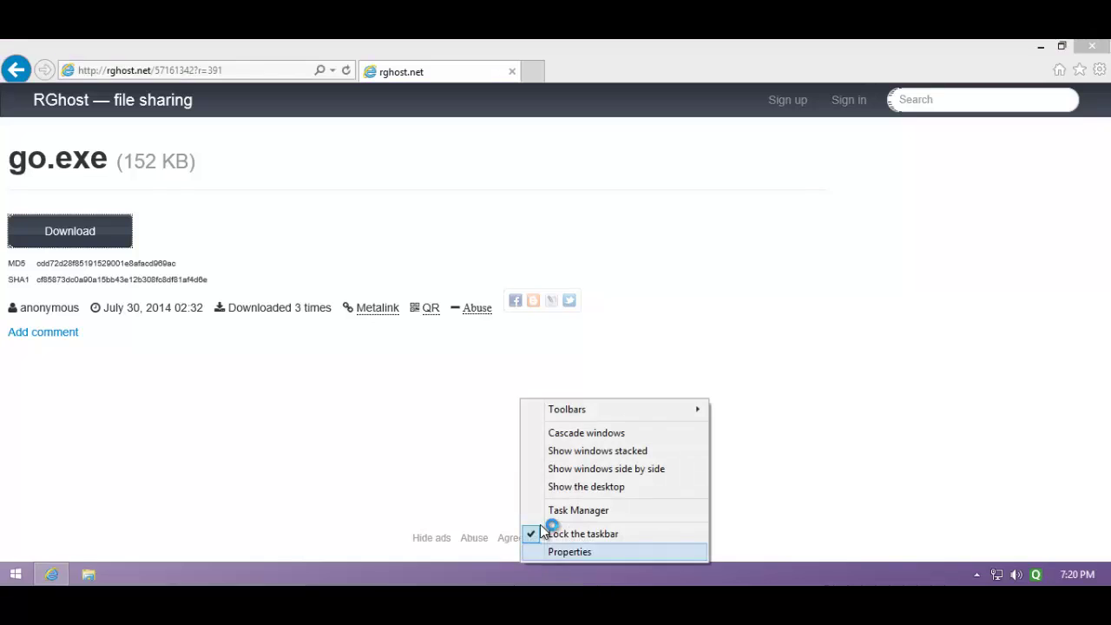
{"action": "left_click", "coordinate": [543, 510]}
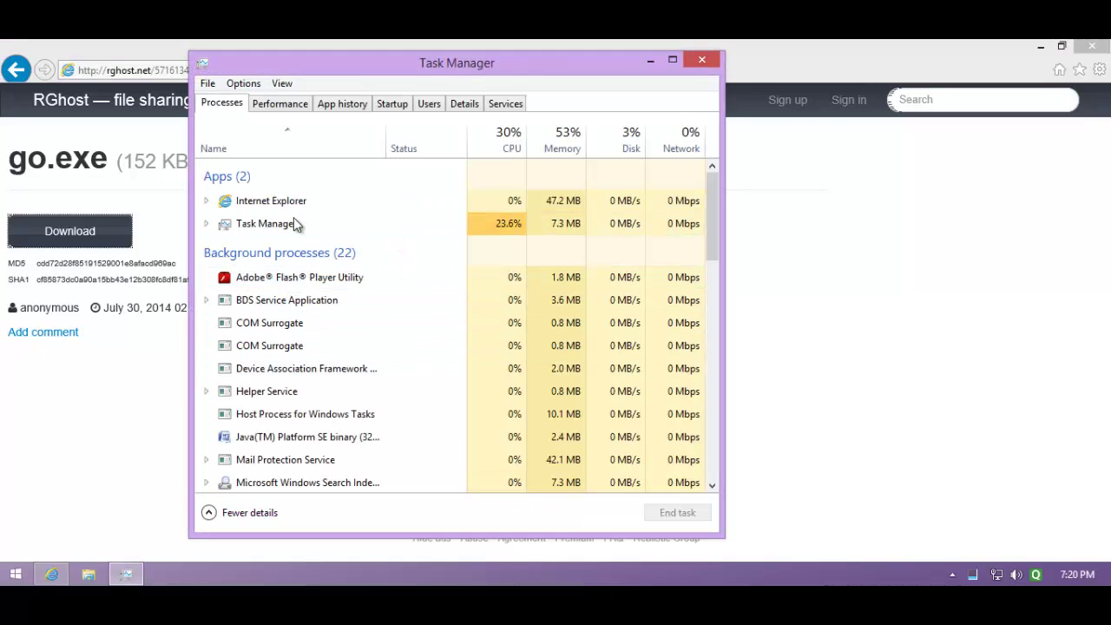
{"action": "scroll", "coordinate": [368, 369], "scroll_direction": "down", "scroll_amount": 2}
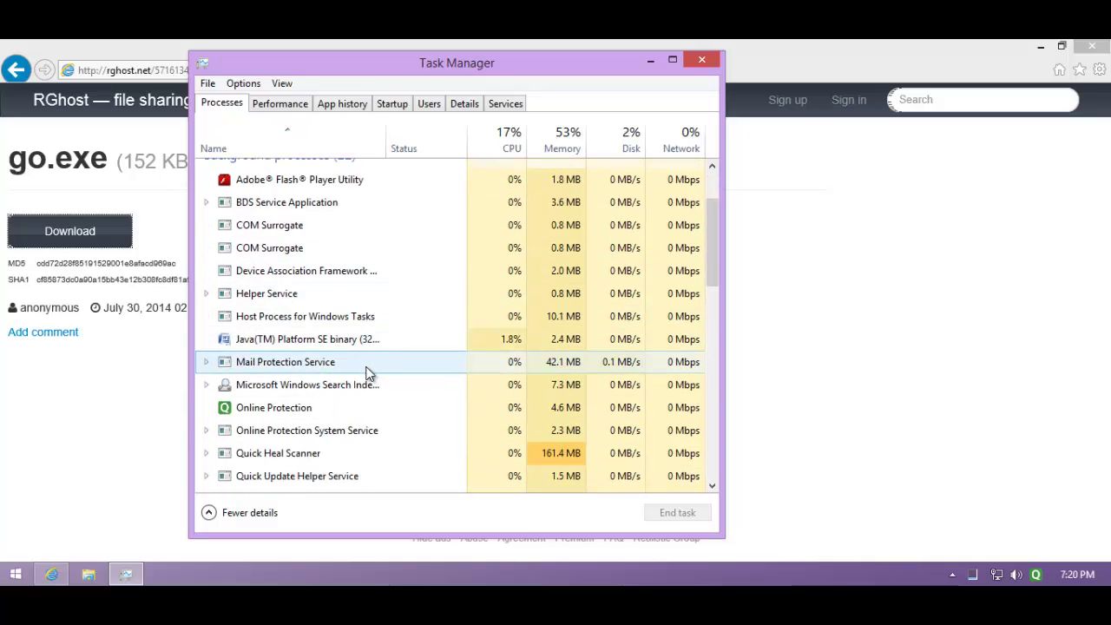
{"action": "left_click", "coordinate": [425, 293]}
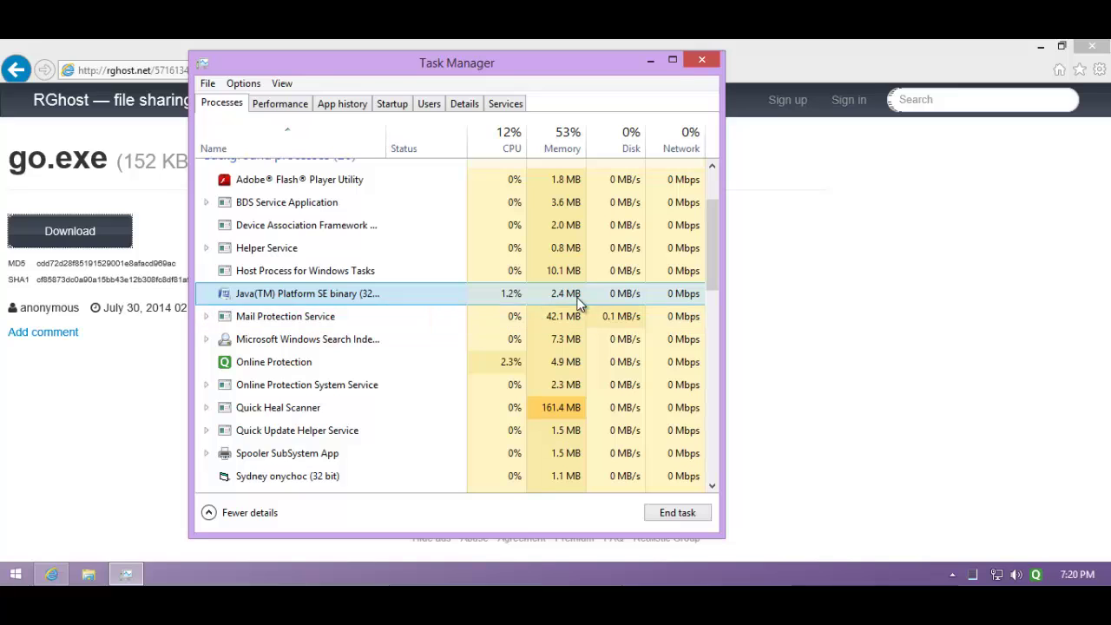
{"action": "left_click", "coordinate": [700, 61]}
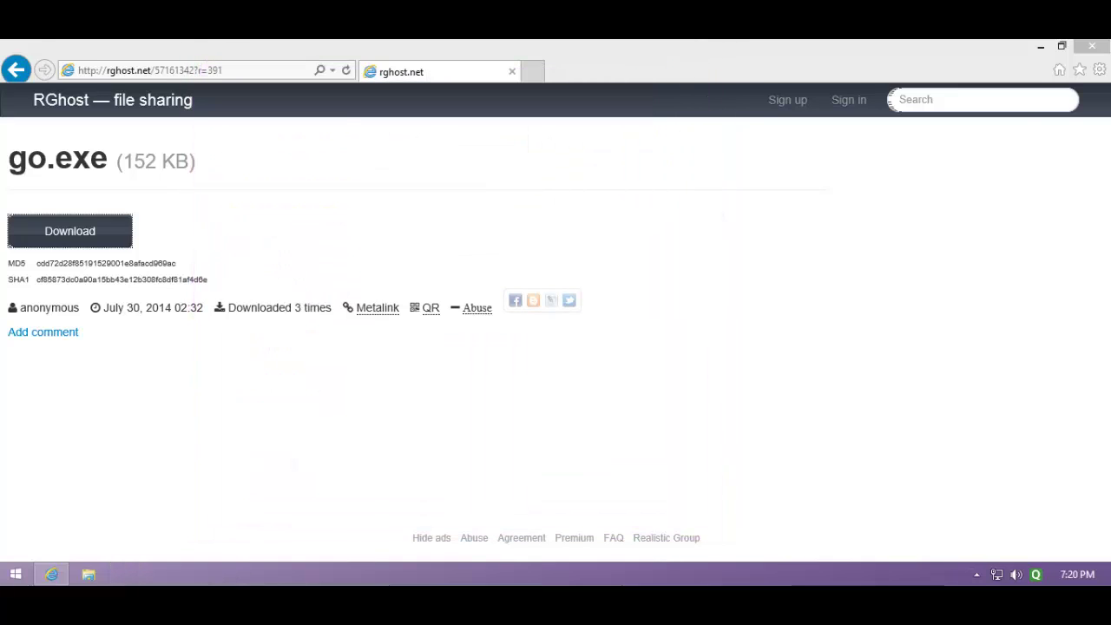
Load the File_installer.exe link from Malware links.txt in Internet Explorer, run the installer, and dismiss its message
{"action": "key", "text": "alt+Tab"}
{"action": "left_click", "coordinate": [632, 231]}
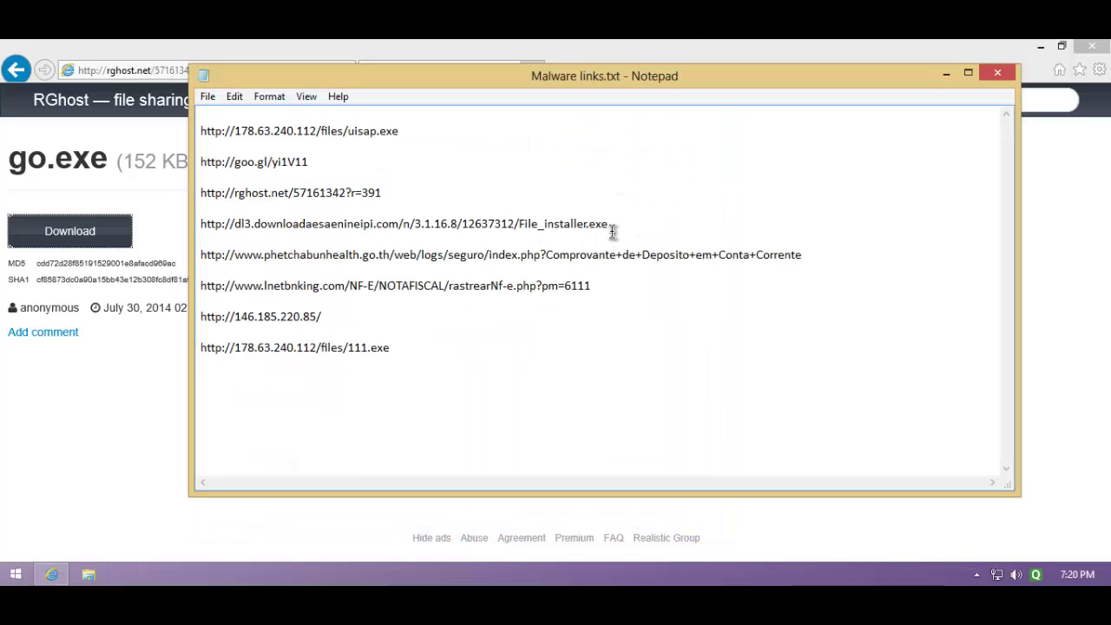
{"action": "key", "text": "shift+Home"}
{"action": "left_click", "coordinate": [117, 273]}
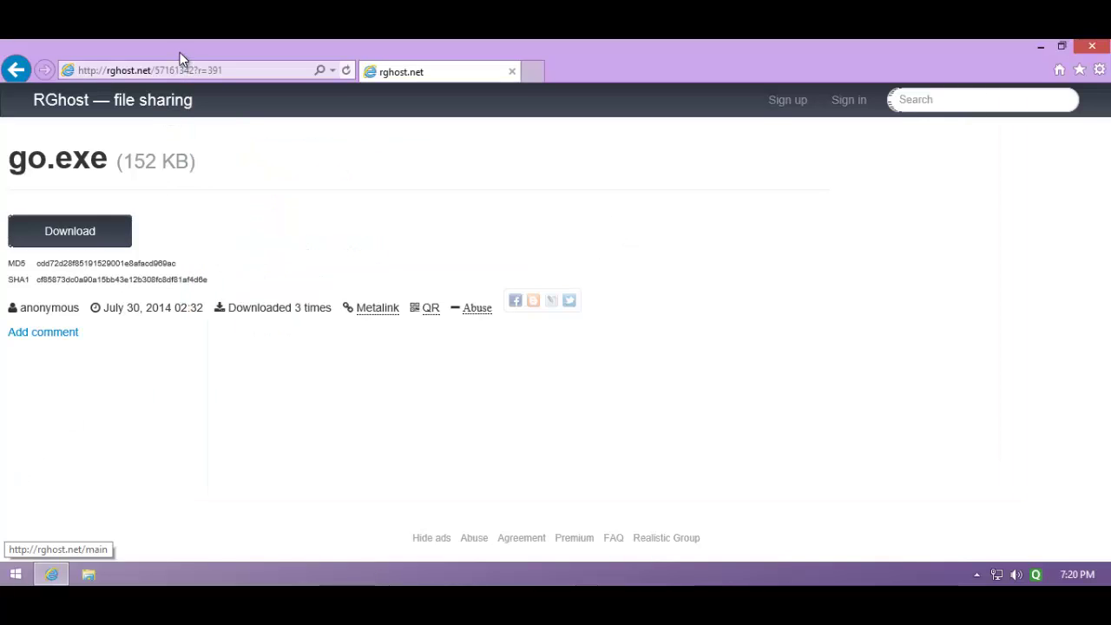
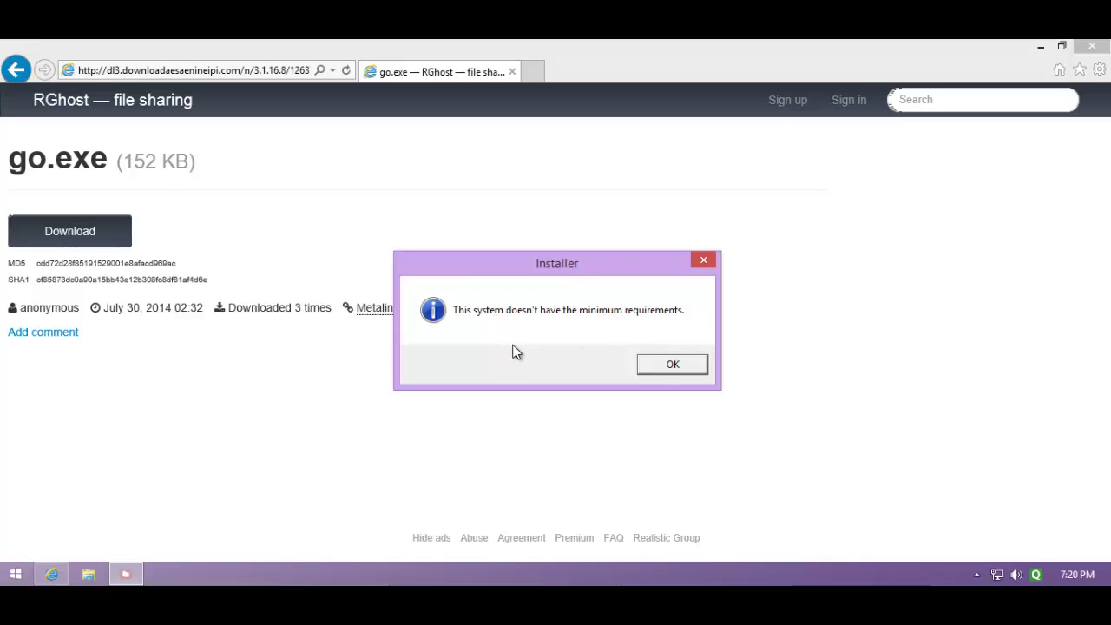
{"action": "left_click", "coordinate": [662, 364]}
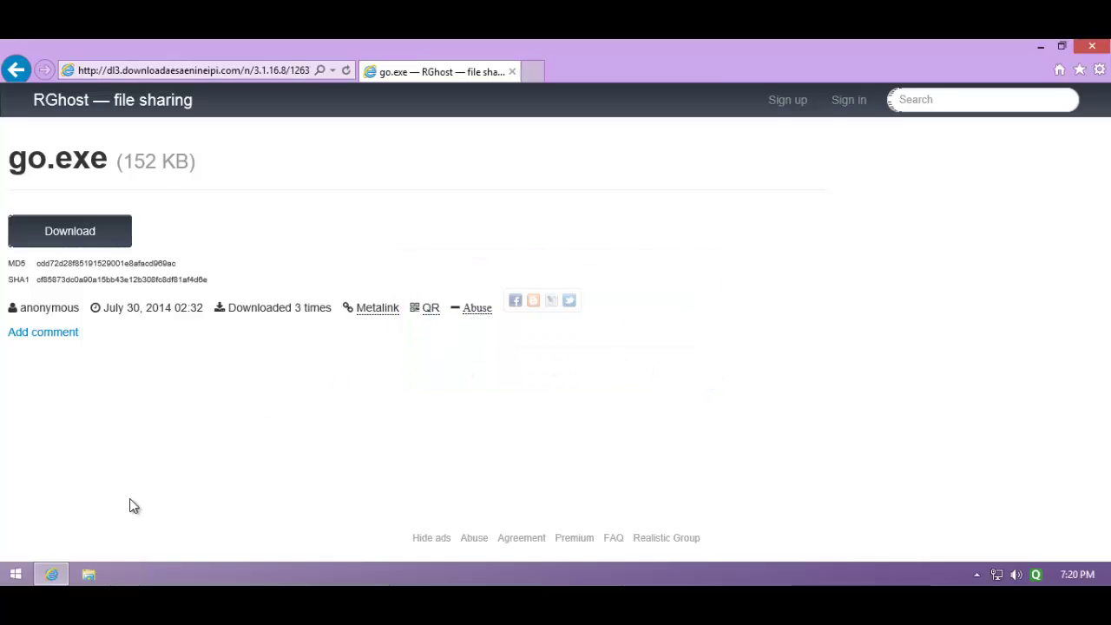
Delete the File_installer.exe link and its leftover blank lines from Malware links.txt in Notepad
{"action": "key", "text": "alt+Tab"}
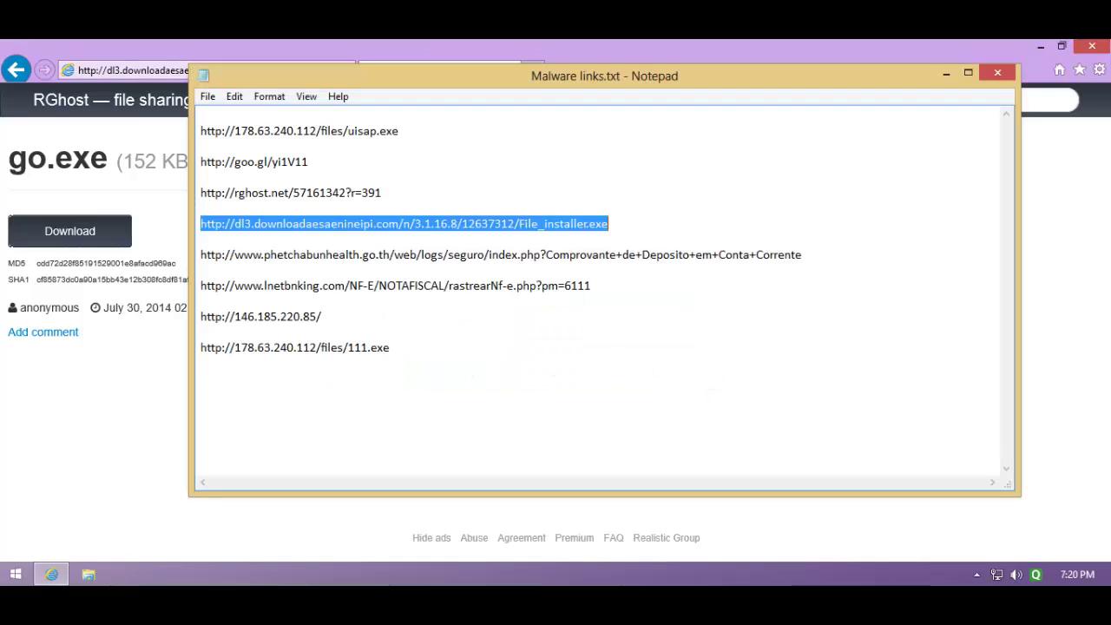
{"action": "left_click", "coordinate": [615, 218]}
{"action": "key", "text": "shift+Home"}
{"action": "key", "text": "BackSpace"}
{"action": "key", "text": "BackSpace"}
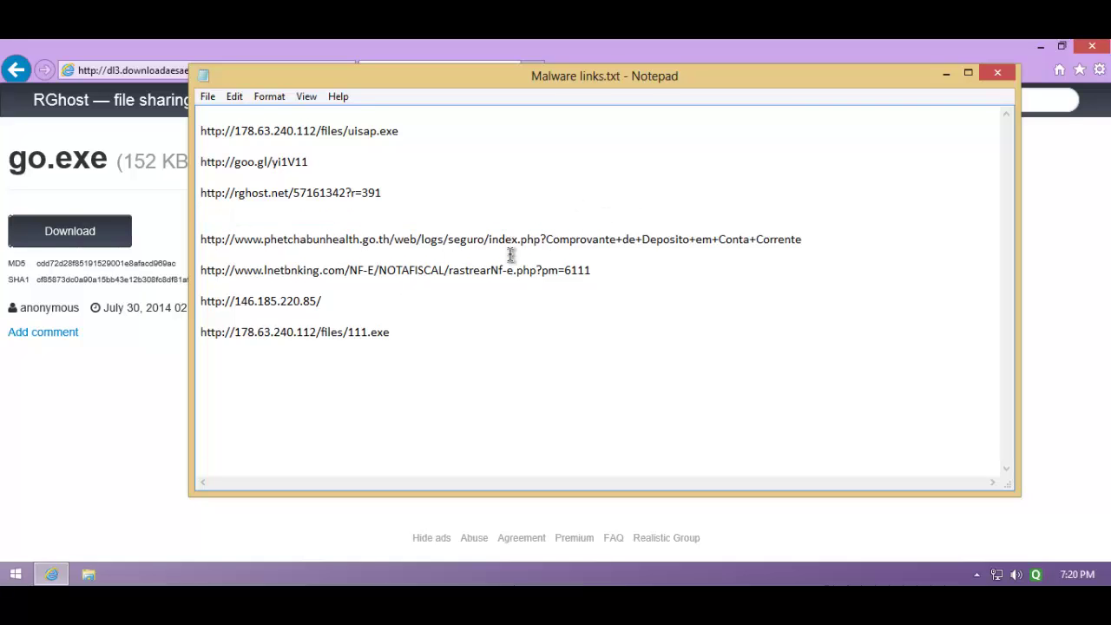
{"action": "key", "text": "BackSpace"}
Load the phetchabunhealth.go.th link in Internet Explorer, save Comprovante4827.zip to Downloads, and open the archive
{"action": "left_click", "coordinate": [852, 217]}
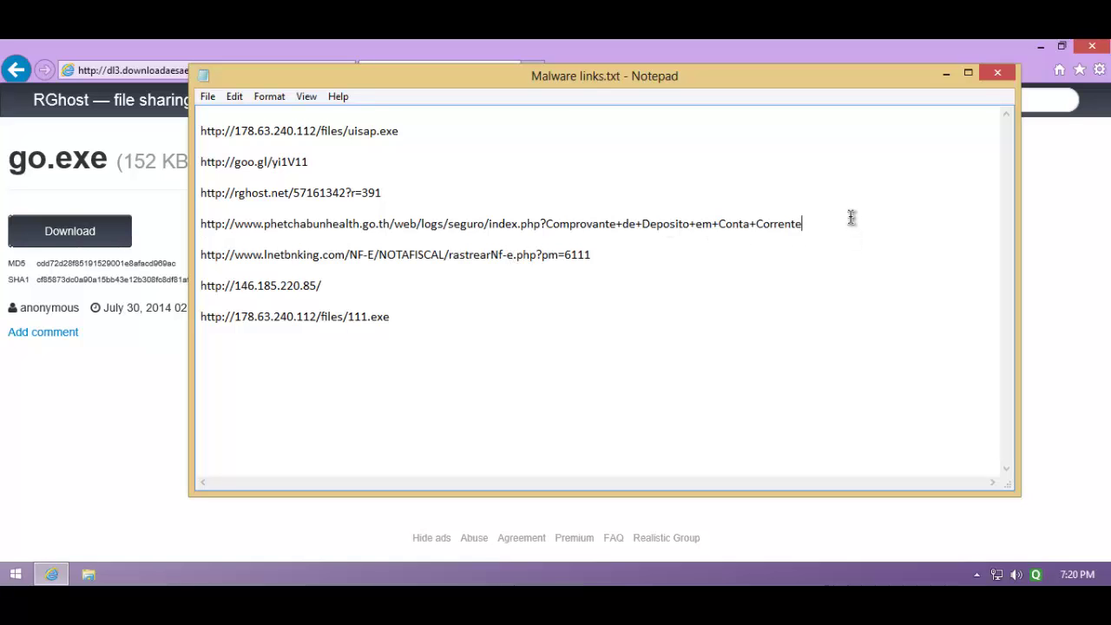
{"action": "key", "text": "shift+Home"}
{"action": "left_click", "coordinate": [65, 404]}
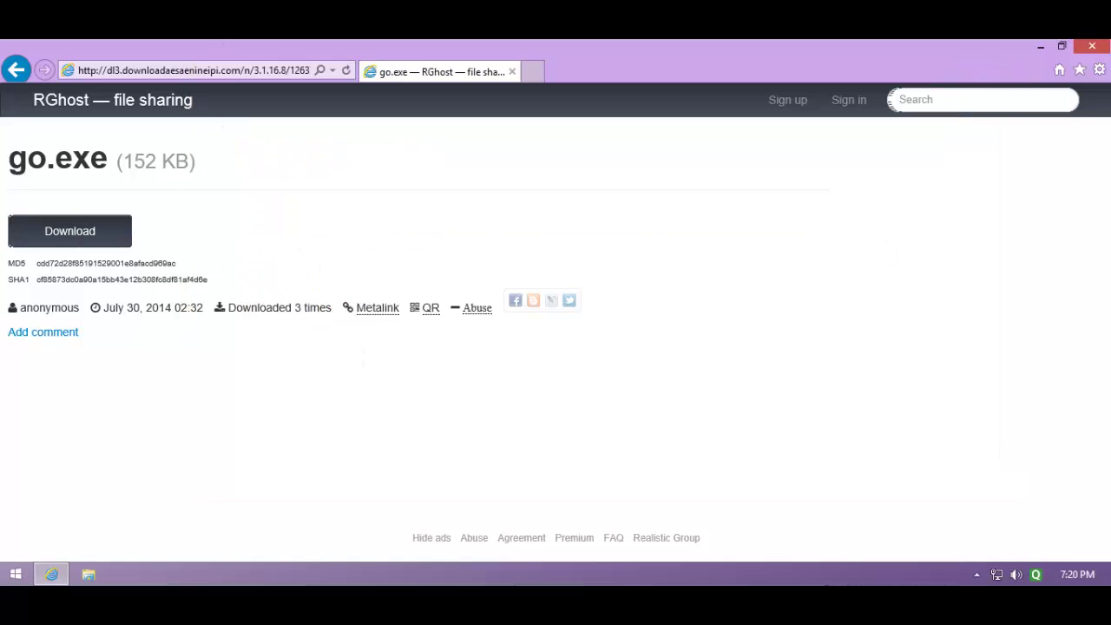
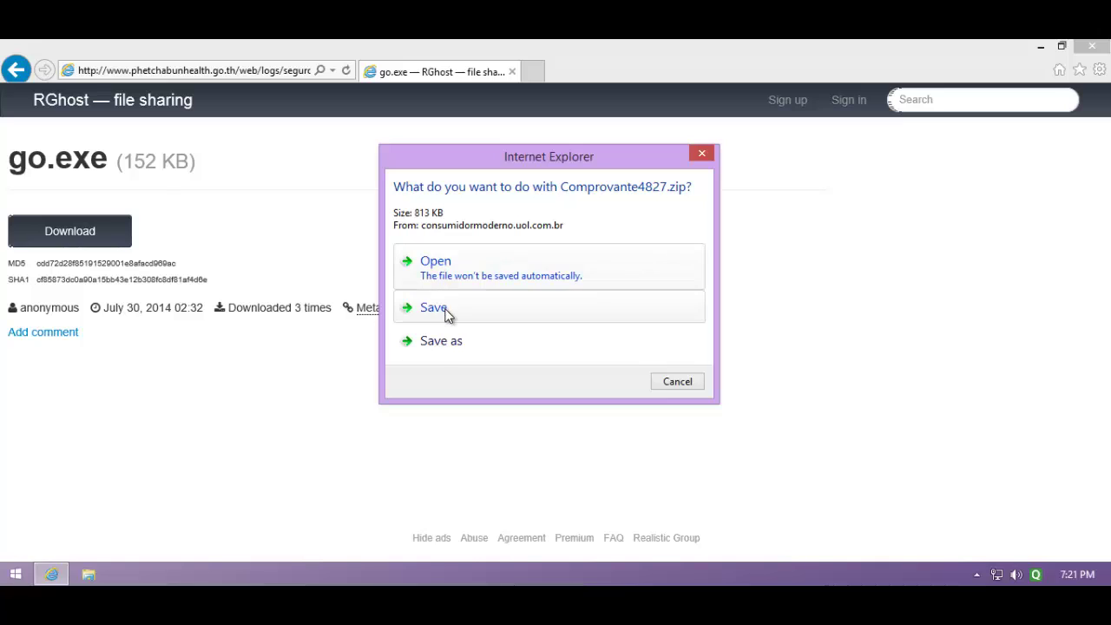
{"action": "left_click", "coordinate": [434, 347]}
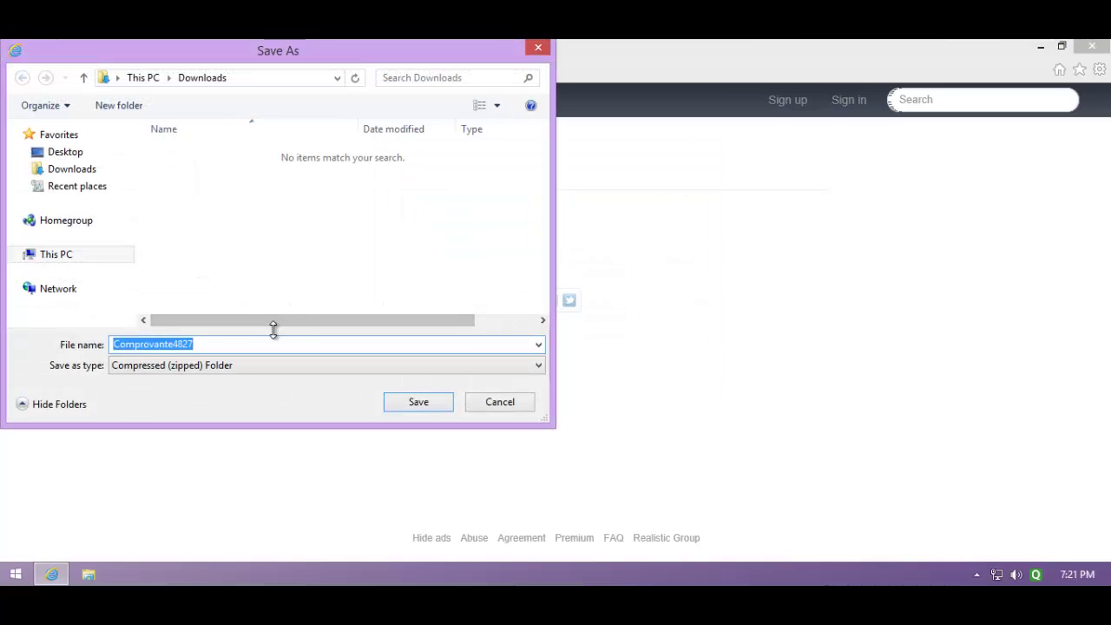
{"action": "left_click", "coordinate": [87, 169]}
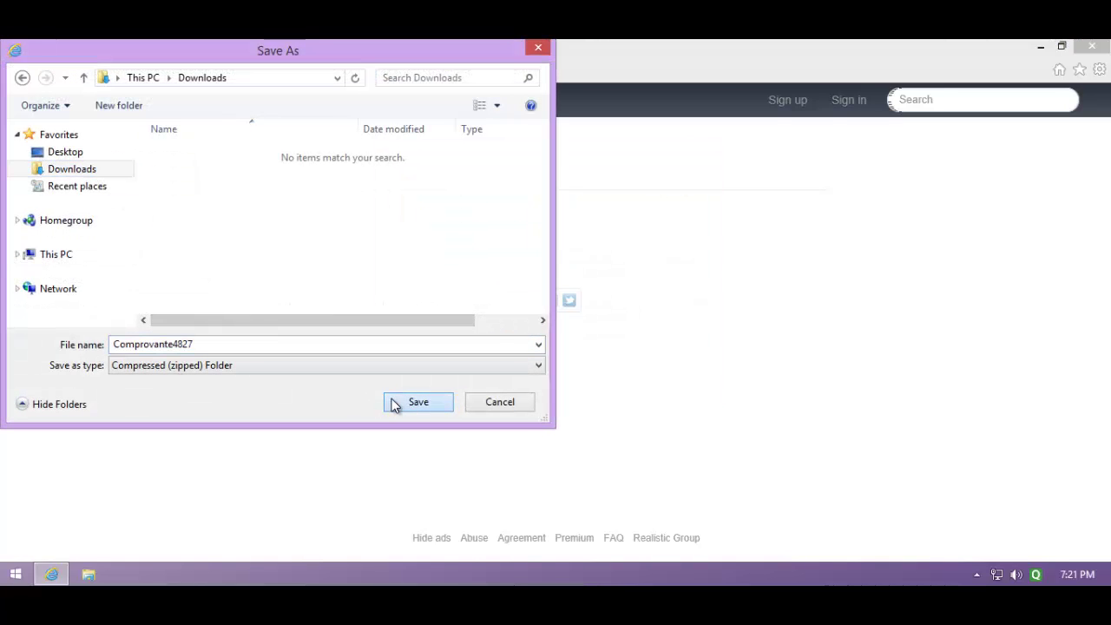
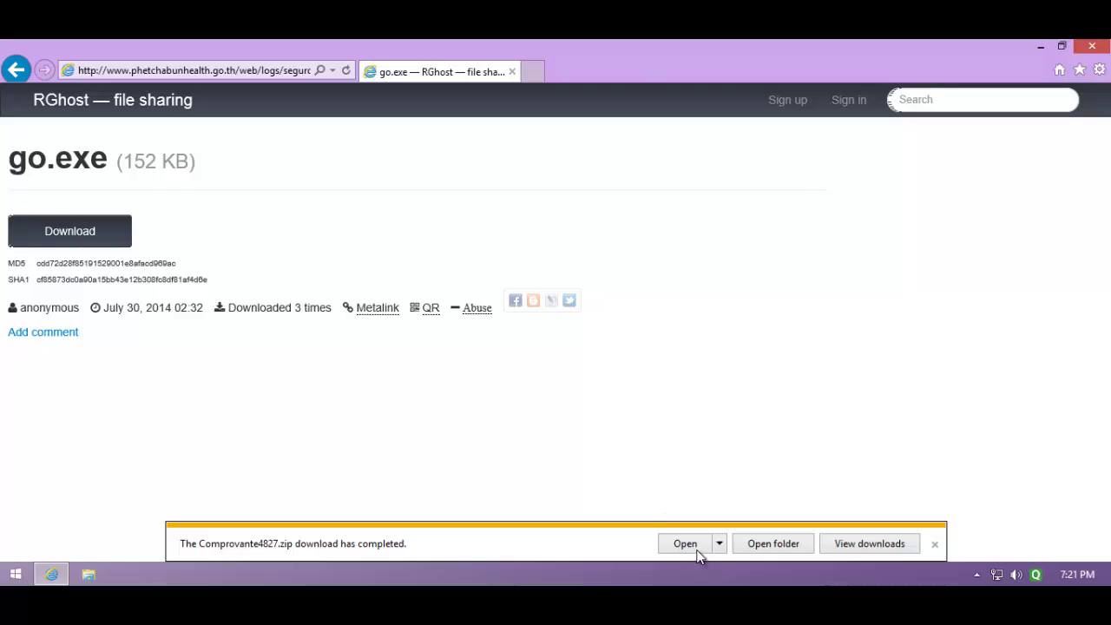
{"action": "left_click", "coordinate": [690, 546]}
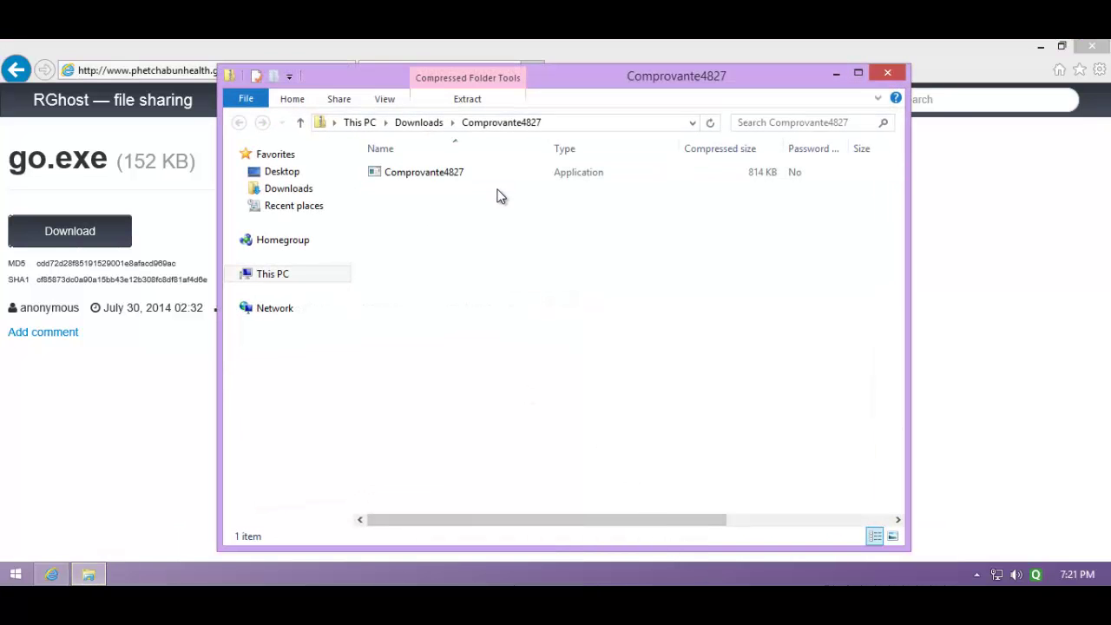
Extract the Comprovante4827 application from the archive onto the desktop and run it despite the security warning
{"action": "left_click", "coordinate": [1039, 46]}
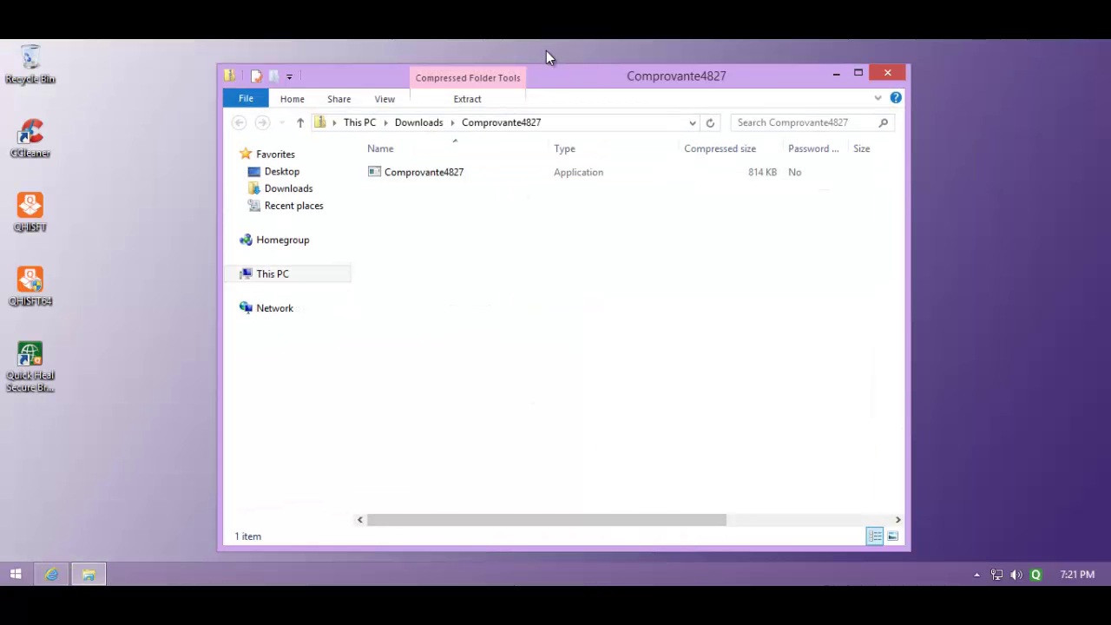
{"action": "left_click_drag", "start_coordinate": [612, 74], "coordinate": [698, 78]}
{"action": "left_click_drag", "start_coordinate": [482, 179], "coordinate": [43, 462]}
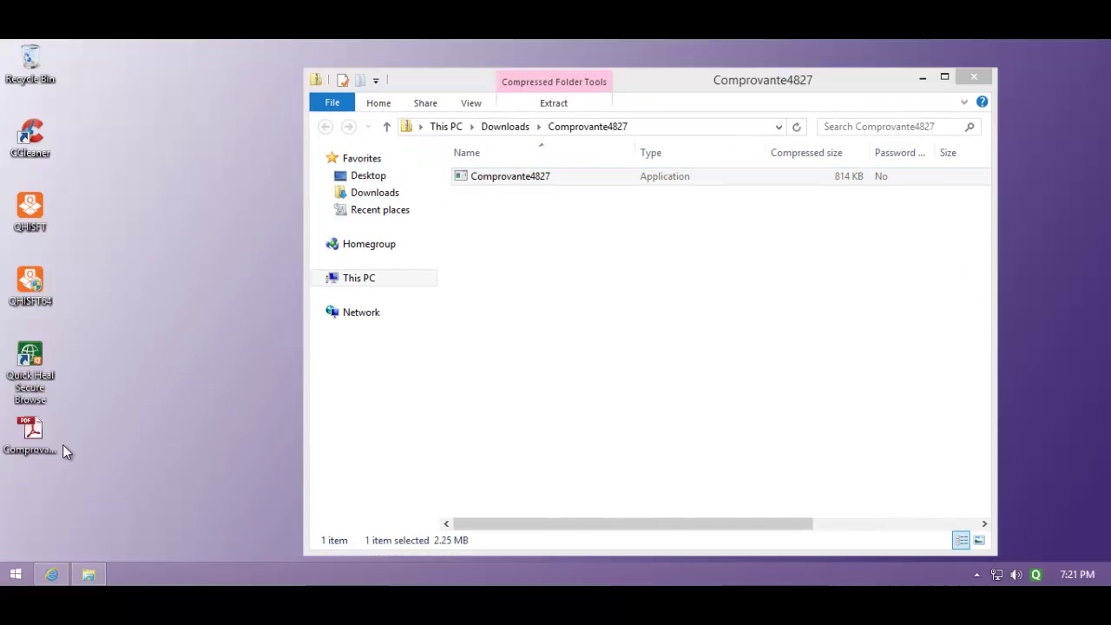
{"action": "left_click", "coordinate": [984, 75]}
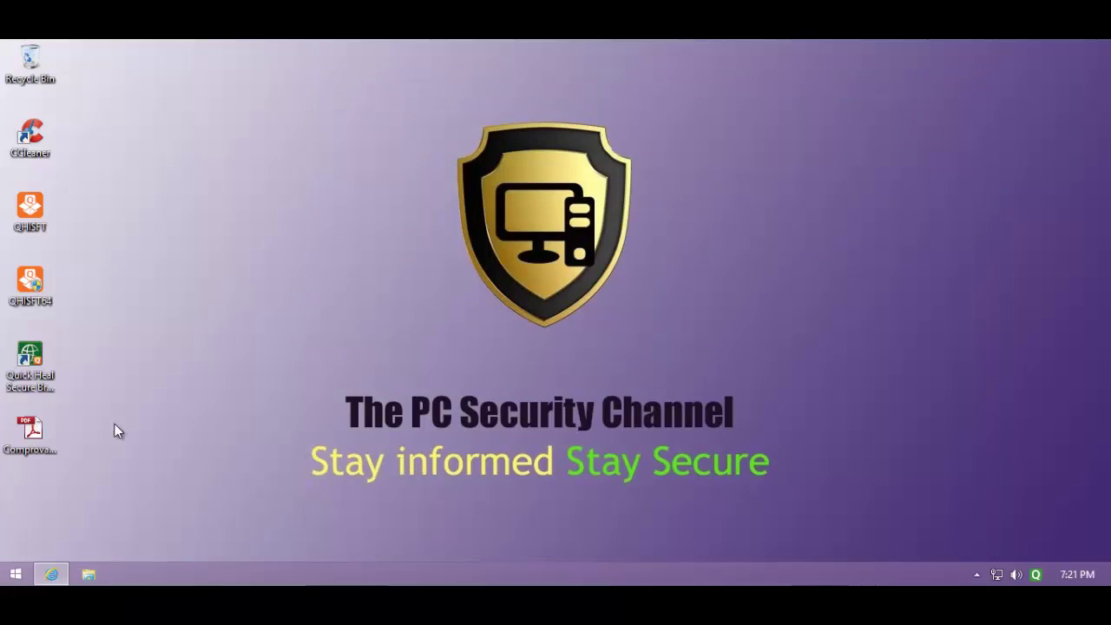
{"action": "double_click", "coordinate": [59, 427]}
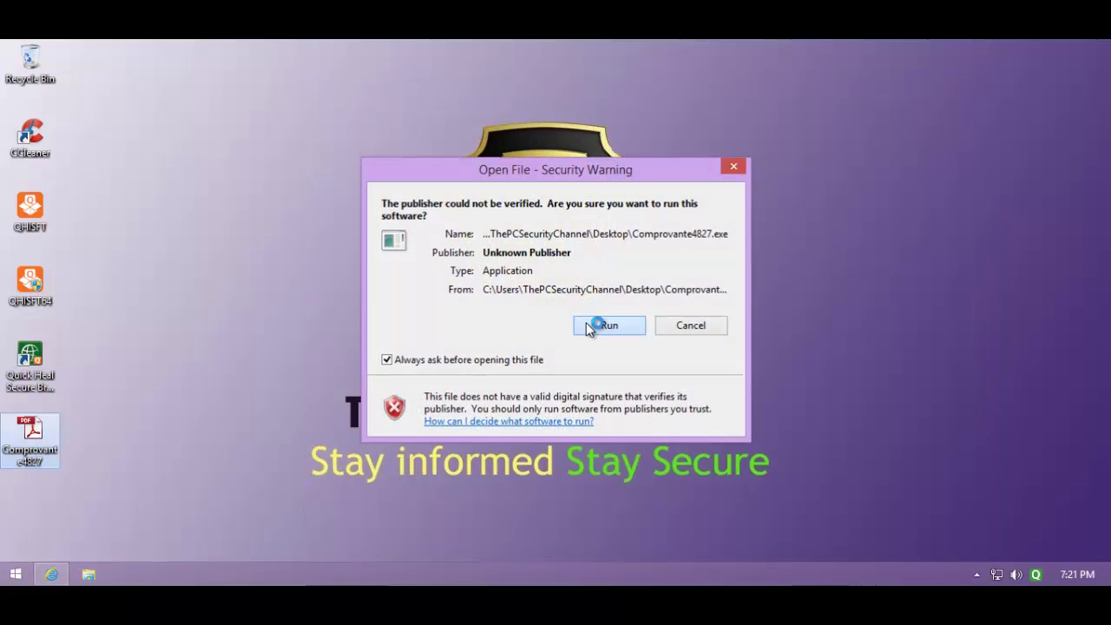
{"action": "left_click", "coordinate": [599, 325]}
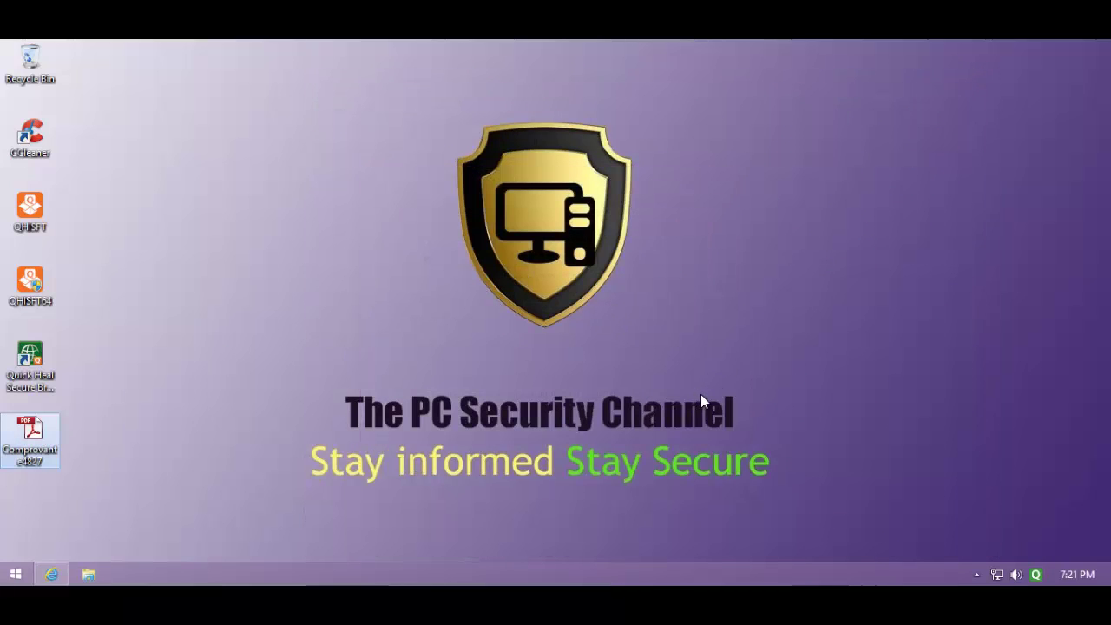
Run a Quick Heal update and submit the quarantined suspicious files to the research lab with the prefilled e-mail address
{"action": "right_click", "coordinate": [1033, 569]}
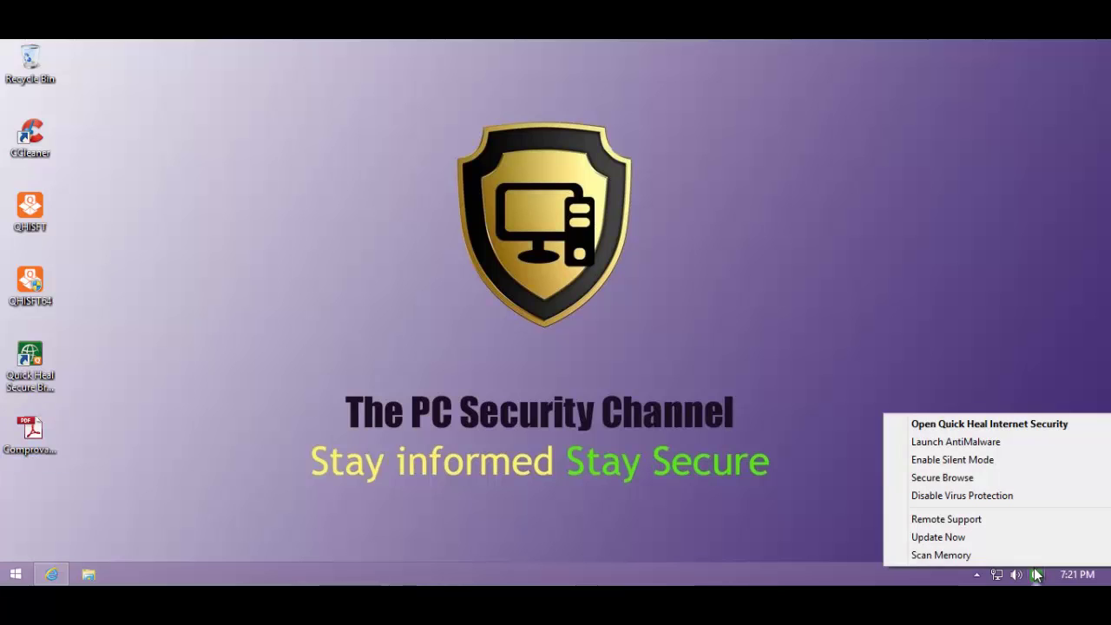
{"action": "left_click", "coordinate": [995, 536]}
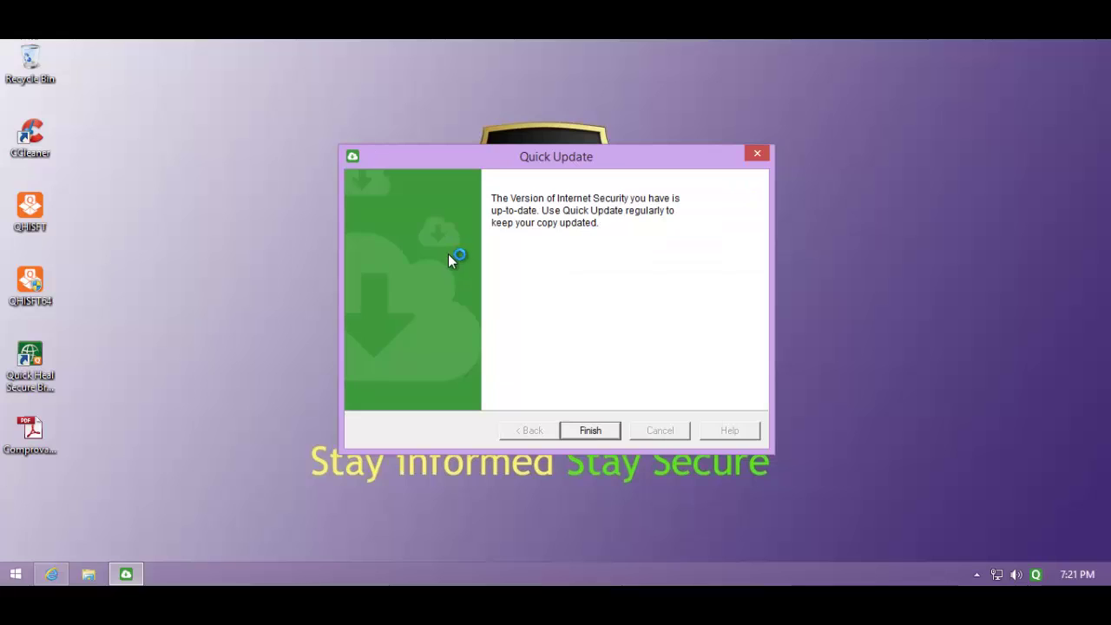
{"action": "left_click", "coordinate": [596, 428]}
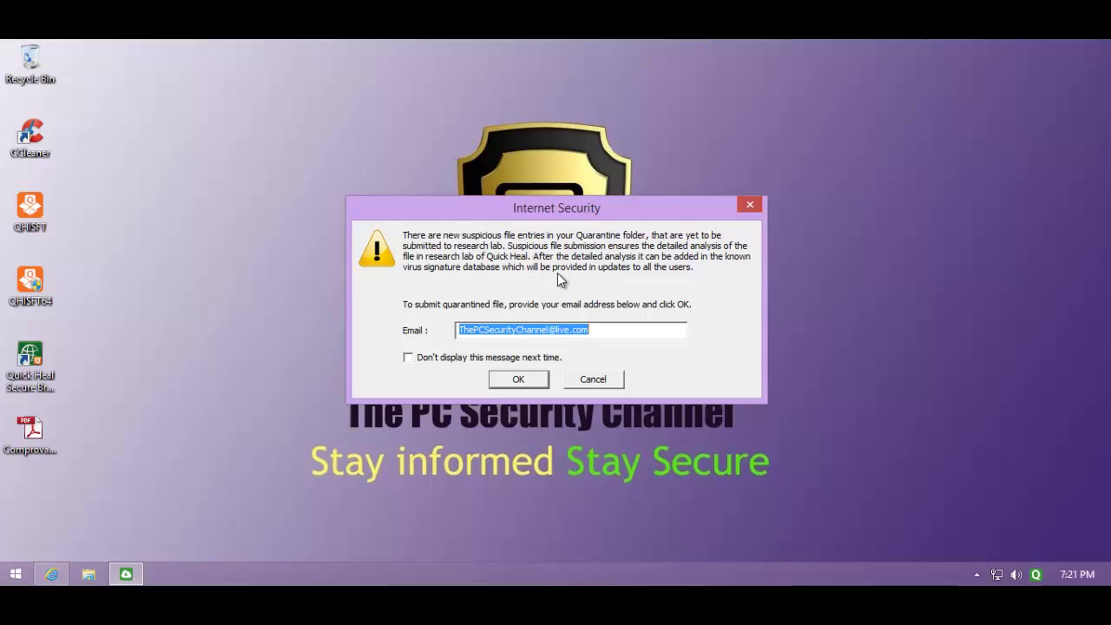
{"action": "left_click", "coordinate": [520, 380]}
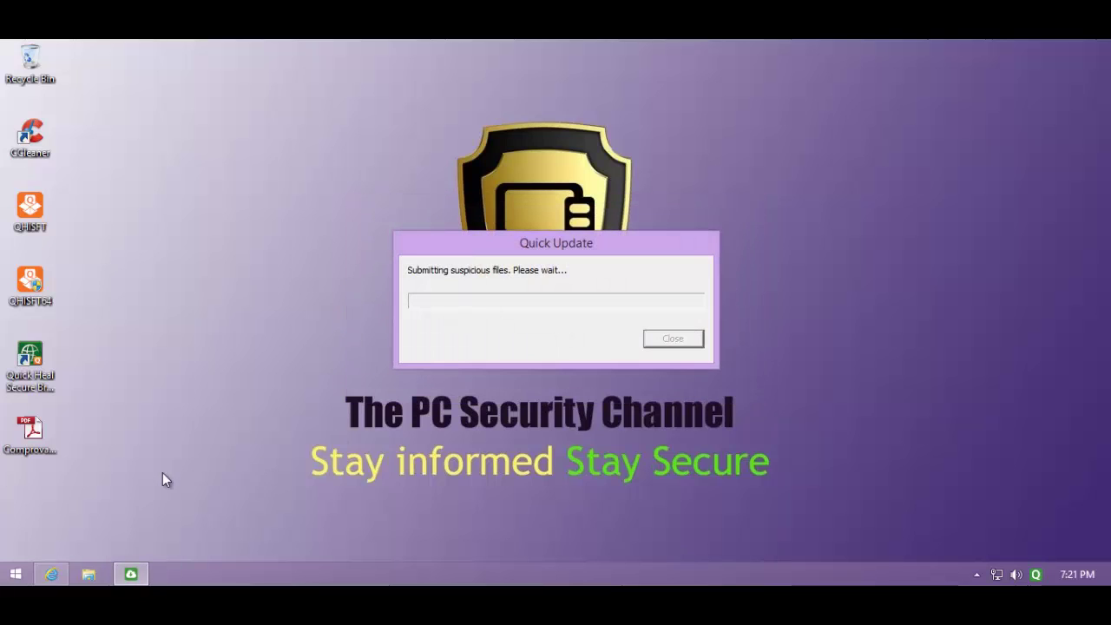
Copy the lnetbnking.com link from Malware links.txt in Notepad and load it in Internet Explorer
{"action": "left_click", "coordinate": [51, 574]}
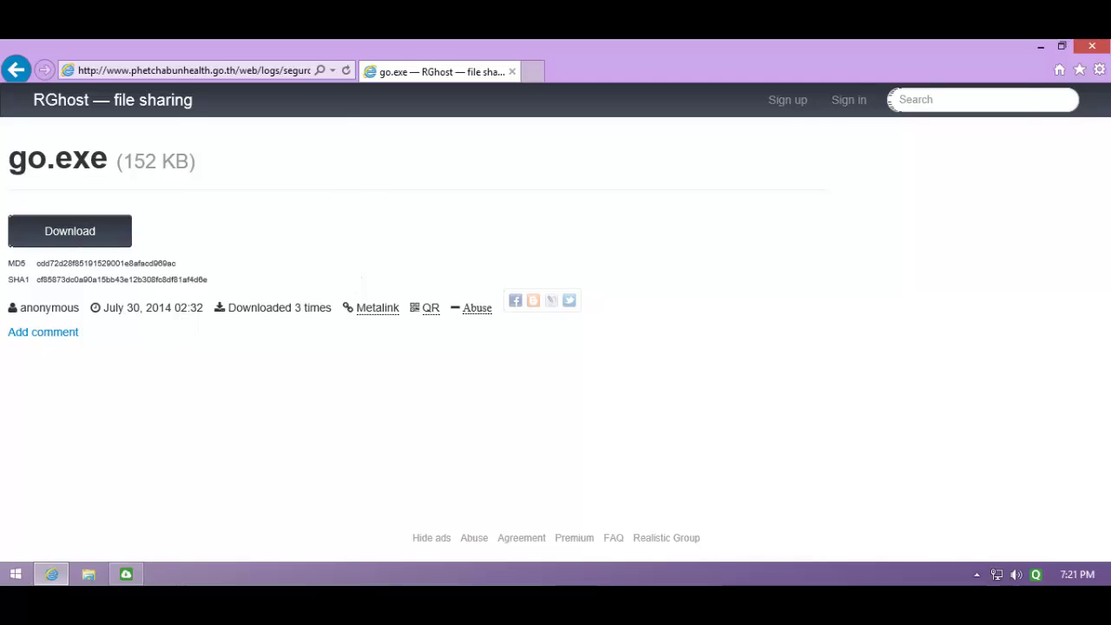
{"action": "key", "text": "alt+Tab"}
{"action": "left_click", "coordinate": [620, 252]}
{"action": "key", "text": "shift+Home"}
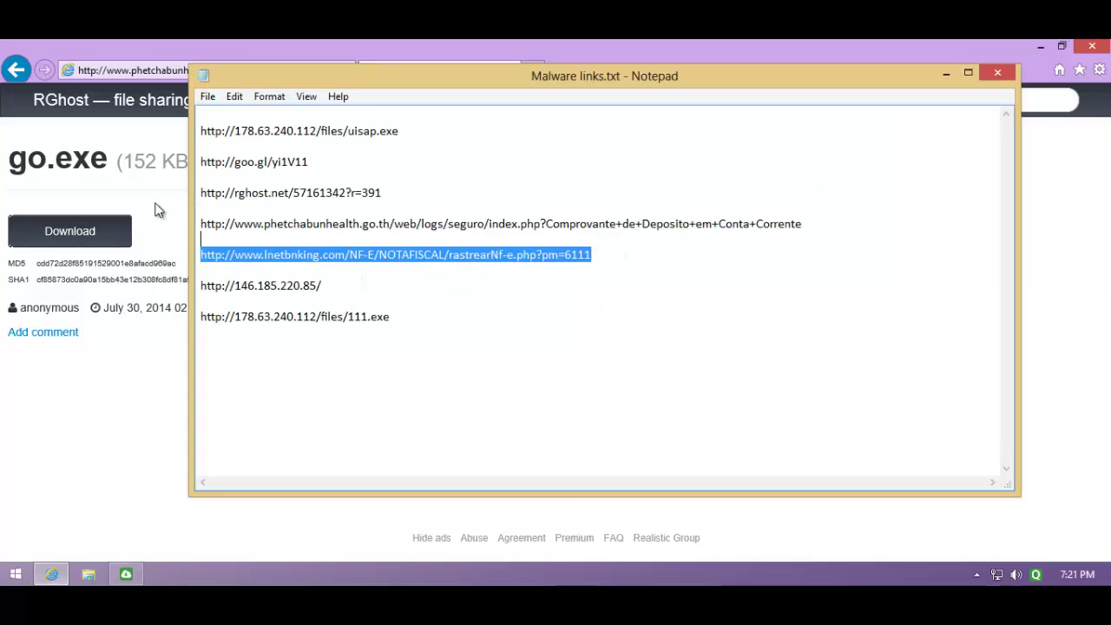
{"action": "key", "text": "ctrl+c"}
{"action": "key", "text": "alt+Tab"}
{"action": "left_click", "coordinate": [231, 70]}
{"action": "key", "text": "ctrl+v"}
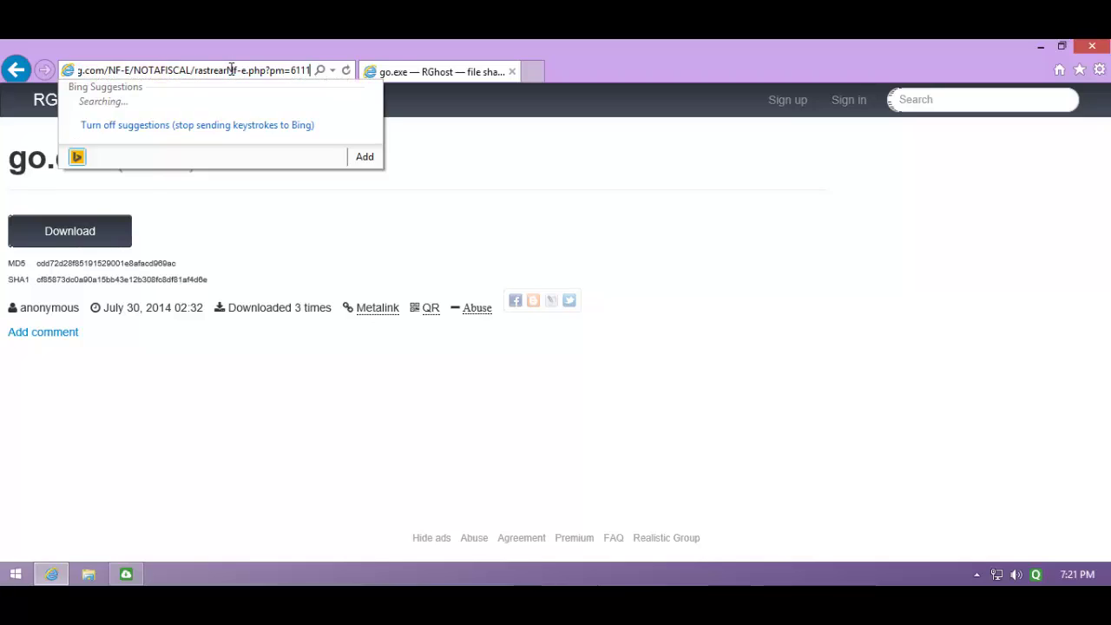
{"action": "key", "text": "Return"}
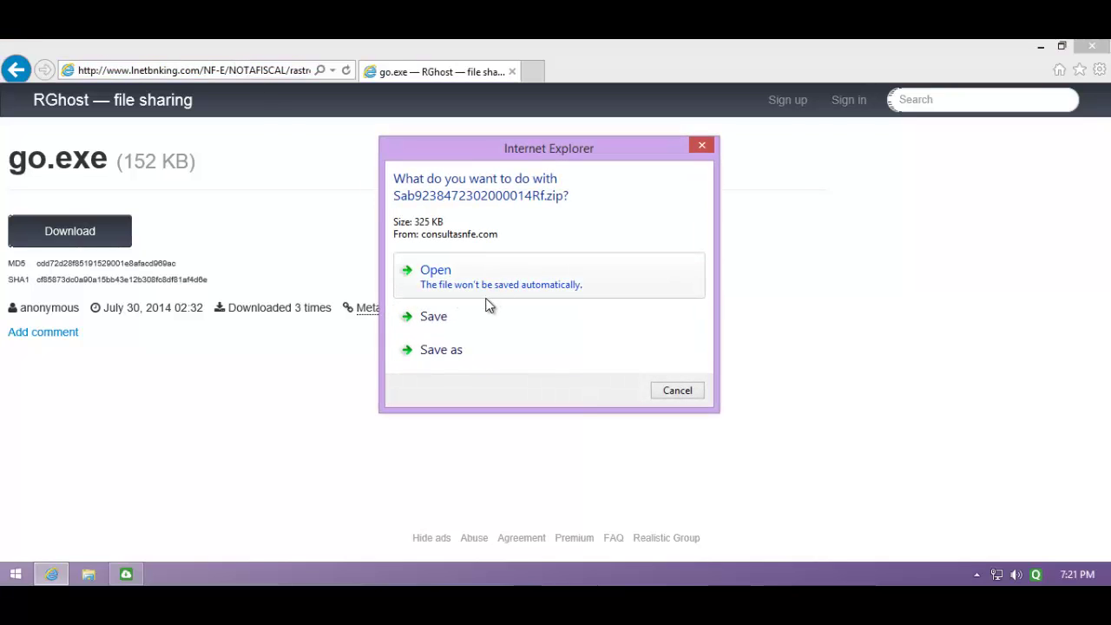
{"action": "left_click", "coordinate": [442, 350]}
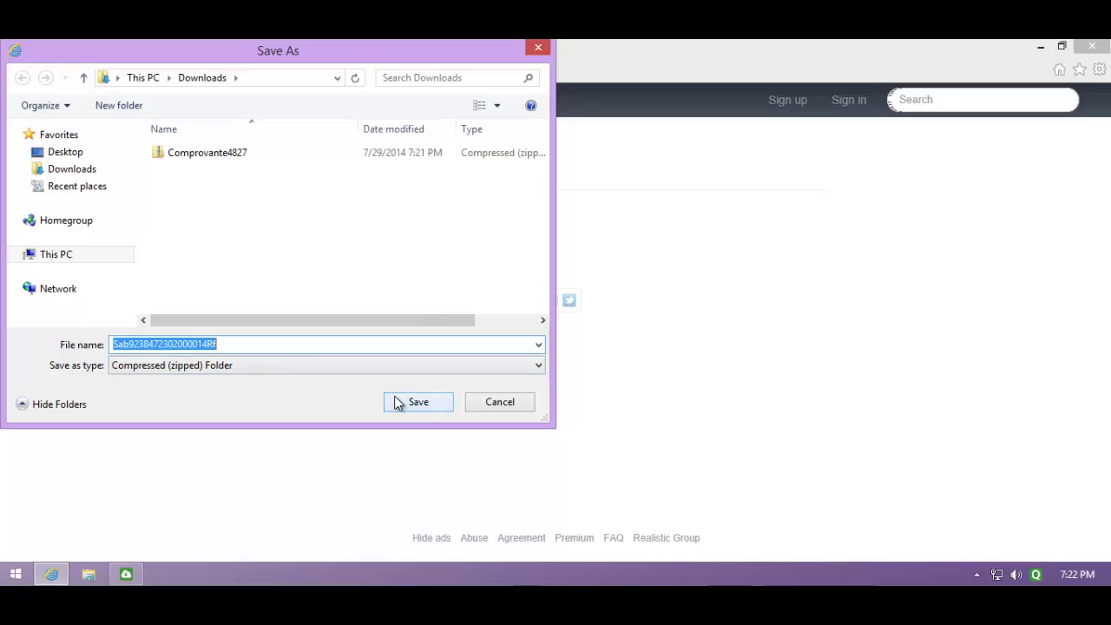
{"action": "left_click", "coordinate": [52, 153]}
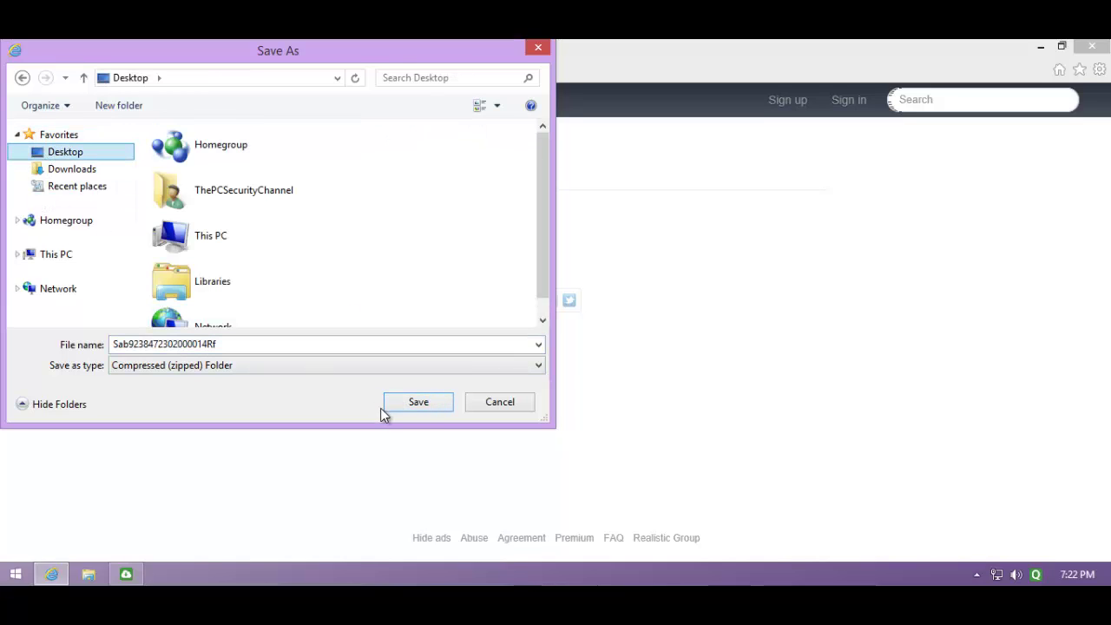
{"action": "left_click", "coordinate": [422, 404]}
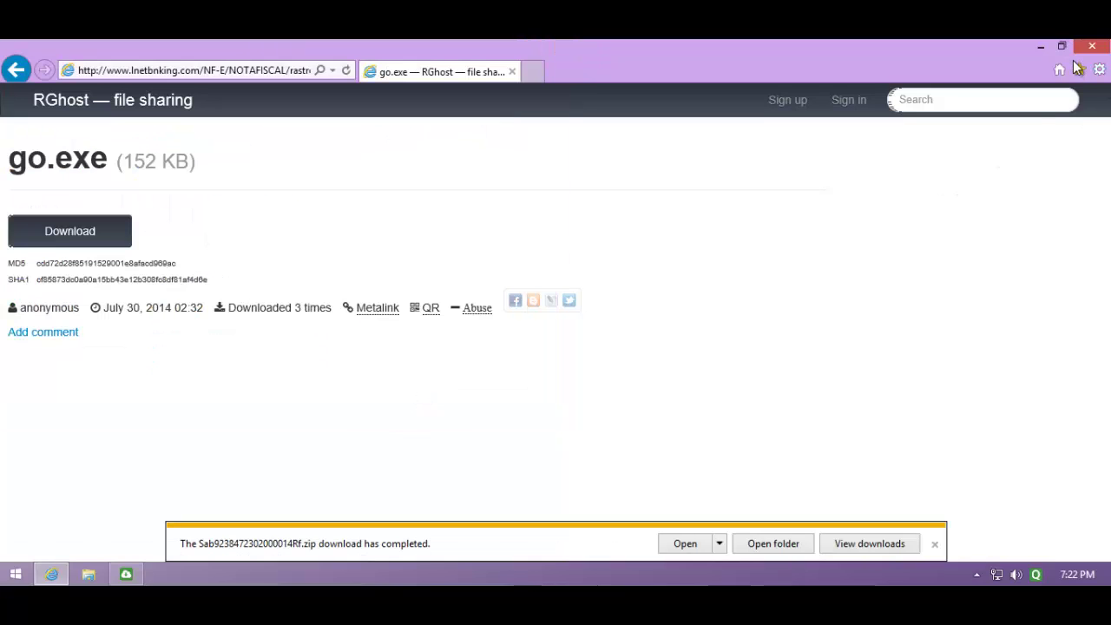
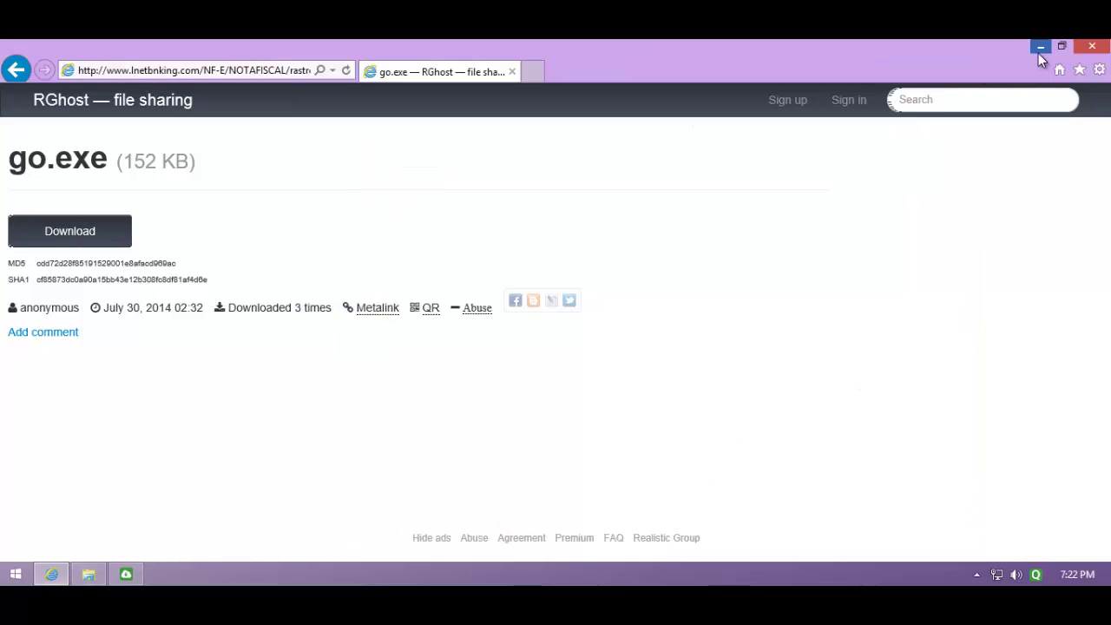
{"action": "left_click", "coordinate": [1039, 47]}
{"action": "left_click_drag", "start_coordinate": [507, 176], "coordinate": [179, 232]}
{"action": "left_click", "coordinate": [960, 73]}
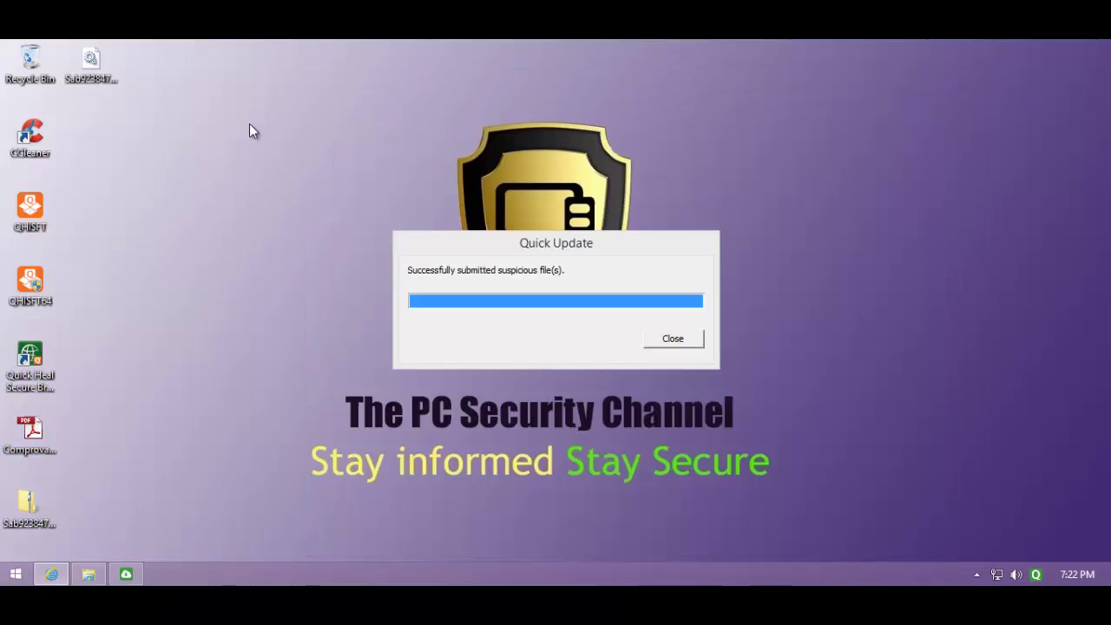
{"action": "left_click", "coordinate": [667, 349]}
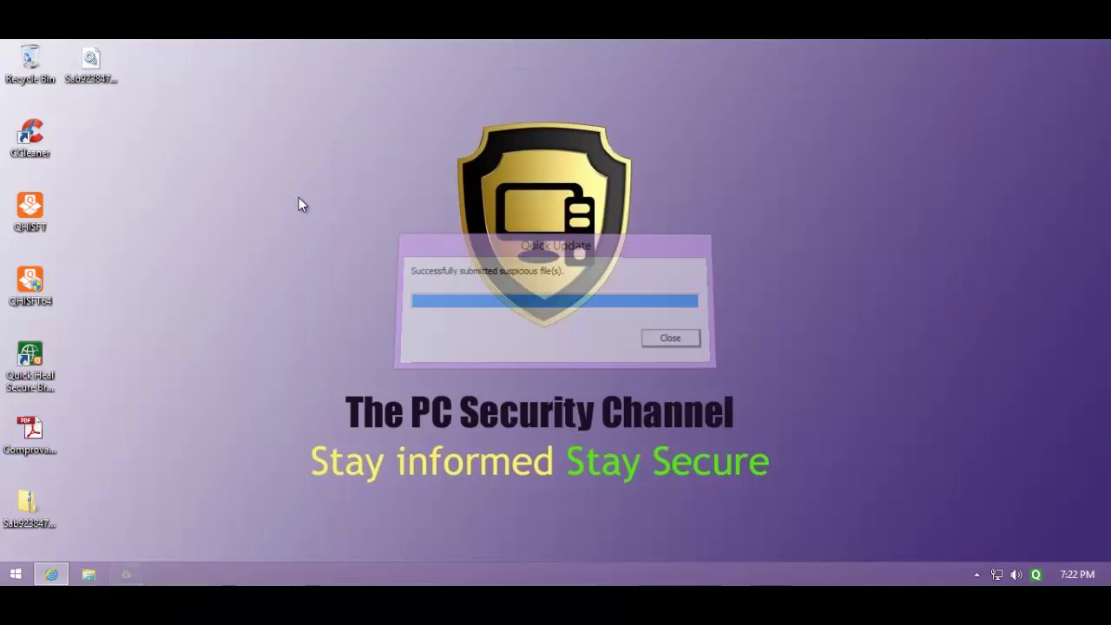
{"action": "left_click_drag", "start_coordinate": [91, 61], "coordinate": [220, 155]}
{"action": "double_click", "coordinate": [219, 154]}
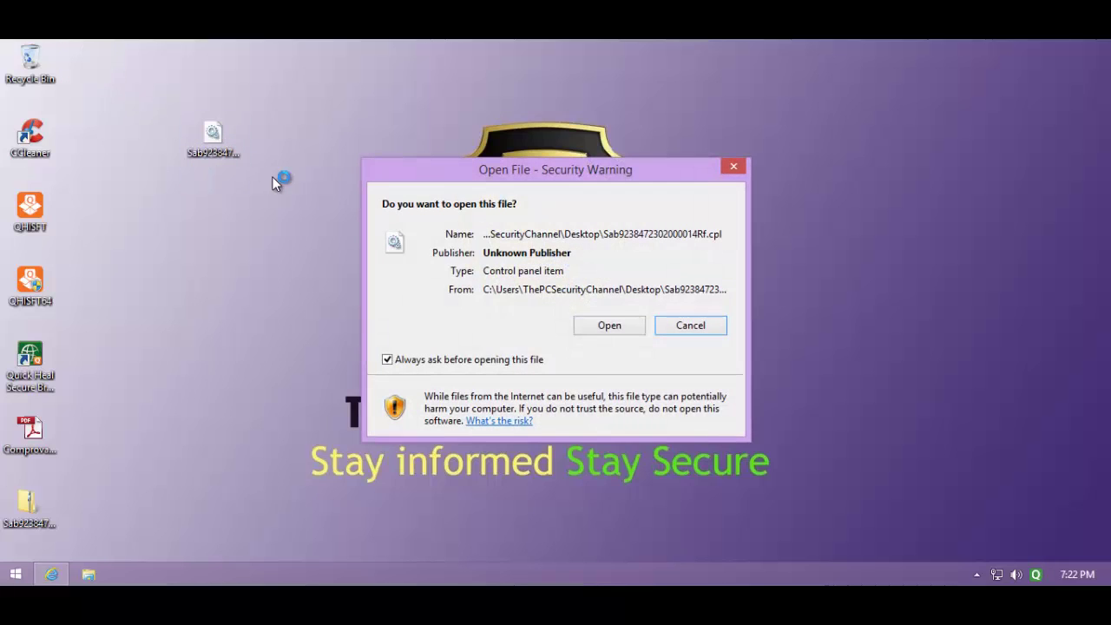
{"action": "left_click", "coordinate": [618, 328]}
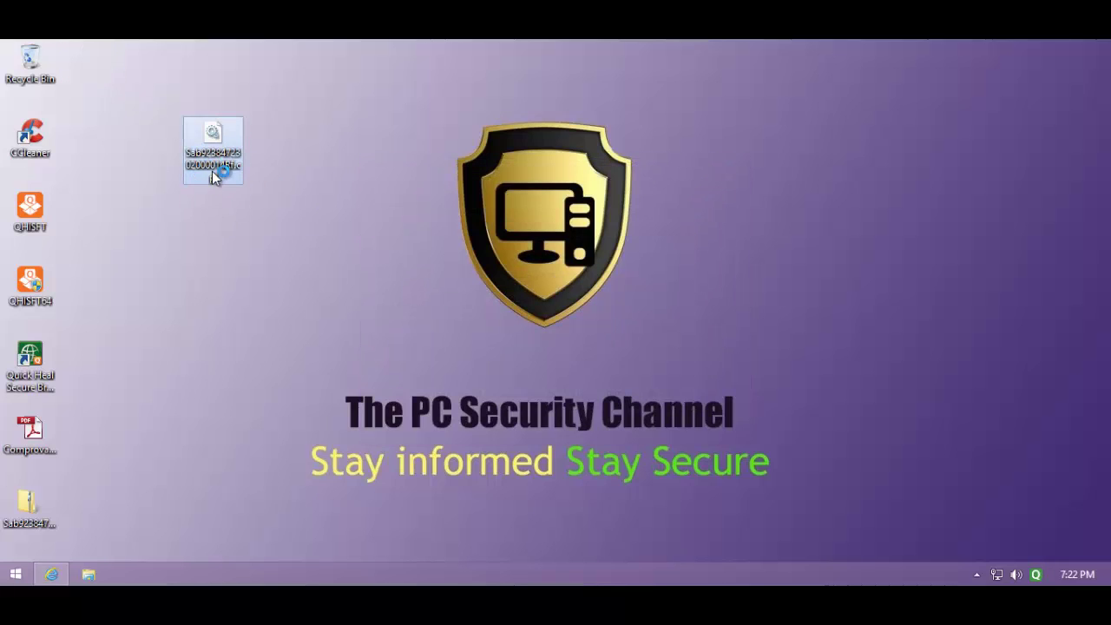
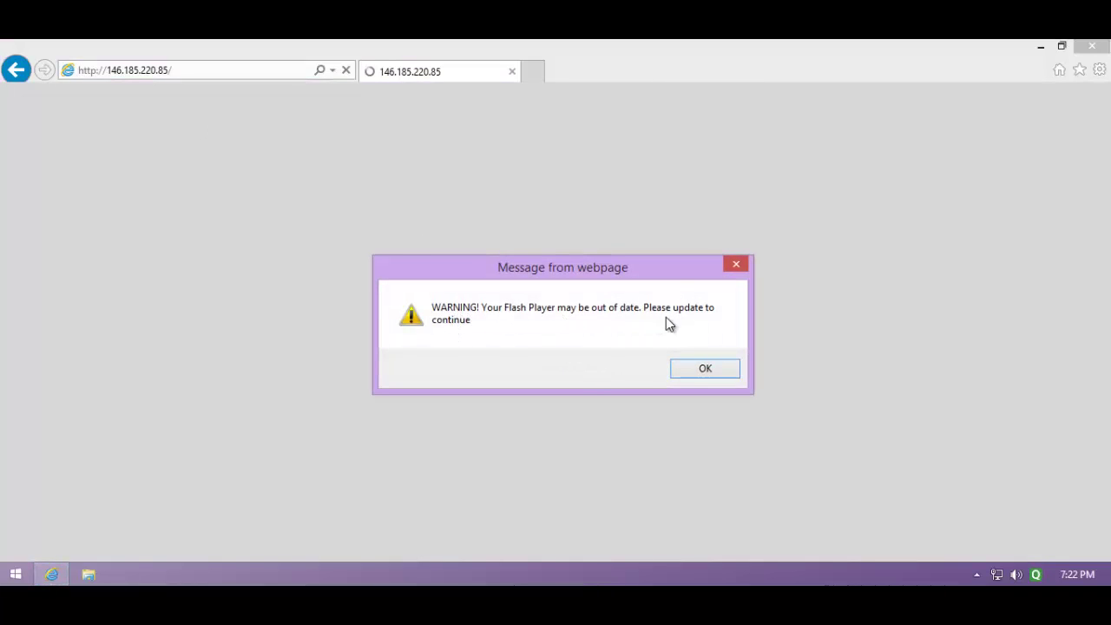
Dismiss the Flash Player message on the 146.185.220.85 page and look over its update offer
{"action": "left_click", "coordinate": [686, 368]}
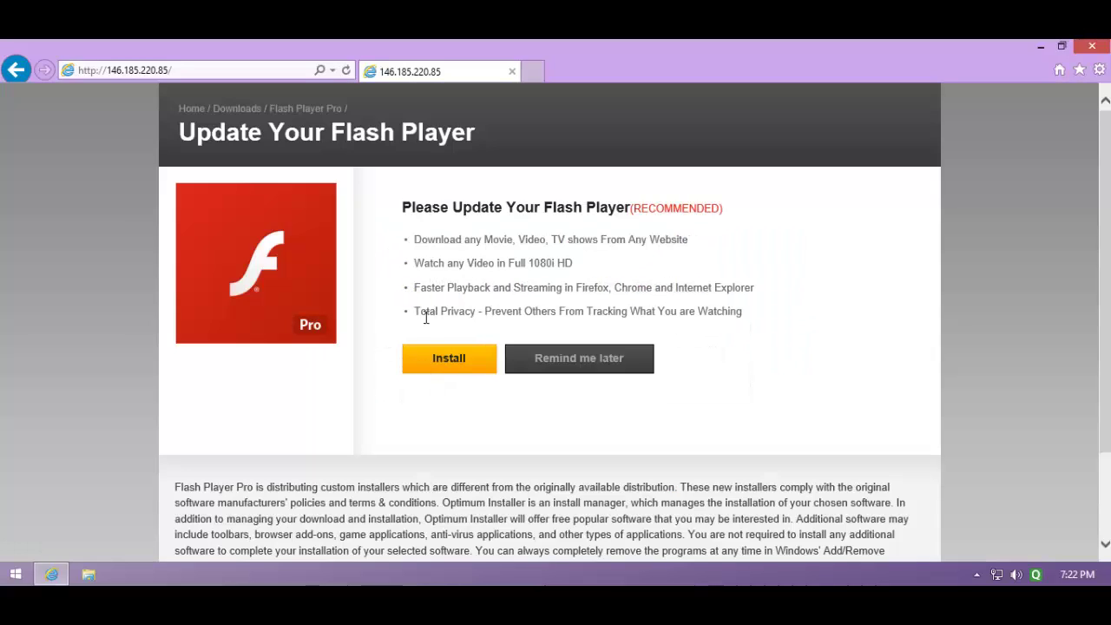
{"action": "scroll", "coordinate": [322, 261], "scroll_direction": "down", "scroll_amount": 2}
{"action": "scroll", "coordinate": [327, 258], "scroll_direction": "up", "scroll_amount": 2}
Review the Quick Heal DNAScan warning about startrum.cpl and dismiss it without restoring the file from quarantine
{"action": "left_click", "coordinate": [152, 70]}
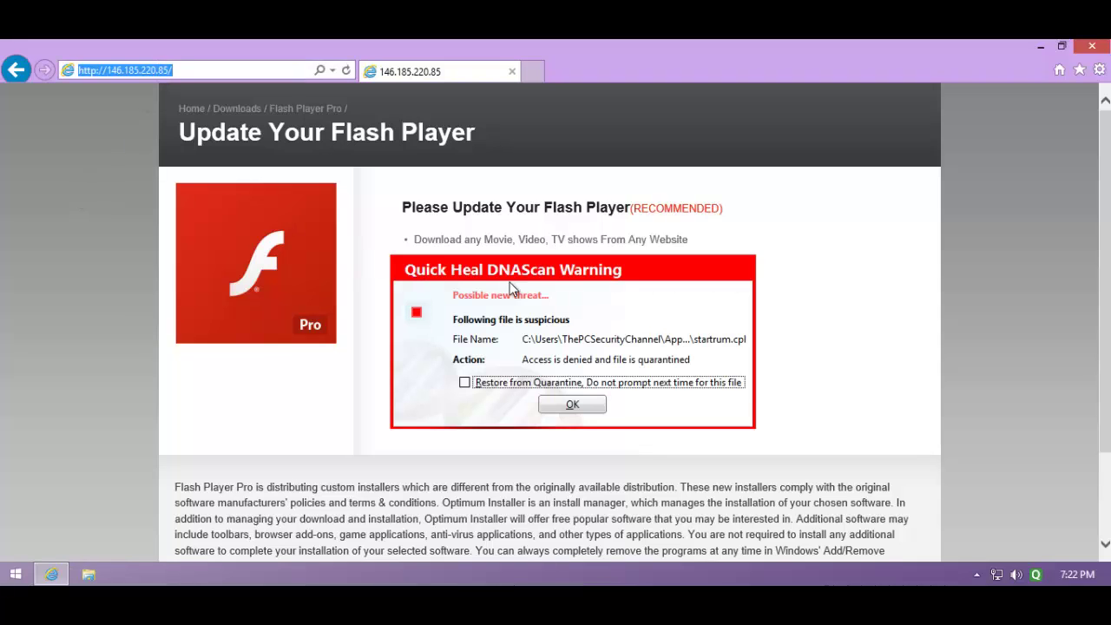
{"action": "left_click", "coordinate": [549, 273]}
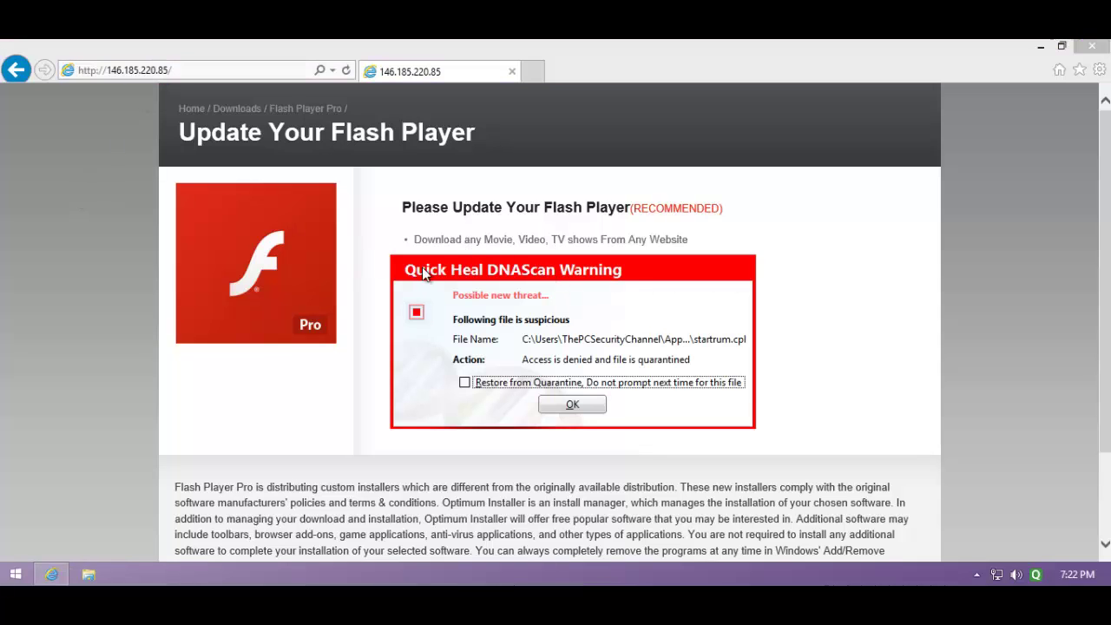
{"action": "left_click", "coordinate": [117, 71]}
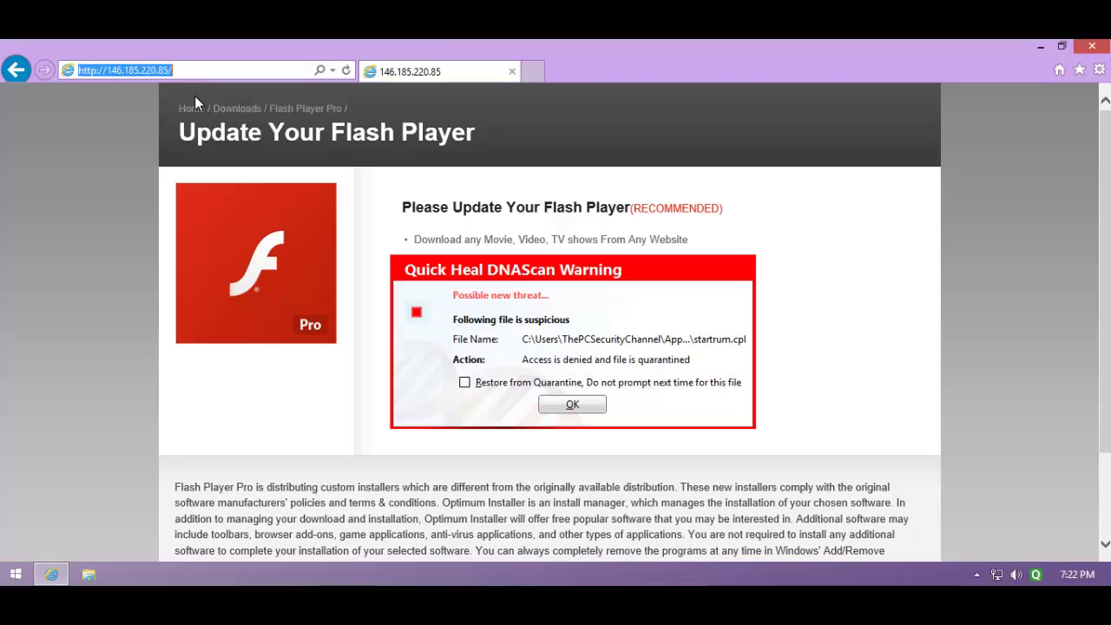
{"action": "left_click", "coordinate": [486, 271]}
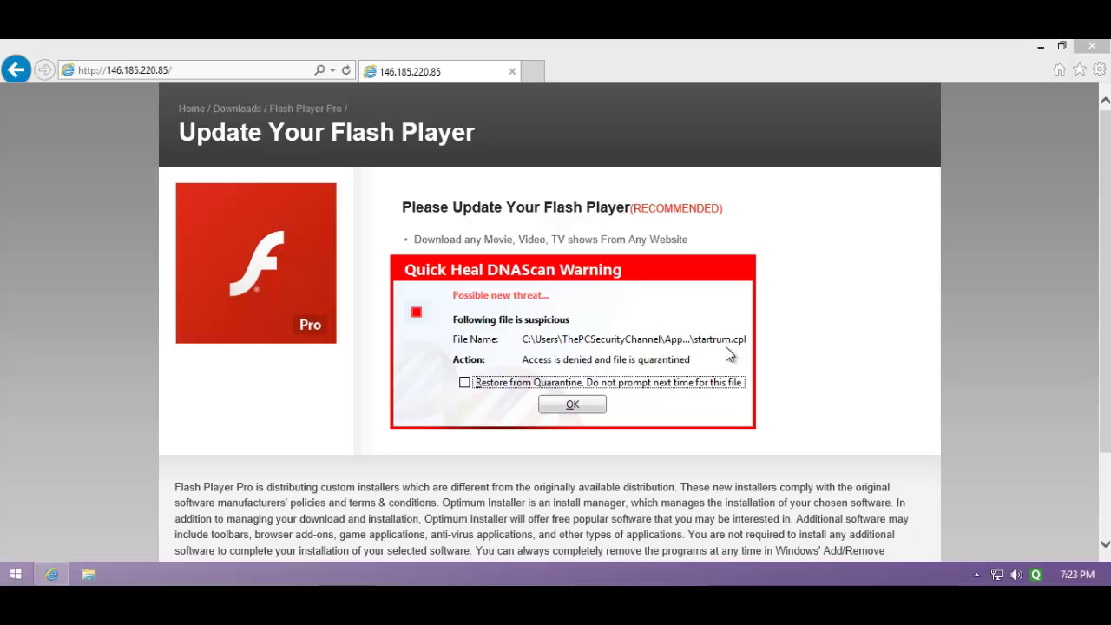
{"action": "left_click", "coordinate": [557, 414]}
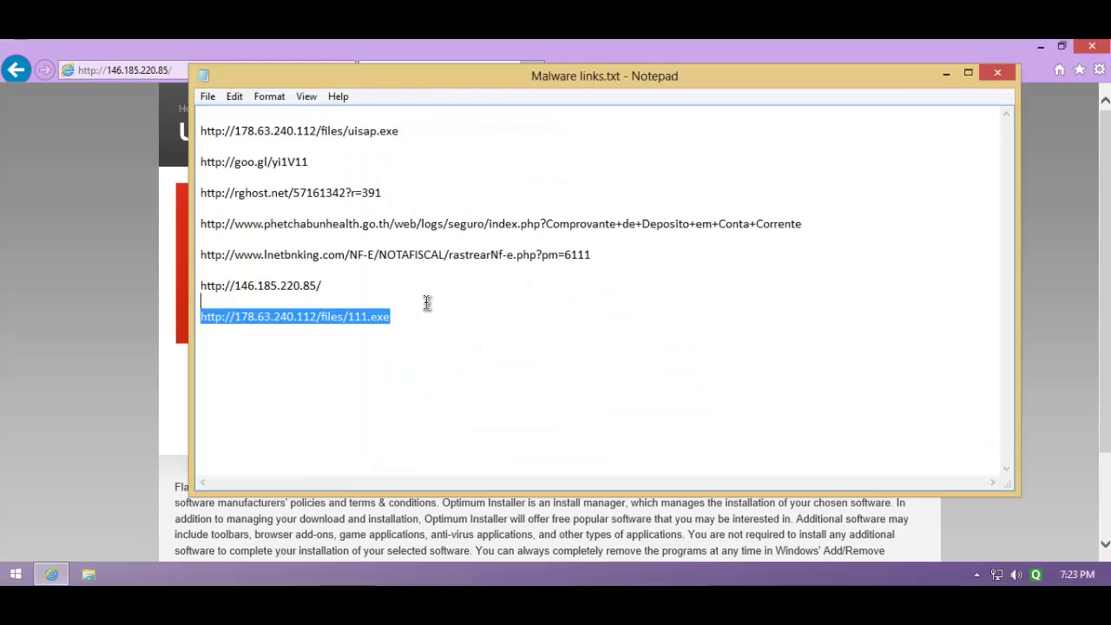
{"action": "left_click", "coordinate": [138, 68]}
{"action": "type", "text": "http://178.63.240.112/files/111.exe"}
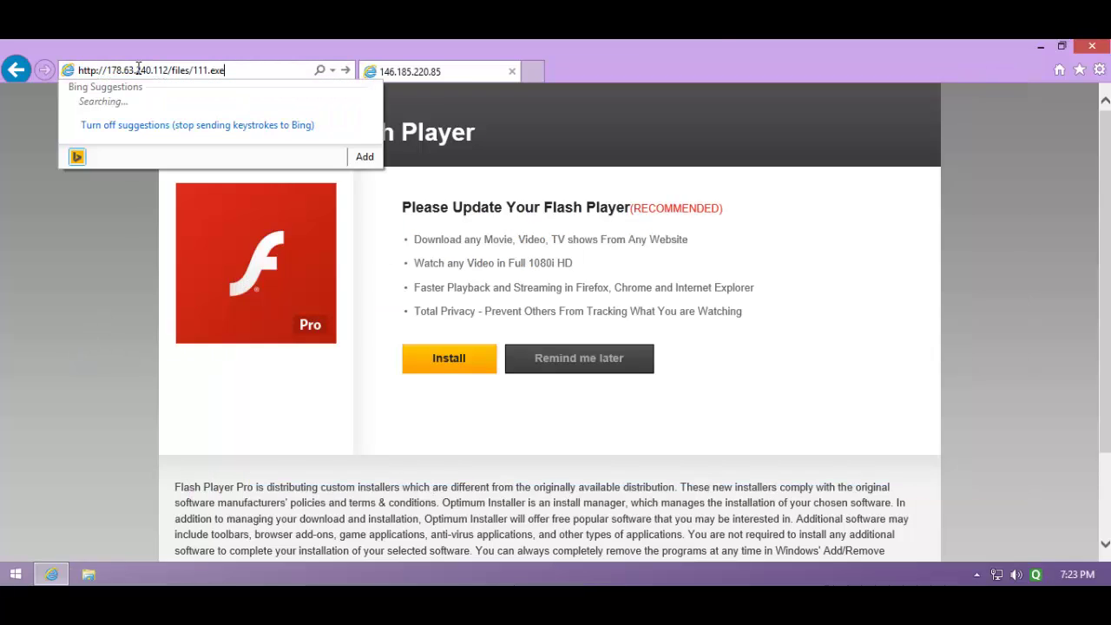
{"action": "key", "text": "Return"}
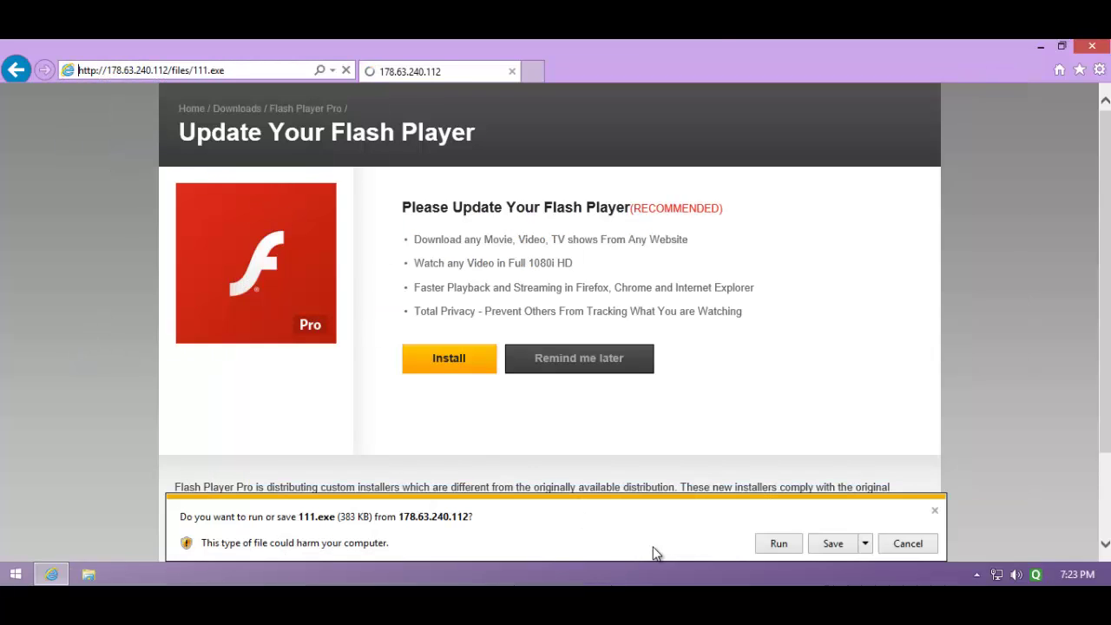
{"action": "left_click", "coordinate": [779, 543]}
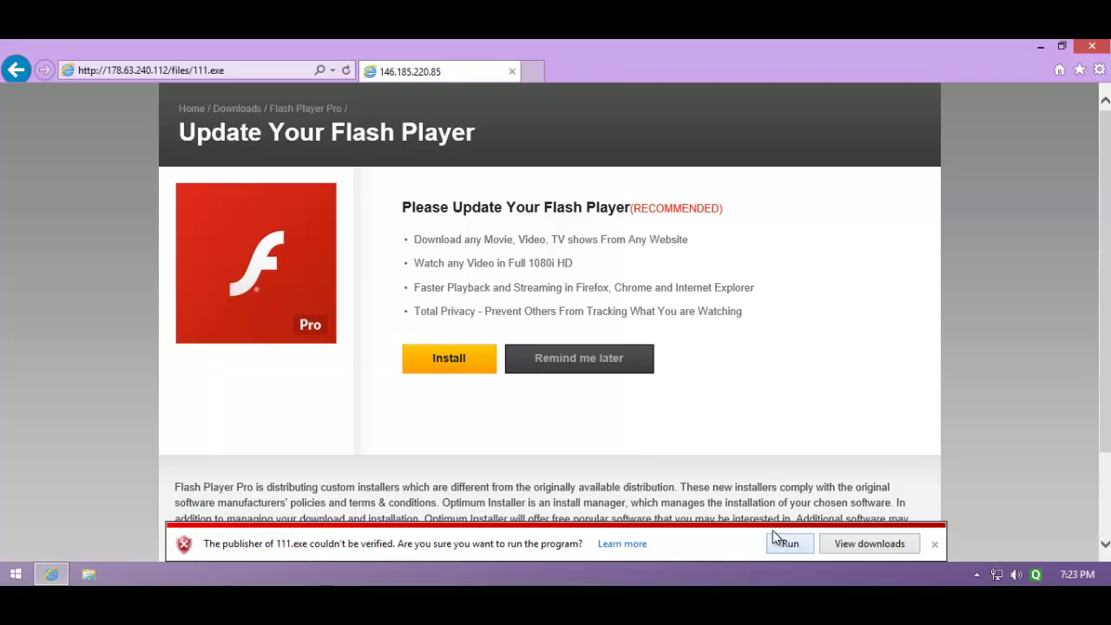
{"action": "left_click", "coordinate": [786, 542]}
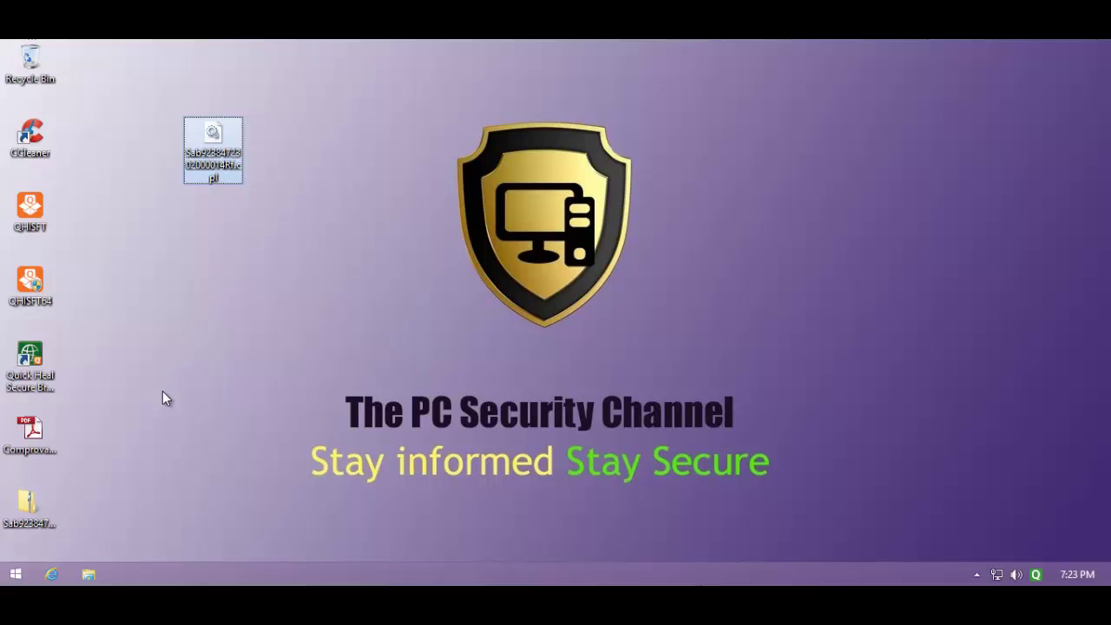
{"action": "left_click_drag", "start_coordinate": [136, 429], "coordinate": [9, 551]}
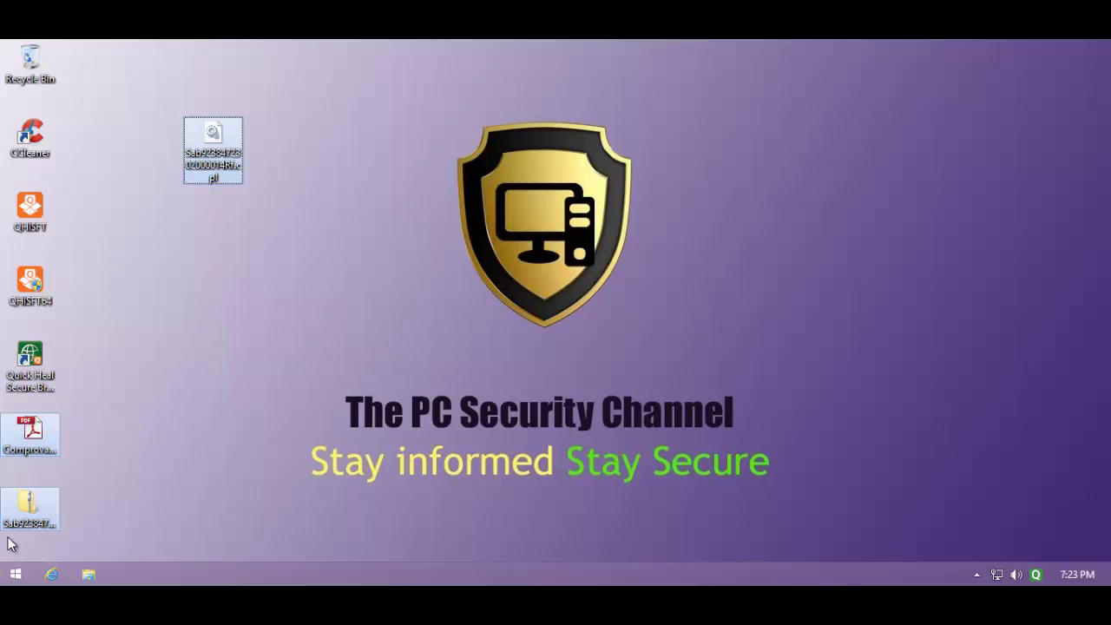
{"action": "key", "text": "shift+Delete"}
{"action": "key", "text": "Return"}
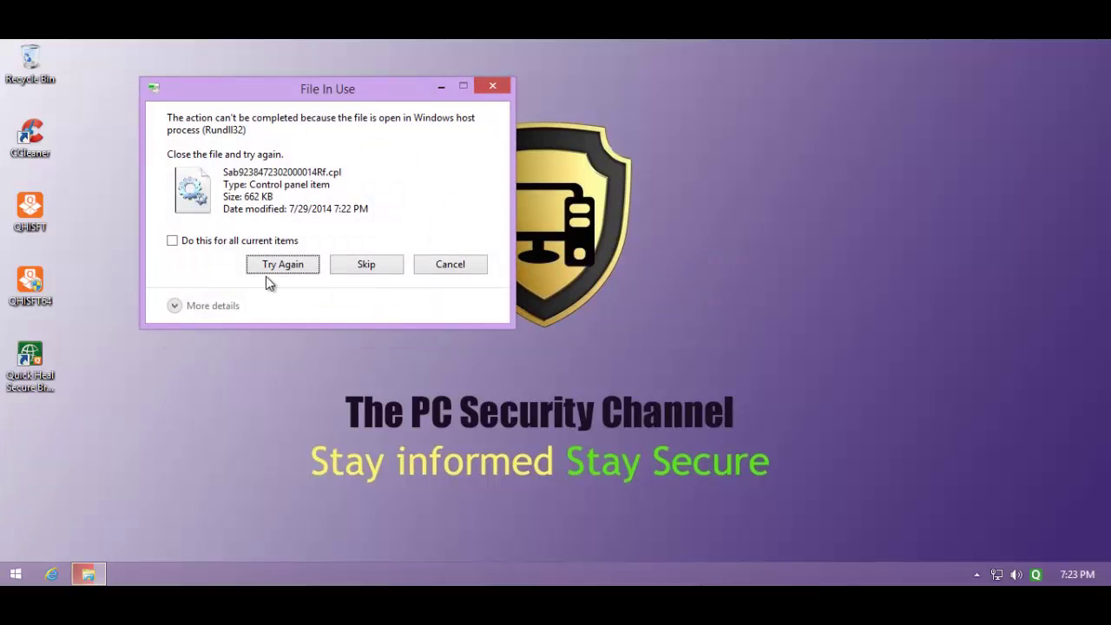
{"action": "left_click", "coordinate": [367, 265]}
{"action": "mouse_move", "coordinate": [240, 181]}
{"action": "left_mouse_down"}
{"action": "mouse_move", "coordinate": [145, 397]}
{"action": "mouse_move", "coordinate": [92, 439]}
{"action": "mouse_move", "coordinate": [13, 447]}
{"action": "mouse_move", "coordinate": [31, 438]}
{"action": "left_mouse_up"}
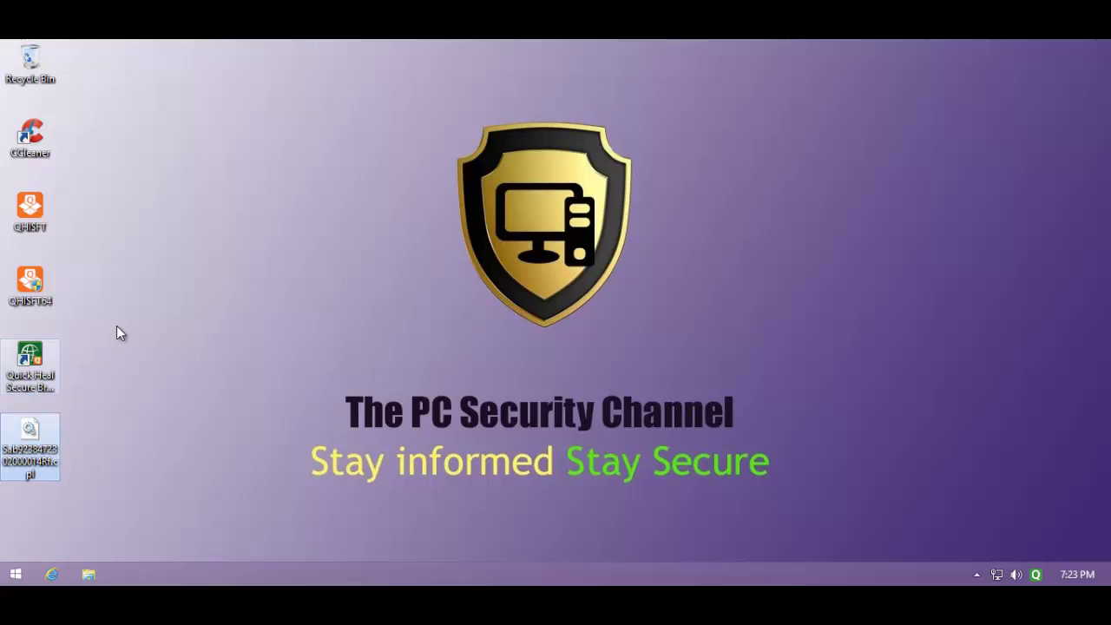
Check the overall protection status in Quick Heal Internet Security, close it, and look over the hidden notification icons
{"action": "left_click", "coordinate": [1040, 574]}
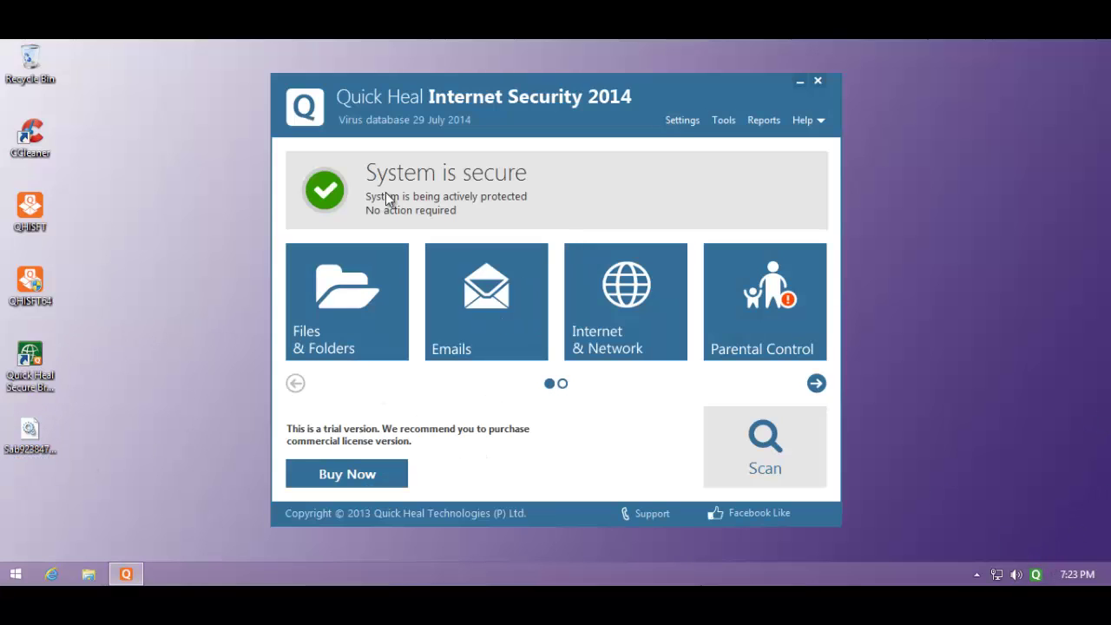
{"action": "left_click", "coordinate": [816, 83]}
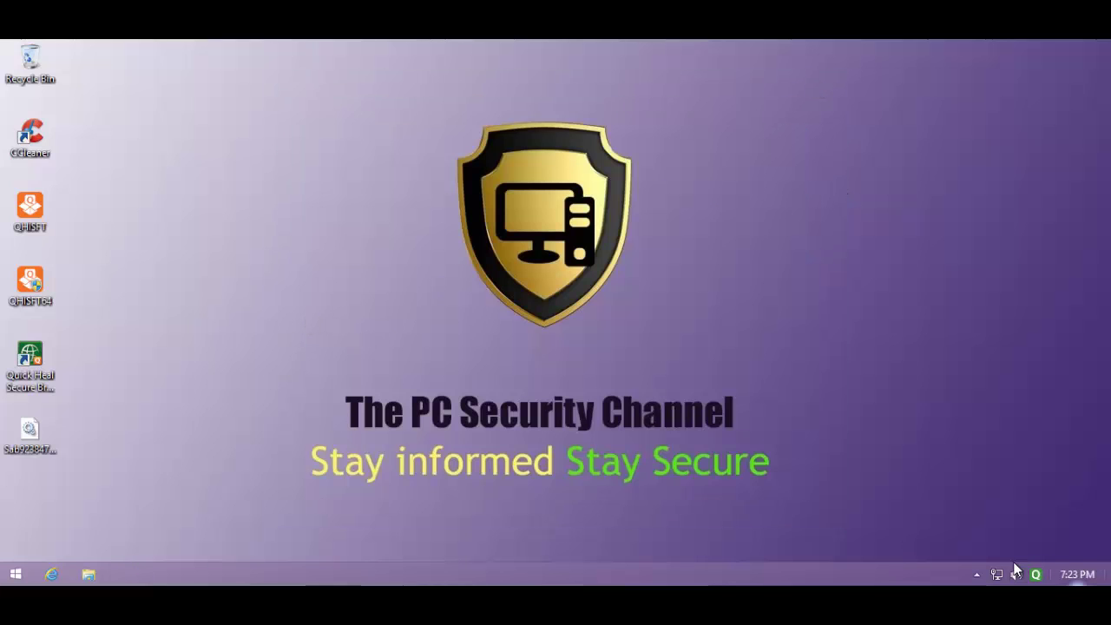
{"action": "left_click", "coordinate": [976, 573]}
{"action": "left_click", "coordinate": [976, 572]}
Look through the apps and background processes running in Task Manager, including the Quick Heal ones, and close it
{"action": "right_click", "coordinate": [772, 578]}
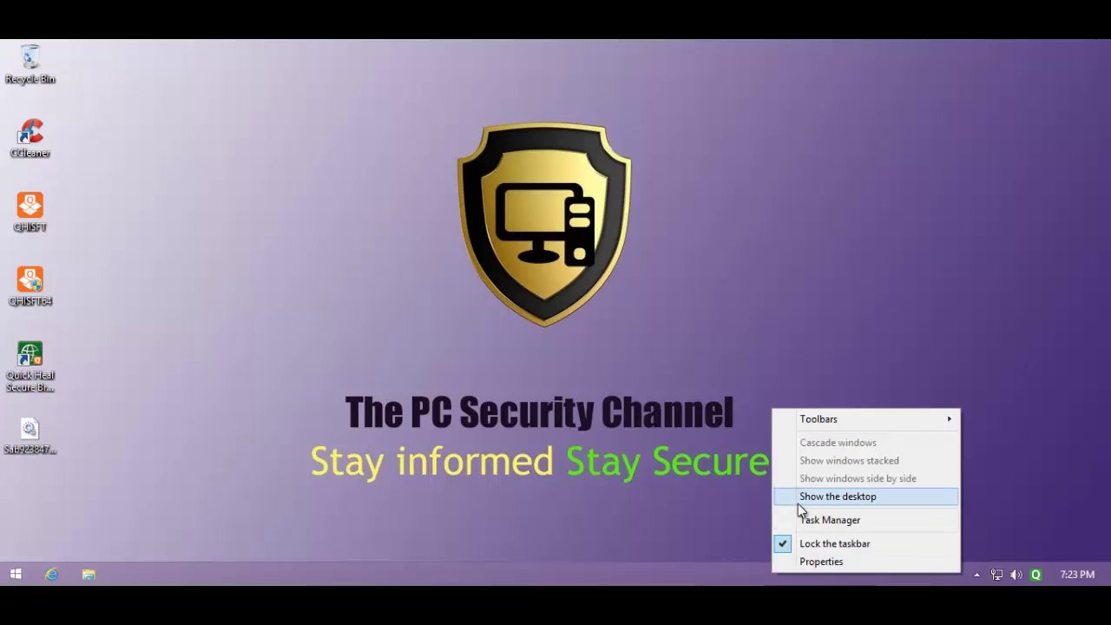
{"action": "left_click", "coordinate": [796, 516]}
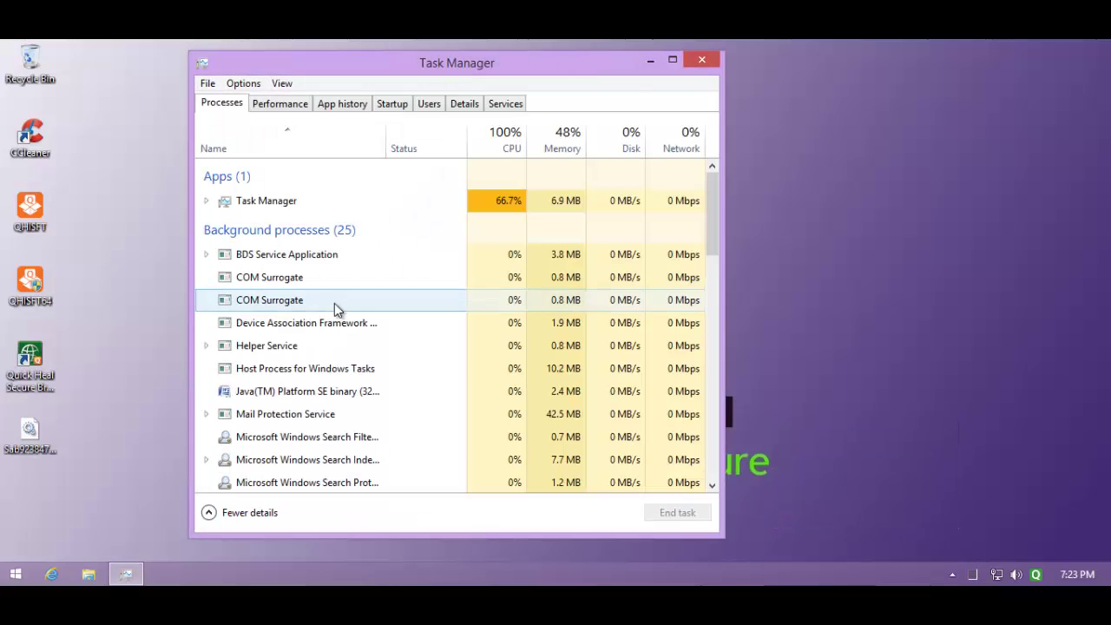
{"action": "scroll", "coordinate": [347, 312], "scroll_direction": "down", "scroll_amount": 5}
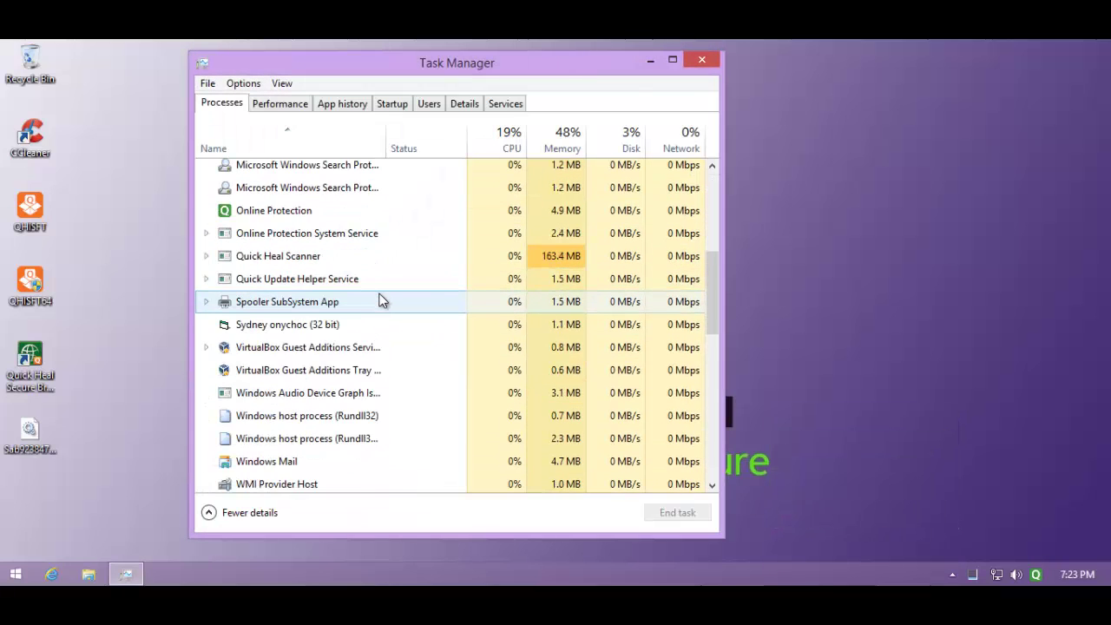
{"action": "scroll", "coordinate": [382, 299], "scroll_direction": "down", "scroll_amount": 3}
{"action": "scroll", "coordinate": [382, 299], "scroll_direction": "up", "scroll_amount": 3}
{"action": "left_click", "coordinate": [701, 59]}
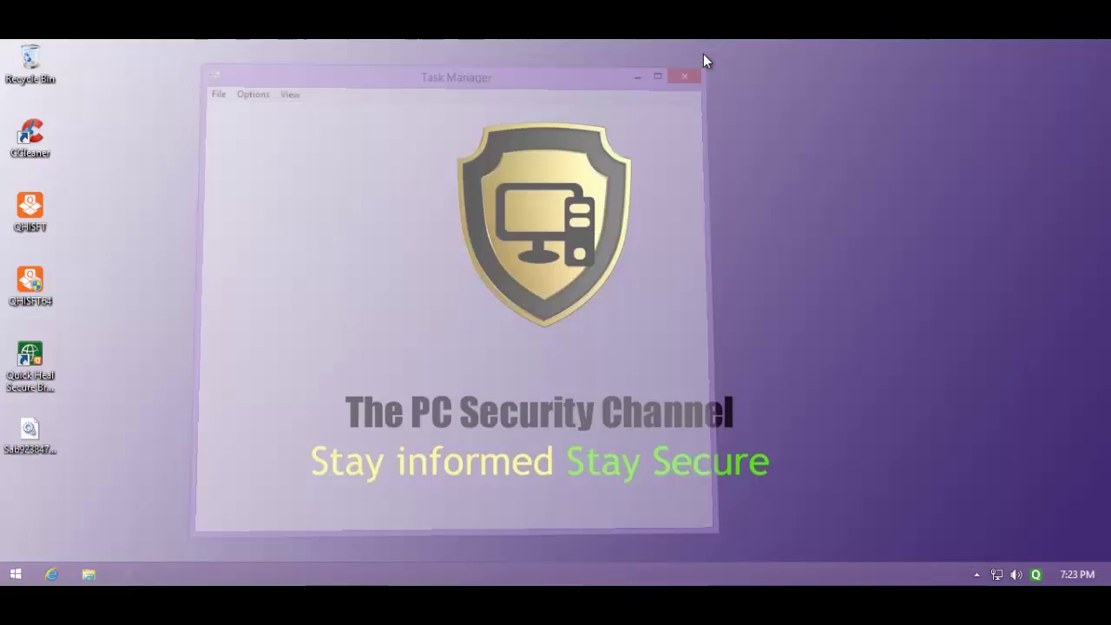
Disable Quick Heal Virus Protection with the action "Turn on after 1 hour"
{"action": "right_click", "coordinate": [1034, 574]}
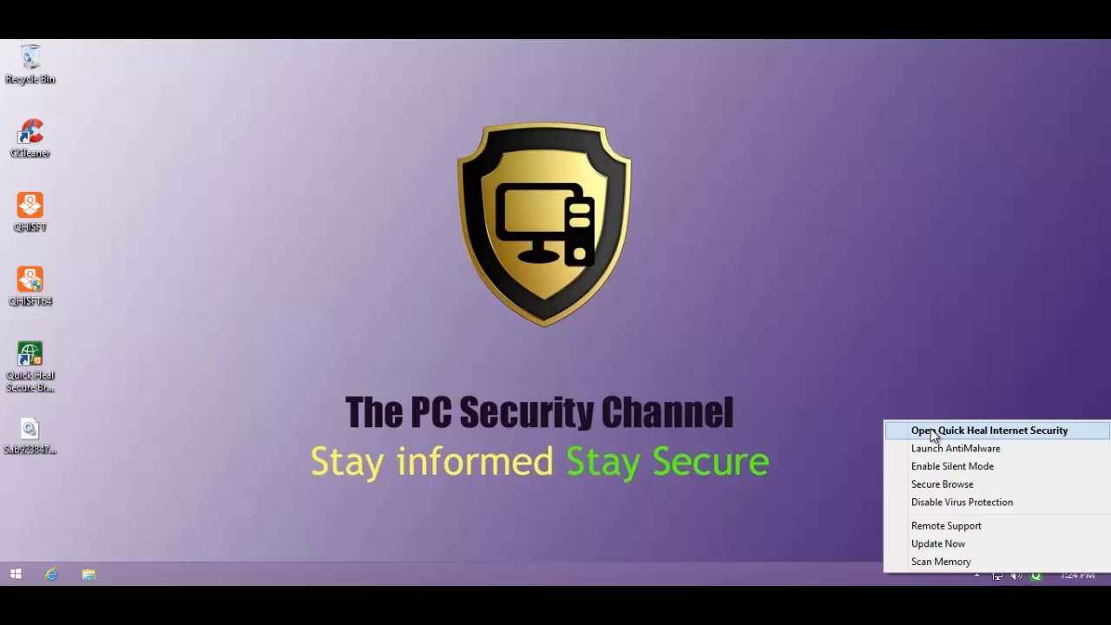
{"action": "left_click", "coordinate": [754, 505]}
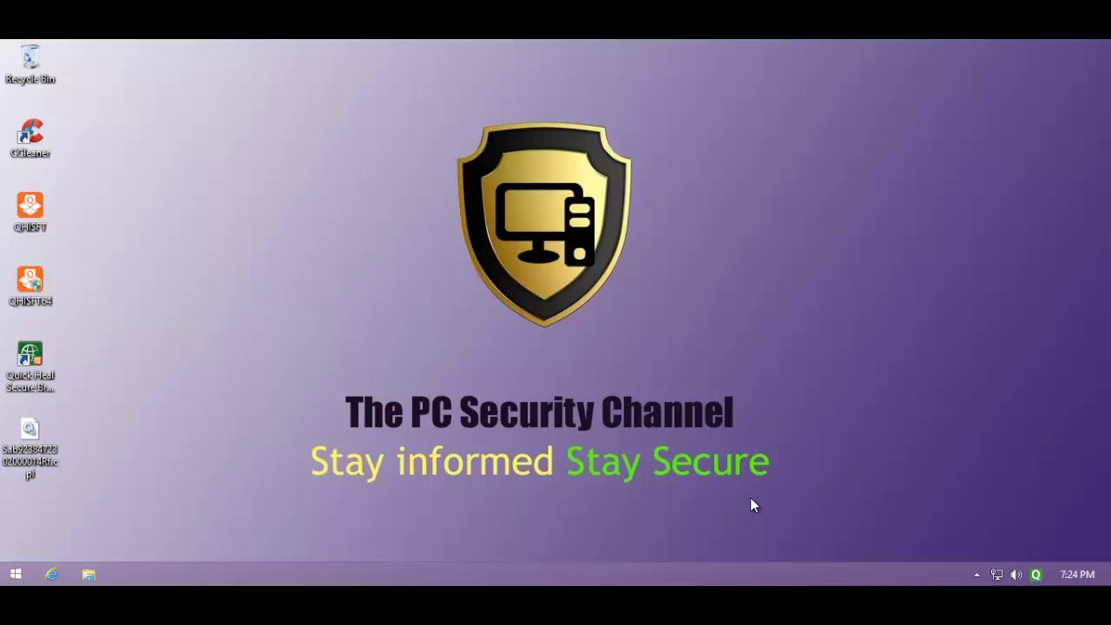
{"action": "right_click", "coordinate": [1040, 569]}
{"action": "left_click", "coordinate": [987, 493]}
{"action": "left_click", "coordinate": [515, 325]}
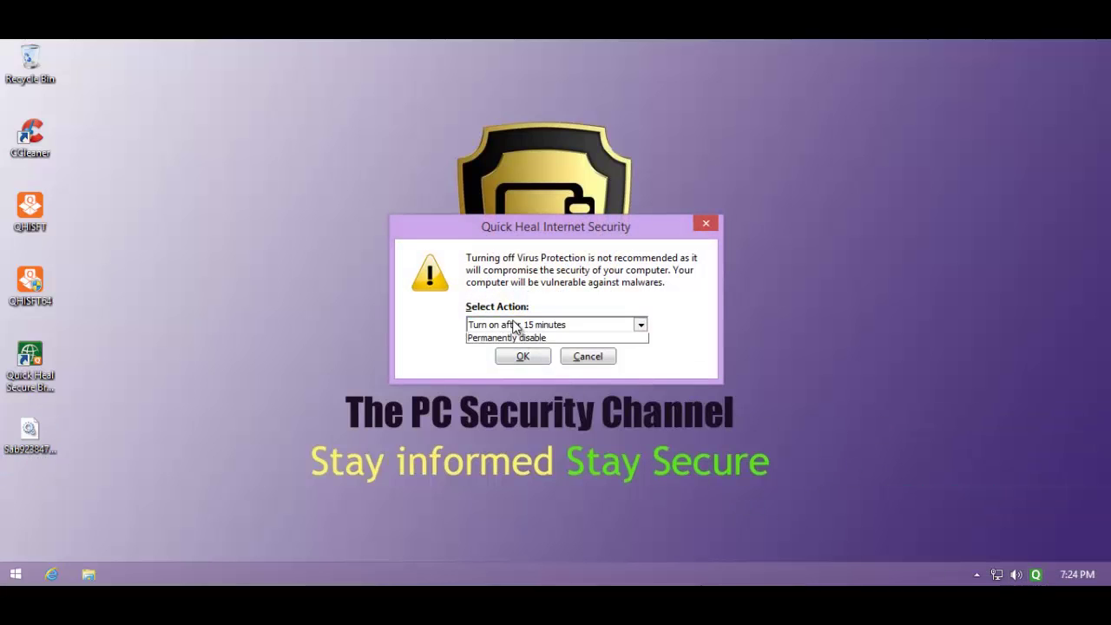
{"action": "left_click", "coordinate": [521, 361]}
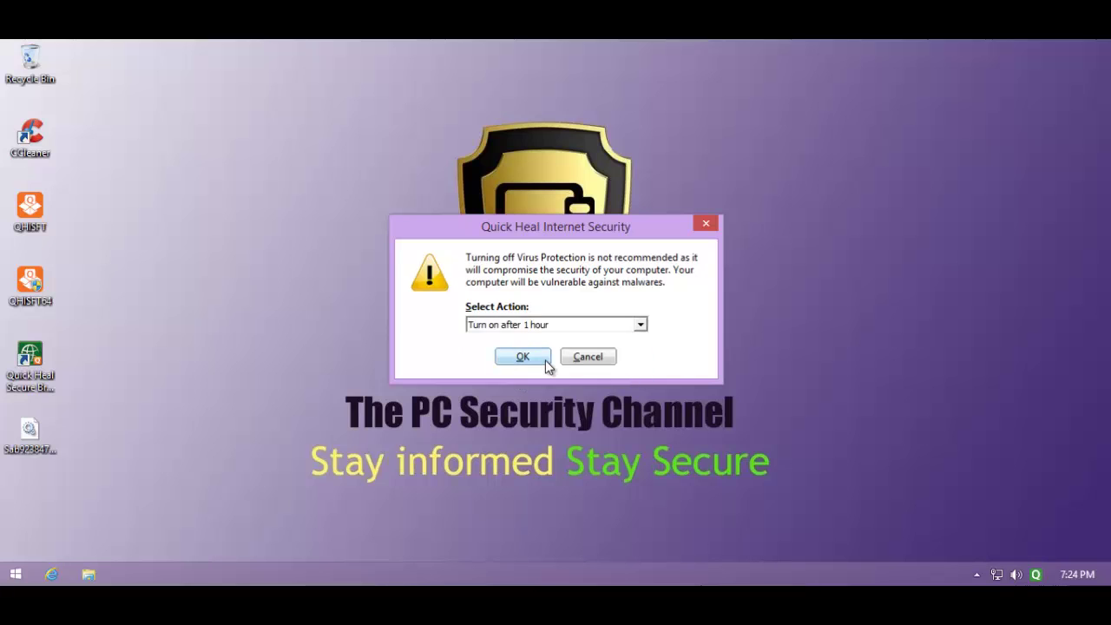
{"action": "left_click", "coordinate": [523, 357]}
Copy the samples folder from the Tools (E:) network drive to the desktop and shift it slightly away from the other icons
{"action": "left_click", "coordinate": [89, 567]}
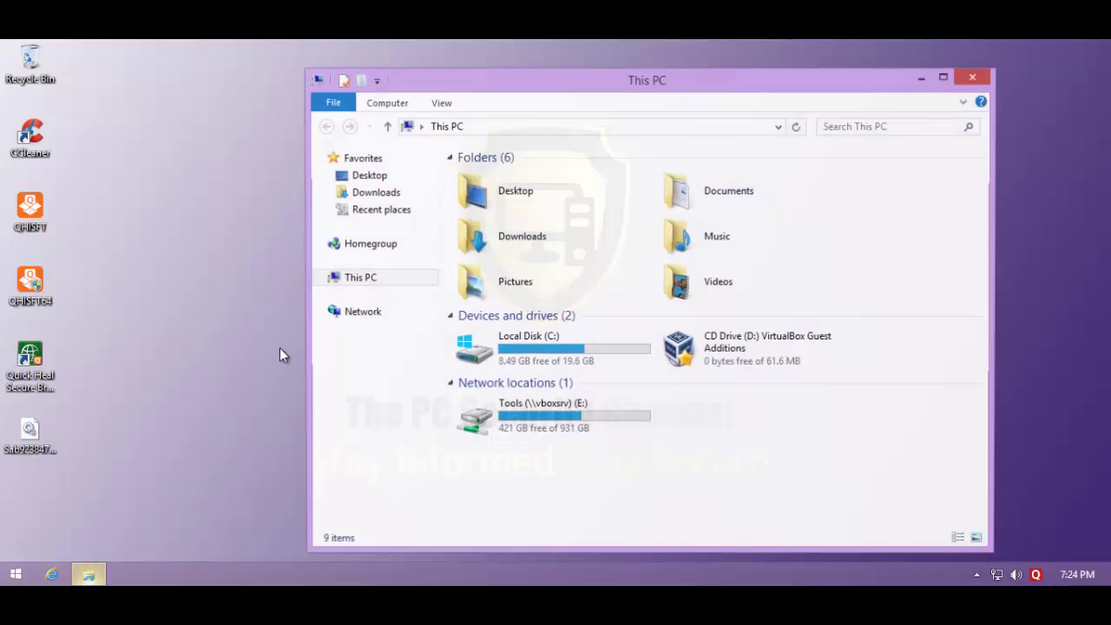
{"action": "double_click", "coordinate": [540, 405]}
{"action": "left_click_drag", "start_coordinate": [489, 193], "coordinate": [264, 254]}
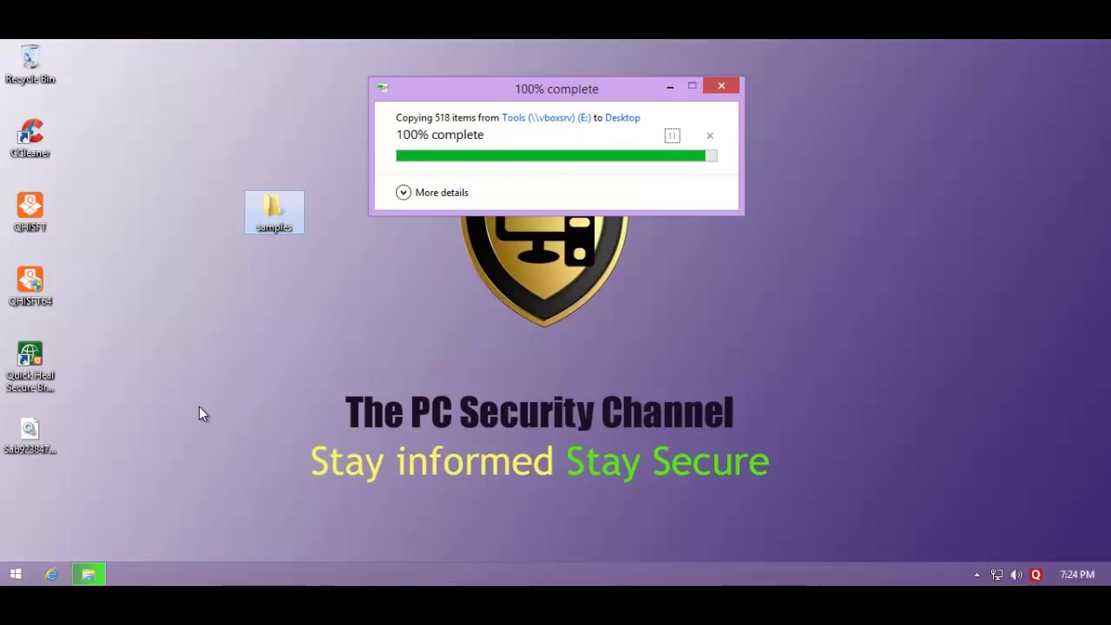
{"action": "left_click_drag", "start_coordinate": [347, 224], "coordinate": [360, 223]}
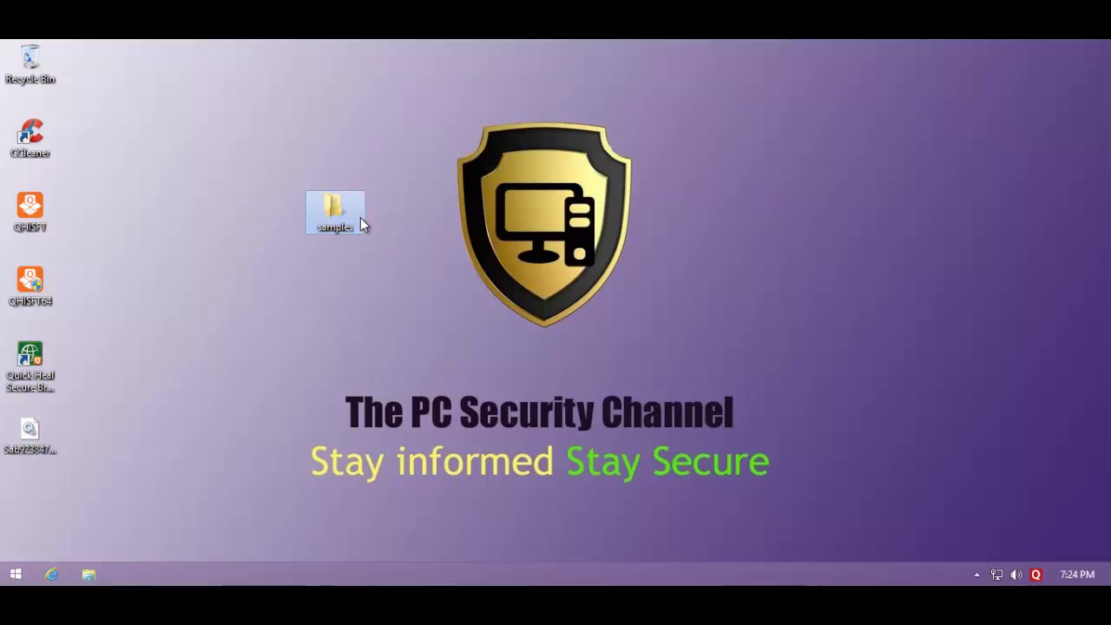
Look over the malware files in the samples folder on the desktop and close the folder
{"action": "double_click", "coordinate": [351, 217]}
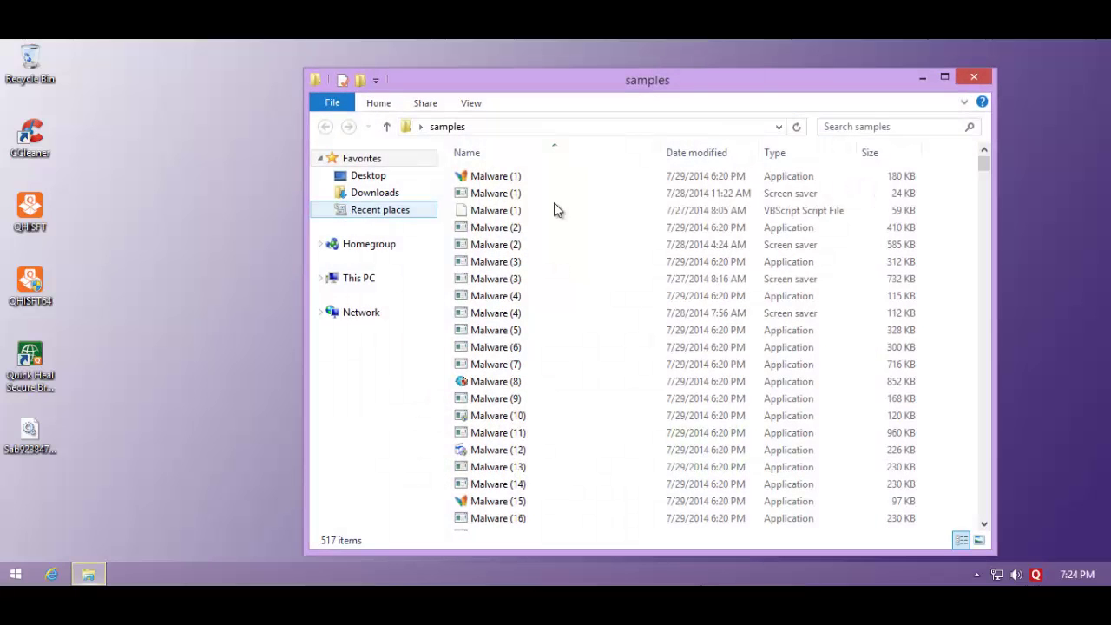
{"action": "mouse_move", "coordinate": [990, 177]}
{"action": "left_mouse_down"}
{"action": "mouse_move", "coordinate": [985, 488]}
{"action": "mouse_move", "coordinate": [984, 154]}
{"action": "mouse_move", "coordinate": [969, 503]}
{"action": "mouse_move", "coordinate": [974, 147]}
{"action": "mouse_move", "coordinate": [982, 491]}
{"action": "mouse_move", "coordinate": [985, 161]}
{"action": "left_mouse_up"}
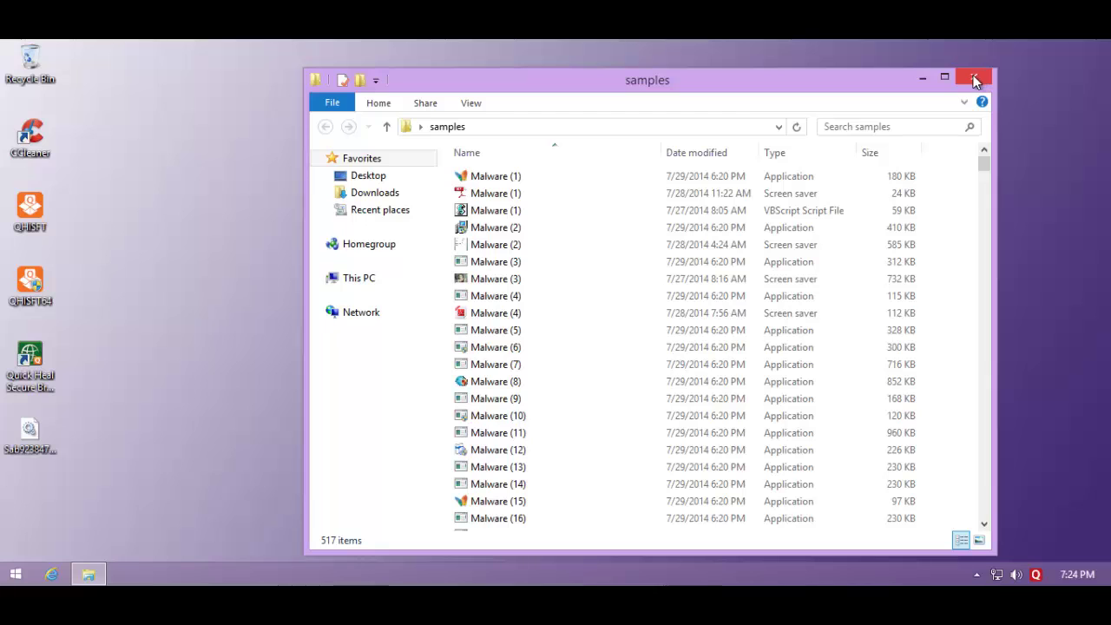
{"action": "left_click", "coordinate": [972, 78]}
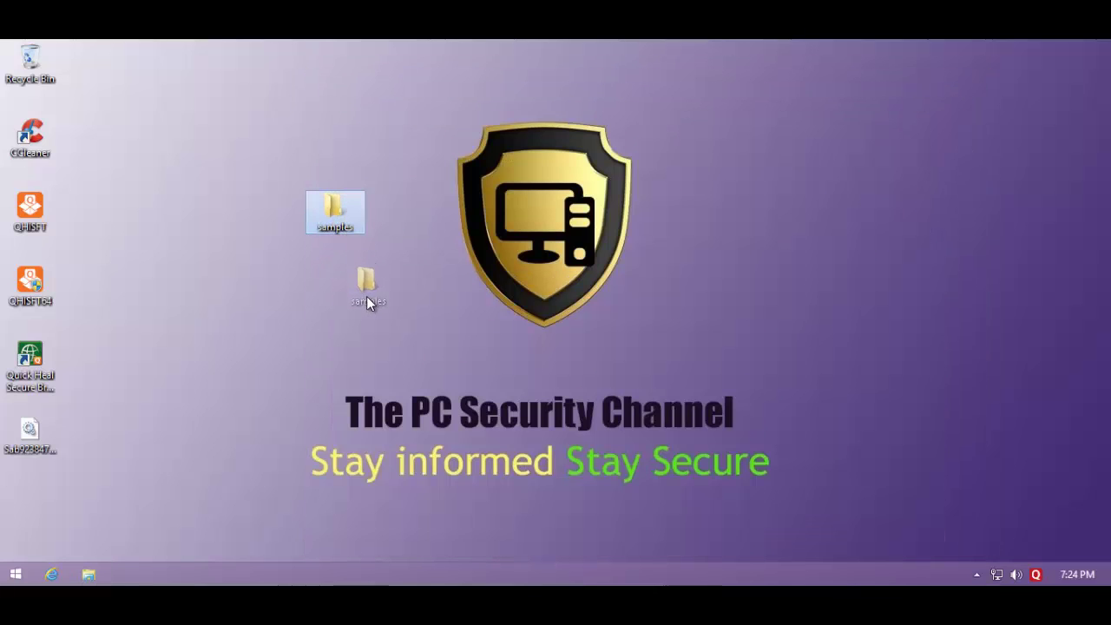
Scan the desktop samples folder with Quick Heal Internet Security, arranging the folder and the scan window side by side
{"action": "left_click_drag", "start_coordinate": [366, 301], "coordinate": [382, 296]}
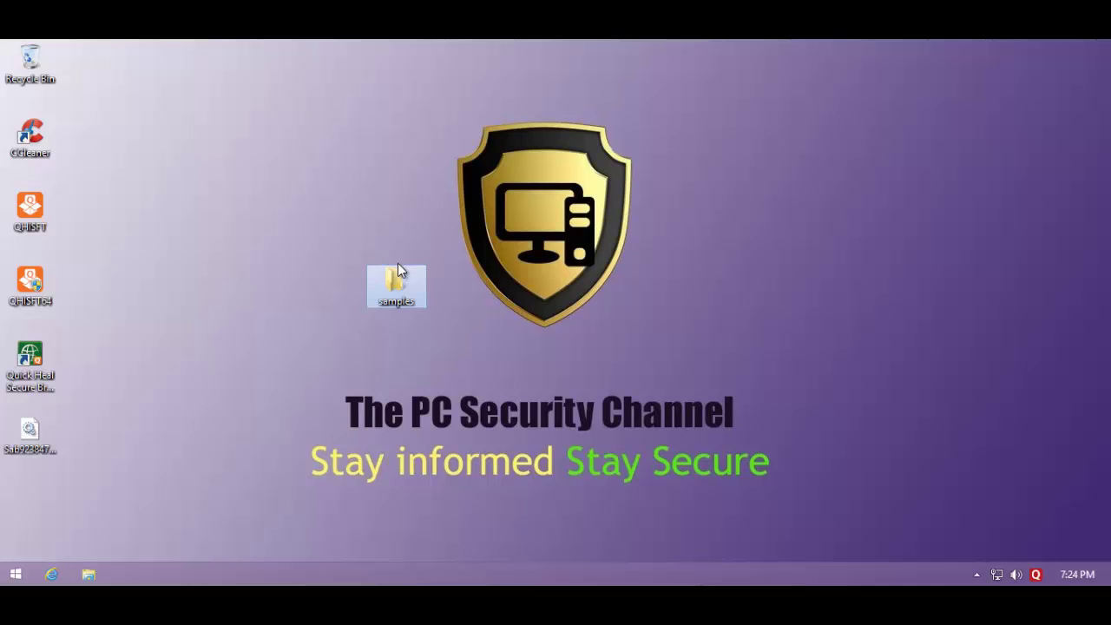
{"action": "right_click", "coordinate": [387, 294]}
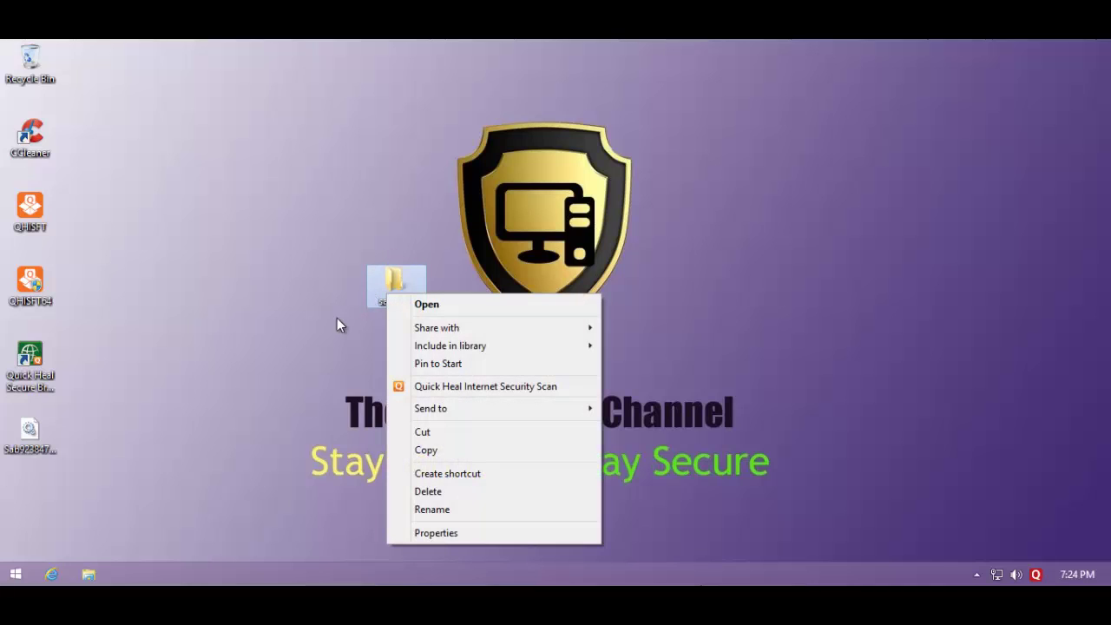
{"action": "left_click", "coordinate": [426, 387]}
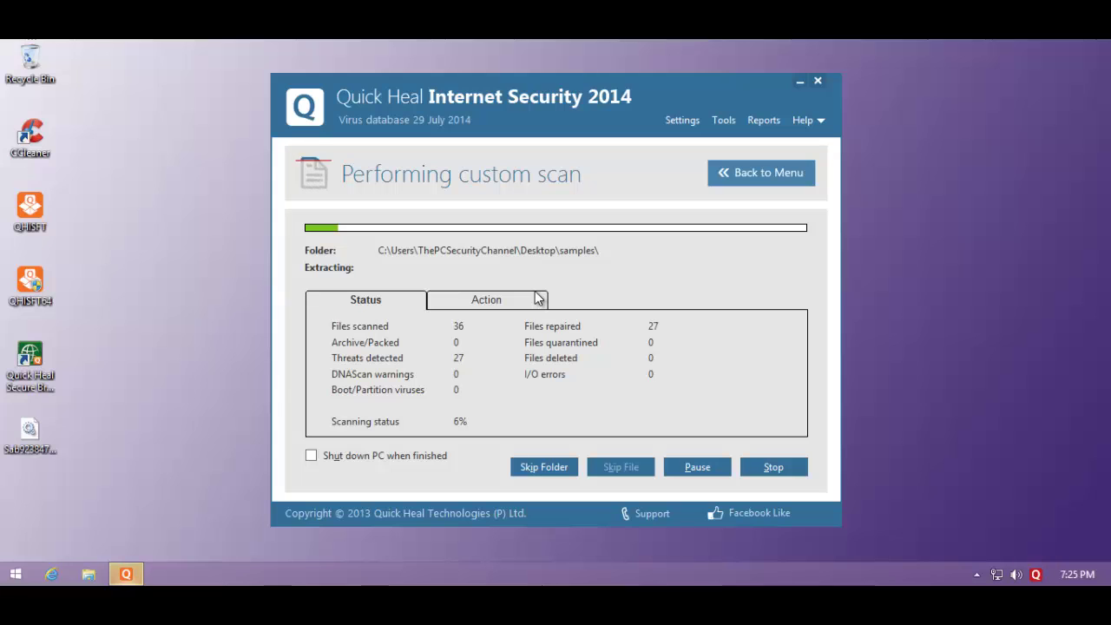
{"action": "mouse_move", "coordinate": [481, 119]}
{"action": "left_mouse_down"}
{"action": "mouse_move", "coordinate": [723, 135]}
{"action": "mouse_move", "coordinate": [709, 129]}
{"action": "left_mouse_up"}
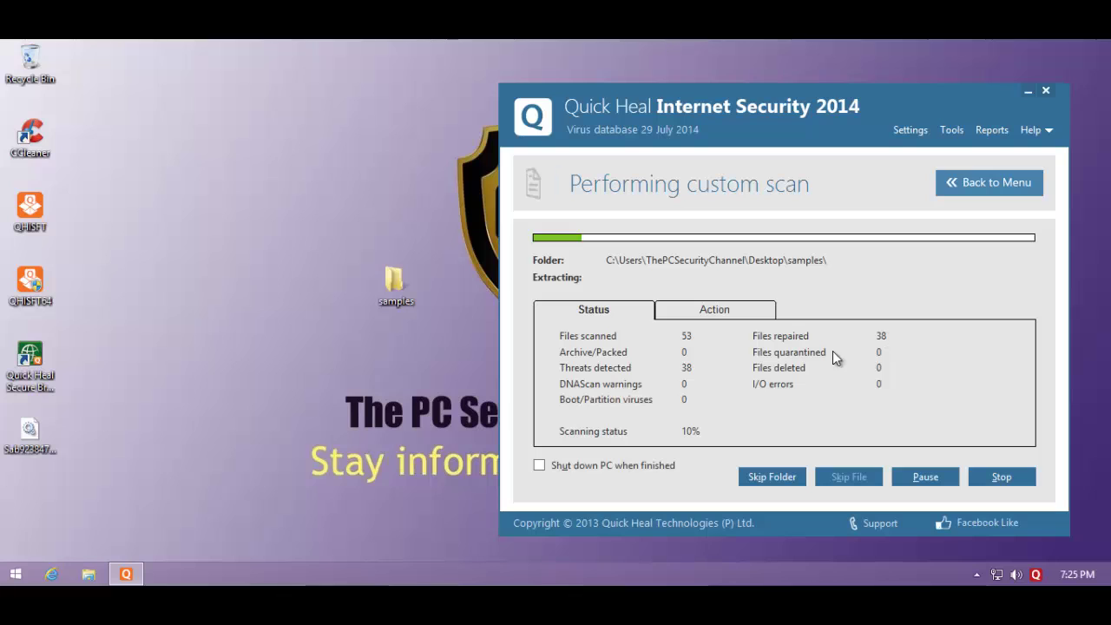
{"action": "left_click_drag", "start_coordinate": [400, 284], "coordinate": [310, 280]}
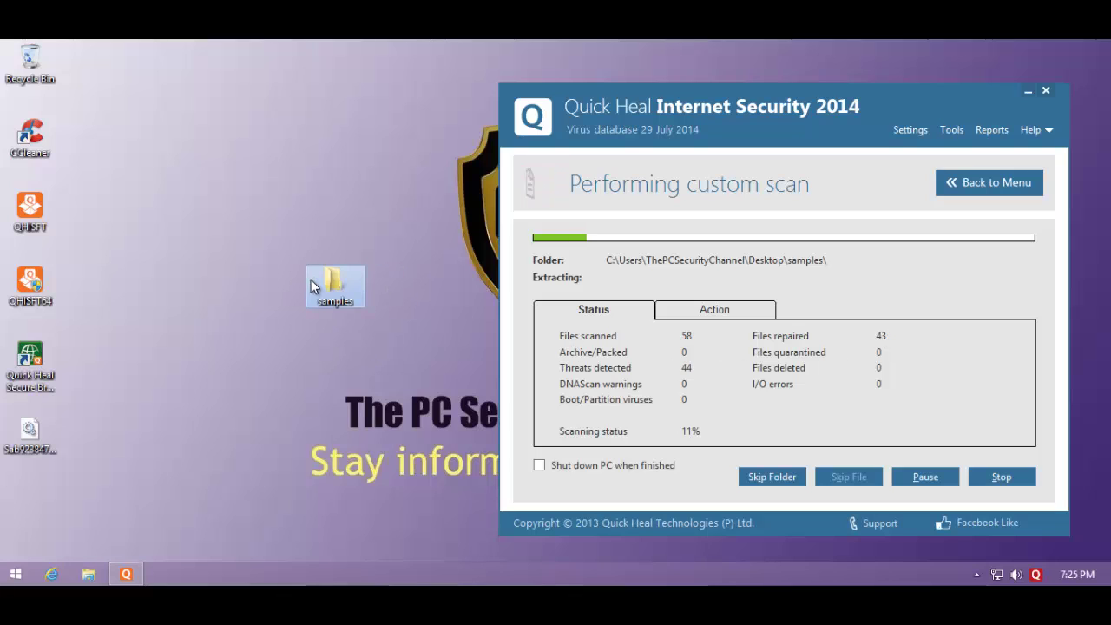
{"action": "left_click_drag", "start_coordinate": [743, 110], "coordinate": [721, 107]}
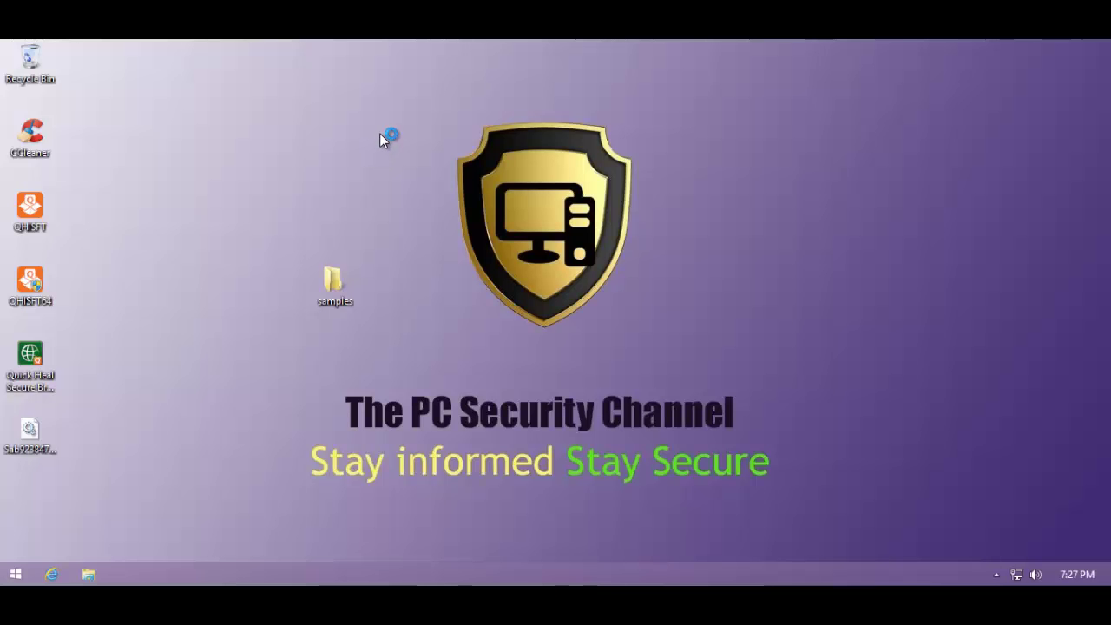
Check the hidden notification icons for the Quick Heal protection icon
{"action": "left_click", "coordinate": [328, 279]}
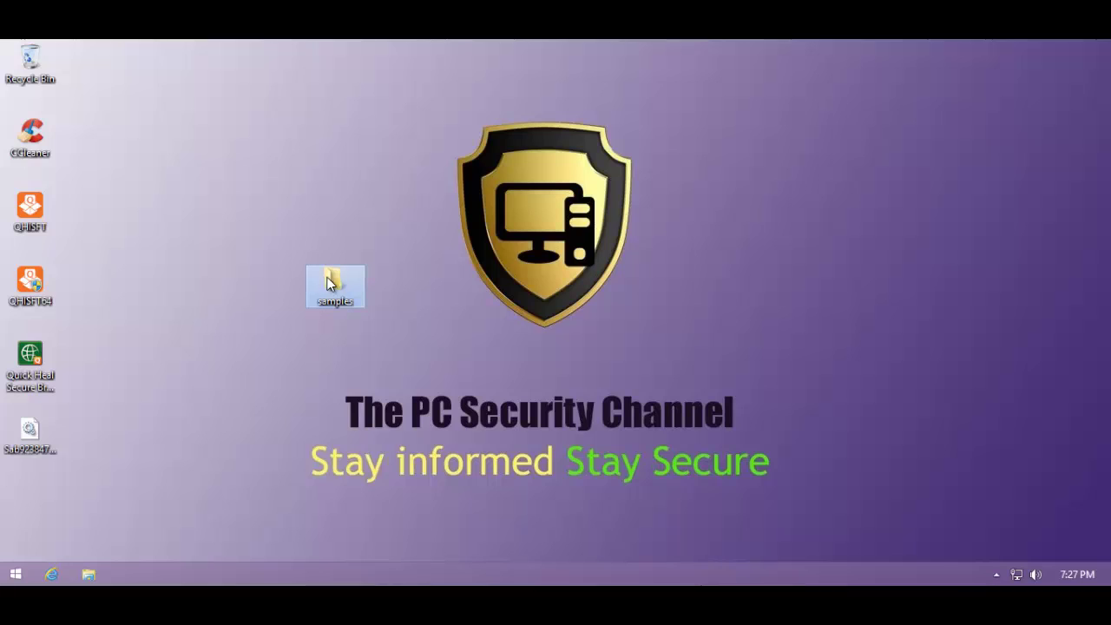
{"action": "left_click", "coordinate": [995, 573]}
{"action": "left_click", "coordinate": [1000, 572]}
{"action": "left_click", "coordinate": [1000, 573]}
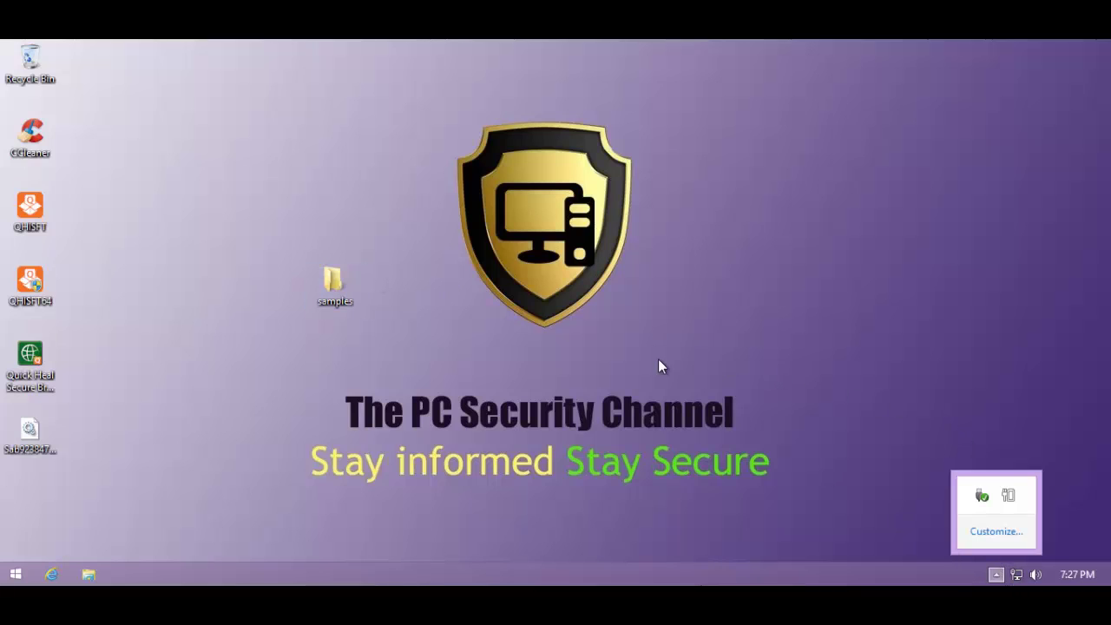
Start another Quick Heal scan of the samples folder, dismiss the Networks pane, and run go.exe despite the unverified publisher warning
{"action": "right_click", "coordinate": [341, 271]}
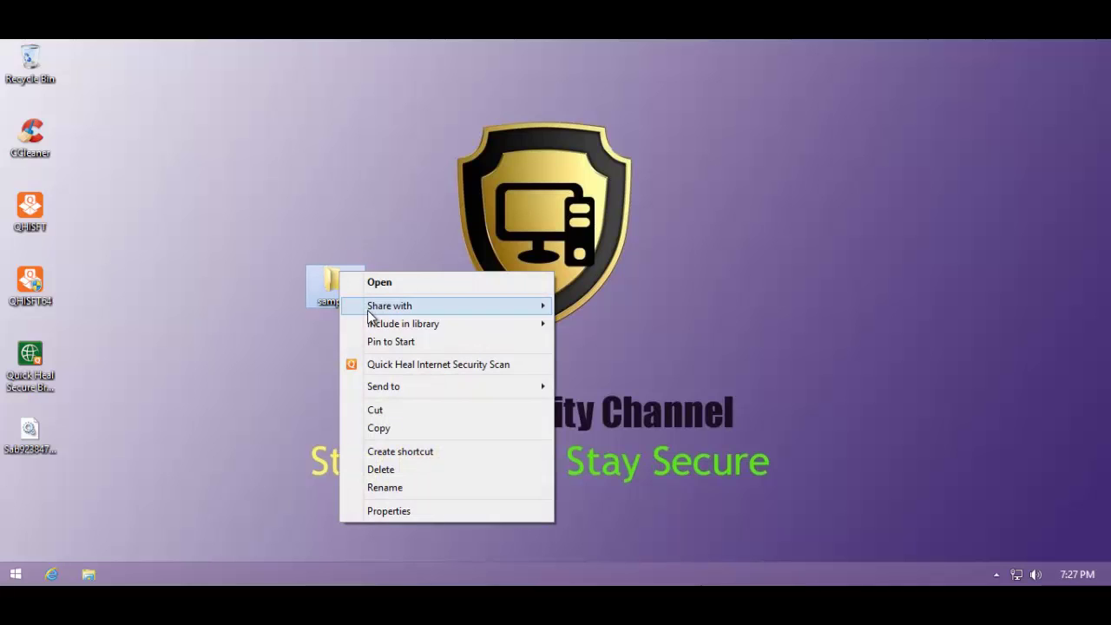
{"action": "left_click", "coordinate": [369, 364]}
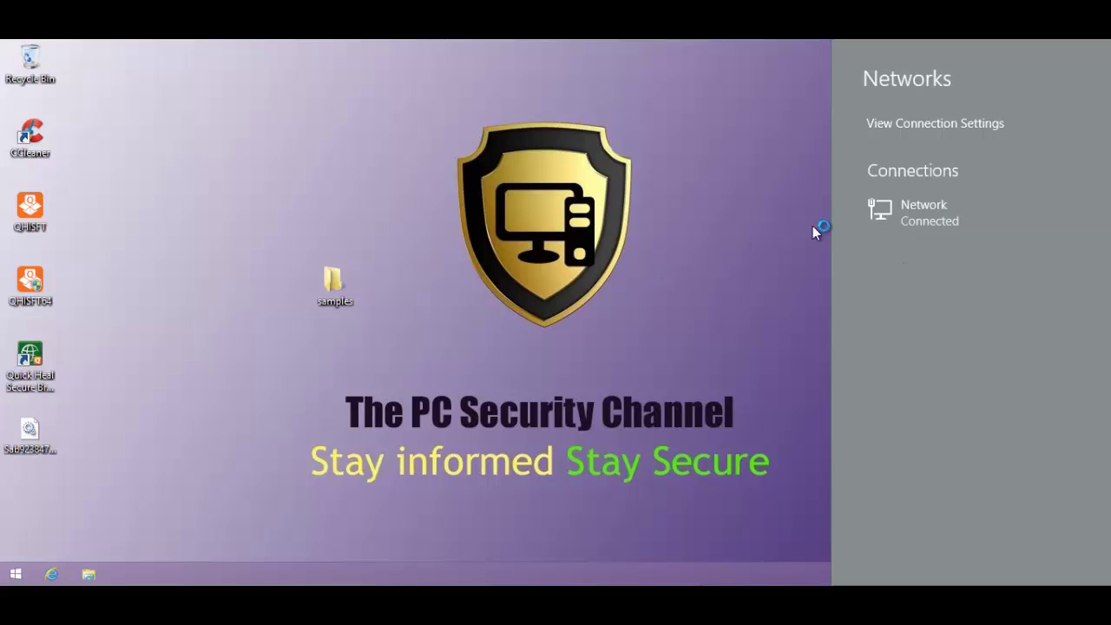
{"action": "left_click", "coordinate": [643, 317]}
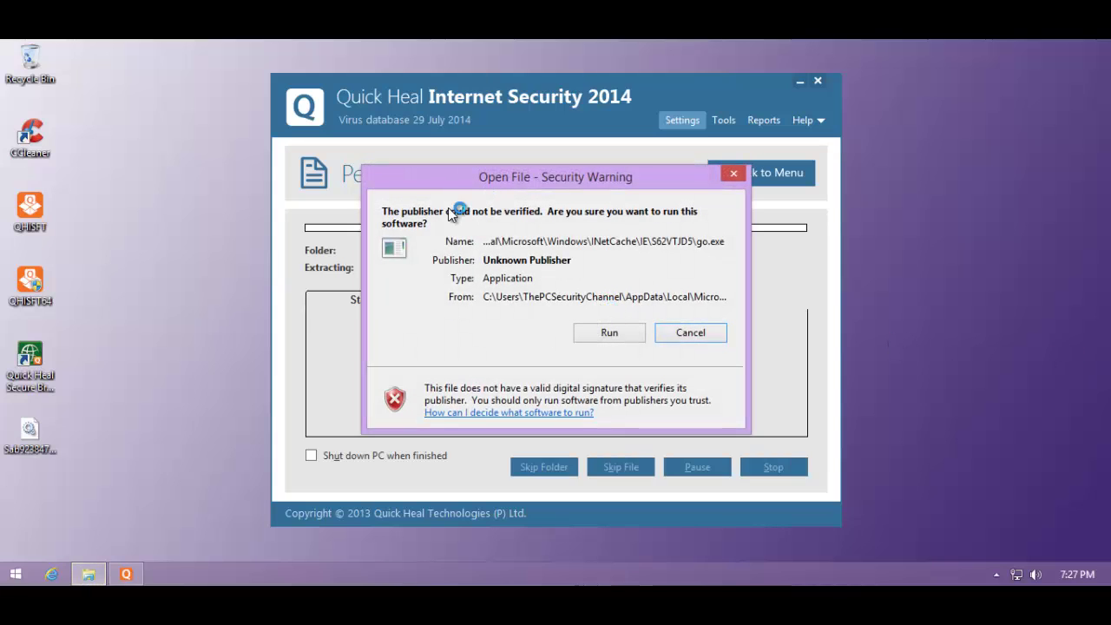
{"action": "left_click", "coordinate": [599, 334]}
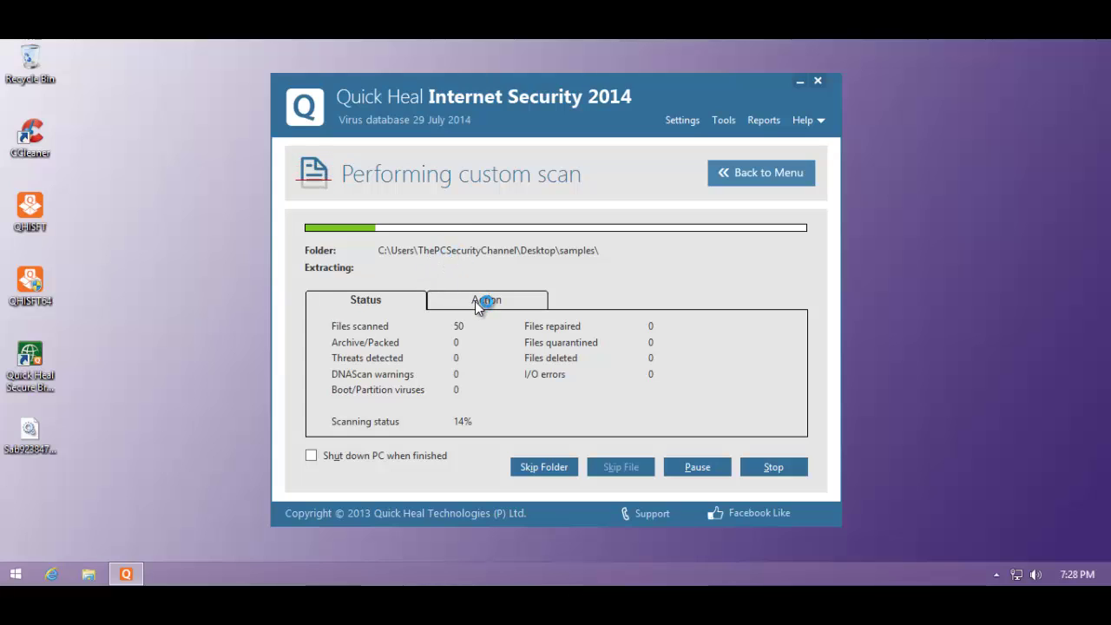
While the scan runs, check the notification icons for Quick Heal, then view its overall protection status and close that window
{"action": "left_click", "coordinate": [997, 573]}
{"action": "left_click", "coordinate": [997, 573]}
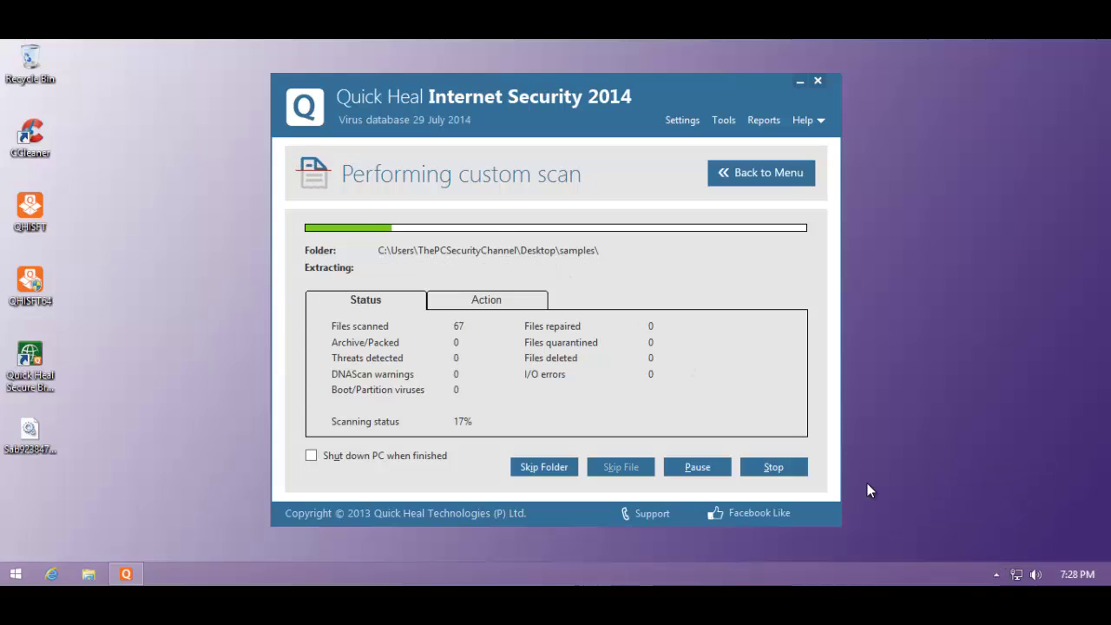
{"action": "left_click", "coordinate": [997, 574]}
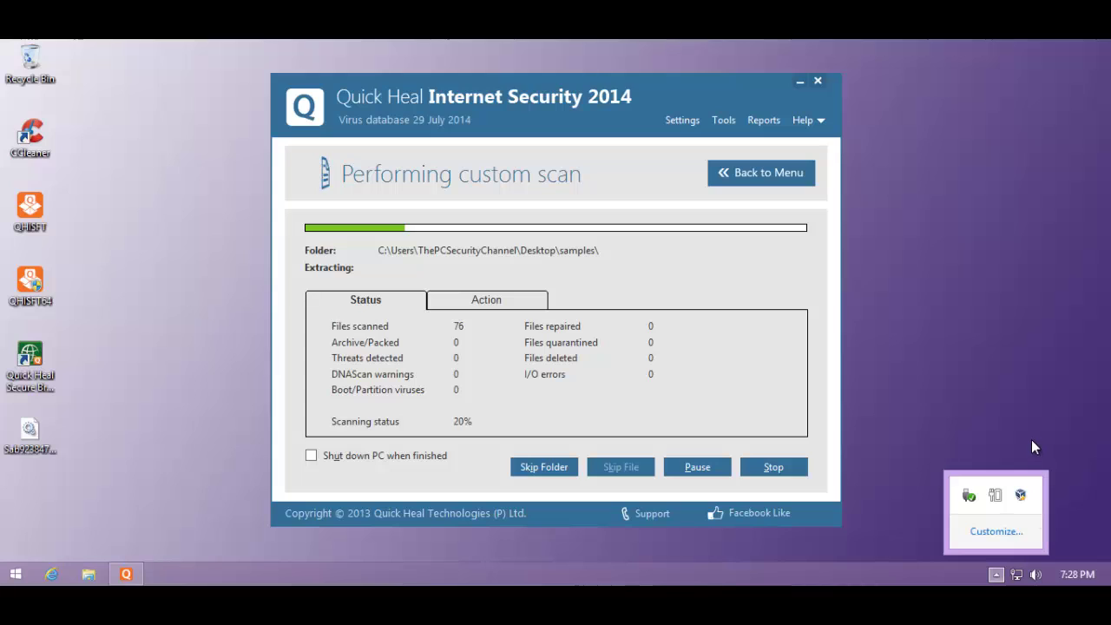
{"action": "left_click", "coordinate": [1055, 552]}
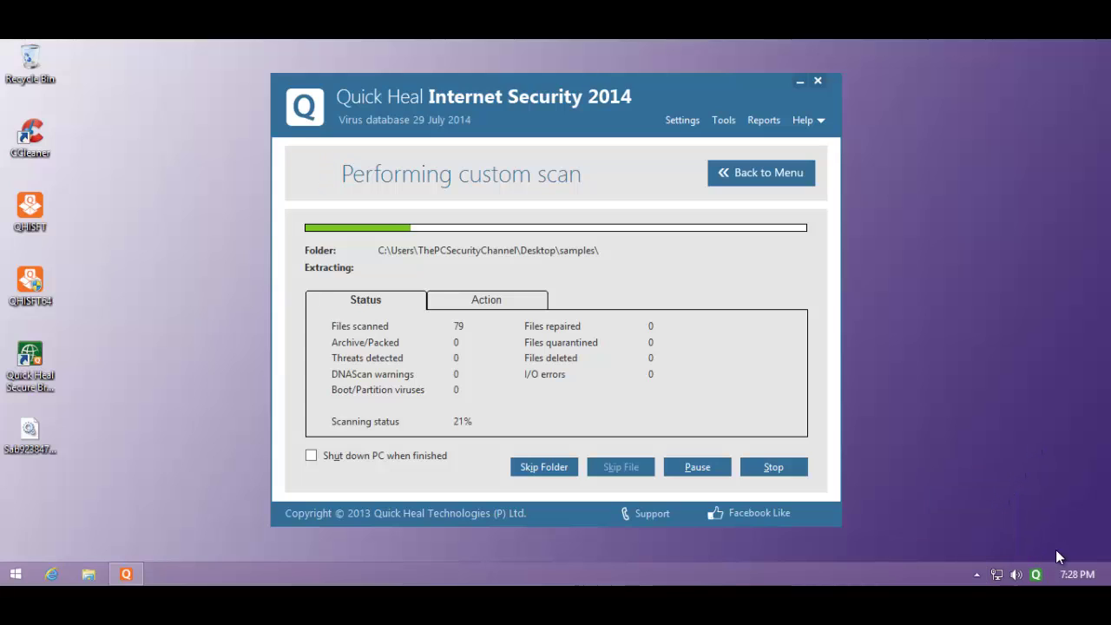
{"action": "left_click", "coordinate": [1042, 572]}
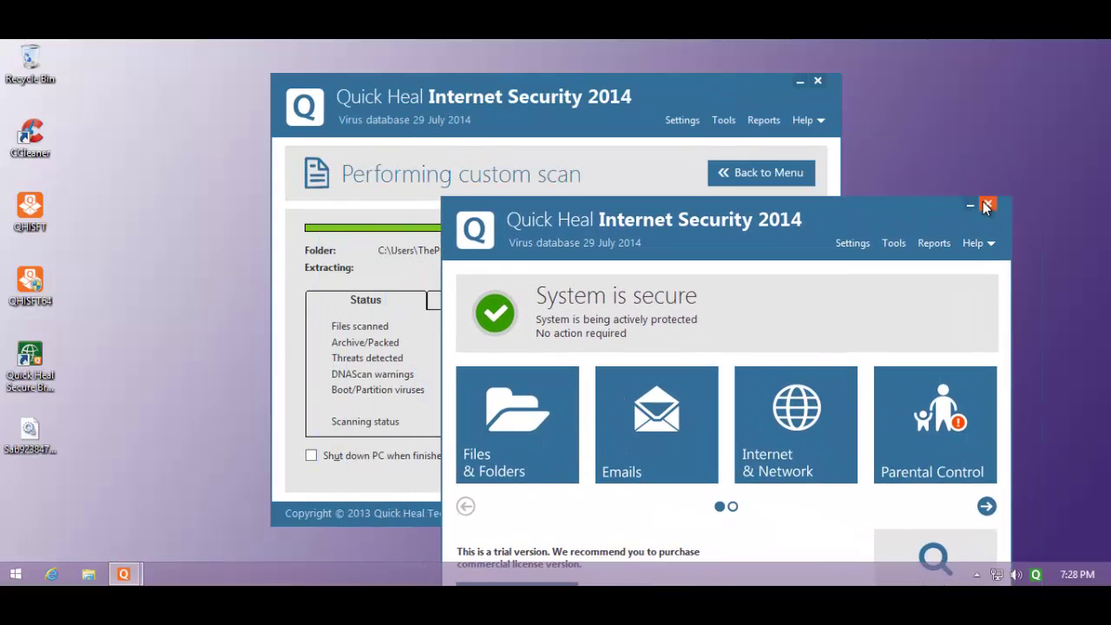
{"action": "left_click", "coordinate": [987, 206]}
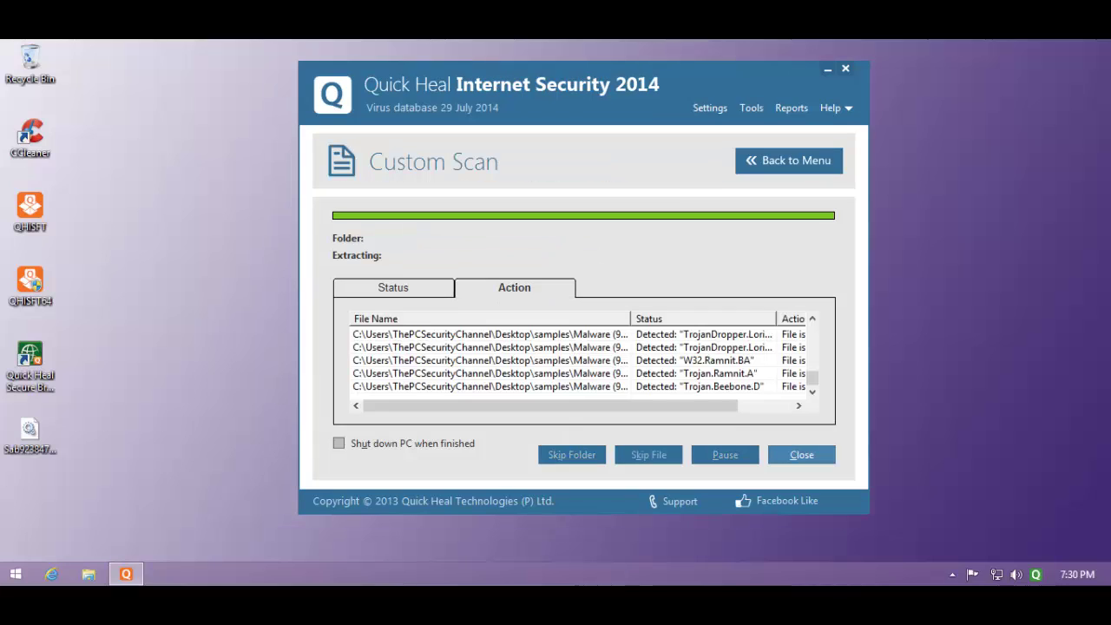
Review the finished custom scan's status summary and its list of actions taken on the detected files
{"action": "left_click", "coordinate": [429, 287]}
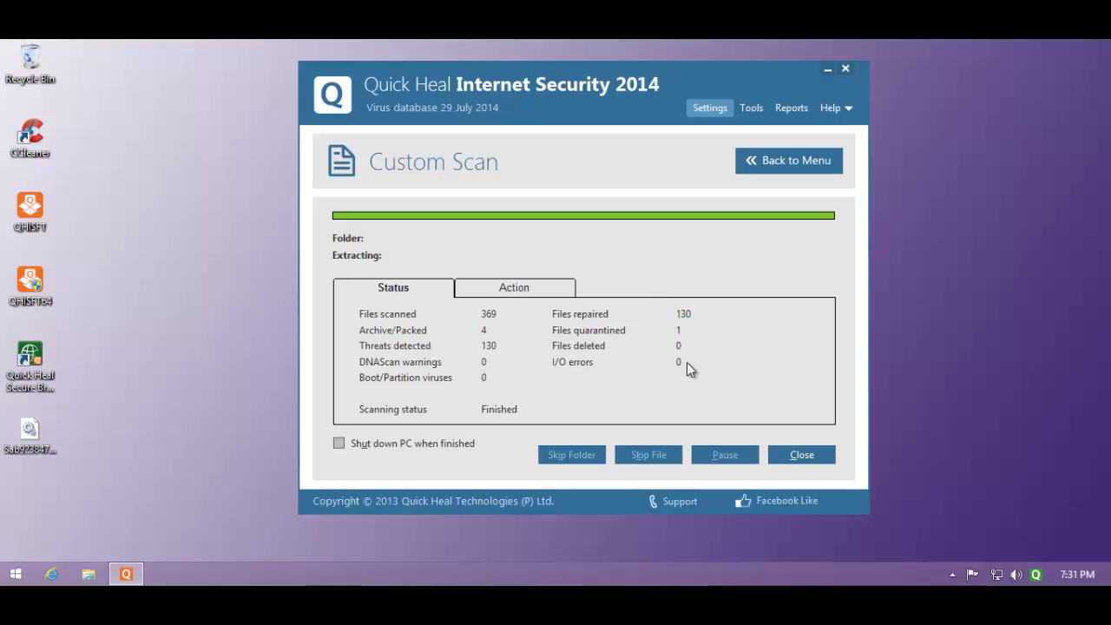
{"action": "left_click", "coordinate": [524, 287]}
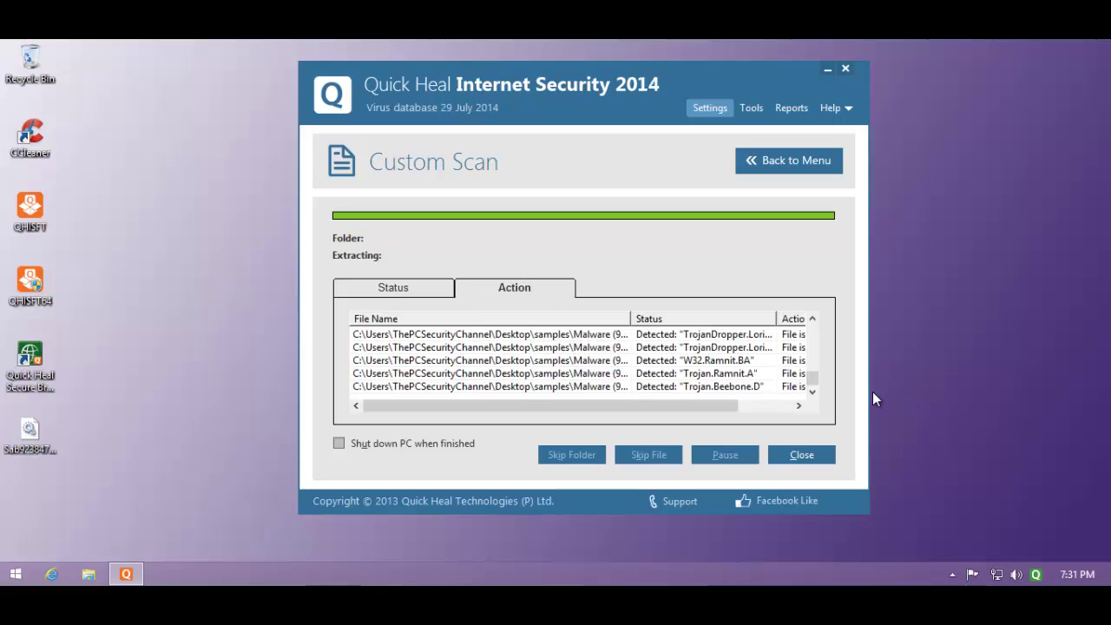
Look through the custom scan's detections and actions taken, recheck its status summary, and close the scan window
{"action": "left_click_drag", "start_coordinate": [814, 377], "coordinate": [818, 342]}
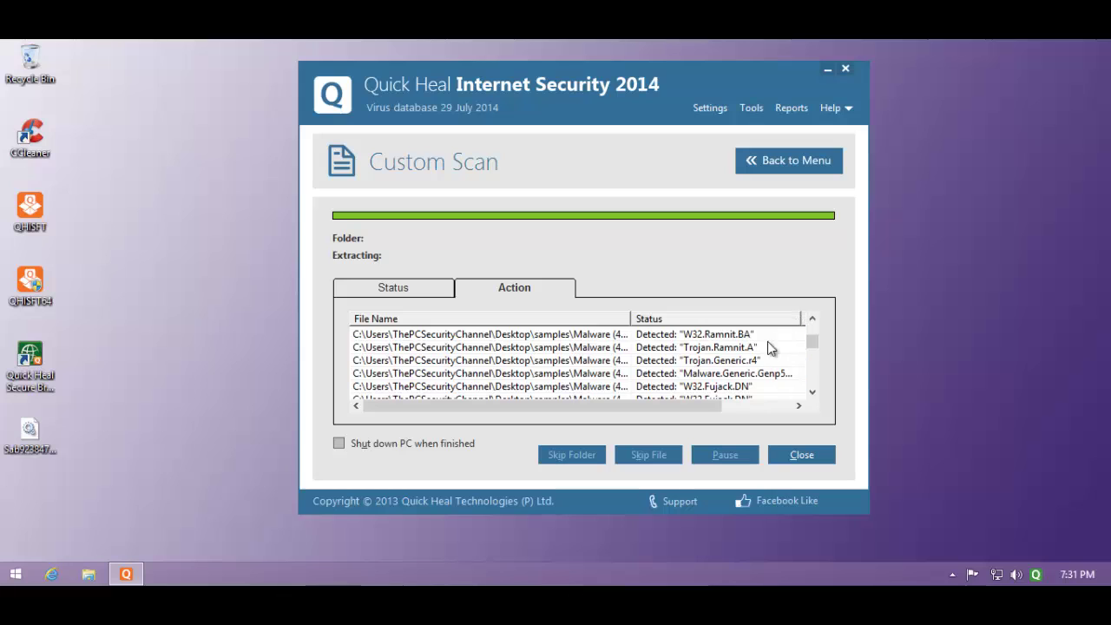
{"action": "left_click_drag", "start_coordinate": [690, 405], "coordinate": [737, 400]}
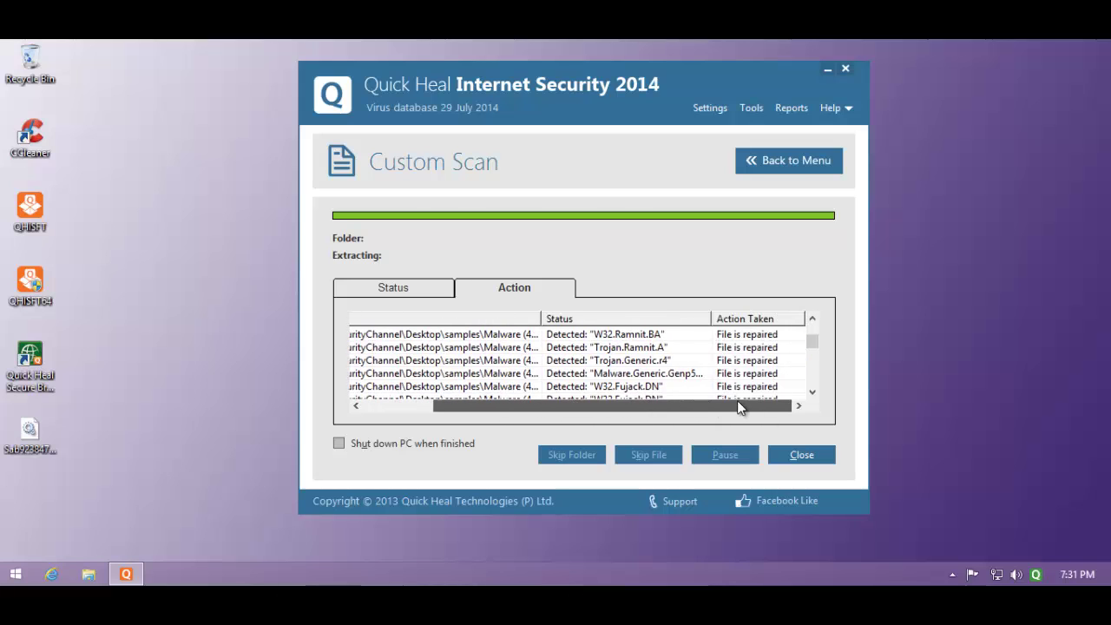
{"action": "mouse_move", "coordinate": [810, 339]}
{"action": "left_mouse_down"}
{"action": "mouse_move", "coordinate": [815, 386]}
{"action": "mouse_move", "coordinate": [809, 319]}
{"action": "left_mouse_up"}
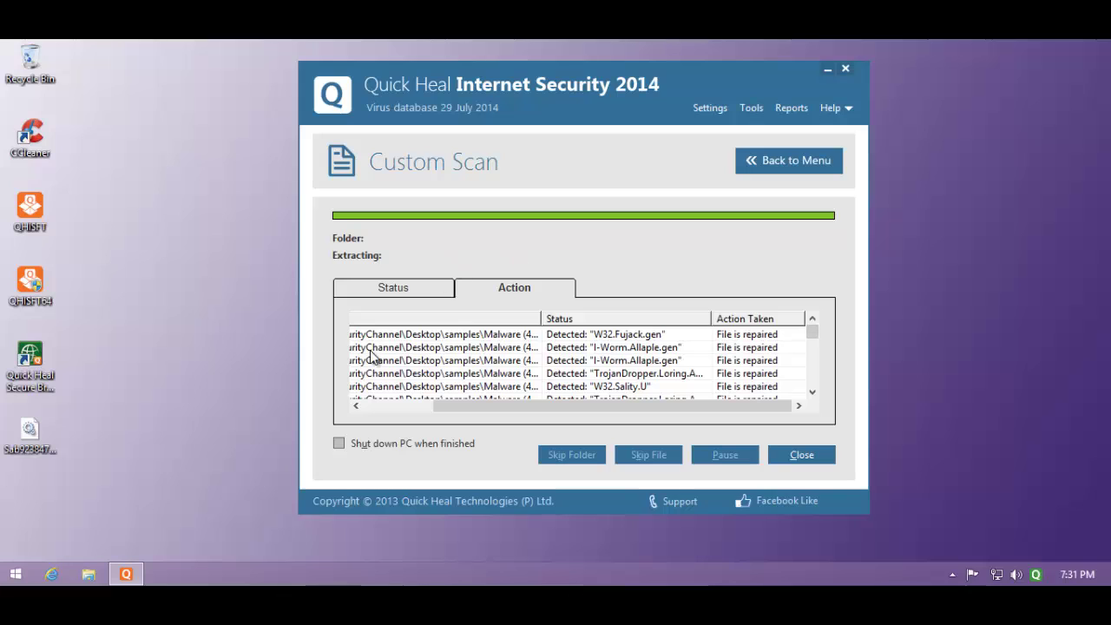
{"action": "left_click", "coordinate": [395, 287]}
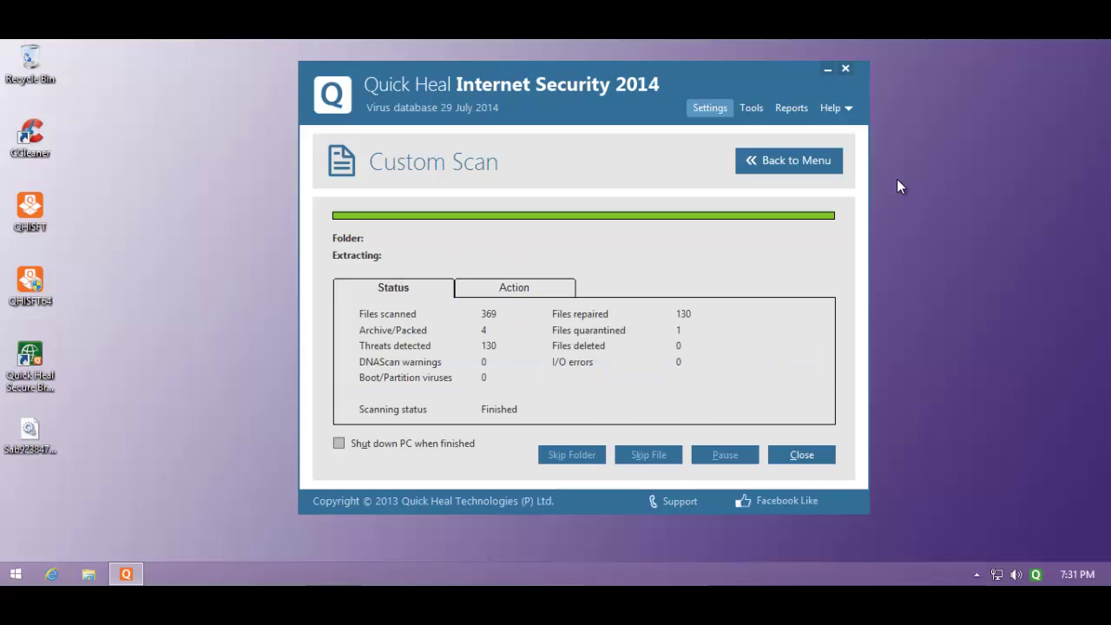
{"action": "left_click_drag", "start_coordinate": [622, 111], "coordinate": [716, 121]}
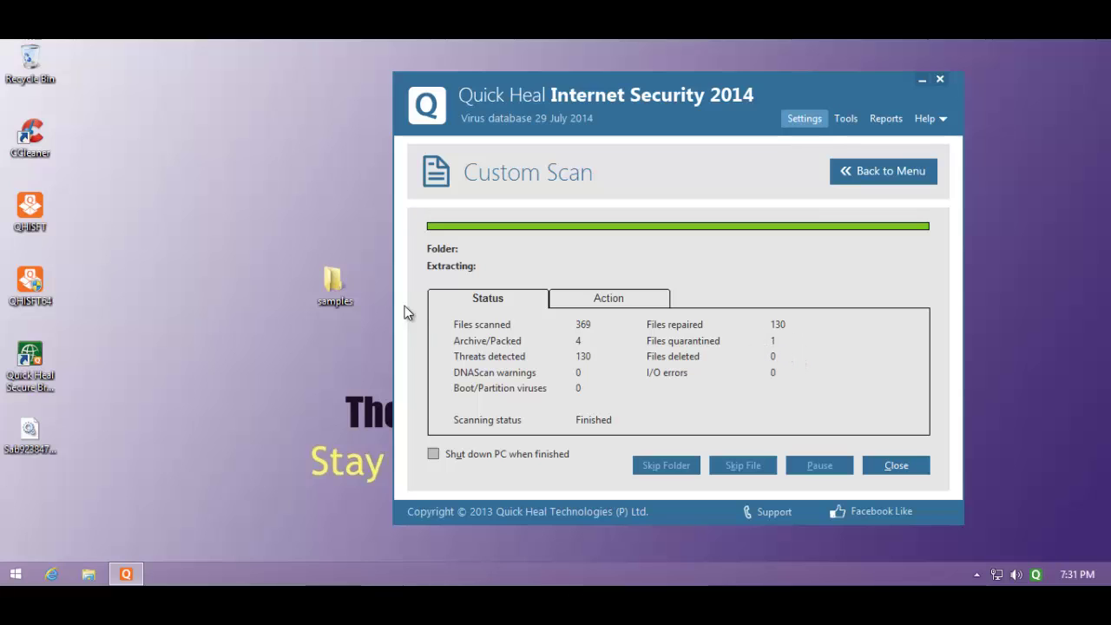
{"action": "left_click", "coordinate": [937, 81]}
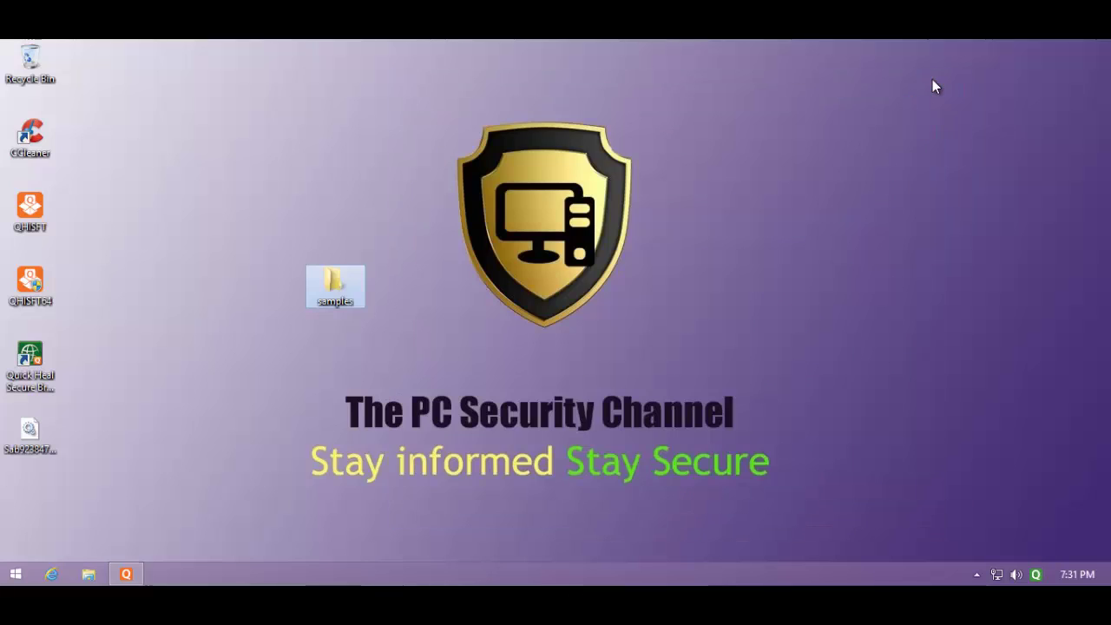
Open the samples folder on the desktop and look through the malware files left after the scan
{"action": "double_click", "coordinate": [331, 287]}
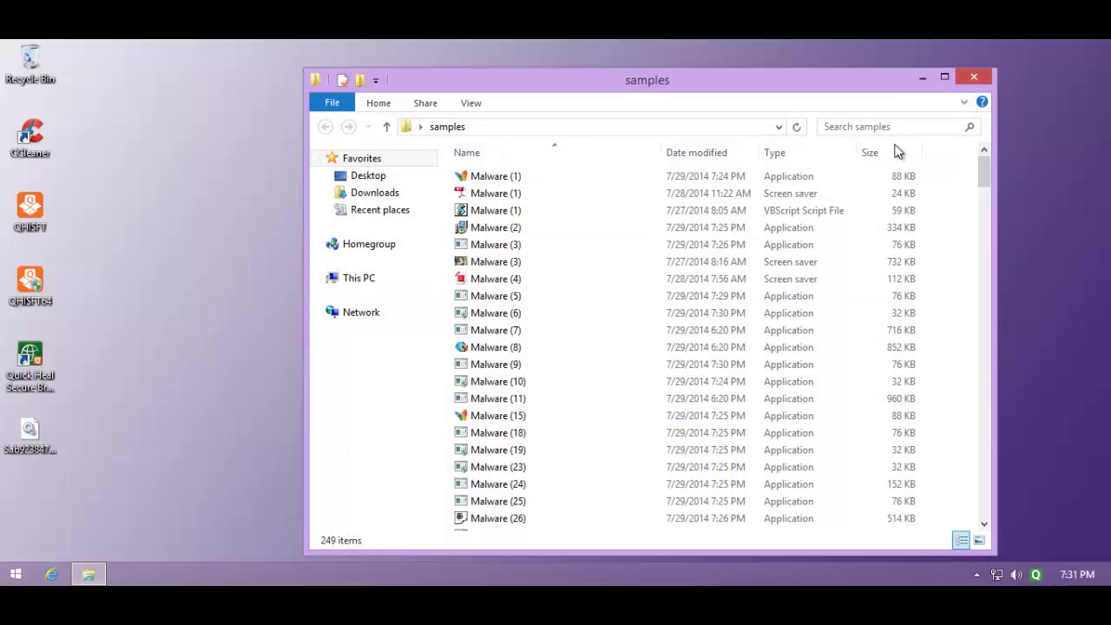
{"action": "left_click_drag", "start_coordinate": [988, 171], "coordinate": [986, 521]}
{"action": "left_click_drag", "start_coordinate": [981, 411], "coordinate": [984, 150]}
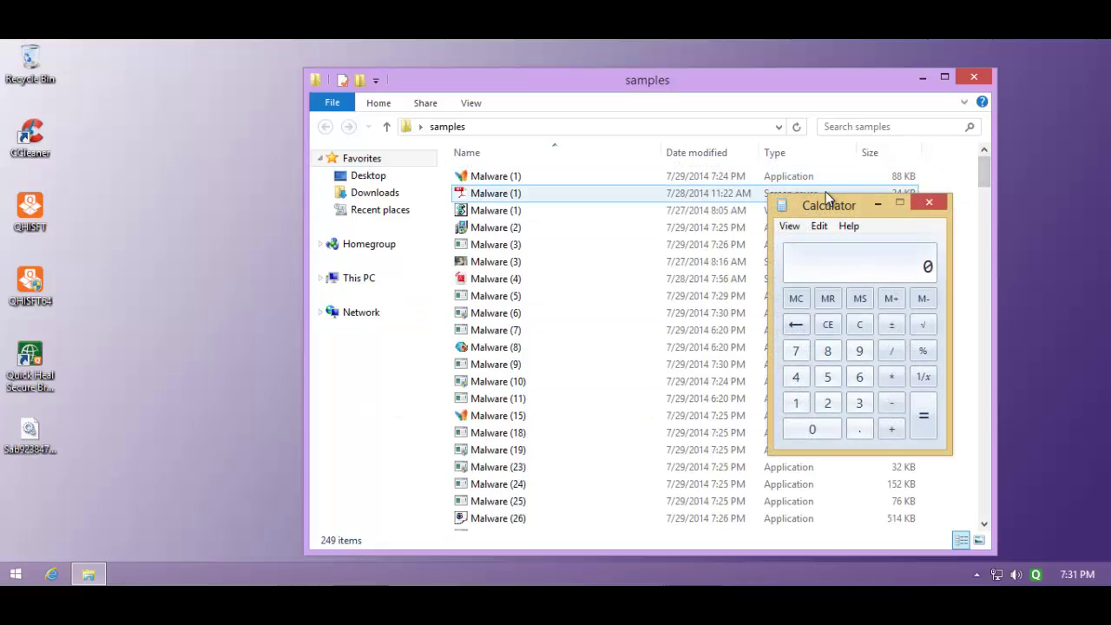
Work out the detection ratio of the malware samples in Calculator, then close Calculator
{"action": "left_click_drag", "start_coordinate": [813, 206], "coordinate": [647, 137]}
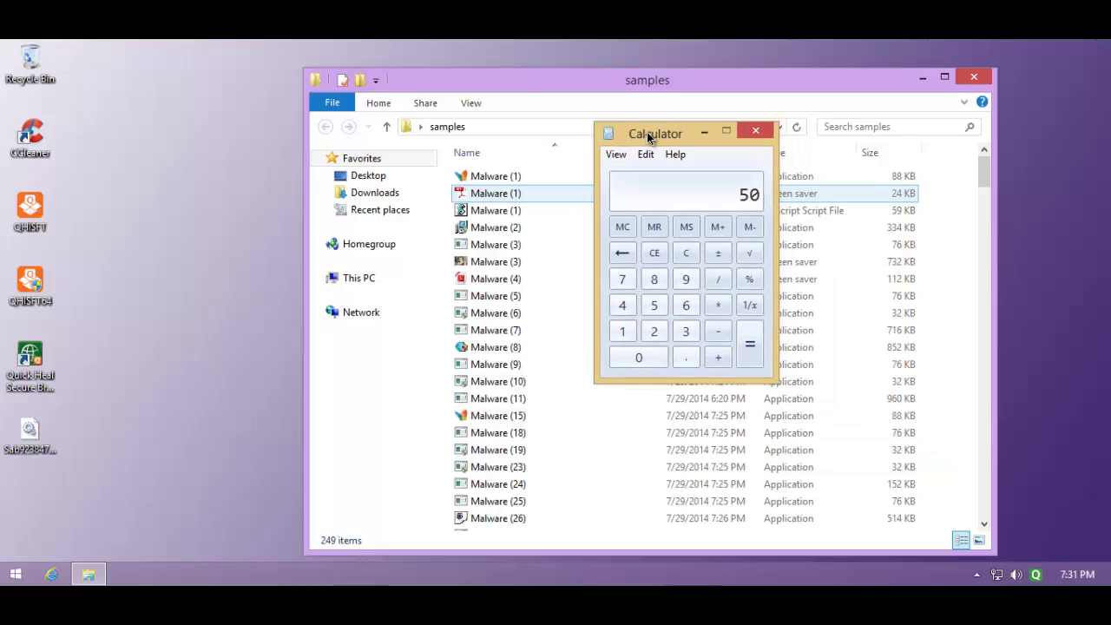
{"action": "type", "text": "179"}
{"action": "key", "text": "Return"}
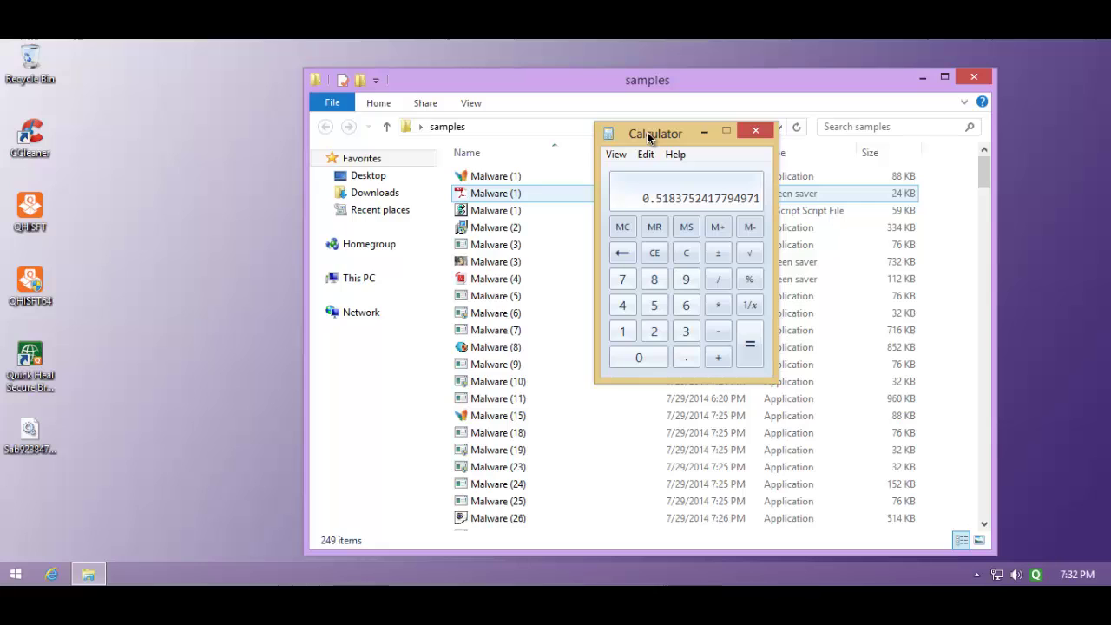
{"action": "left_click", "coordinate": [753, 127]}
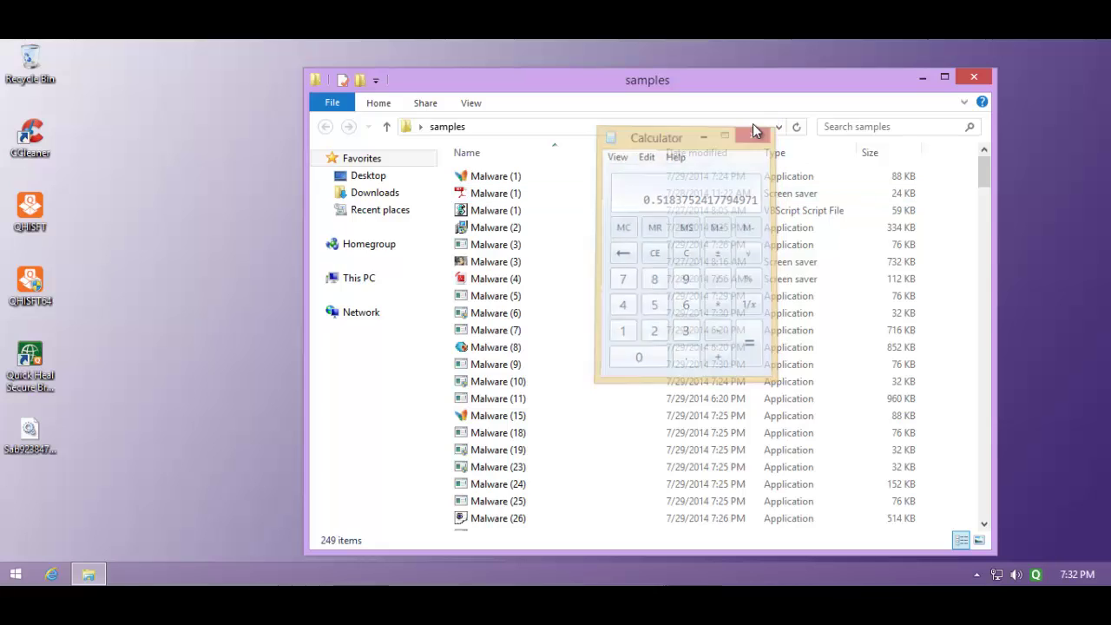
Check Quick Heal's protection status and its notification icon options, then return to the samples folder
{"action": "left_click", "coordinate": [1028, 562]}
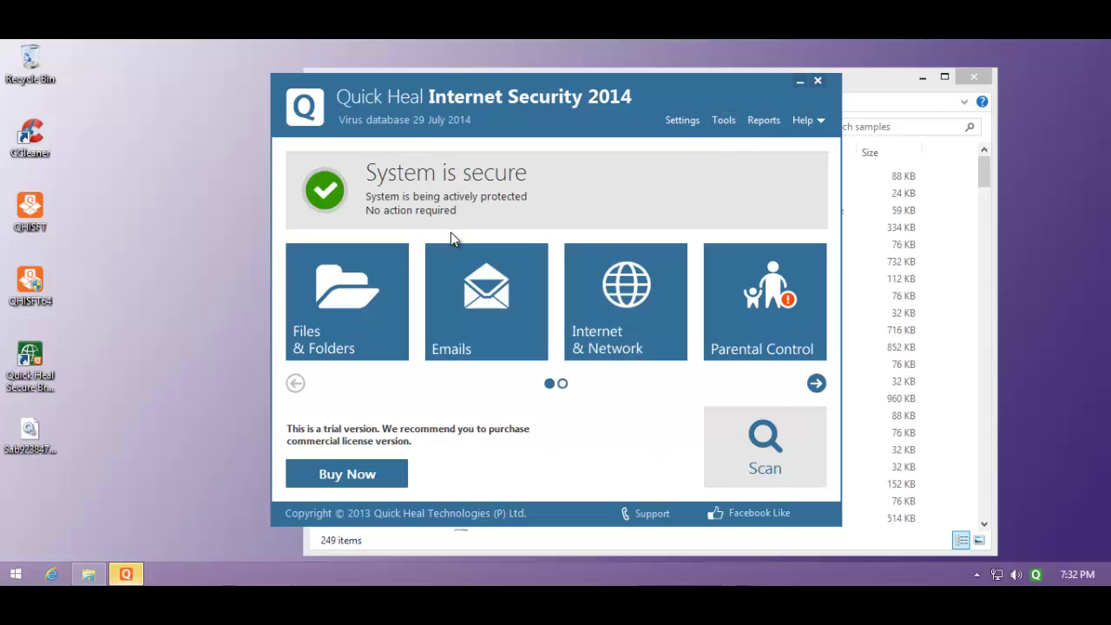
{"action": "left_click", "coordinate": [818, 82]}
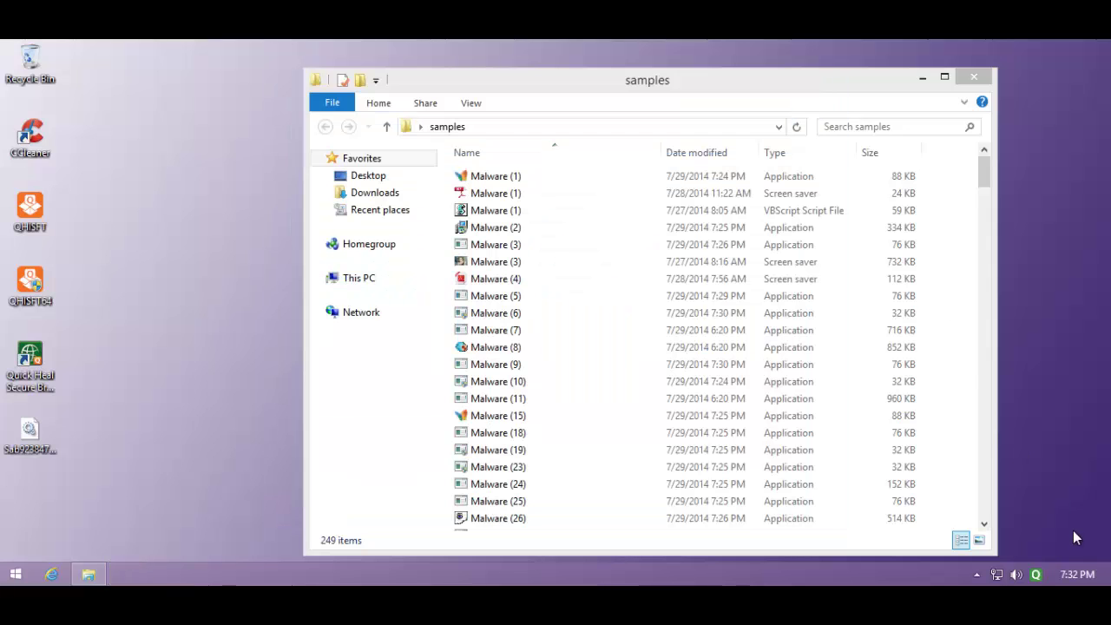
{"action": "right_click", "coordinate": [1039, 574]}
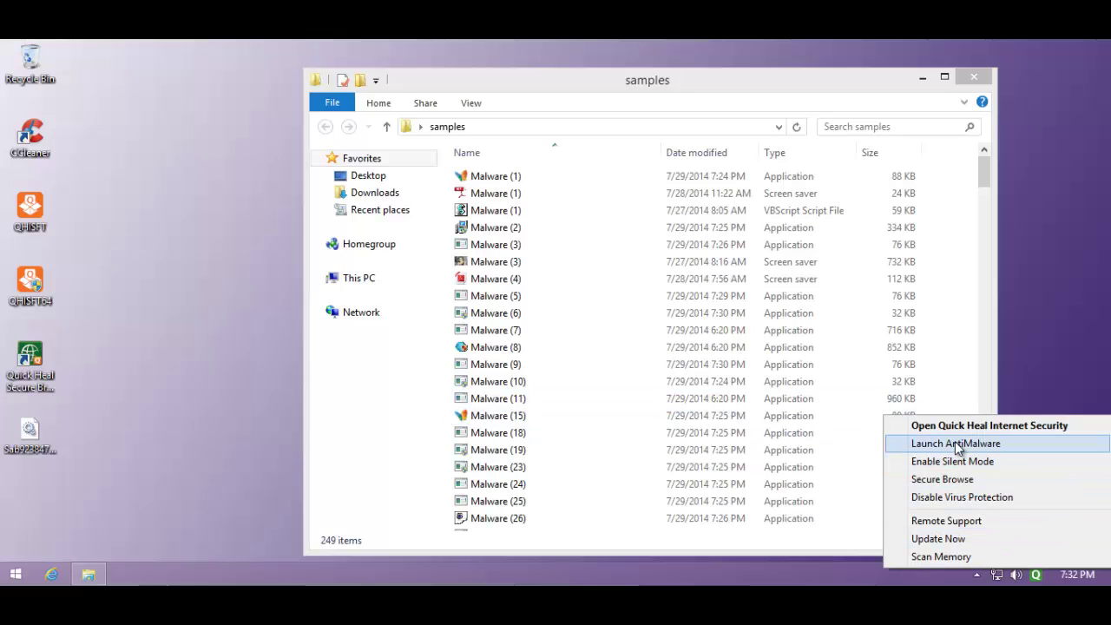
{"action": "left_click", "coordinate": [625, 275]}
{"action": "left_click", "coordinate": [623, 279]}
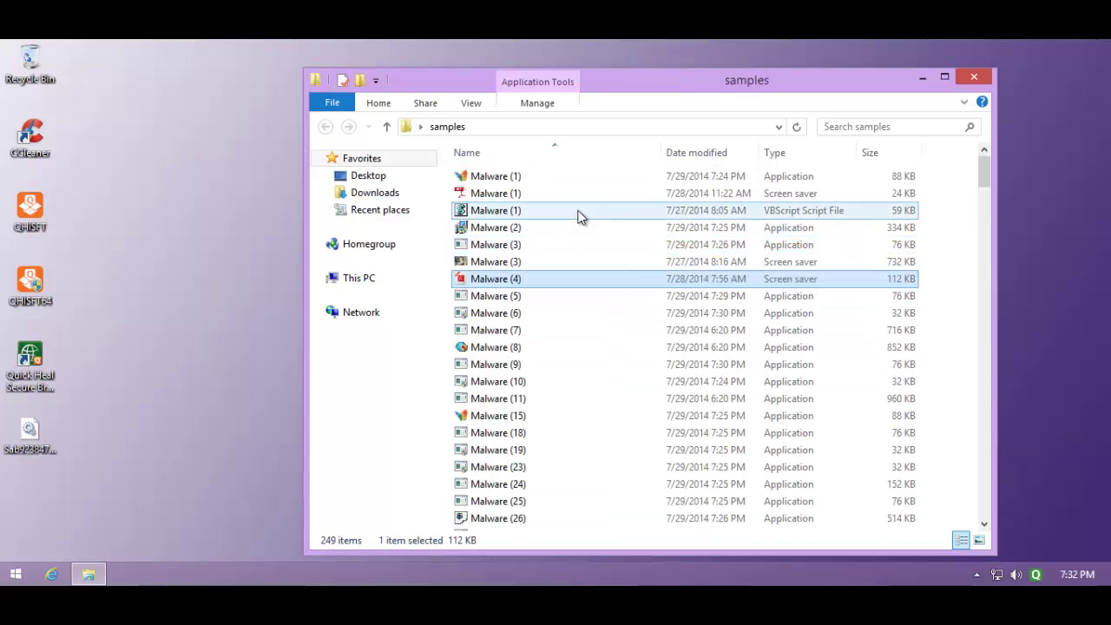
Run the Malware (1) application, screen saver and VBScript samples, block orrhb.exe, and dismiss the library error and Browsing Protection alert
{"action": "double_click", "coordinate": [556, 177]}
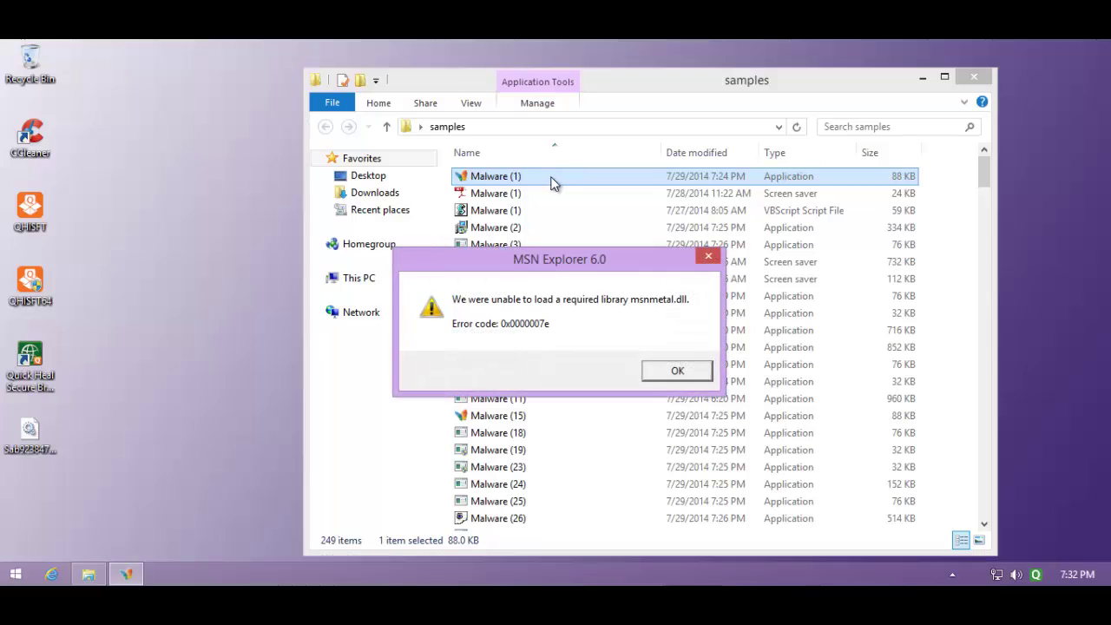
{"action": "left_click", "coordinate": [658, 371]}
{"action": "double_click", "coordinate": [502, 193]}
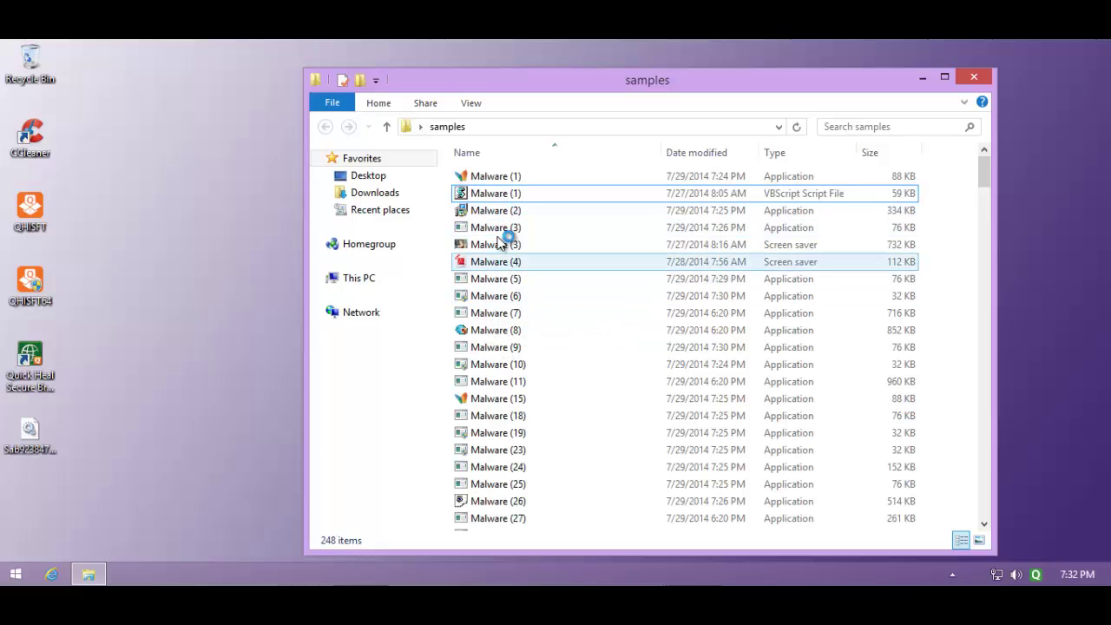
{"action": "double_click", "coordinate": [503, 193]}
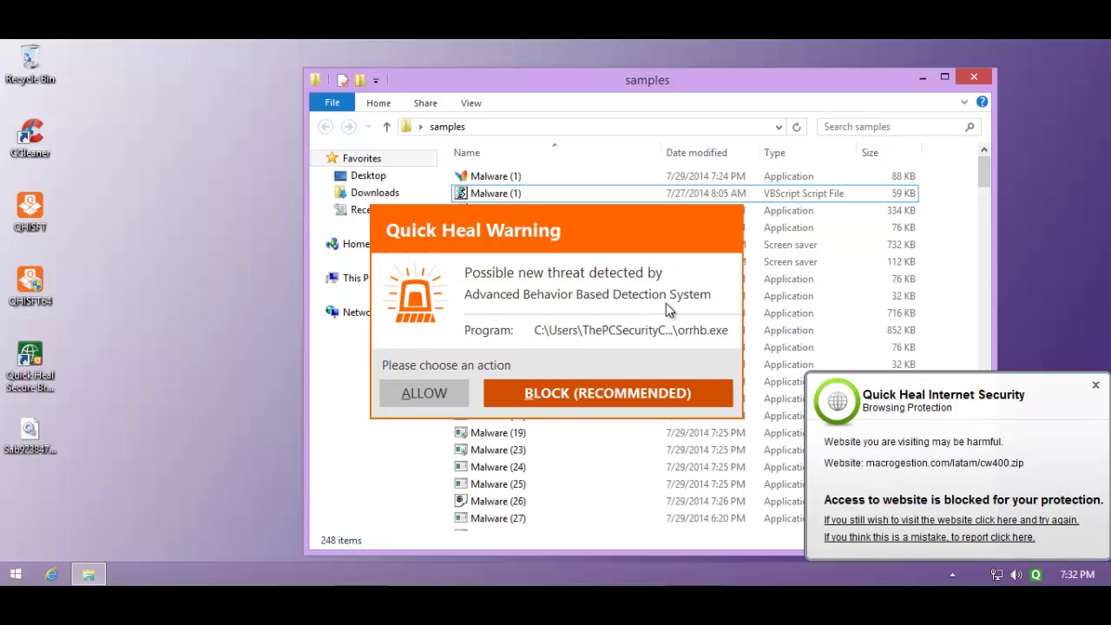
{"action": "left_click", "coordinate": [643, 393]}
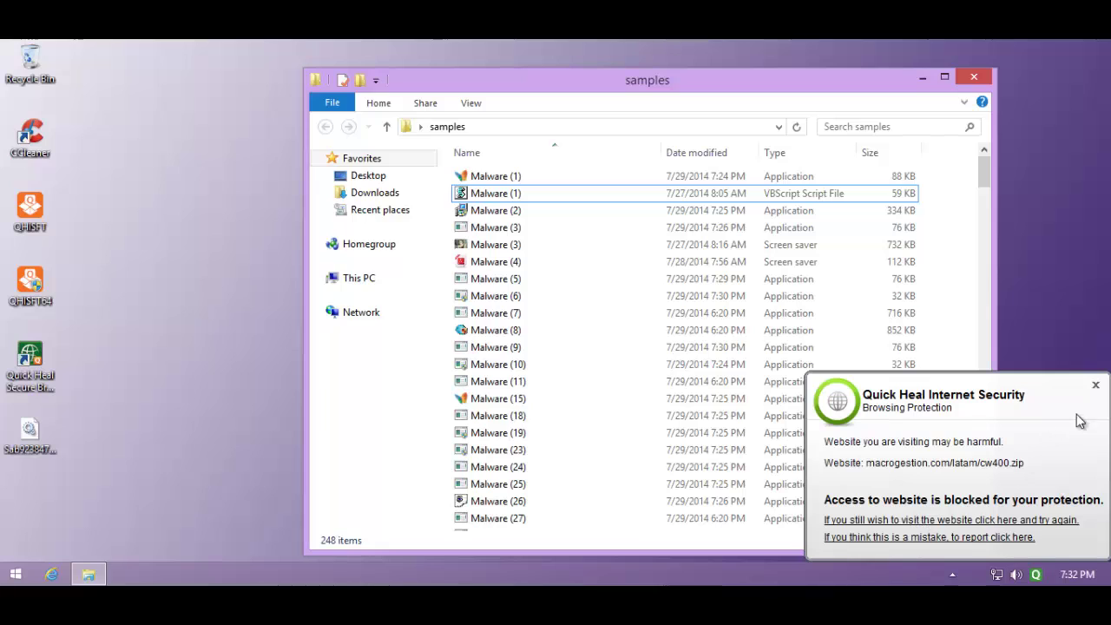
{"action": "left_click", "coordinate": [1096, 387]}
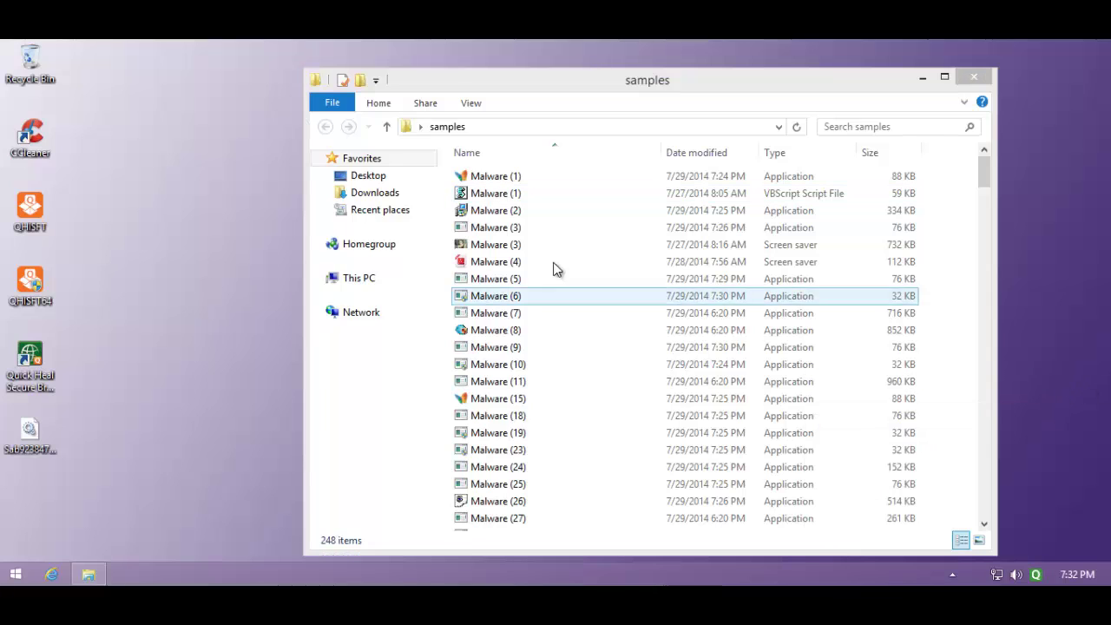
Run Malware (2).exe, allow it to make changes to the computer, and dismiss the Virus Protection notification
{"action": "left_click", "coordinate": [514, 198]}
{"action": "double_click", "coordinate": [516, 210]}
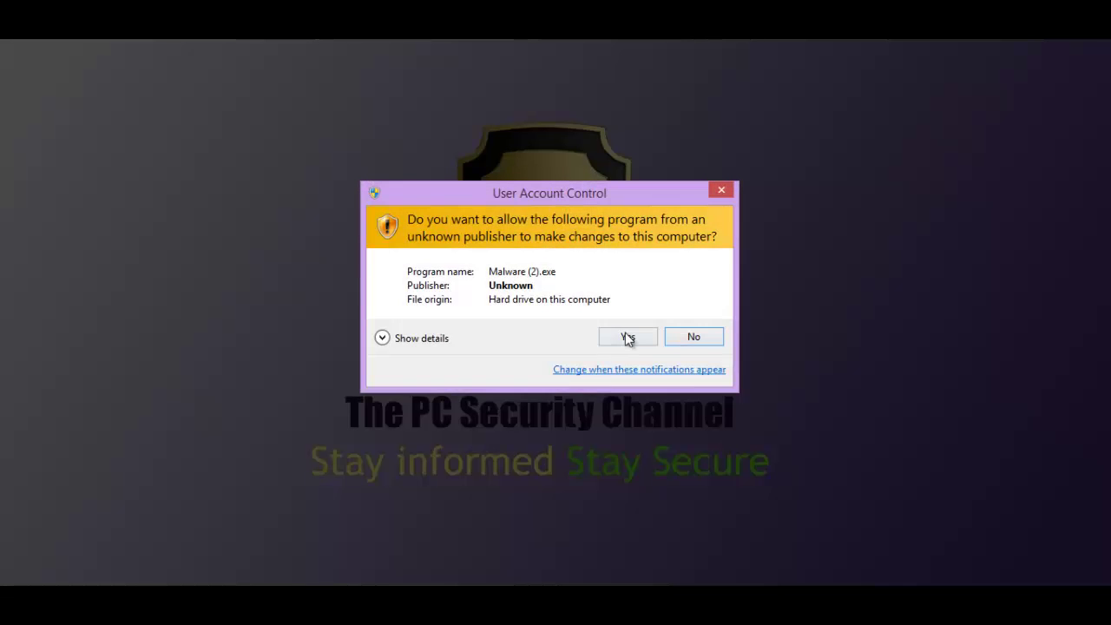
{"action": "left_click", "coordinate": [627, 336]}
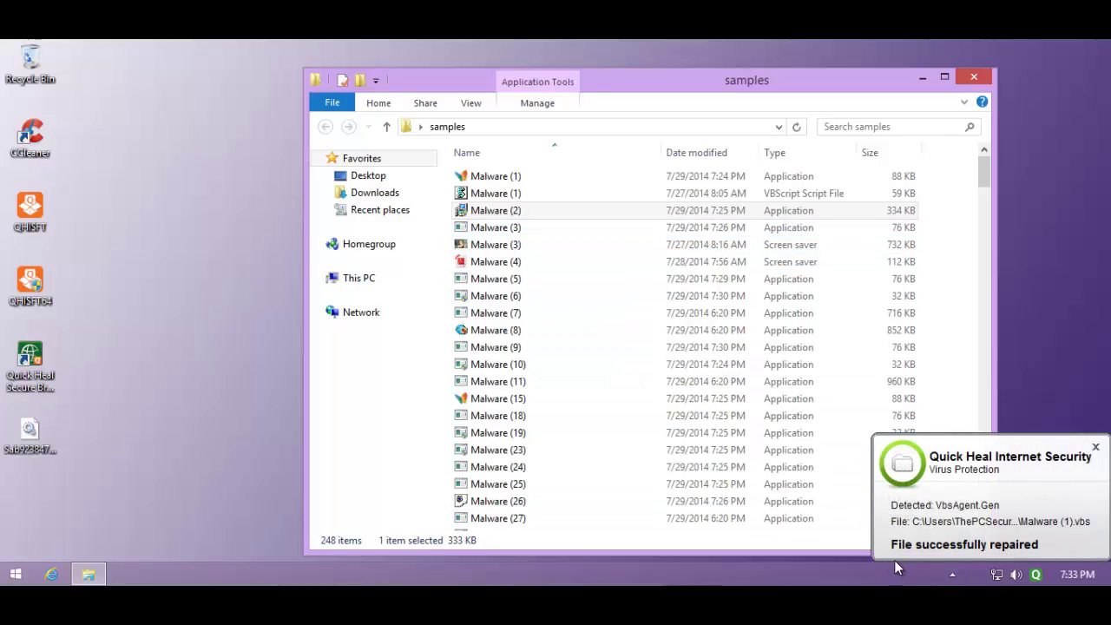
{"action": "left_click", "coordinate": [1097, 448]}
Run the Malware (3) application and screen saver and the Malware (4) screen saver, blocking Malware (3).scr as recommended
{"action": "left_click", "coordinate": [572, 227]}
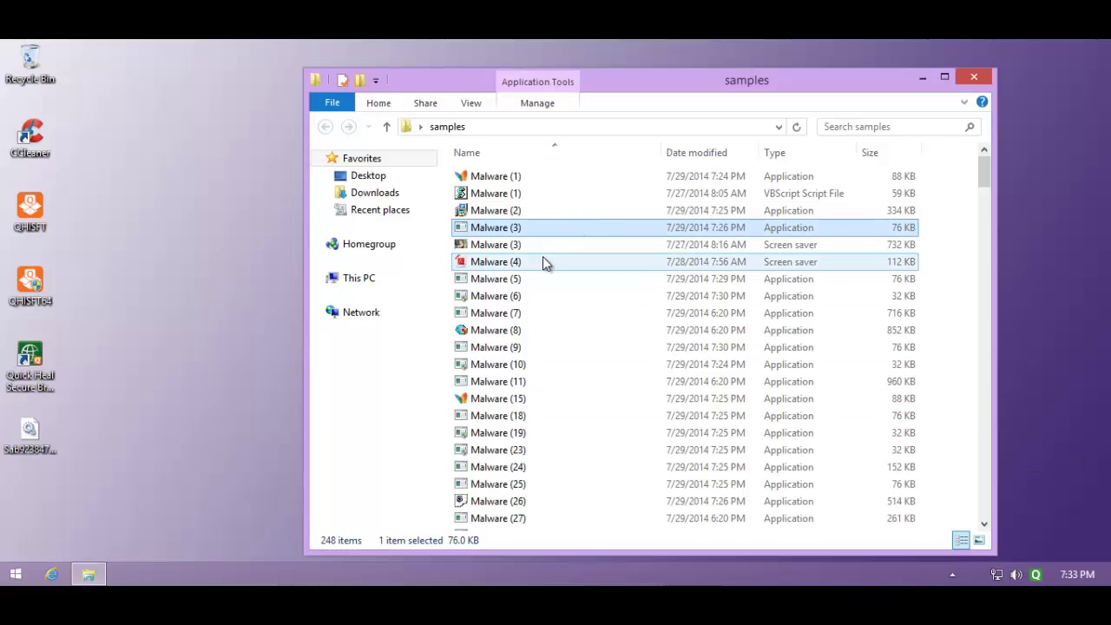
{"action": "left_click", "coordinate": [536, 245]}
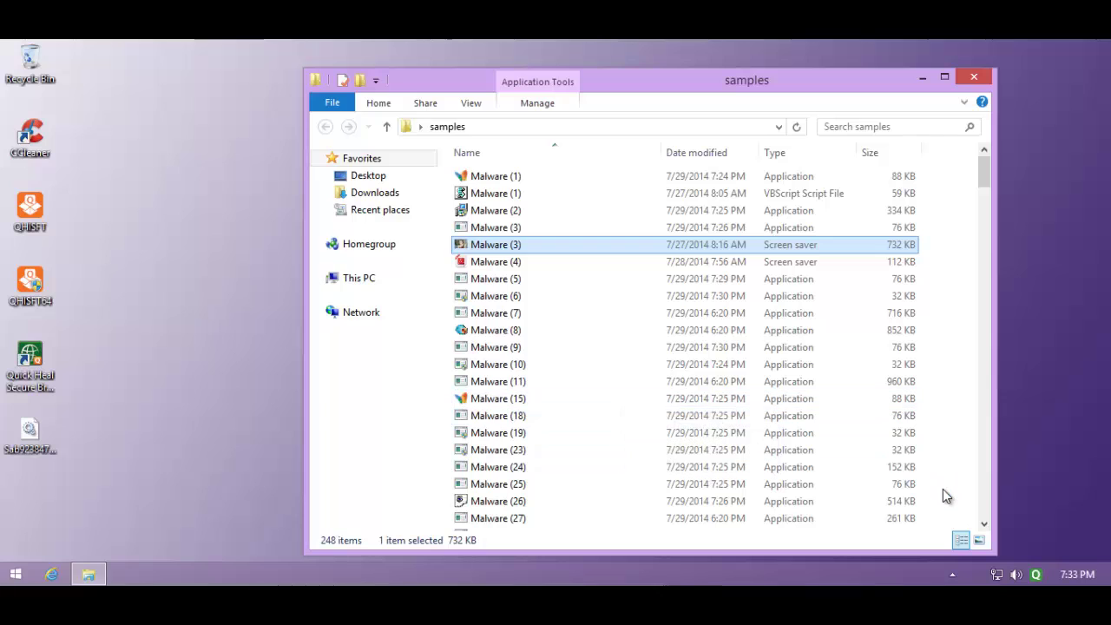
{"action": "left_click", "coordinate": [531, 263]}
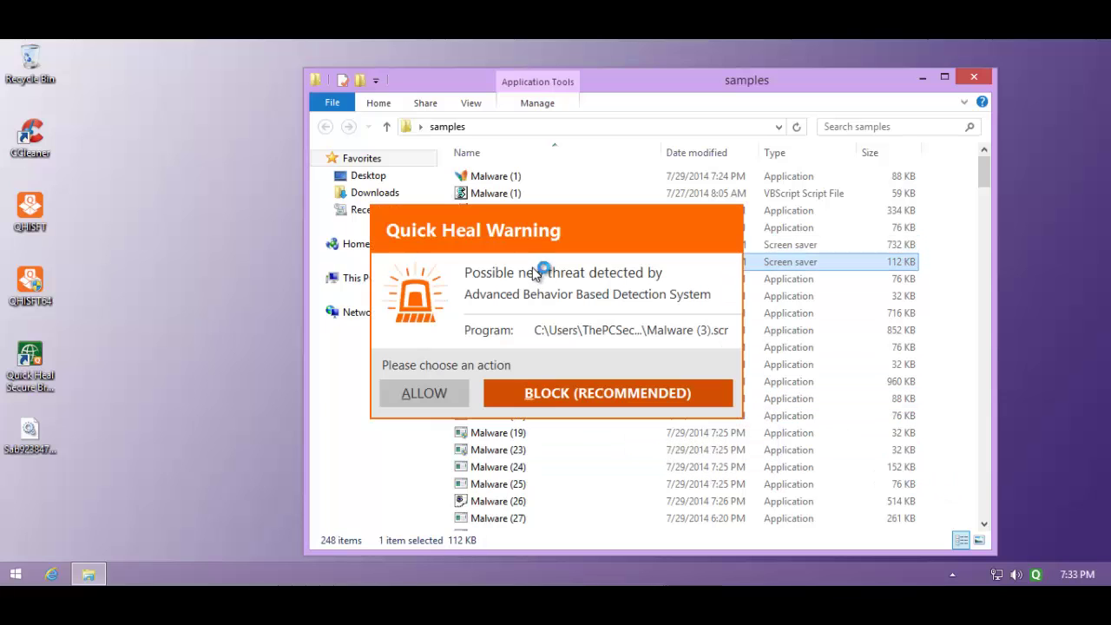
{"action": "left_click", "coordinate": [551, 391]}
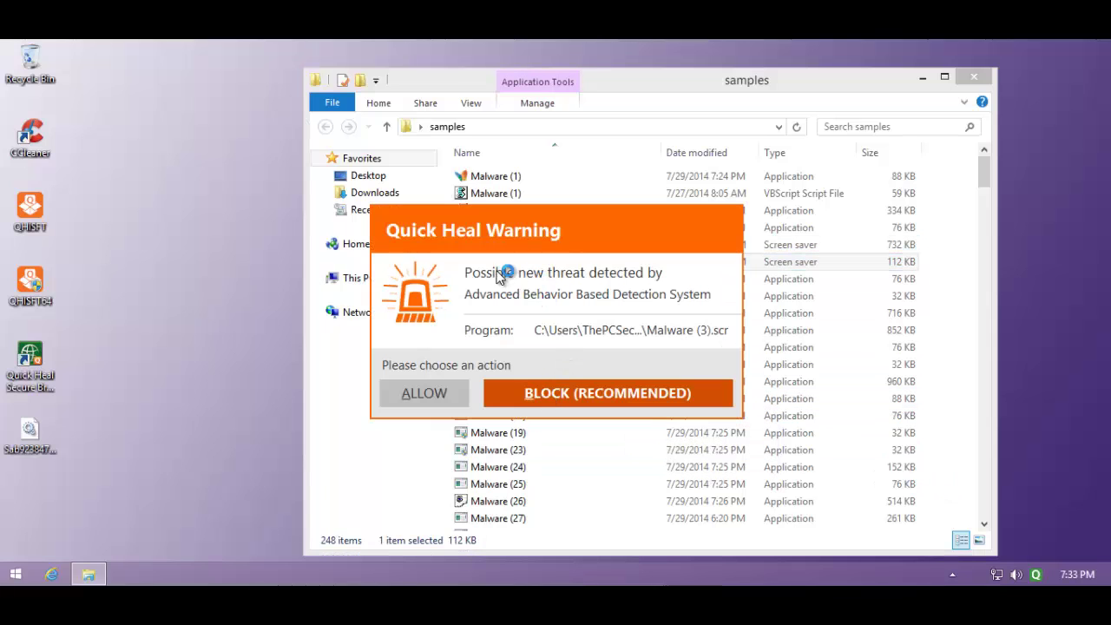
{"action": "left_click", "coordinate": [541, 390]}
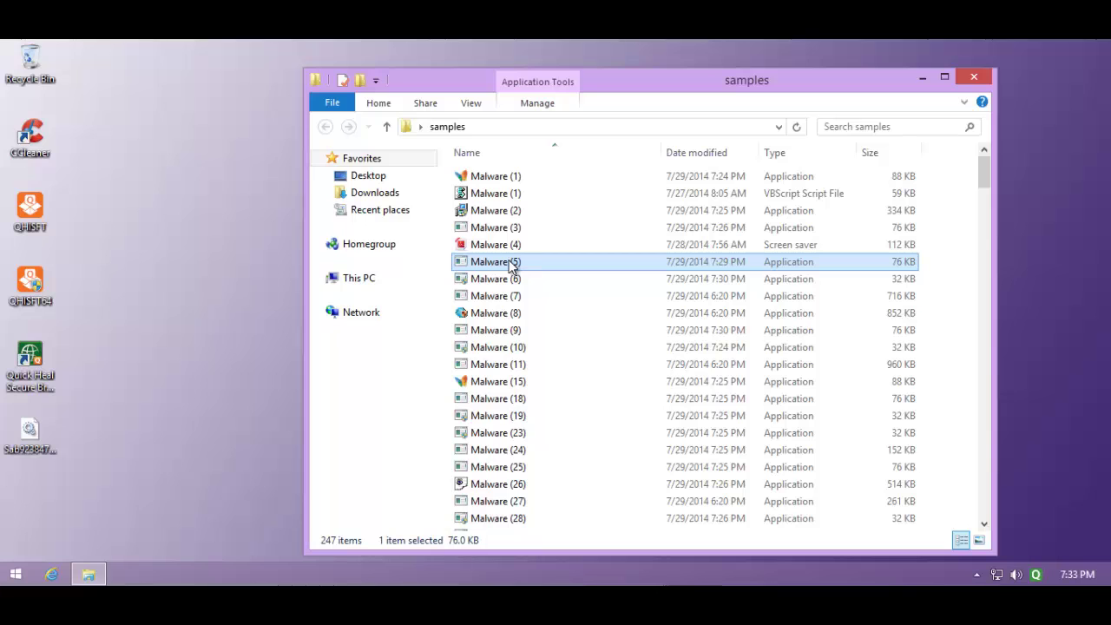
Run Malware (6), allowing it to make changes, as well as Malware (7) and Malware (8), and close the Program Compatibility Assistant
{"action": "double_click", "coordinate": [510, 279]}
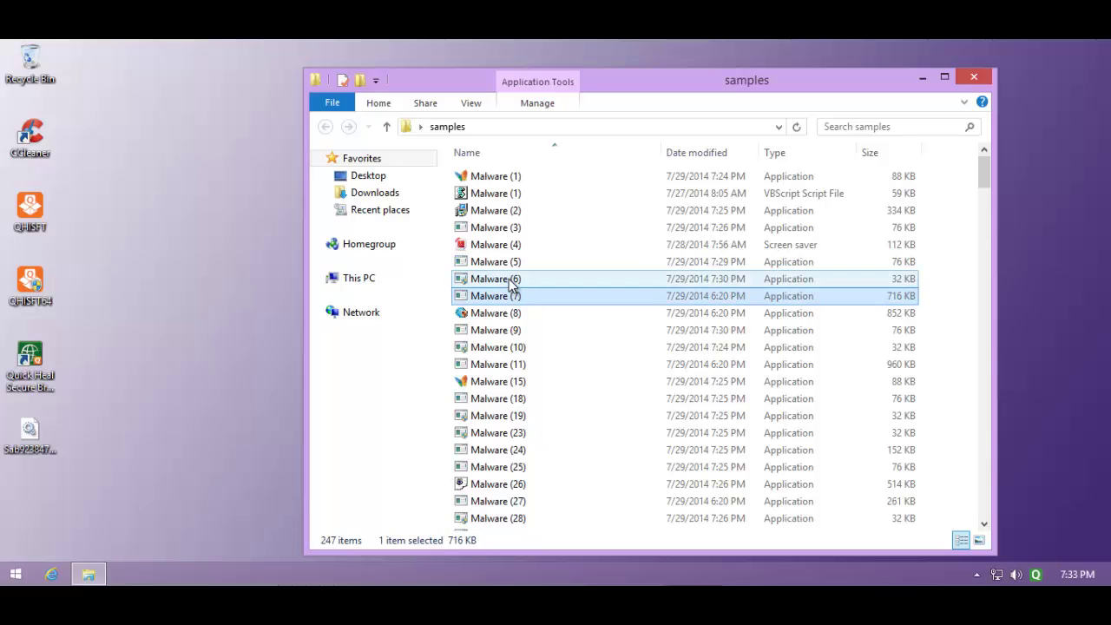
{"action": "left_click", "coordinate": [628, 338]}
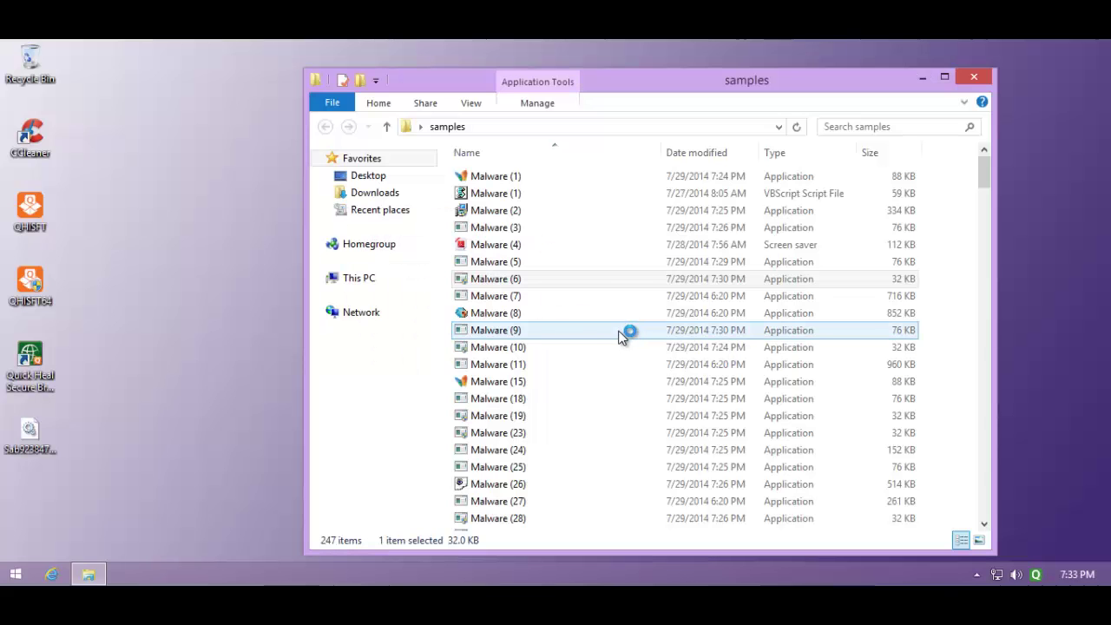
{"action": "left_click", "coordinate": [521, 295]}
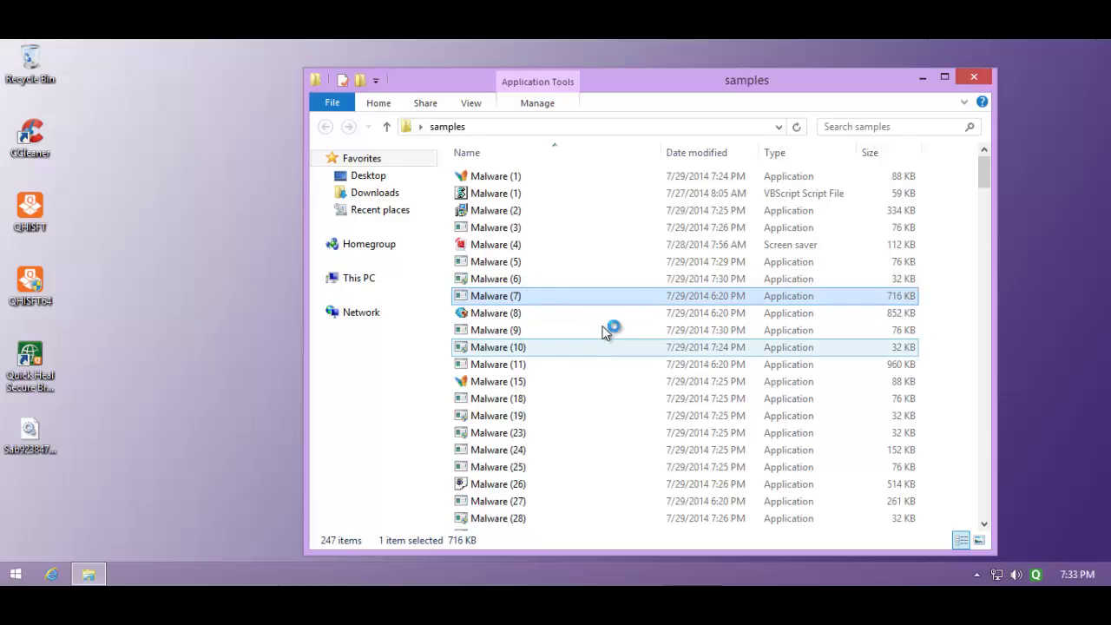
{"action": "left_click", "coordinate": [516, 314]}
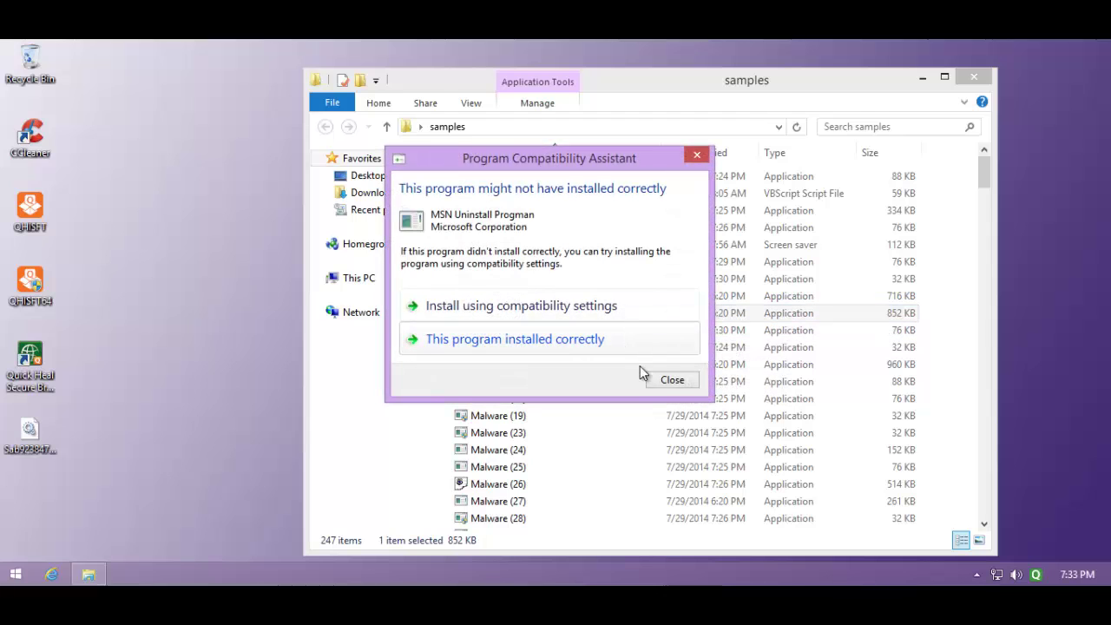
{"action": "left_click", "coordinate": [657, 379]}
Run Malware (9), Malware (10) and Malware (11), allowing Malware (10).exe to make changes, and close the Program Compatibility Assistant
{"action": "left_click", "coordinate": [517, 332]}
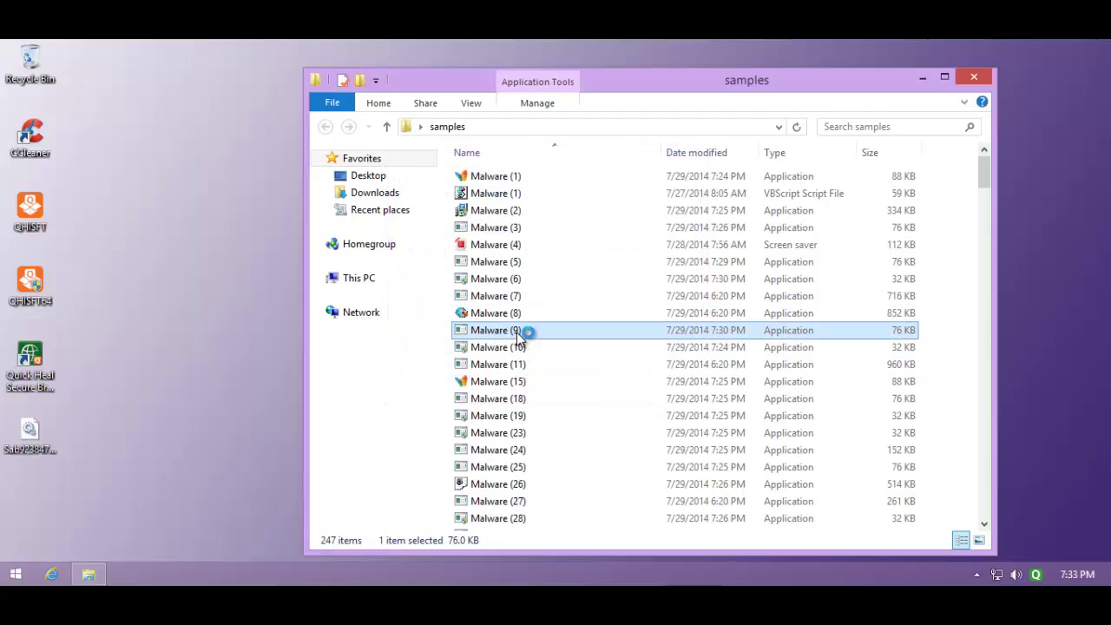
{"action": "double_click", "coordinate": [517, 348]}
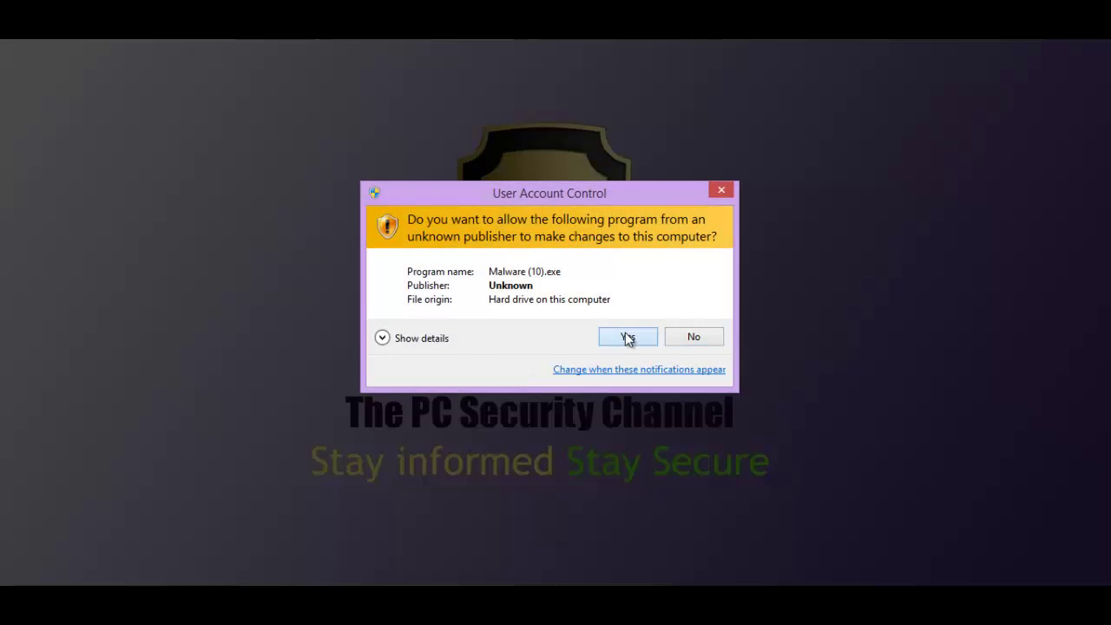
{"action": "left_click", "coordinate": [629, 336]}
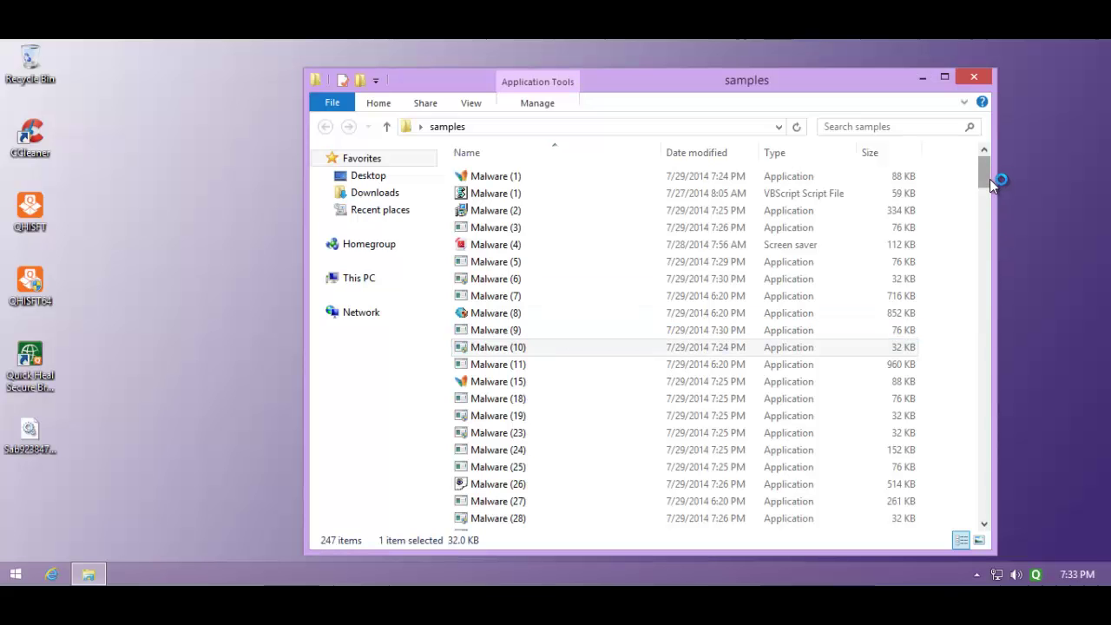
{"action": "scroll", "coordinate": [990, 179], "scroll_direction": "down", "scroll_amount": 3}
{"action": "left_click", "coordinate": [507, 241]}
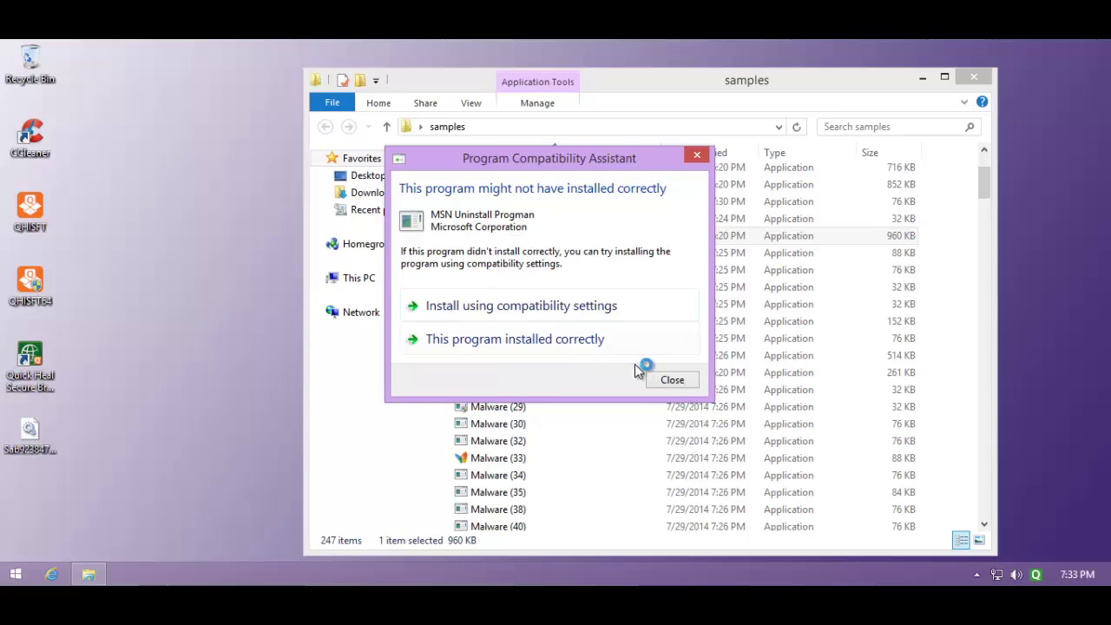
{"action": "left_click", "coordinate": [672, 382]}
Run Malware (15), Malware (26) and Malware (28), allowing Malware (28).exe to make changes to the computer
{"action": "left_click", "coordinate": [489, 254]}
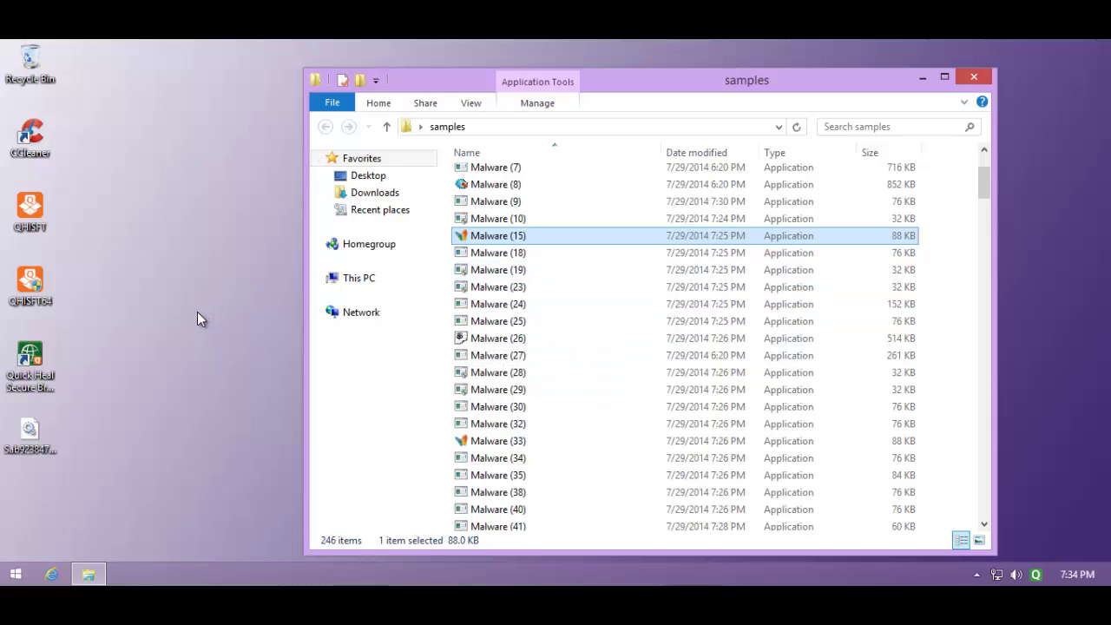
{"action": "left_click", "coordinate": [499, 339]}
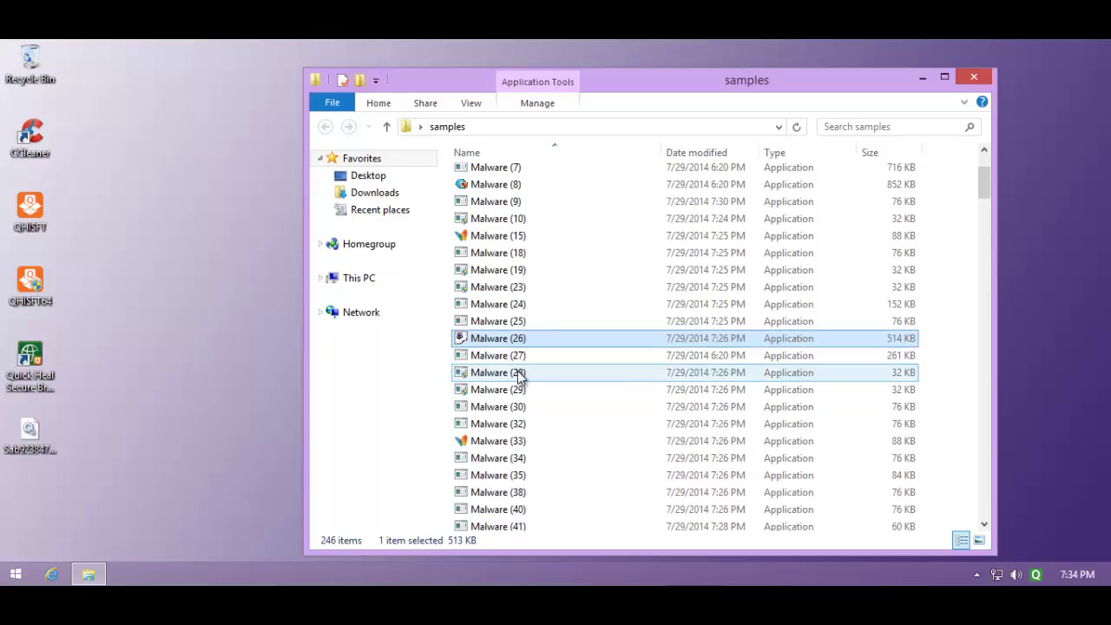
{"action": "left_click", "coordinate": [519, 375]}
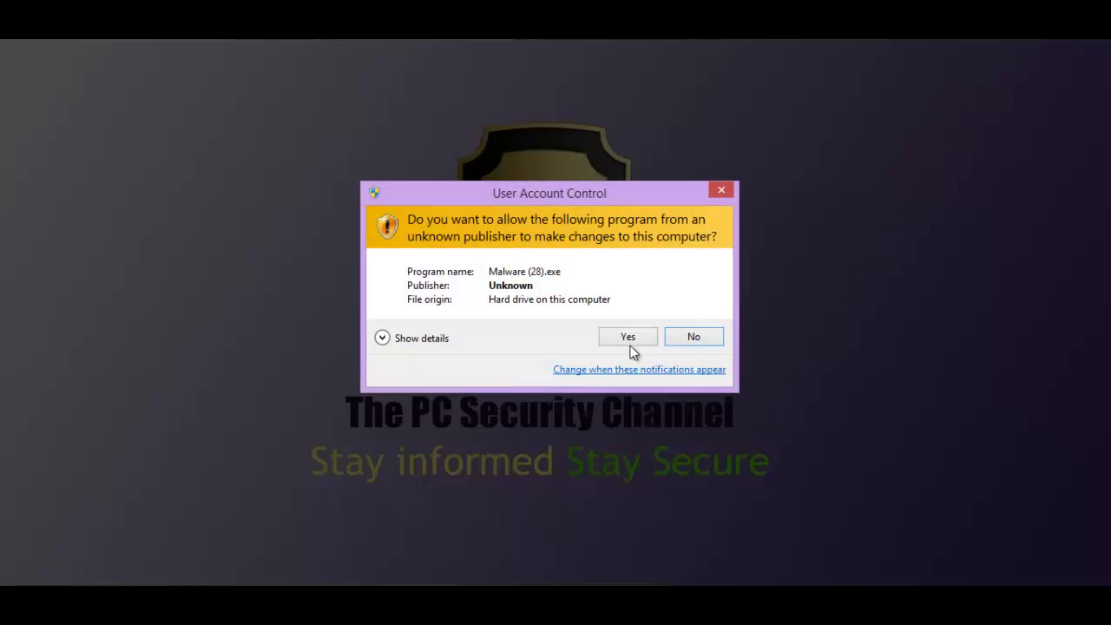
{"action": "left_click", "coordinate": [628, 339]}
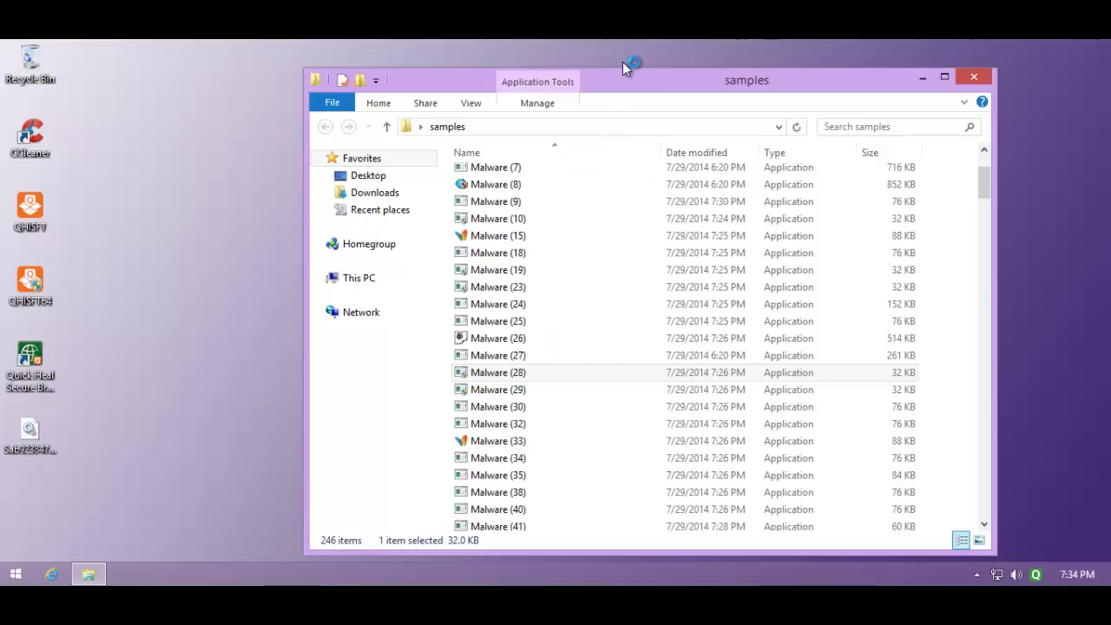
Move the samples window aside and open Task Manager beside it to inspect the running processes
{"action": "left_click_drag", "start_coordinate": [634, 82], "coordinate": [527, 63]}
{"action": "right_click", "coordinate": [468, 564]}
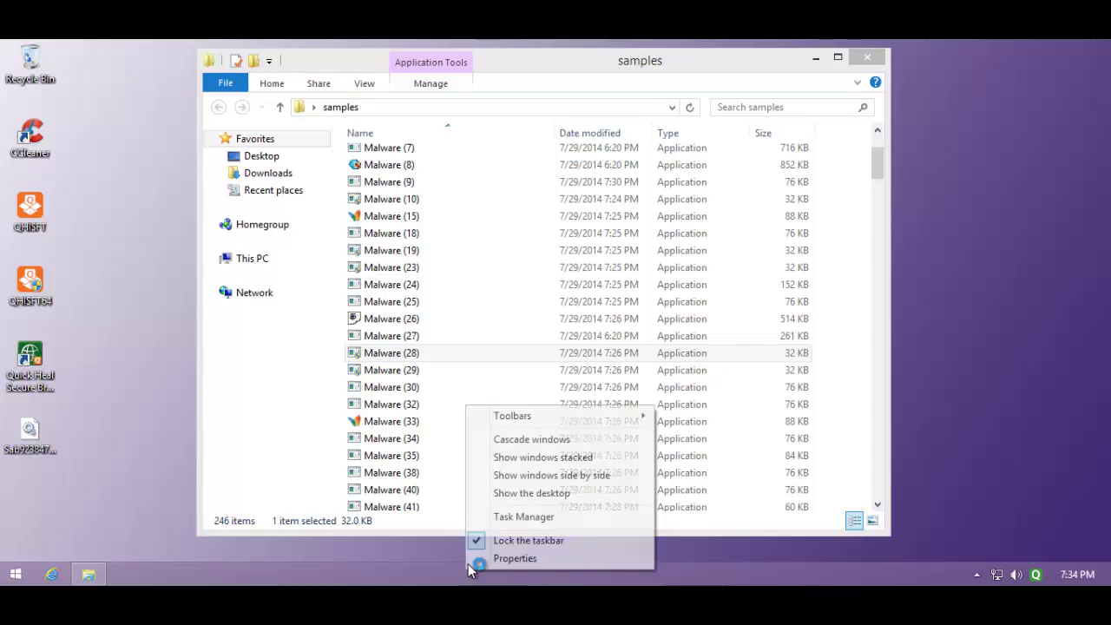
{"action": "left_click", "coordinate": [500, 517]}
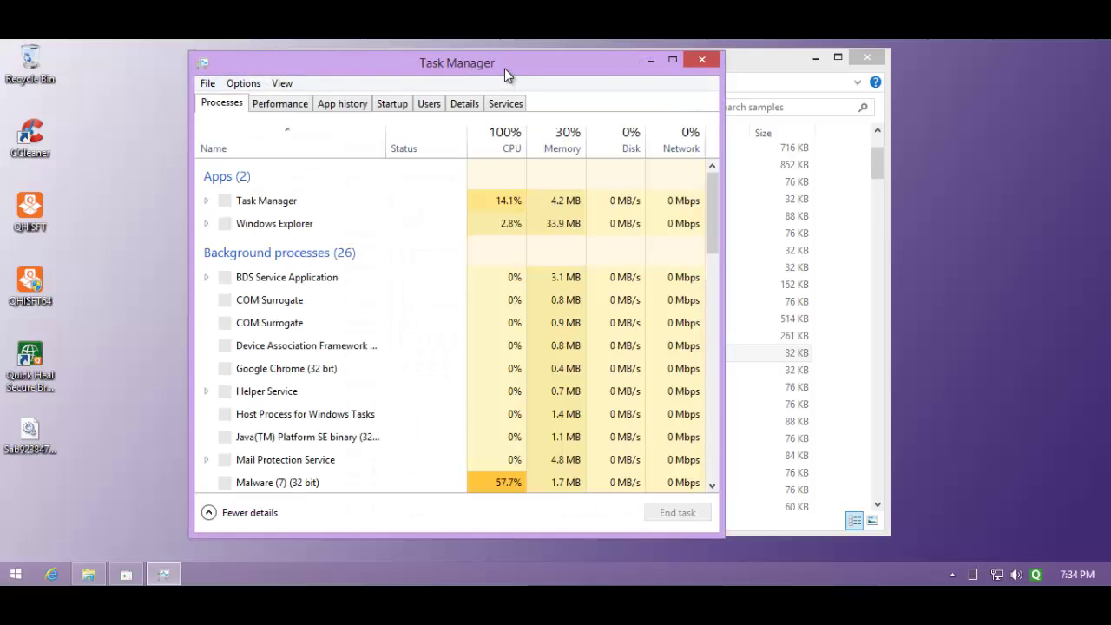
{"action": "left_click_drag", "start_coordinate": [509, 68], "coordinate": [595, 64]}
Examine the background processes and their CPU usage, including Malware (7) and the Java(TM) Platform SE binary, and close Task Manager
{"action": "left_click", "coordinate": [444, 405]}
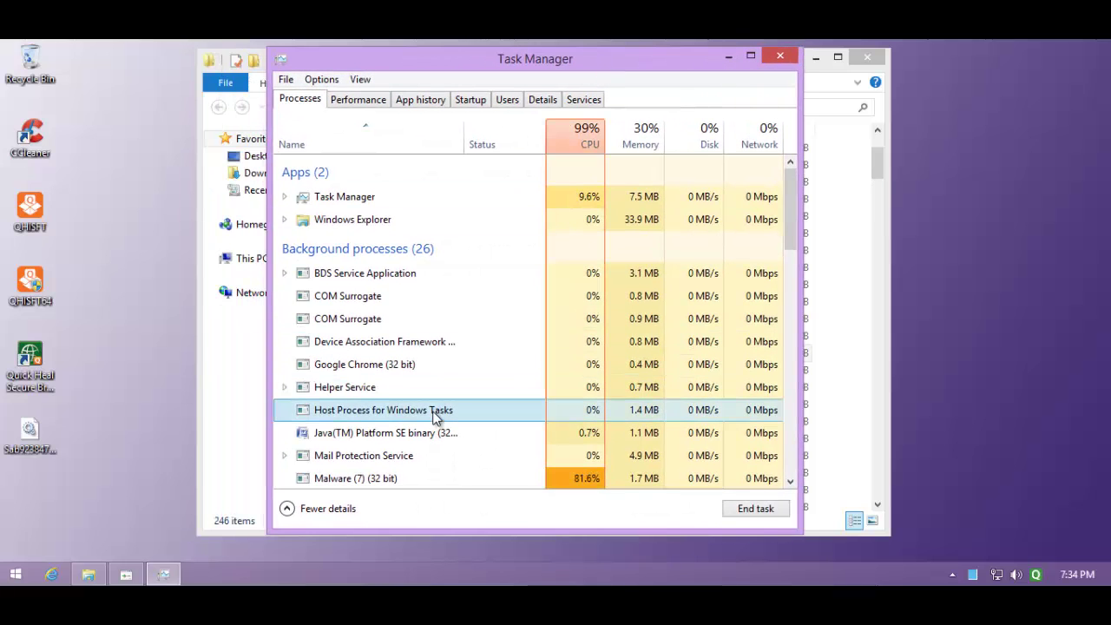
{"action": "scroll", "coordinate": [453, 410], "scroll_direction": "down", "scroll_amount": 1}
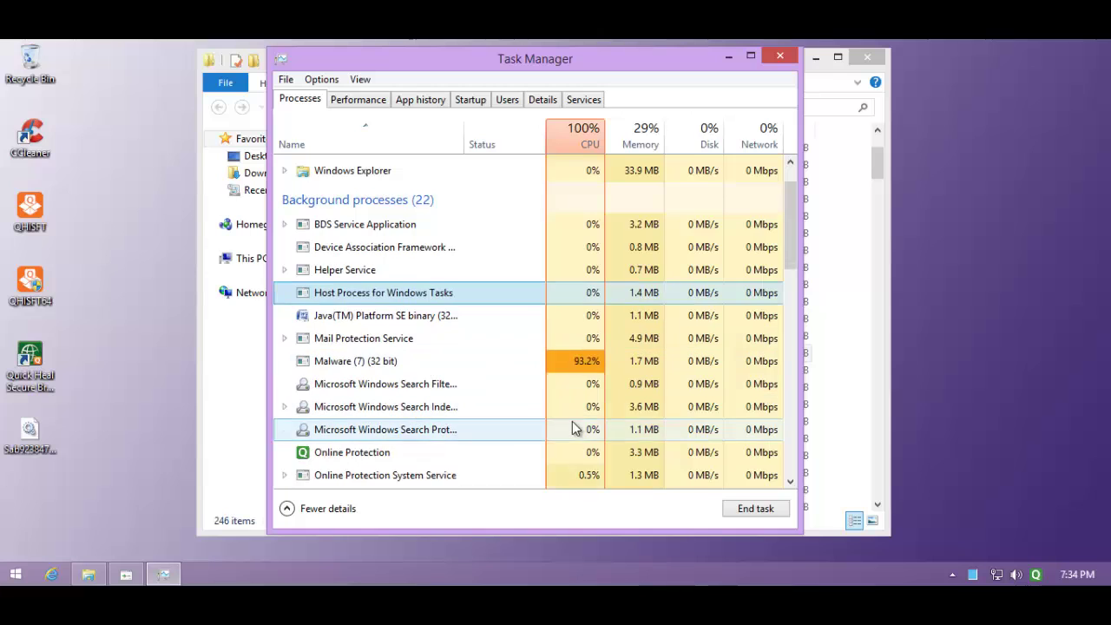
{"action": "scroll", "coordinate": [576, 427], "scroll_direction": "down", "scroll_amount": 1}
{"action": "left_click", "coordinate": [448, 311]}
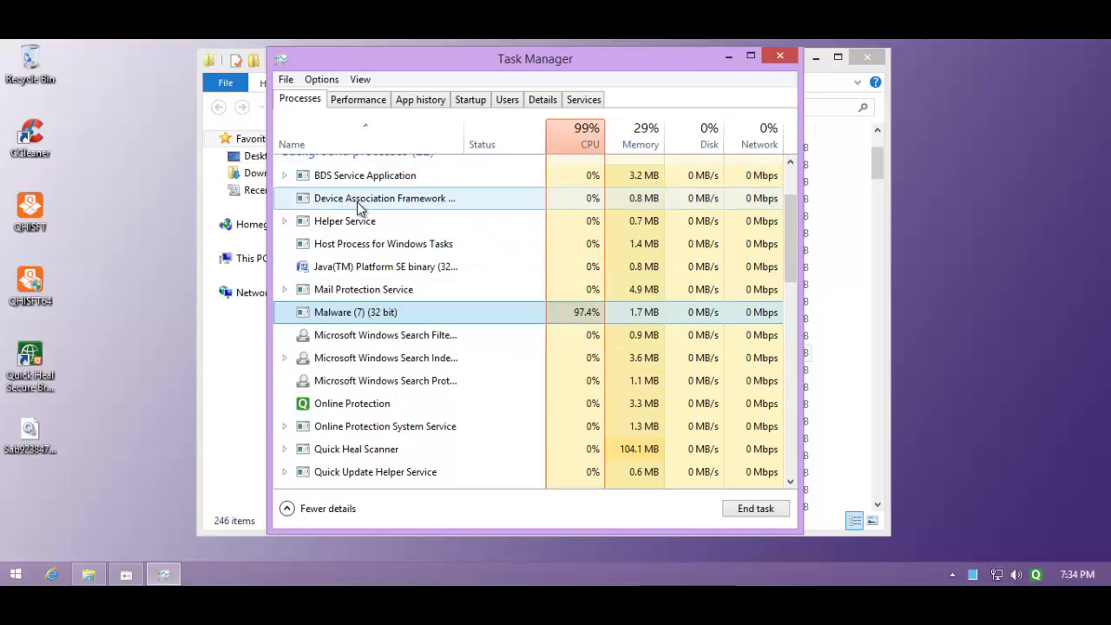
{"action": "left_click", "coordinate": [355, 274]}
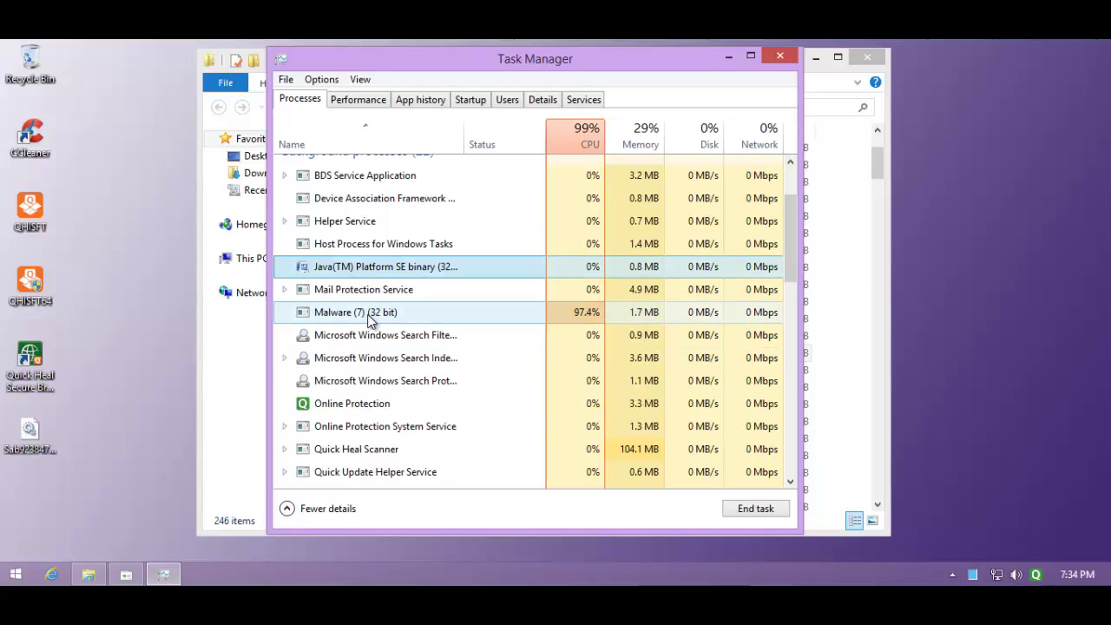
{"action": "left_click", "coordinate": [368, 314]}
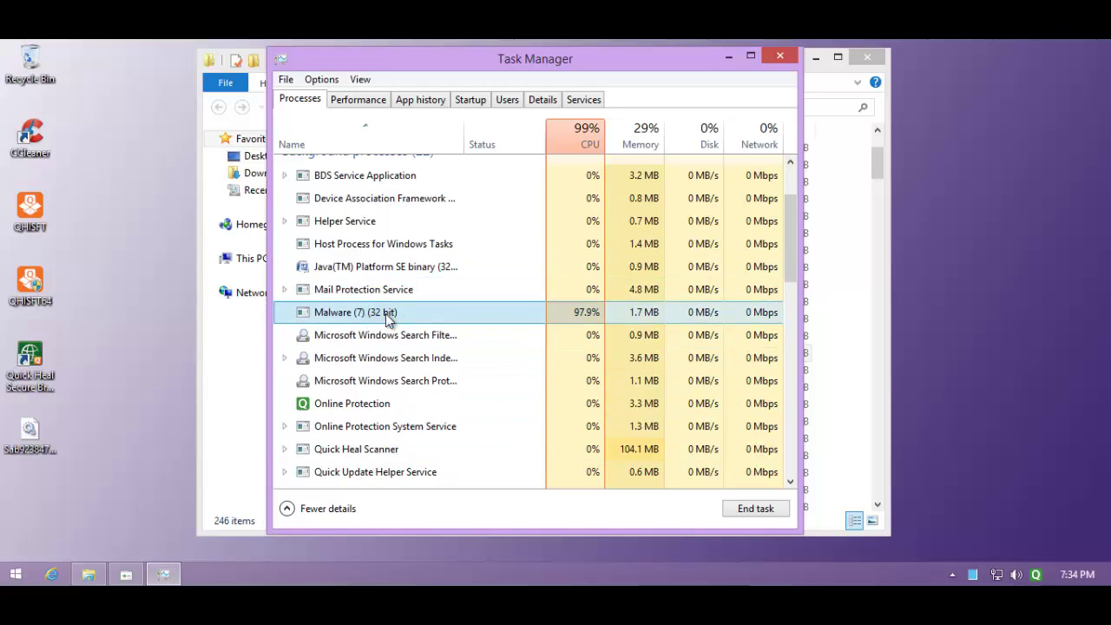
{"action": "scroll", "coordinate": [479, 356], "scroll_direction": "down", "scroll_amount": 3}
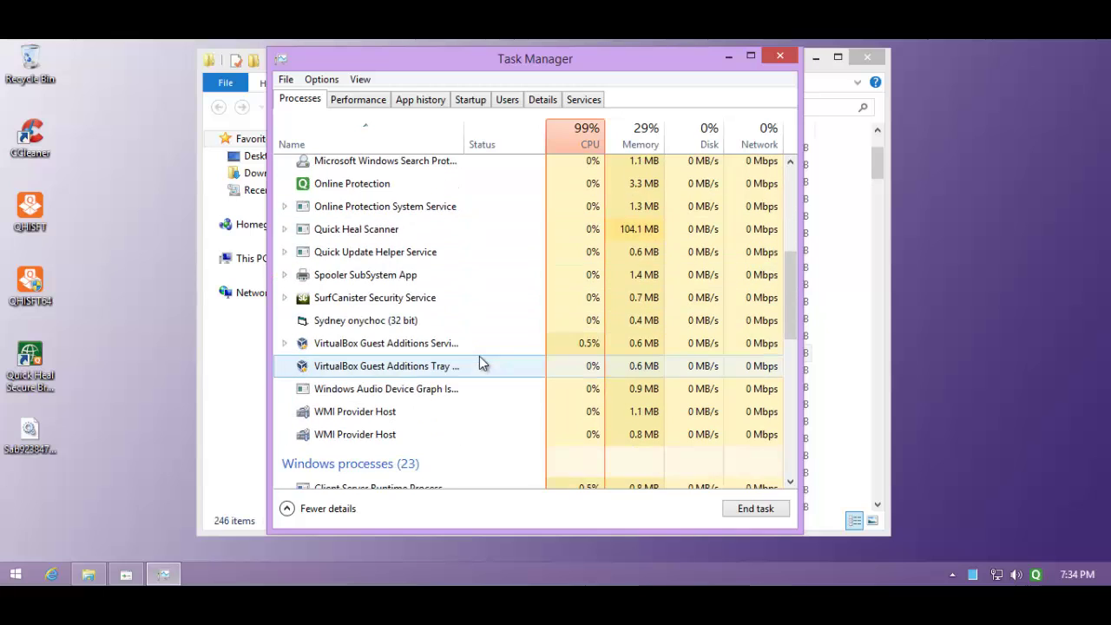
{"action": "scroll", "coordinate": [479, 356], "scroll_direction": "up", "scroll_amount": 2}
{"action": "left_click", "coordinate": [781, 56]}
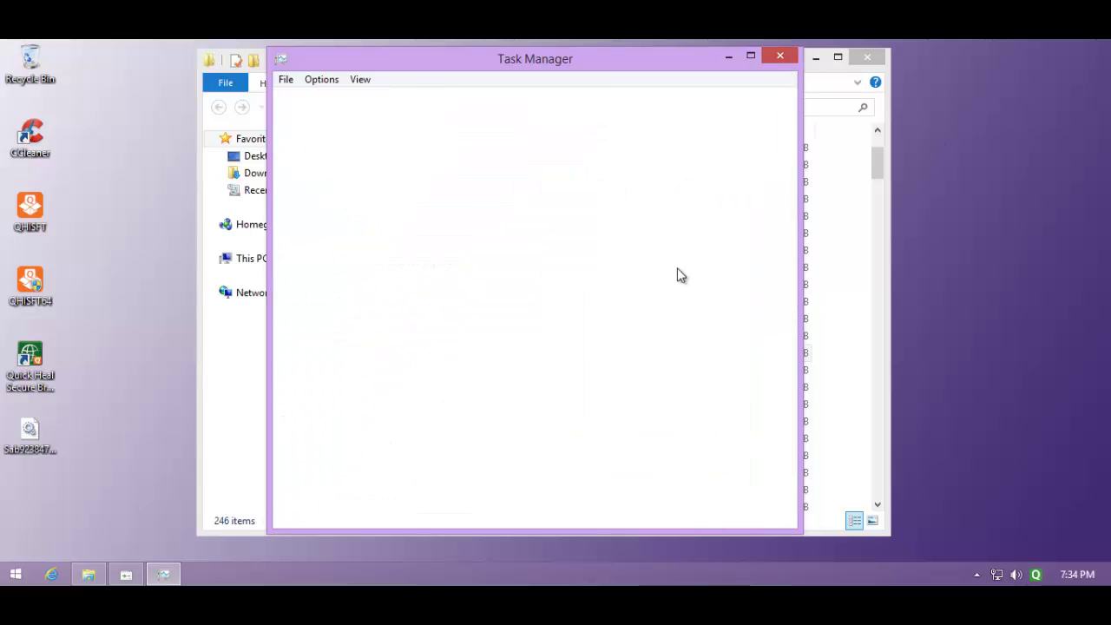
{"action": "left_click", "coordinate": [672, 380]}
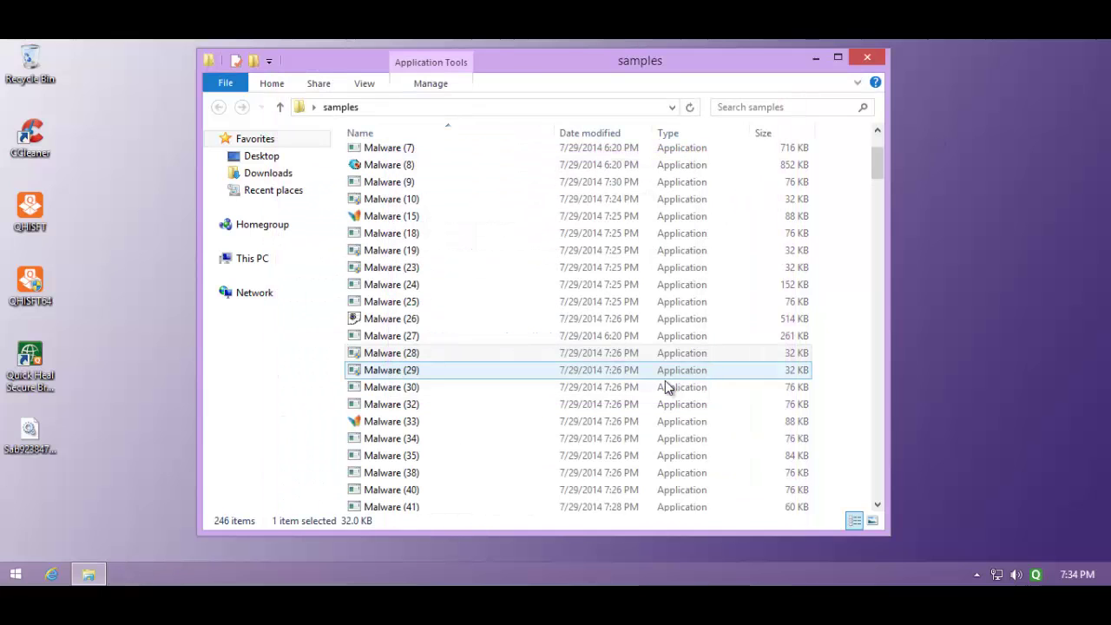
Run the Malware (33), Malware (30), Malware (77) and Malware (76) applications from the samples folder
{"action": "double_click", "coordinate": [457, 421]}
{"action": "double_click", "coordinate": [479, 387]}
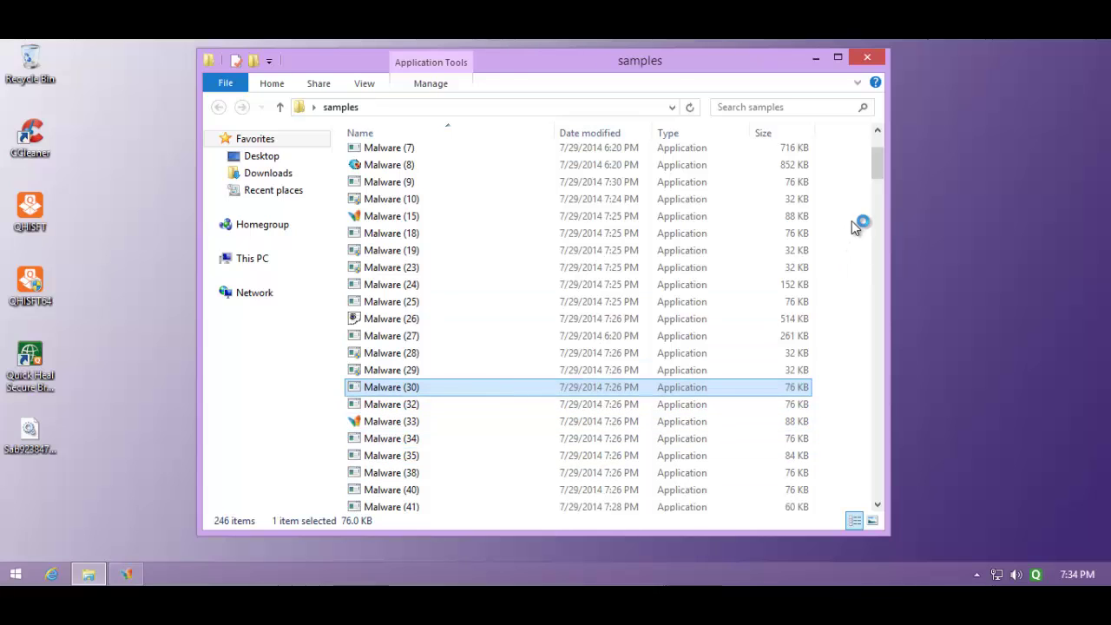
{"action": "left_click_drag", "start_coordinate": [876, 166], "coordinate": [871, 201]}
{"action": "left_click", "coordinate": [366, 377]}
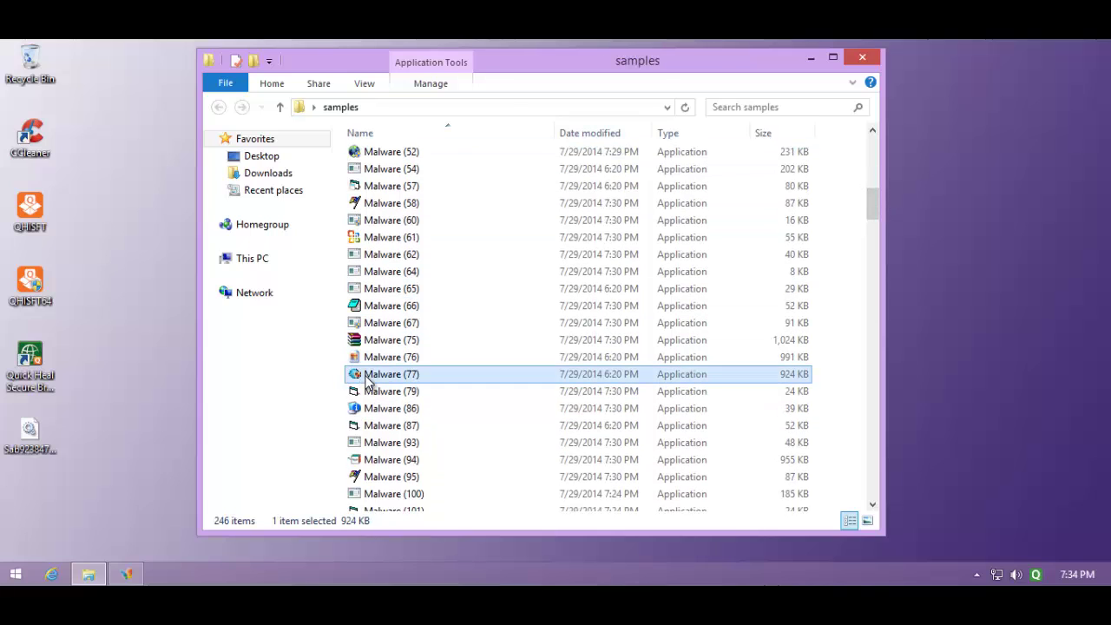
{"action": "double_click", "coordinate": [377, 360]}
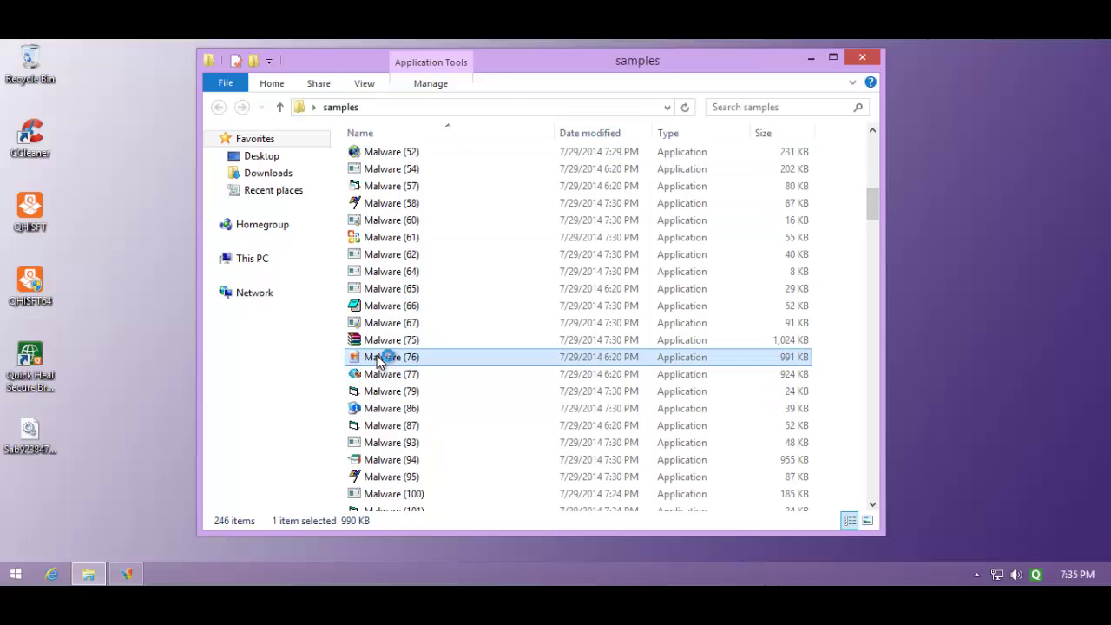
Run Malware (67) and Malware (66), allowing the program identified as Adobe Updater to make changes to the computer
{"action": "left_click", "coordinate": [391, 322]}
{"action": "left_click", "coordinate": [394, 307]}
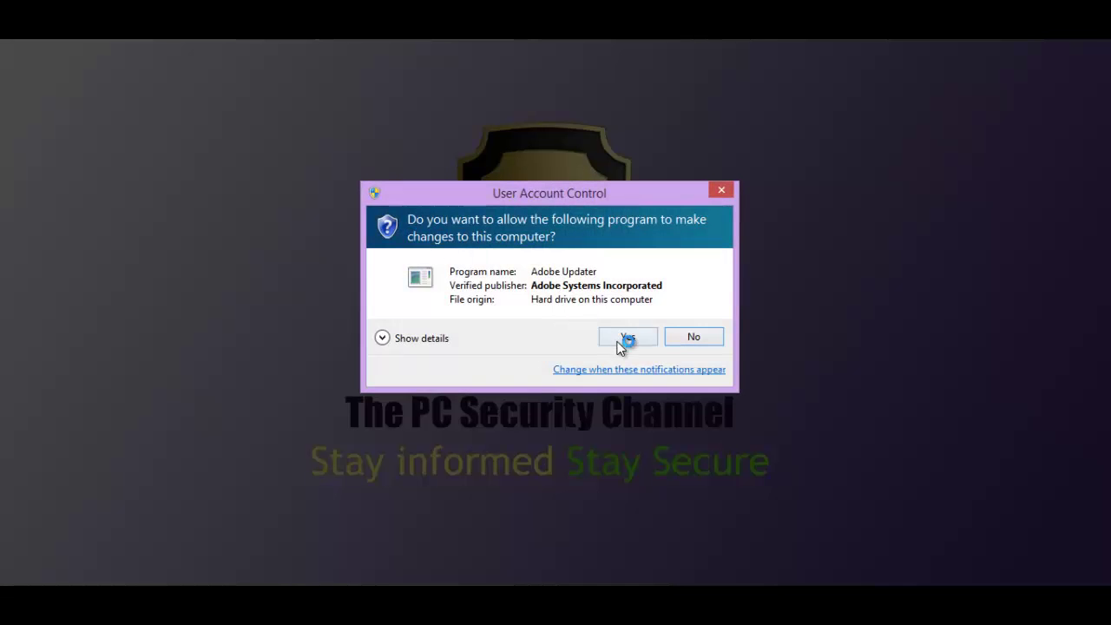
{"action": "left_click", "coordinate": [614, 336]}
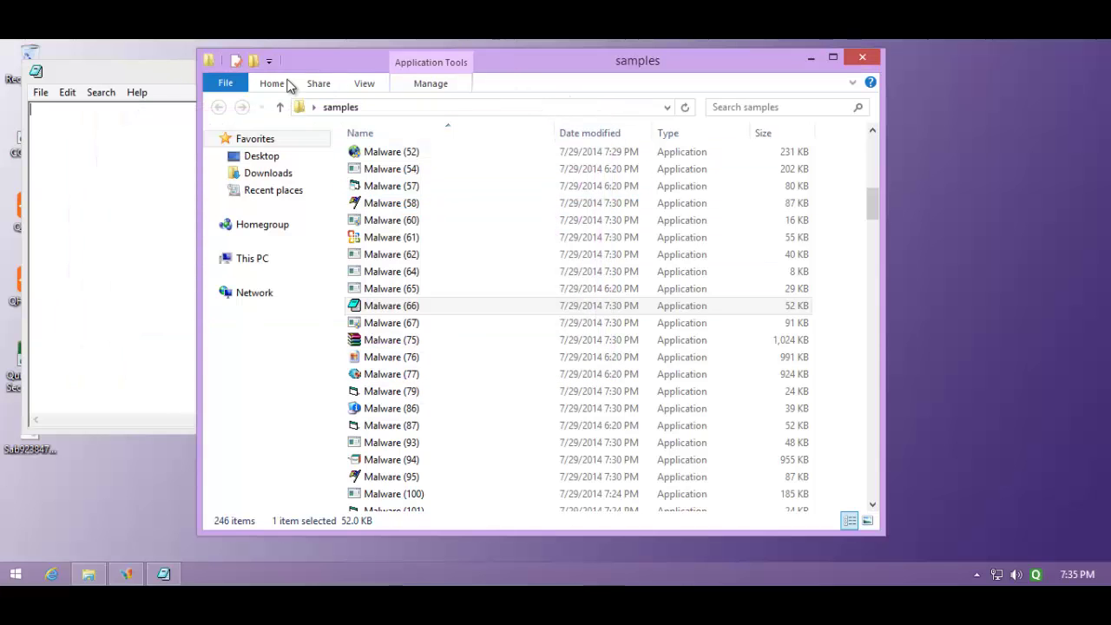
Close the blank text editor window, run Malware (75), and dismiss the Malware (76).exe error and Virus Protection notification
{"action": "left_click", "coordinate": [132, 77]}
{"action": "left_click", "coordinate": [823, 67]}
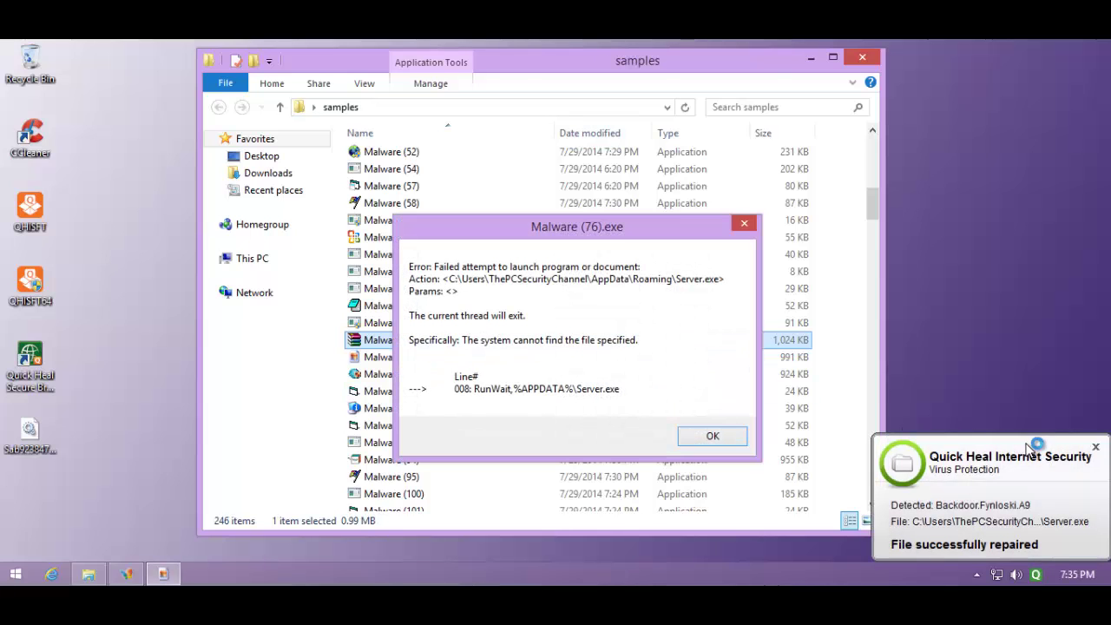
{"action": "left_click", "coordinate": [704, 434]}
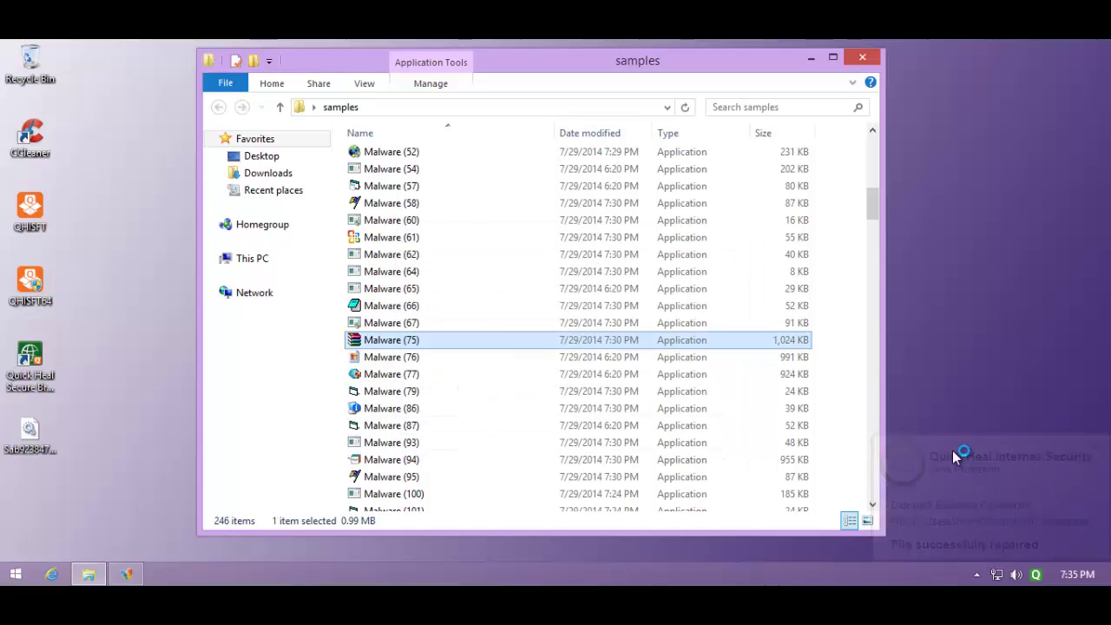
{"action": "left_click", "coordinate": [1095, 448]}
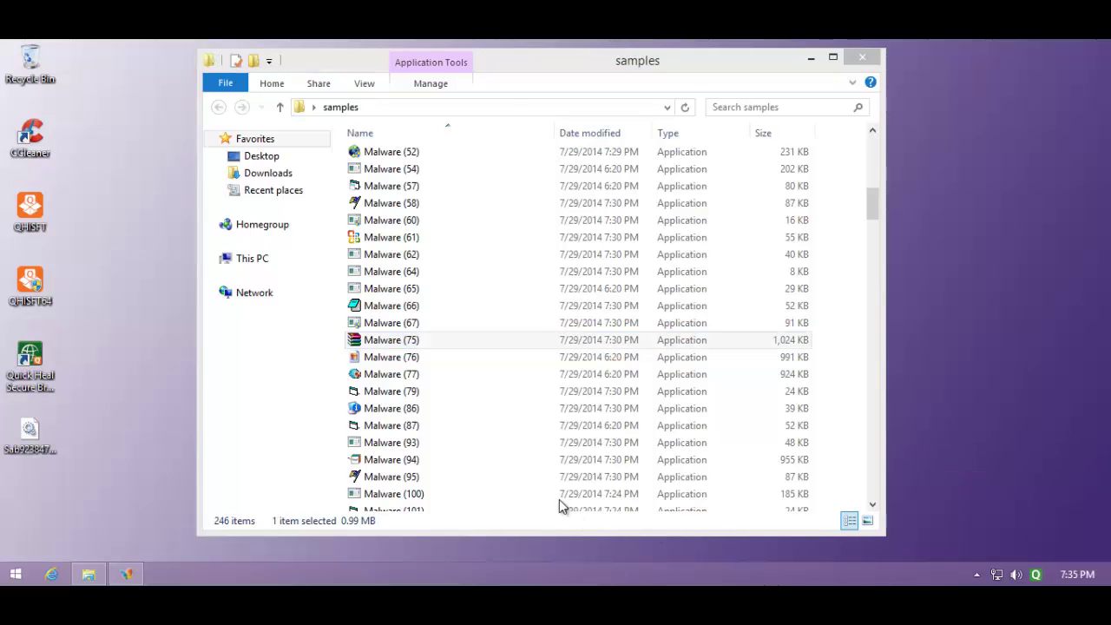
Run Malware (79), cancel the WinRAR integration settings and close the WinRAR window
{"action": "left_click", "coordinate": [434, 394]}
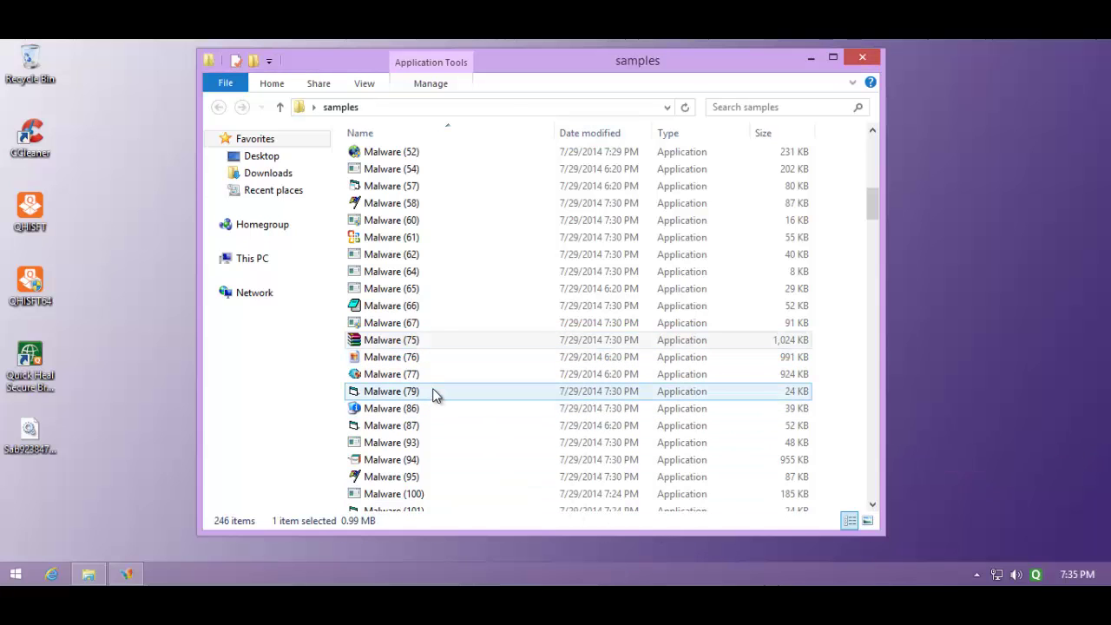
{"action": "double_click", "coordinate": [434, 393]}
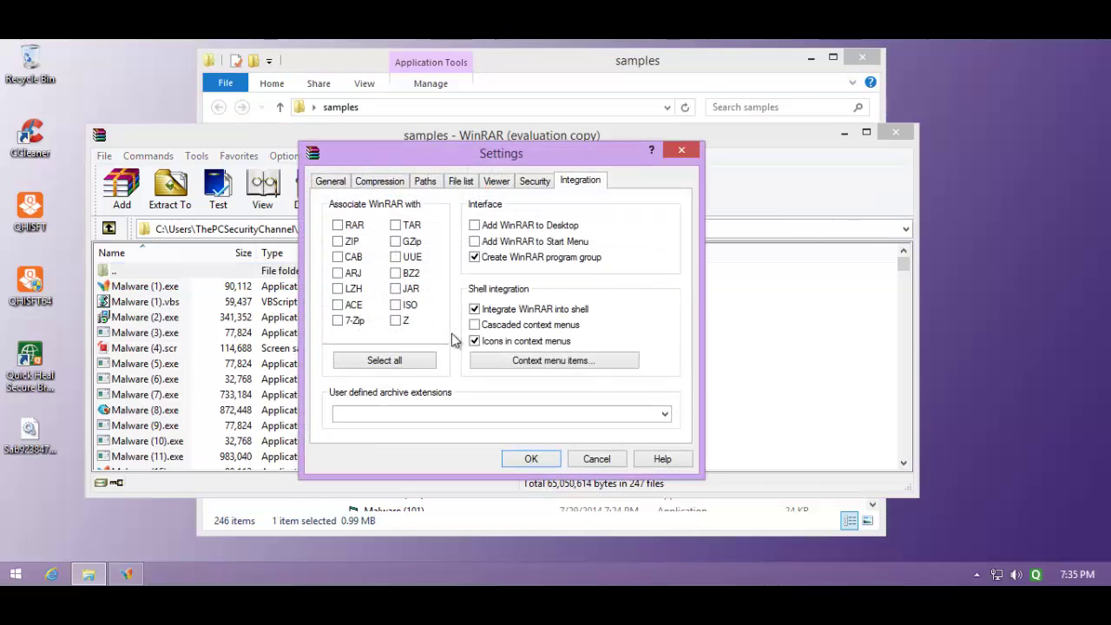
{"action": "left_click", "coordinate": [595, 460]}
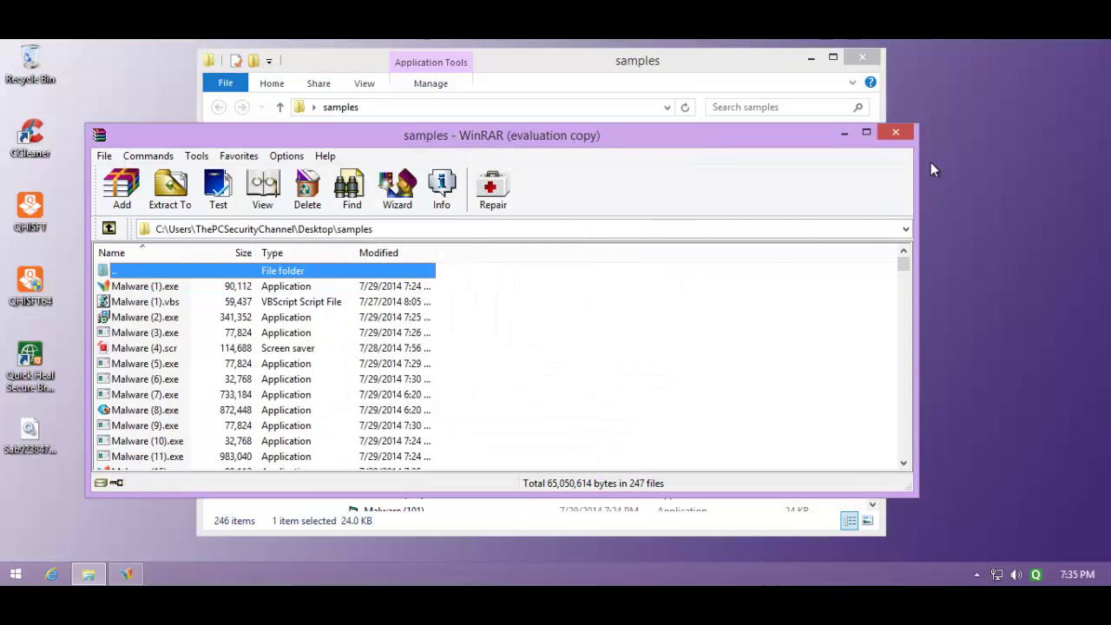
{"action": "left_click", "coordinate": [898, 136]}
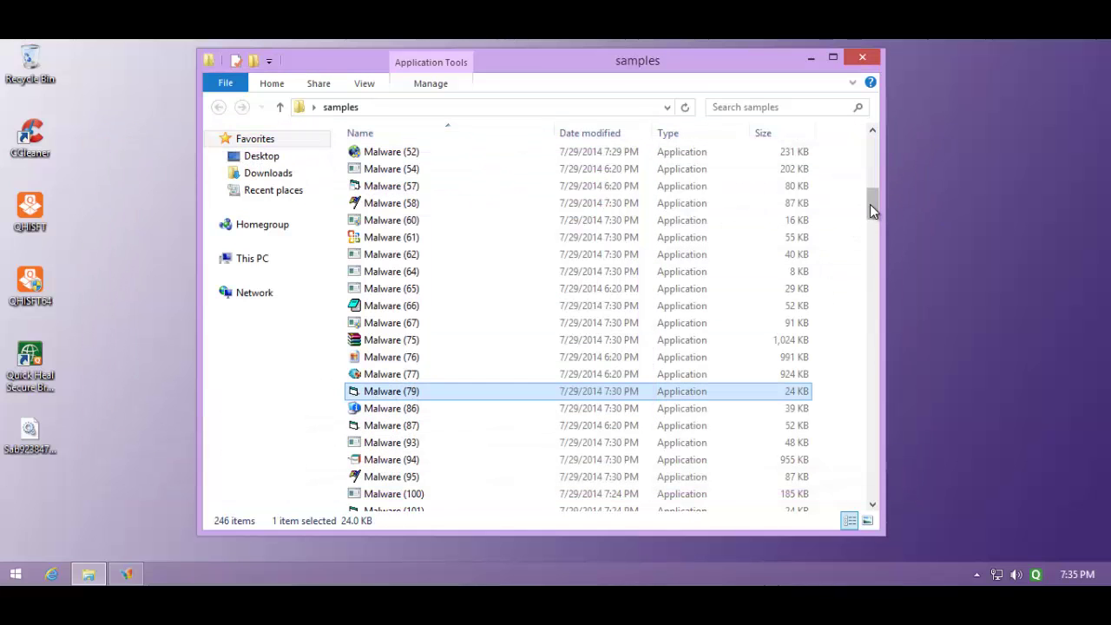
Run Malware (94), dismiss its file access error, and run Malware (95) and Malware (100)
{"action": "left_click_drag", "start_coordinate": [869, 204], "coordinate": [872, 225]}
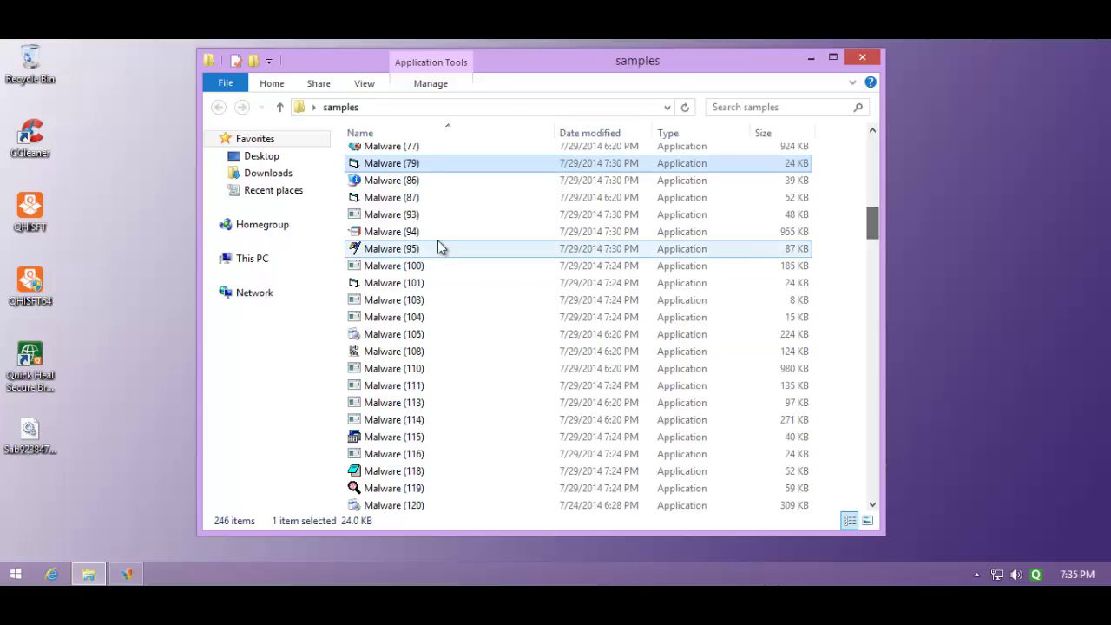
{"action": "left_click", "coordinate": [440, 233]}
{"action": "double_click", "coordinate": [441, 231]}
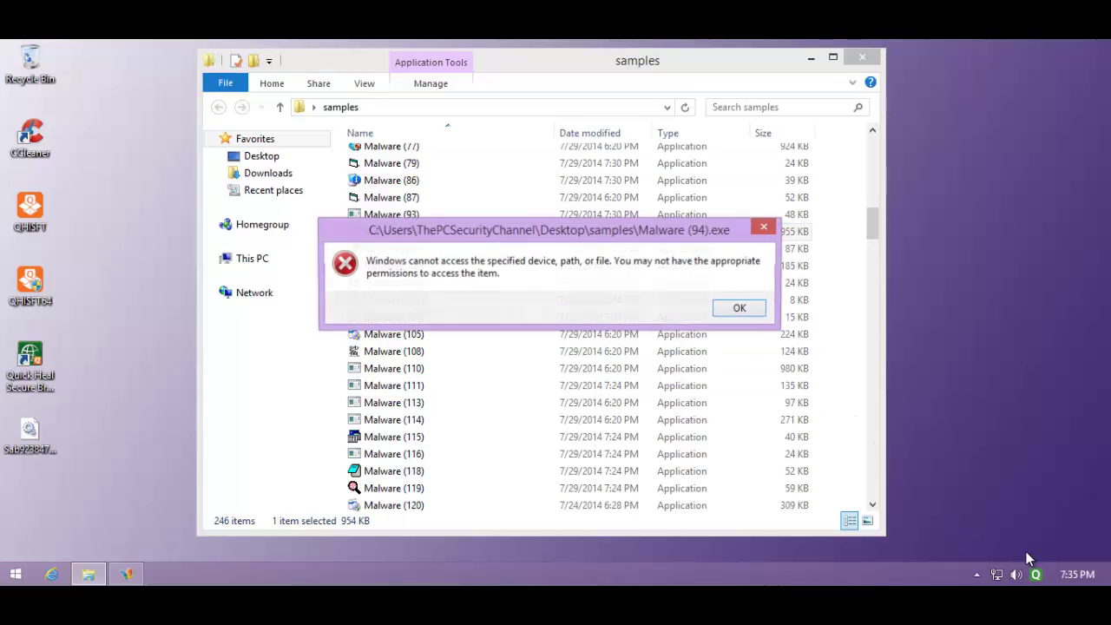
{"action": "left_click", "coordinate": [740, 310]}
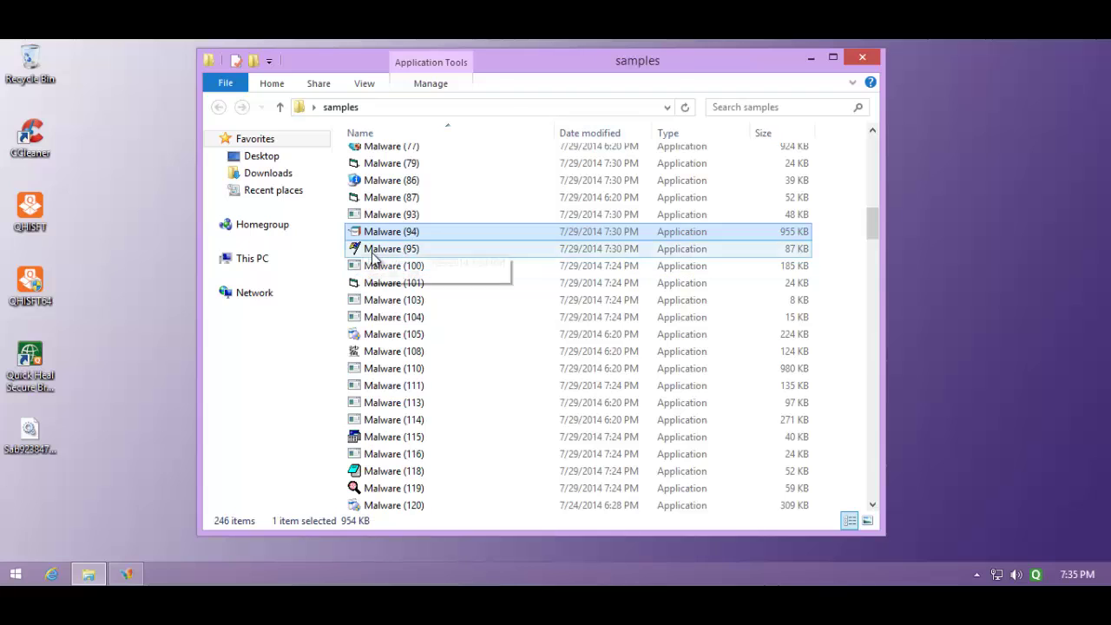
{"action": "left_click", "coordinate": [373, 250]}
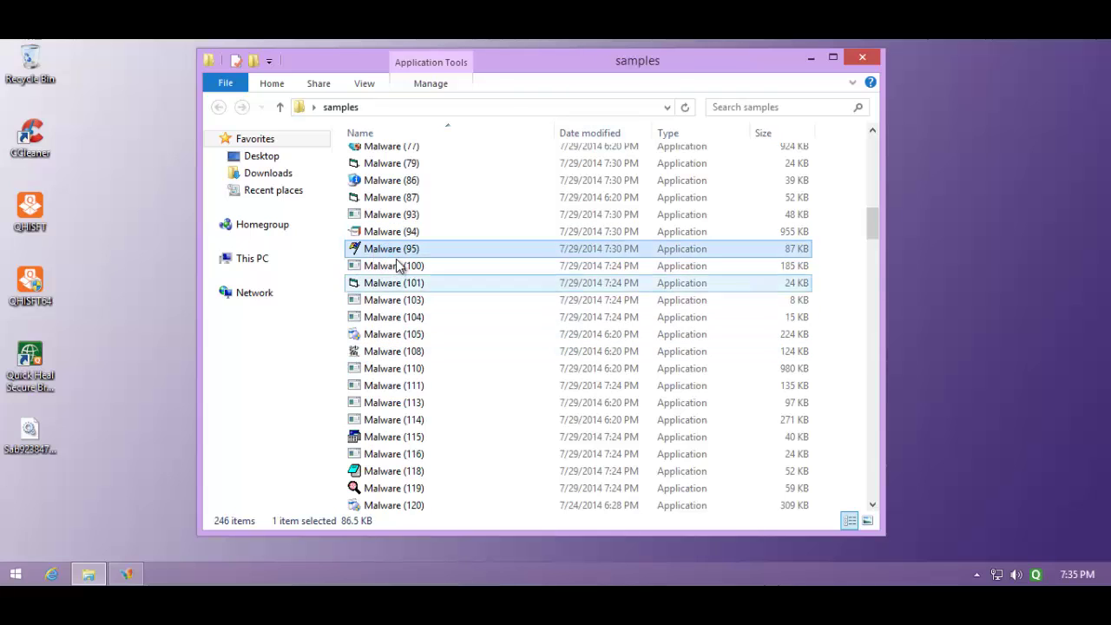
{"action": "left_click", "coordinate": [425, 267]}
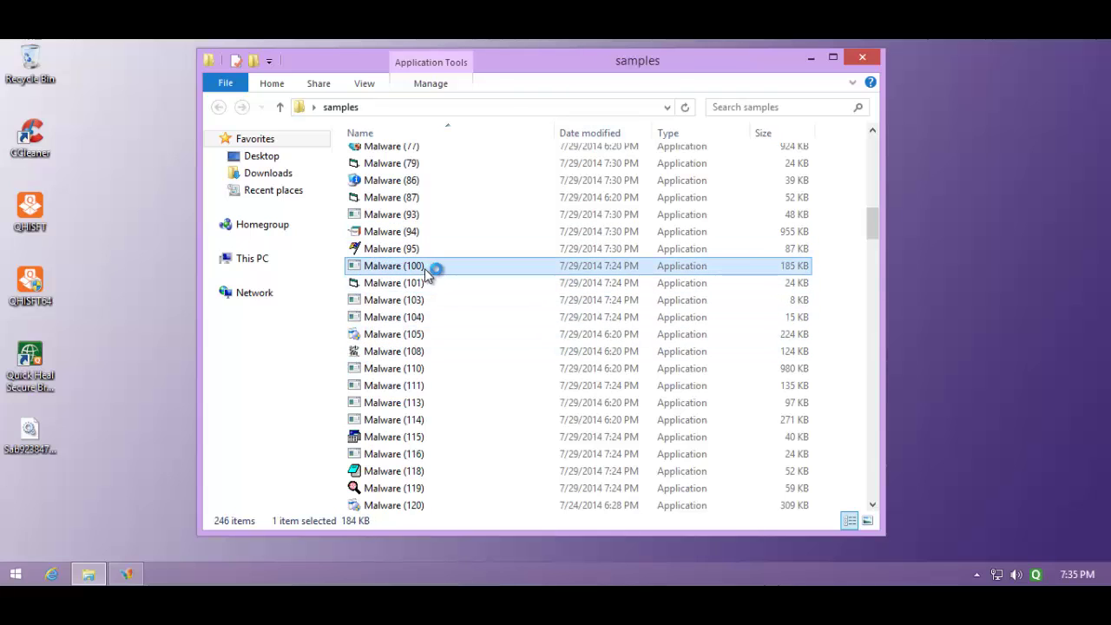
Run Malware (101), Malware (104) and Malware (105) from the samples folder
{"action": "left_click", "coordinate": [402, 284]}
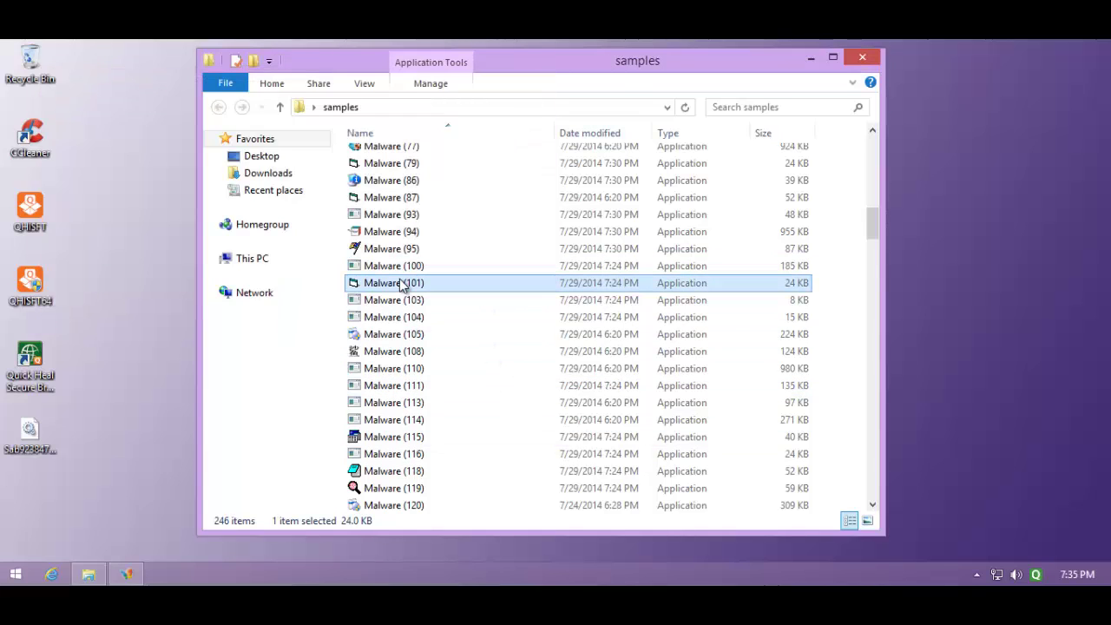
{"action": "double_click", "coordinate": [412, 288]}
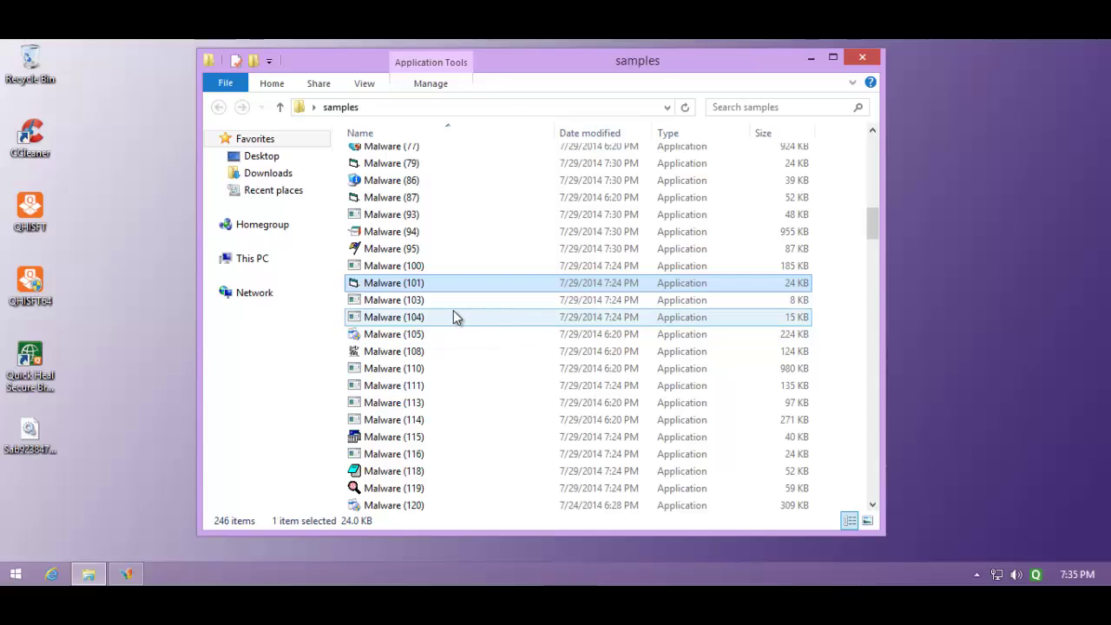
{"action": "left_click", "coordinate": [453, 314]}
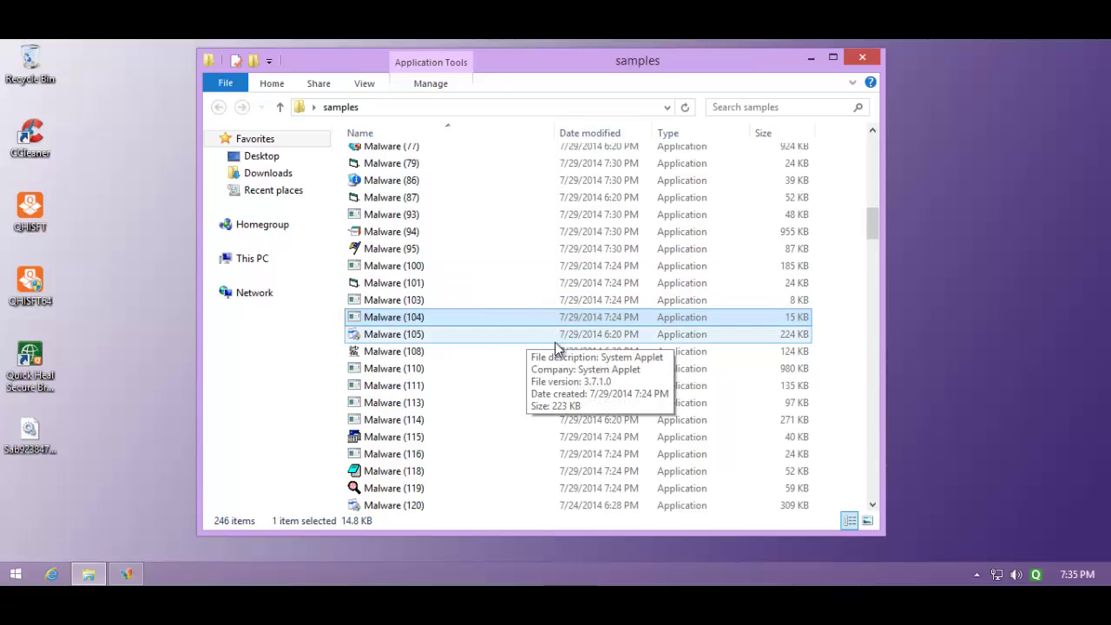
{"action": "left_click", "coordinate": [455, 336]}
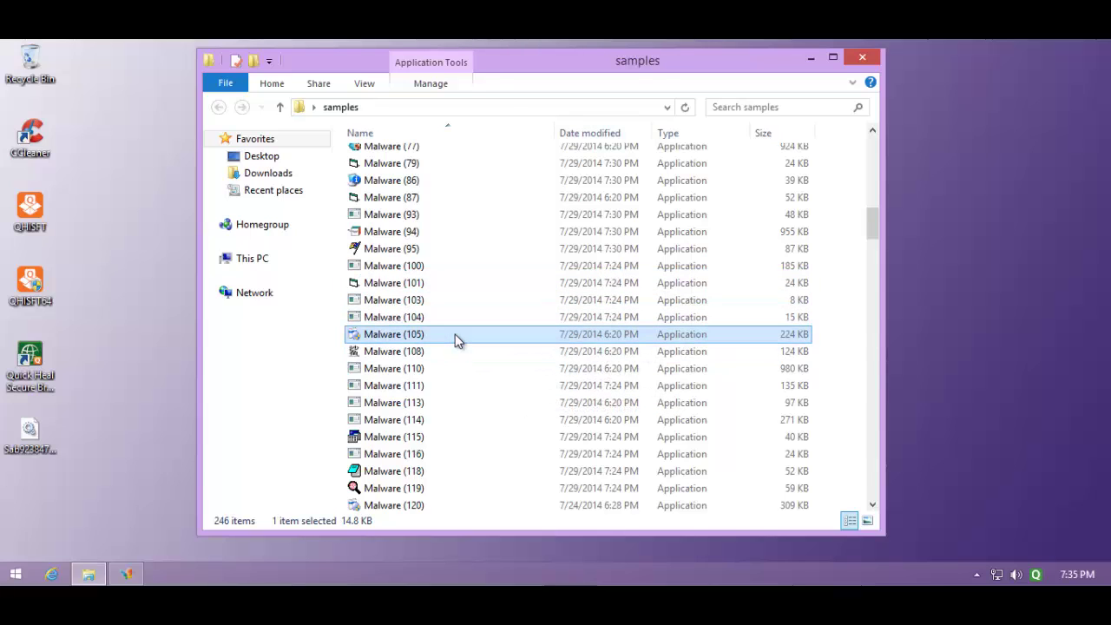
{"action": "double_click", "coordinate": [457, 336]}
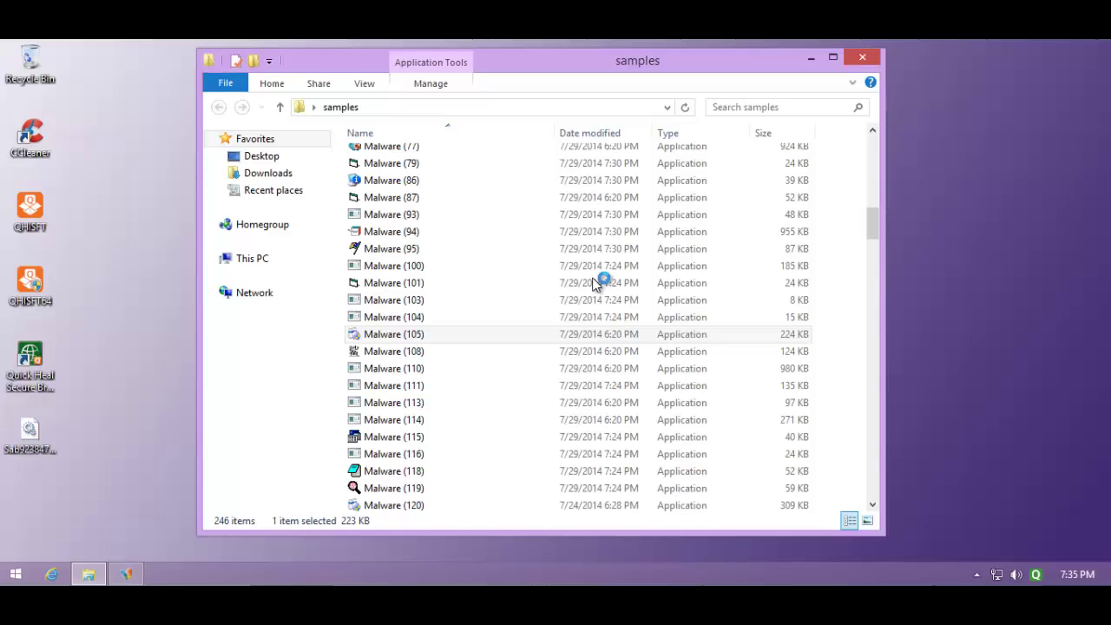
Run Malware (110), leave the name editing of Malware (115), and run Malware (114)
{"action": "scroll", "coordinate": [873, 229], "scroll_direction": "down", "scroll_amount": 1}
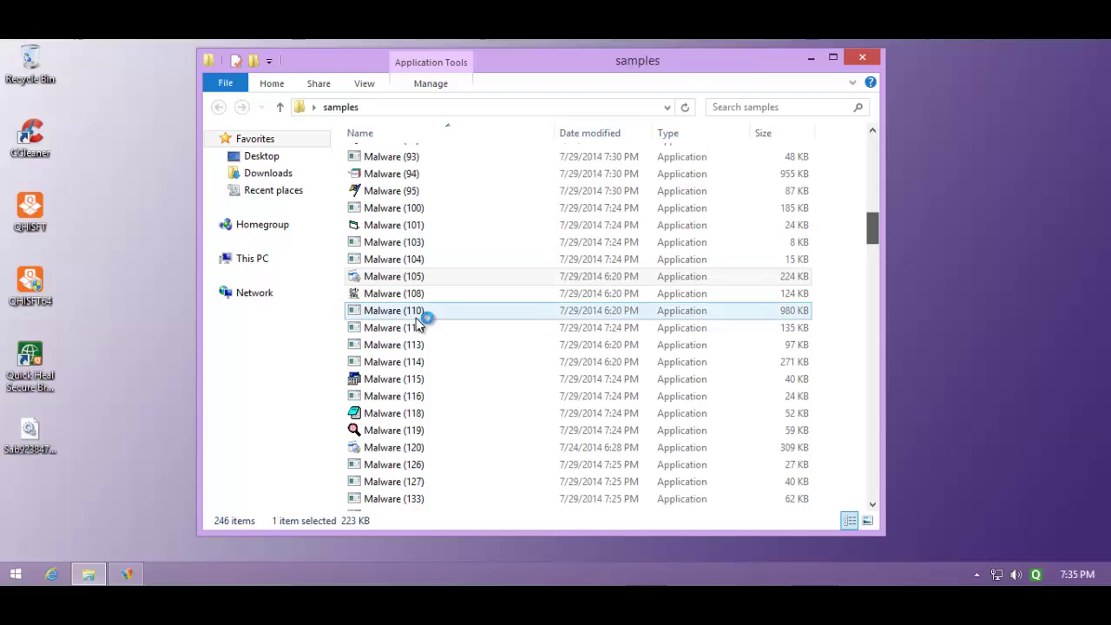
{"action": "left_click", "coordinate": [415, 312]}
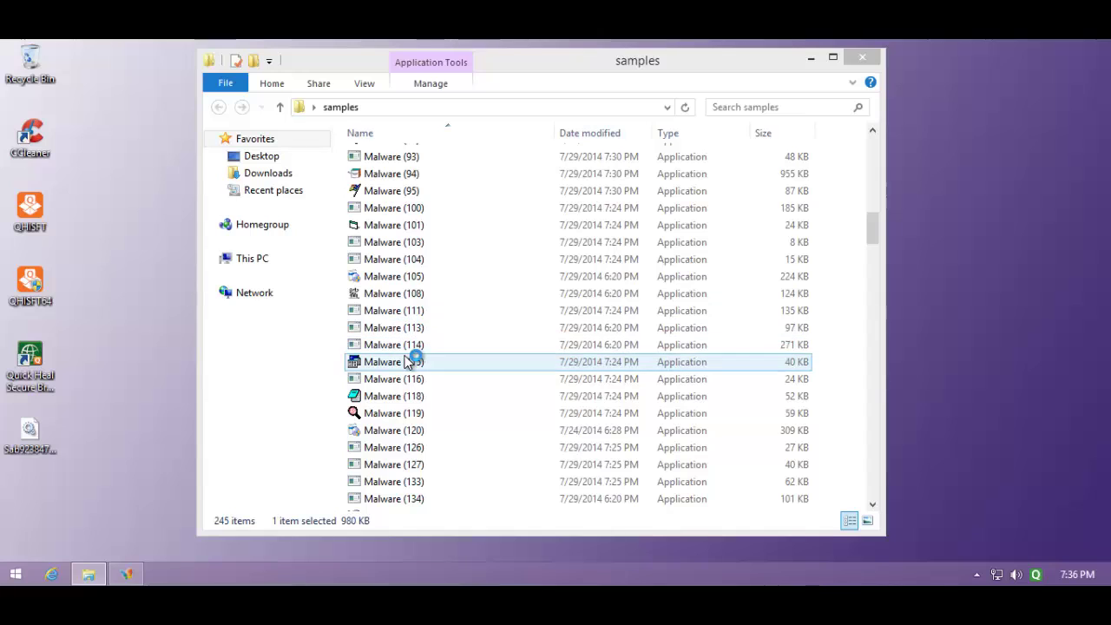
{"action": "left_click", "coordinate": [407, 363]}
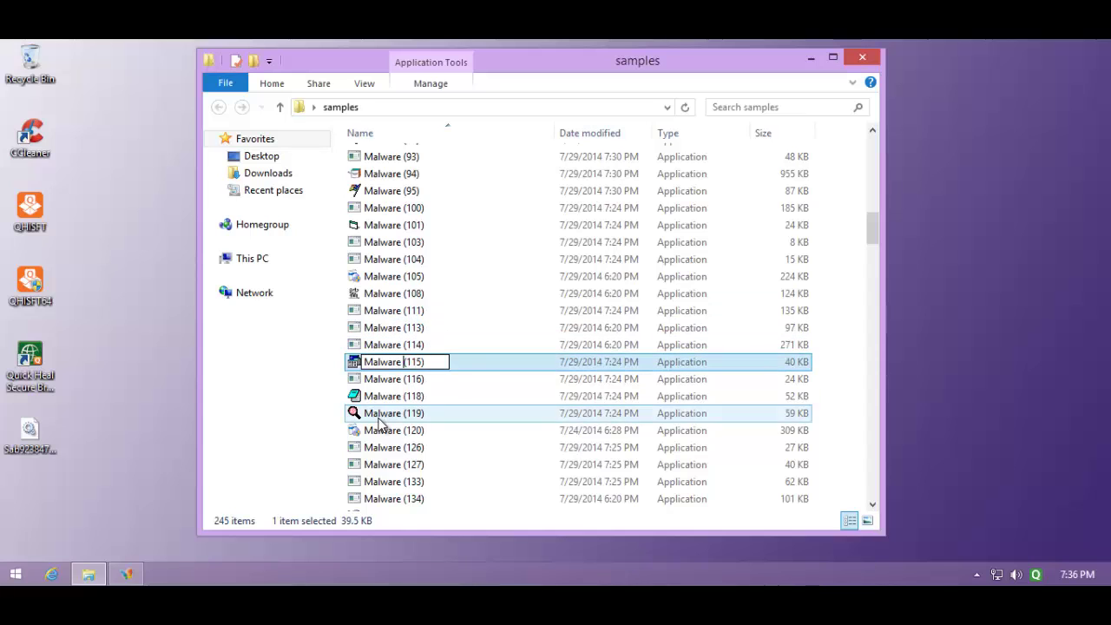
{"action": "left_click", "coordinate": [487, 352]}
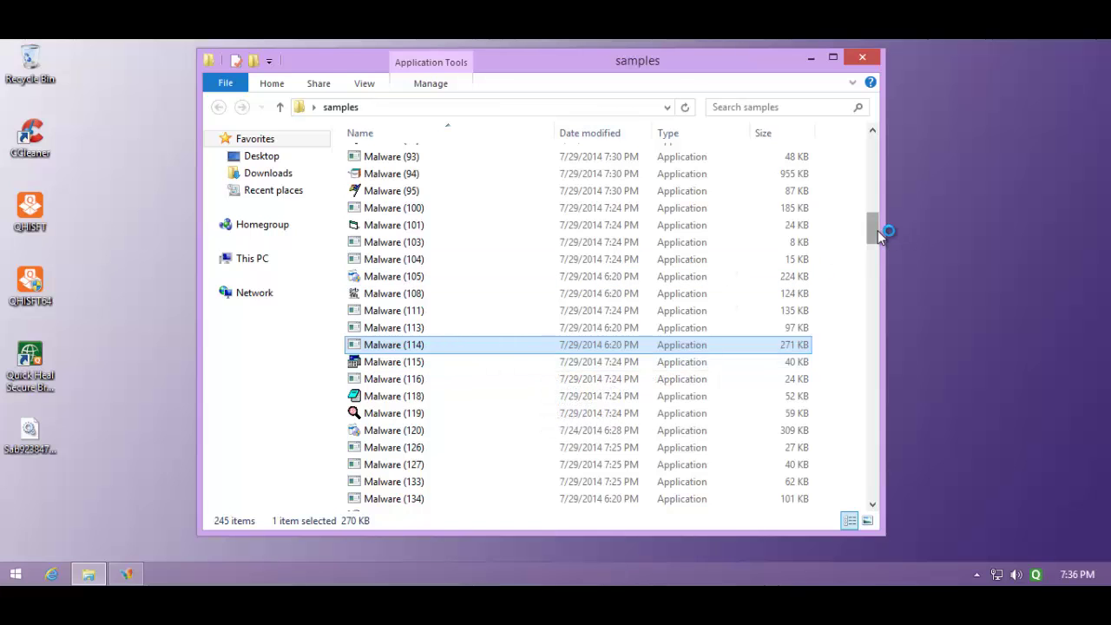
Run Malware (126) and Malware (162), and try to bring up Quick Heal Internet Security
{"action": "mouse_move", "coordinate": [877, 230]}
{"action": "left_mouse_down"}
{"action": "mouse_move", "coordinate": [875, 249]}
{"action": "mouse_move", "coordinate": [874, 240]}
{"action": "left_mouse_up"}
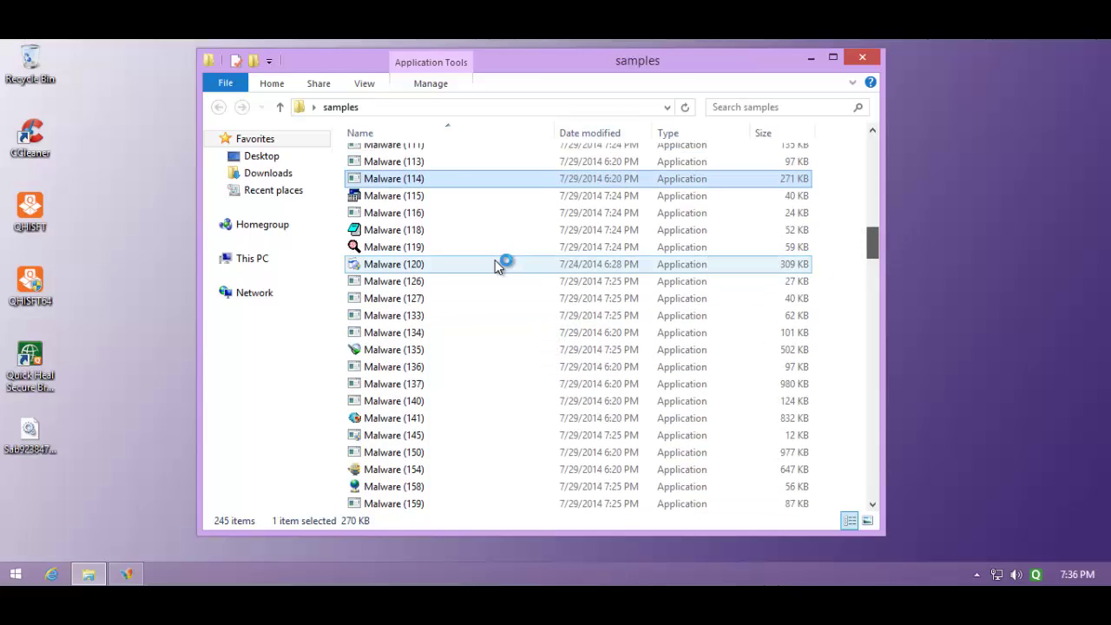
{"action": "left_click", "coordinate": [425, 285]}
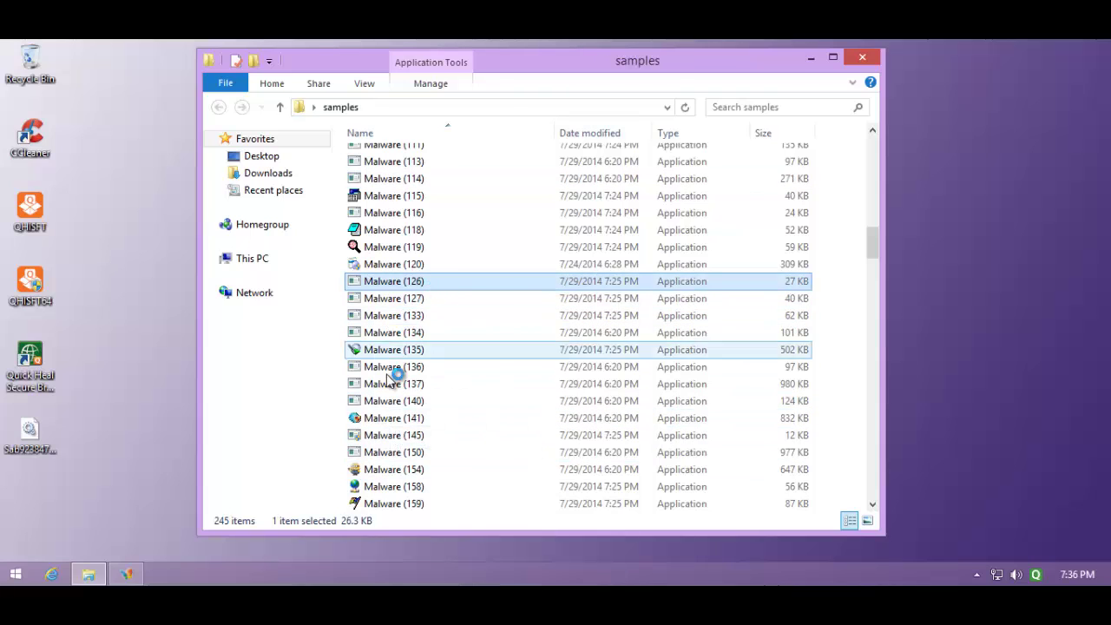
{"action": "scroll", "coordinate": [512, 386], "scroll_direction": "down", "scroll_amount": 4}
{"action": "left_click", "coordinate": [409, 350]}
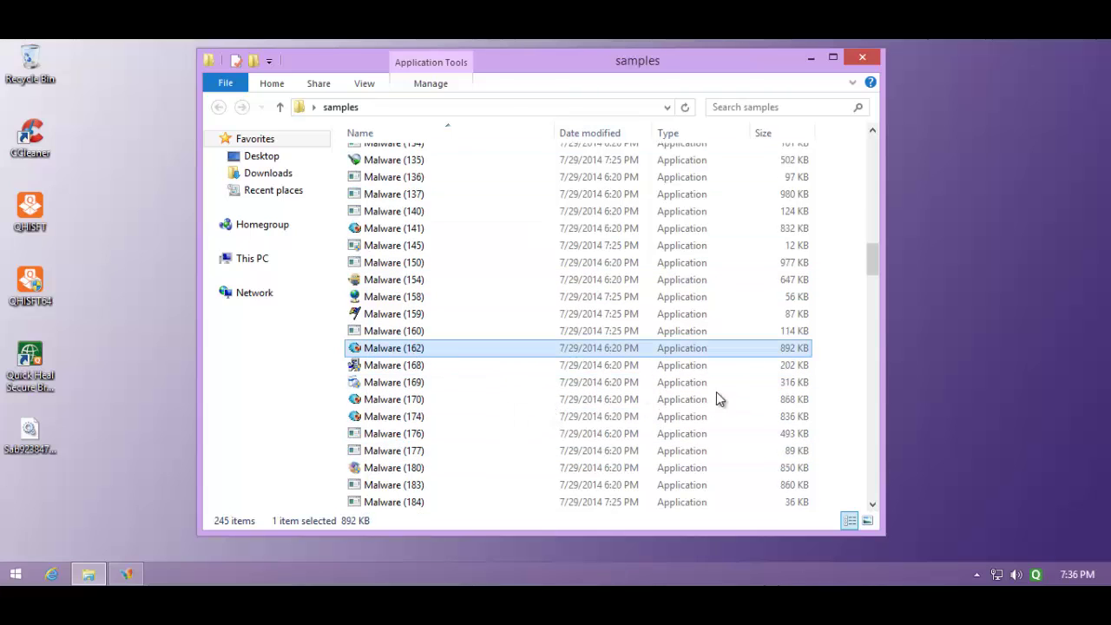
{"action": "double_click", "coordinate": [1036, 574]}
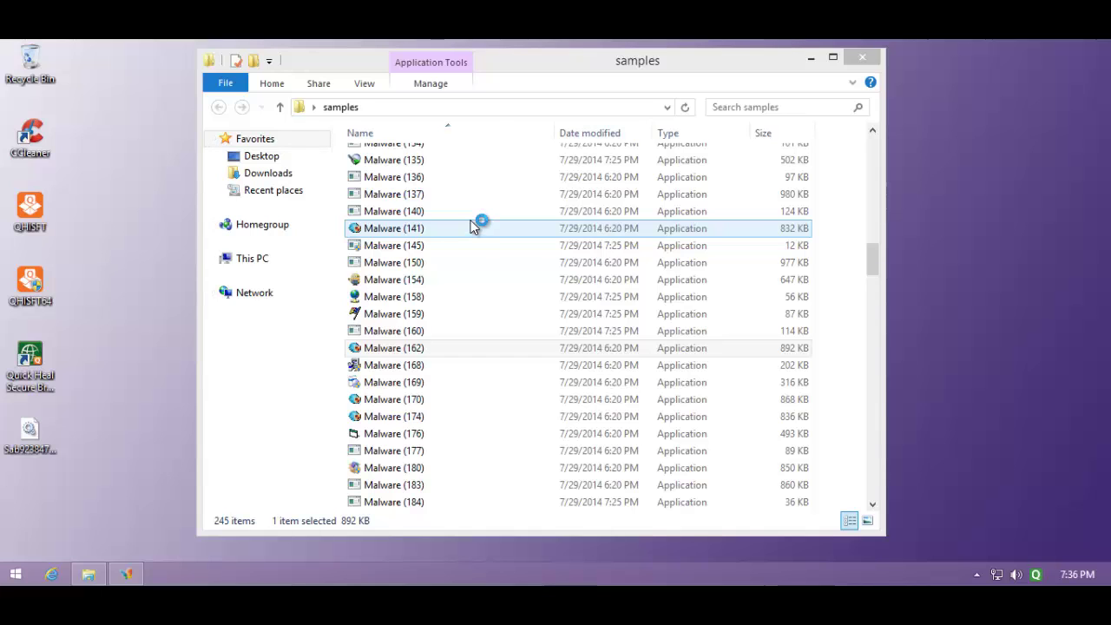
Run Malware (180) and allow it to make changes to the computer
{"action": "scroll", "coordinate": [876, 278], "scroll_direction": "down", "scroll_amount": 4}
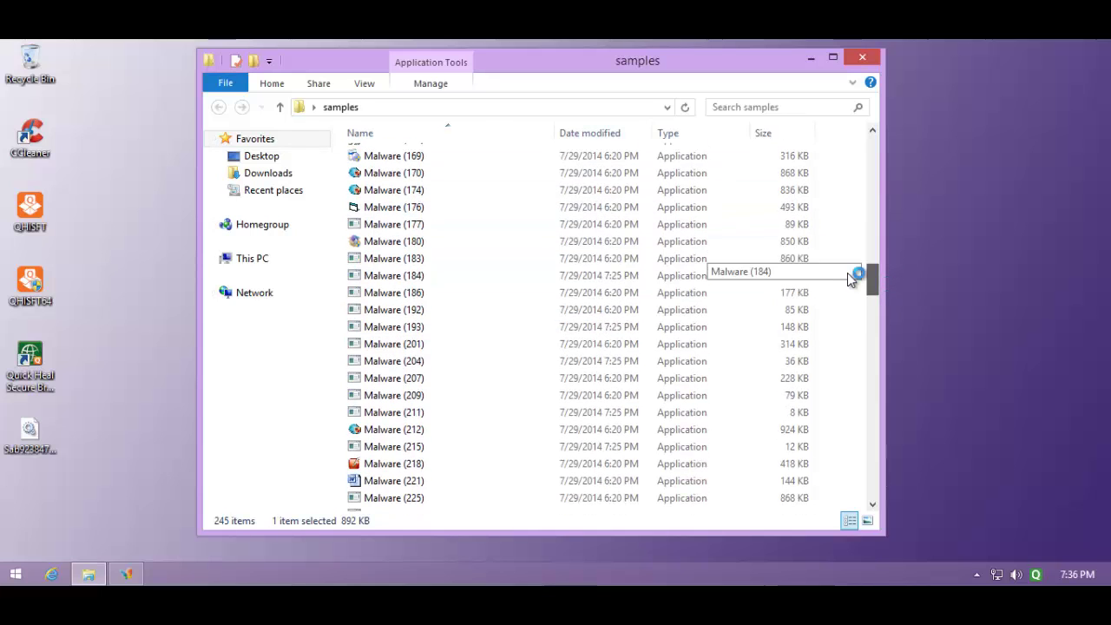
{"action": "double_click", "coordinate": [390, 232]}
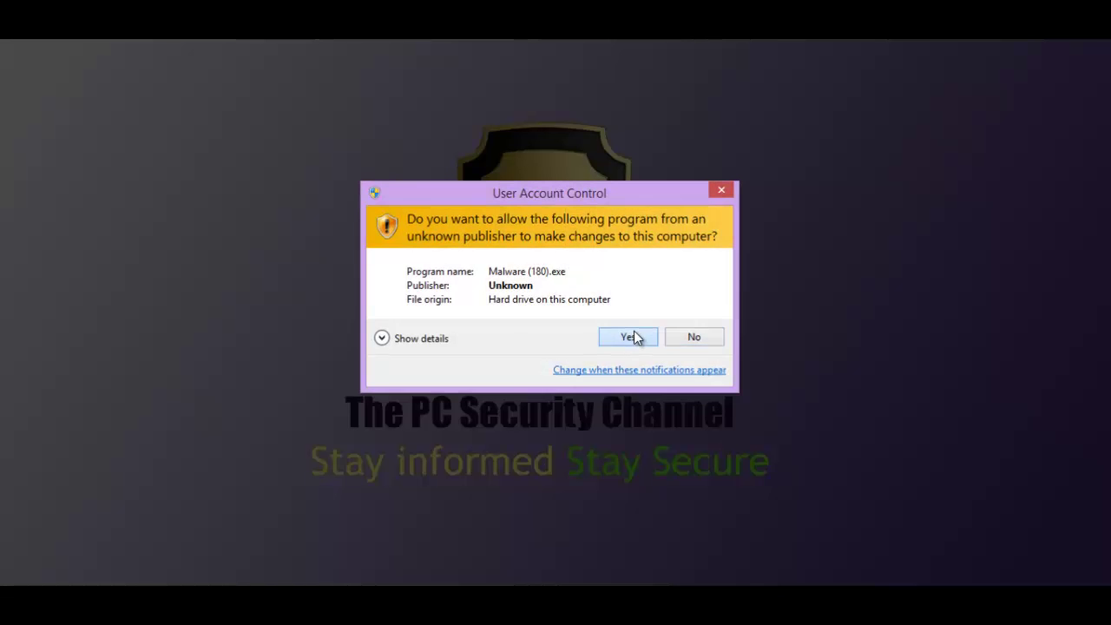
{"action": "left_click", "coordinate": [627, 335]}
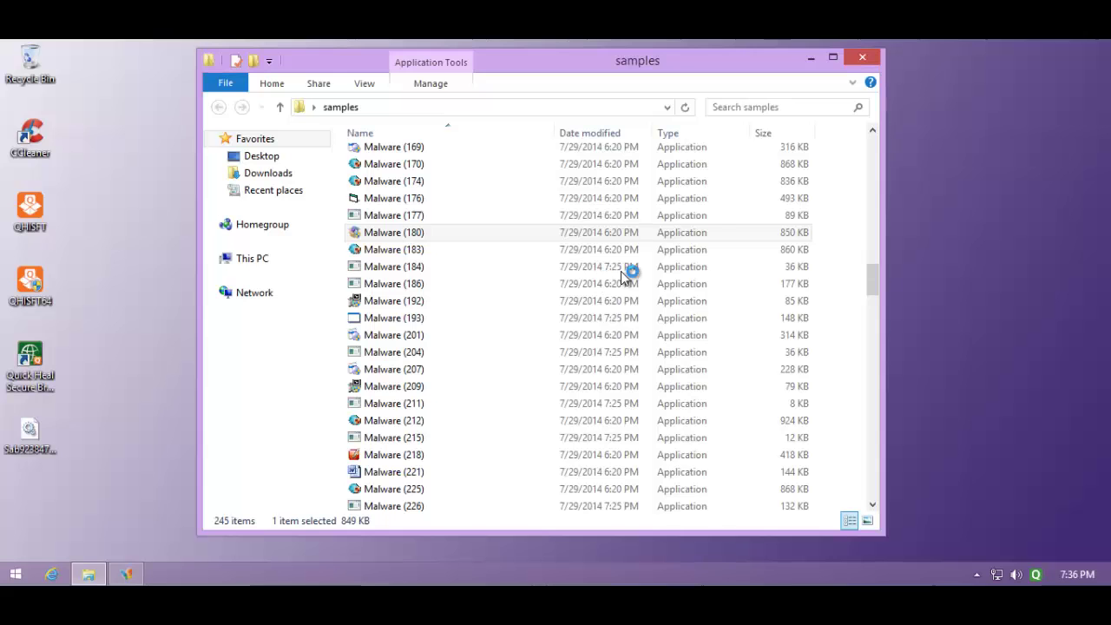
Leave the name editing of Malware (209) and run Malware (211) and Malware (212)
{"action": "left_click", "coordinate": [421, 387]}
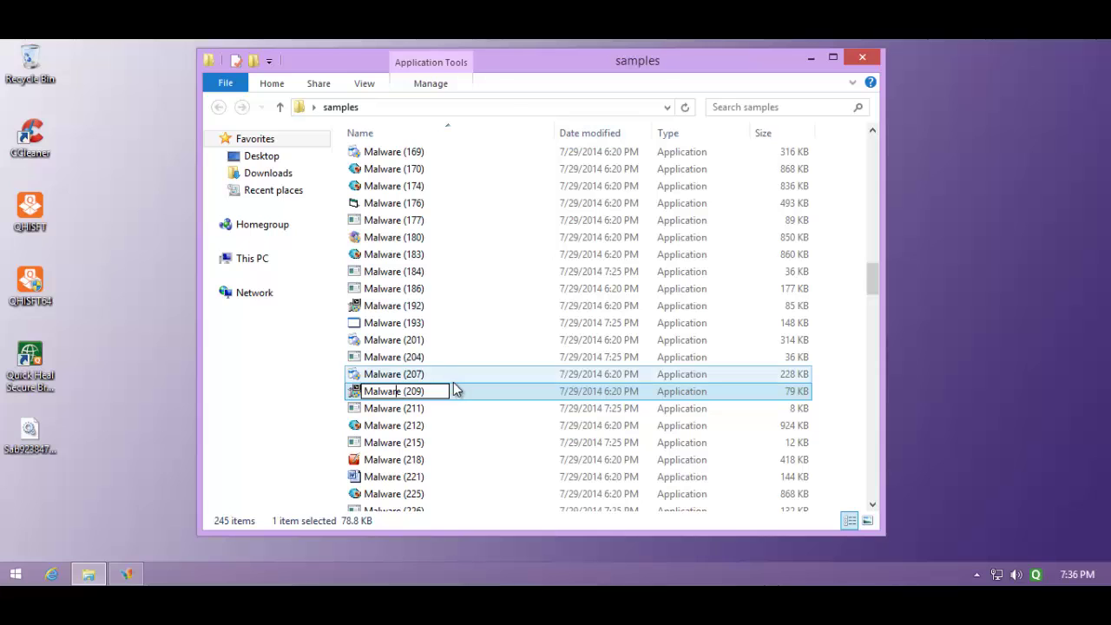
{"action": "left_click", "coordinate": [670, 380]}
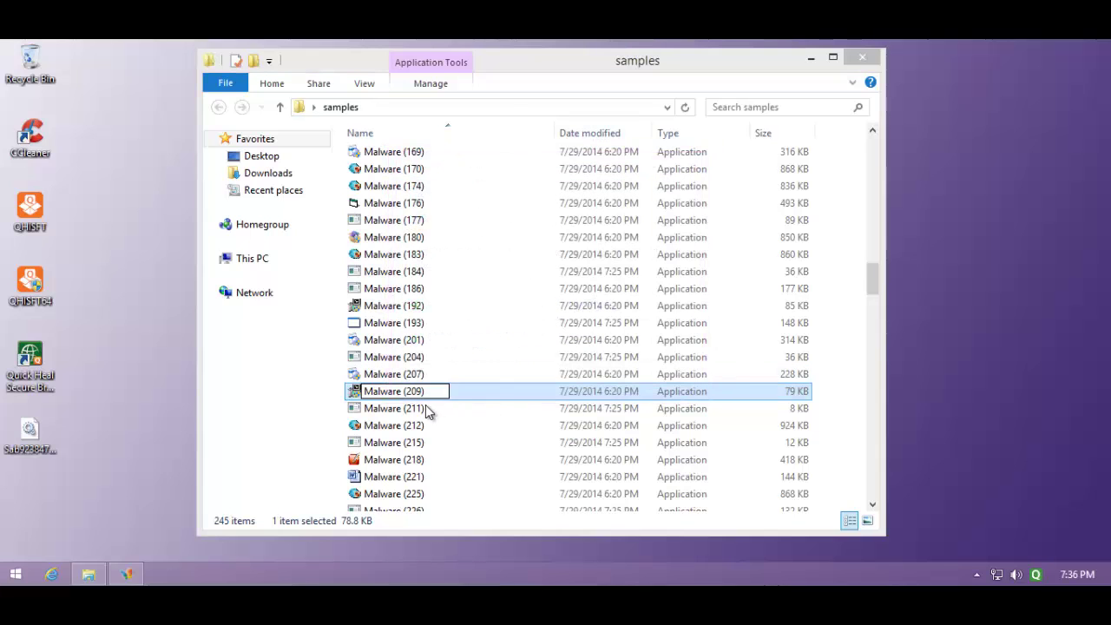
{"action": "left_click", "coordinate": [417, 409]}
{"action": "left_click", "coordinate": [391, 429]}
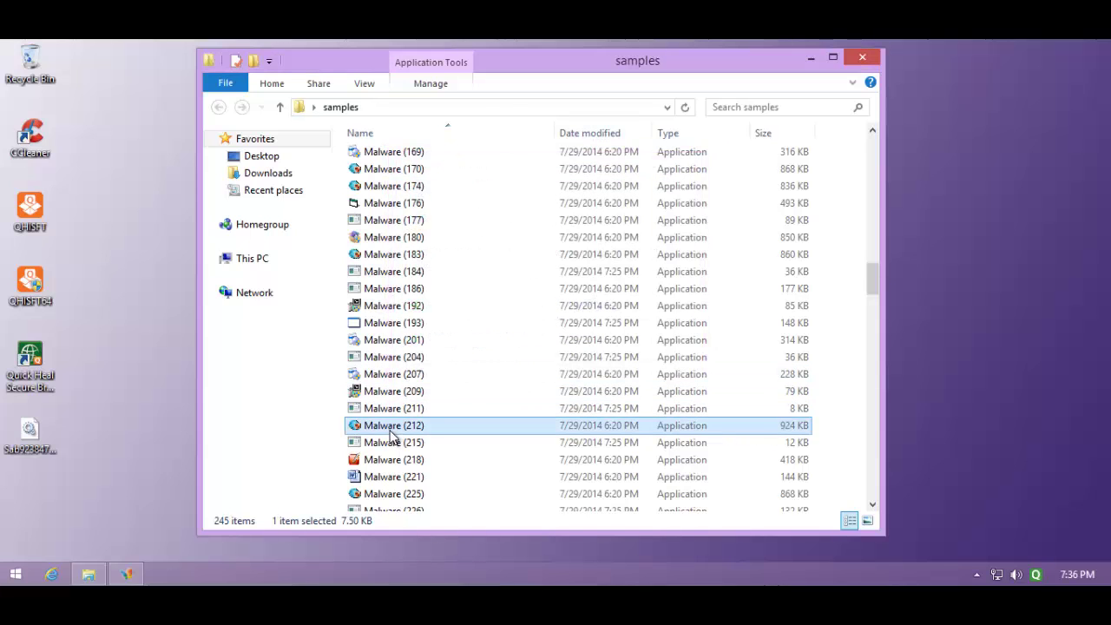
{"action": "double_click", "coordinate": [390, 429]}
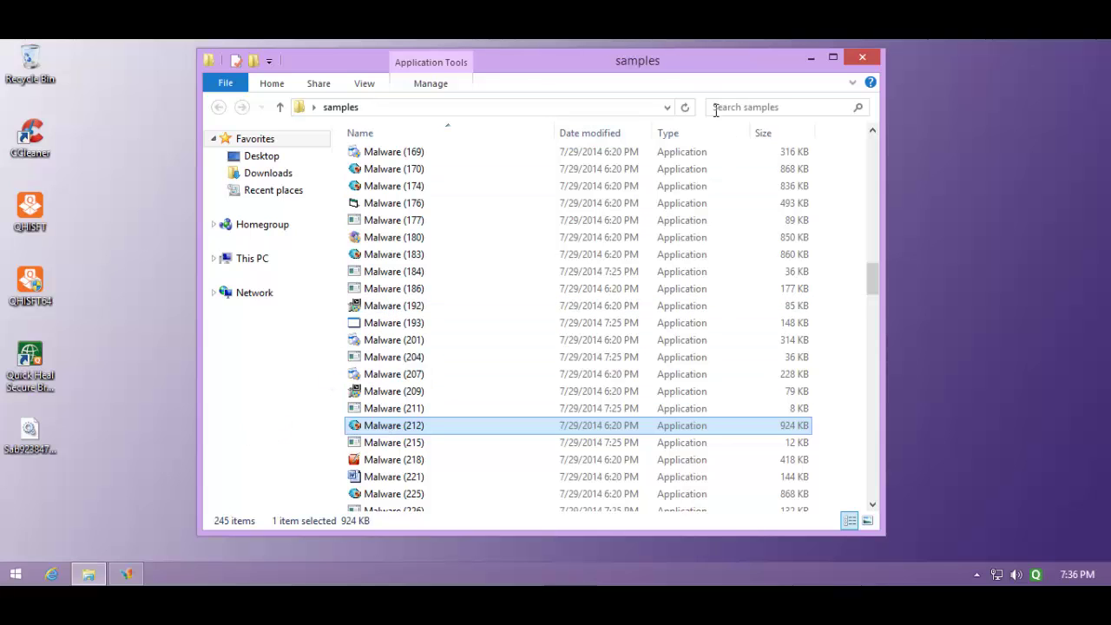
Reposition the samples window, check the Quick Heal main window and close it, and dismiss the MSN Explorer 6.0 error
{"action": "left_click_drag", "start_coordinate": [657, 67], "coordinate": [587, 67]}
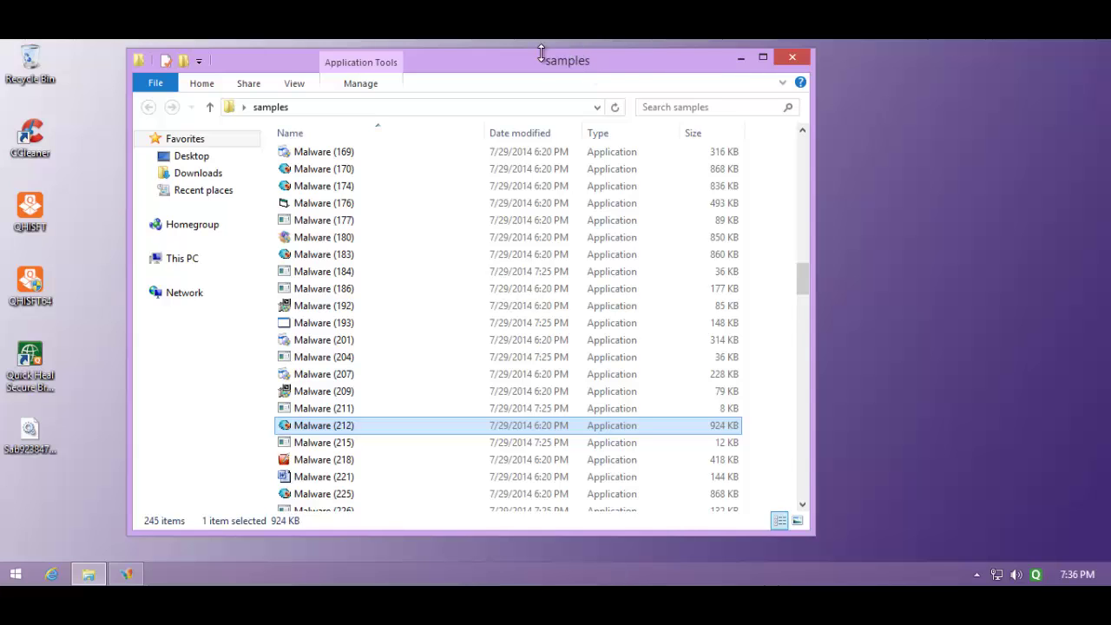
{"action": "left_click_drag", "start_coordinate": [527, 58], "coordinate": [569, 78]}
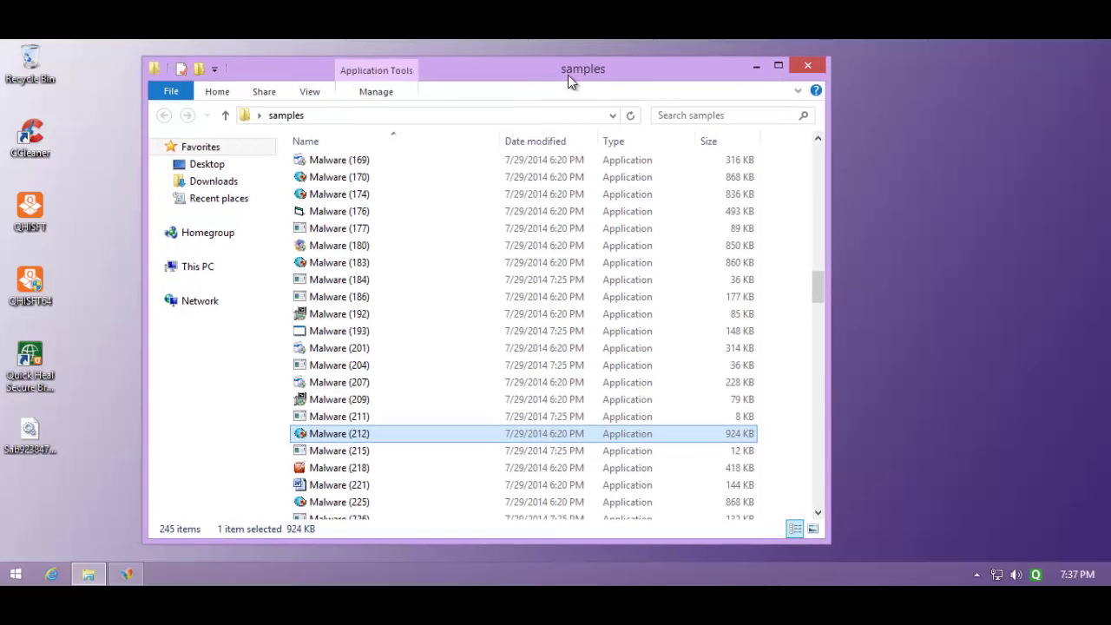
{"action": "left_click", "coordinate": [1048, 580]}
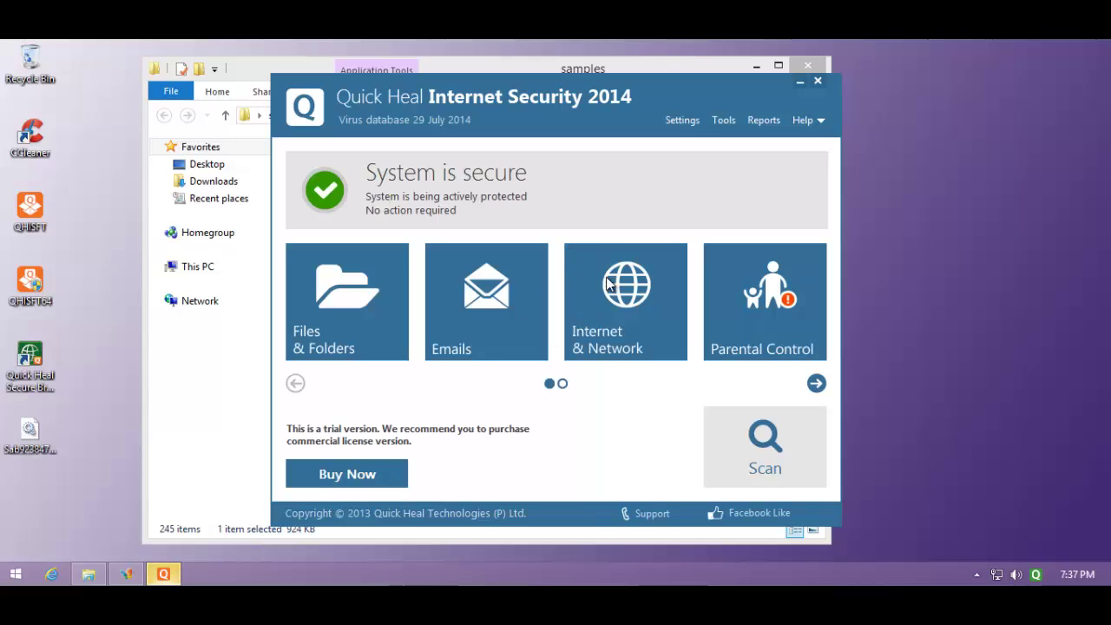
{"action": "left_click", "coordinate": [815, 82]}
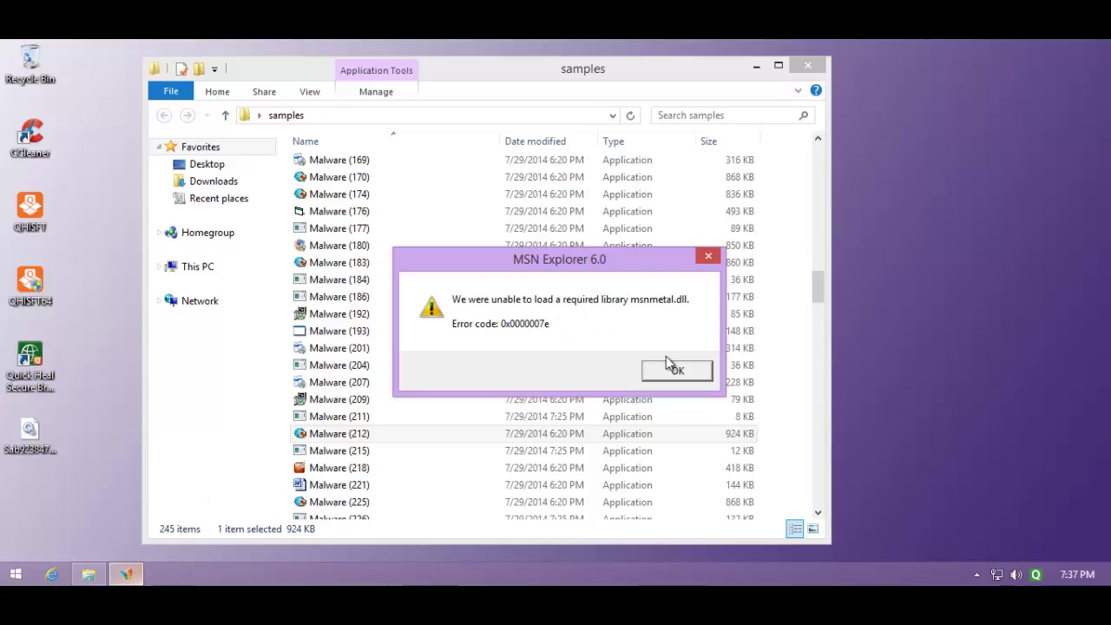
{"action": "left_click", "coordinate": [669, 371]}
Run Malware (284), Malware (285) and Malware (306) from further down the samples folder
{"action": "left_click_drag", "start_coordinate": [822, 289], "coordinate": [816, 327]}
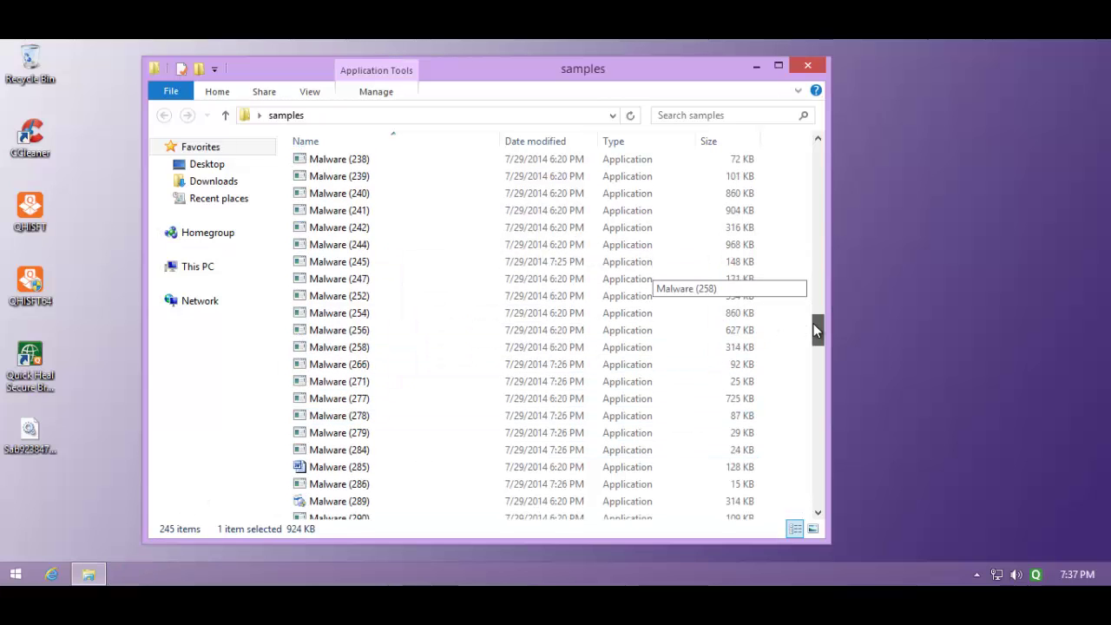
{"action": "left_click", "coordinate": [336, 452]}
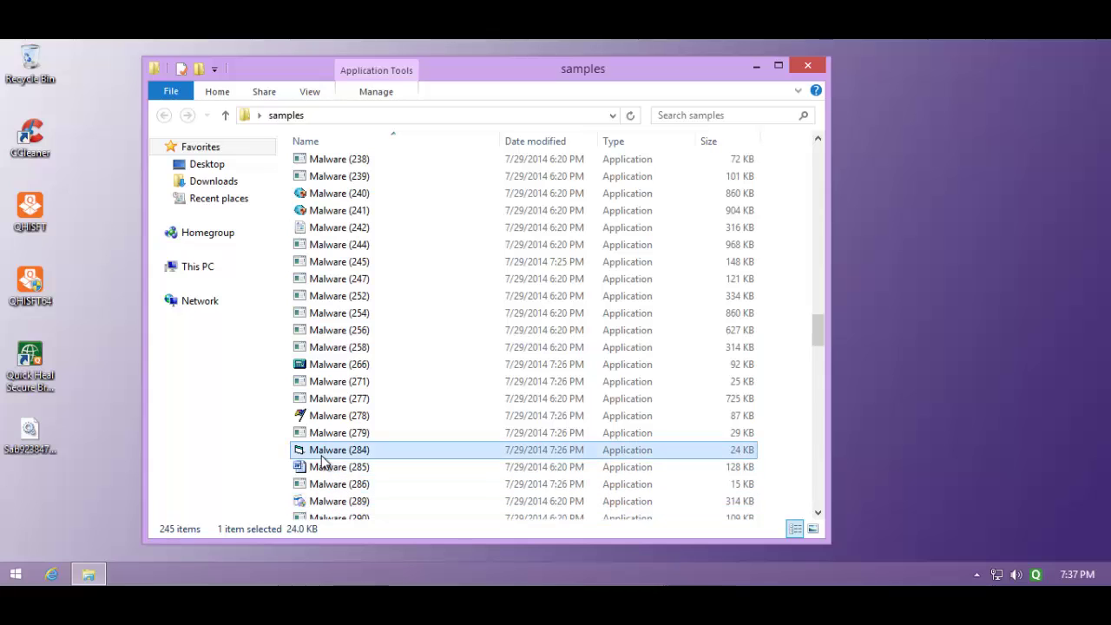
{"action": "double_click", "coordinate": [343, 470]}
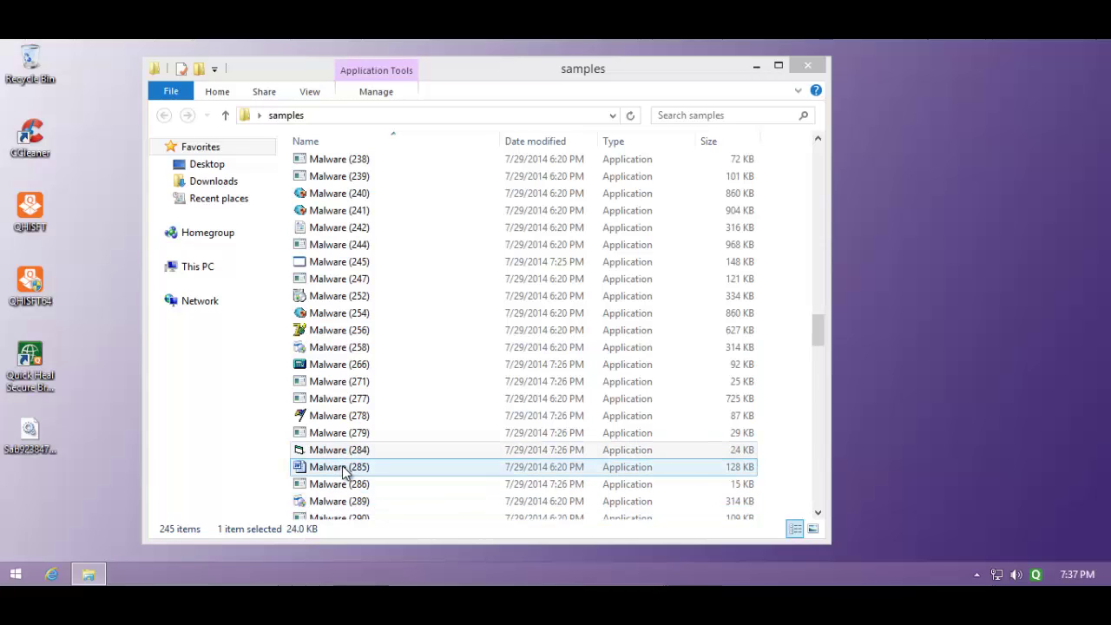
{"action": "left_click", "coordinate": [344, 470]}
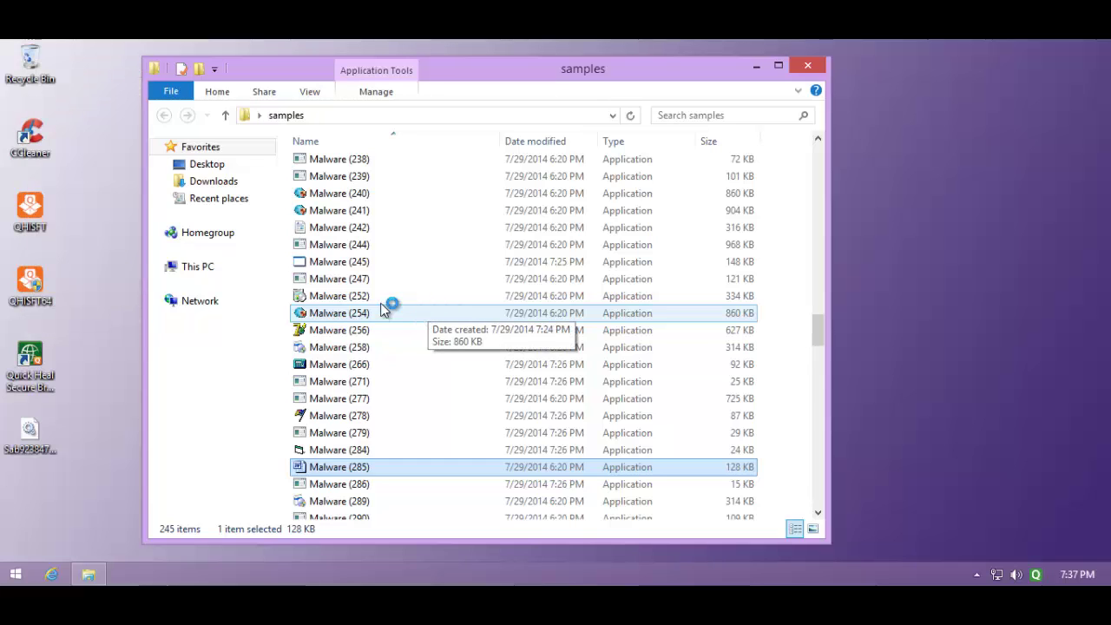
{"action": "left_click_drag", "start_coordinate": [817, 332], "coordinate": [322, 268]}
{"action": "left_click", "coordinate": [321, 324]}
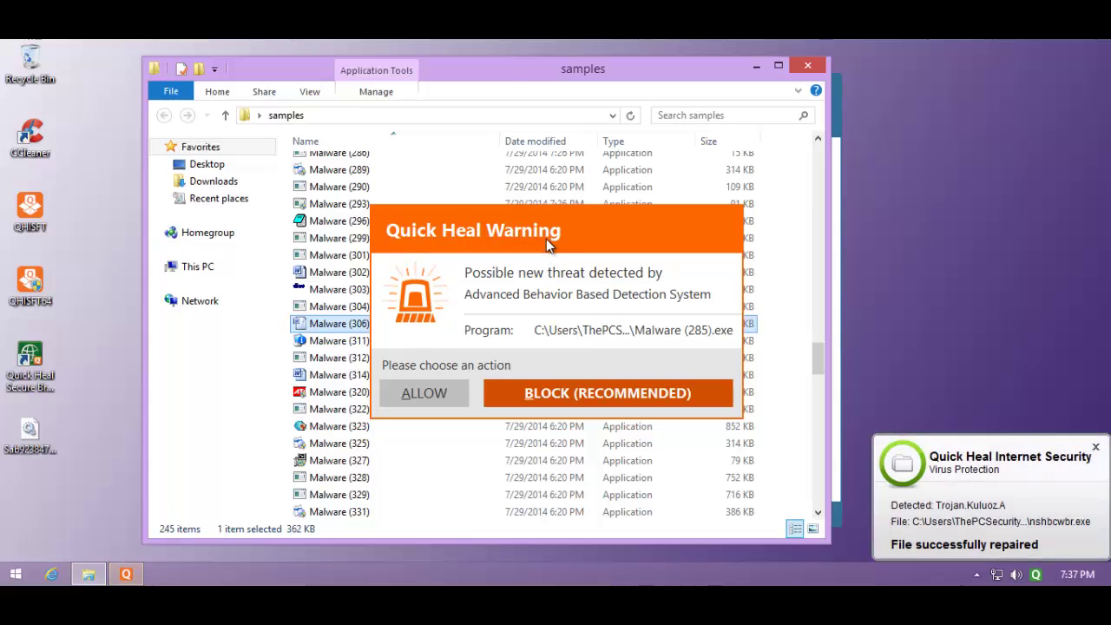
Block Malware (285).exe in the Quick Heal Warning and dismiss the Virus Protection notification
{"action": "left_click_drag", "start_coordinate": [546, 239], "coordinate": [450, 220]}
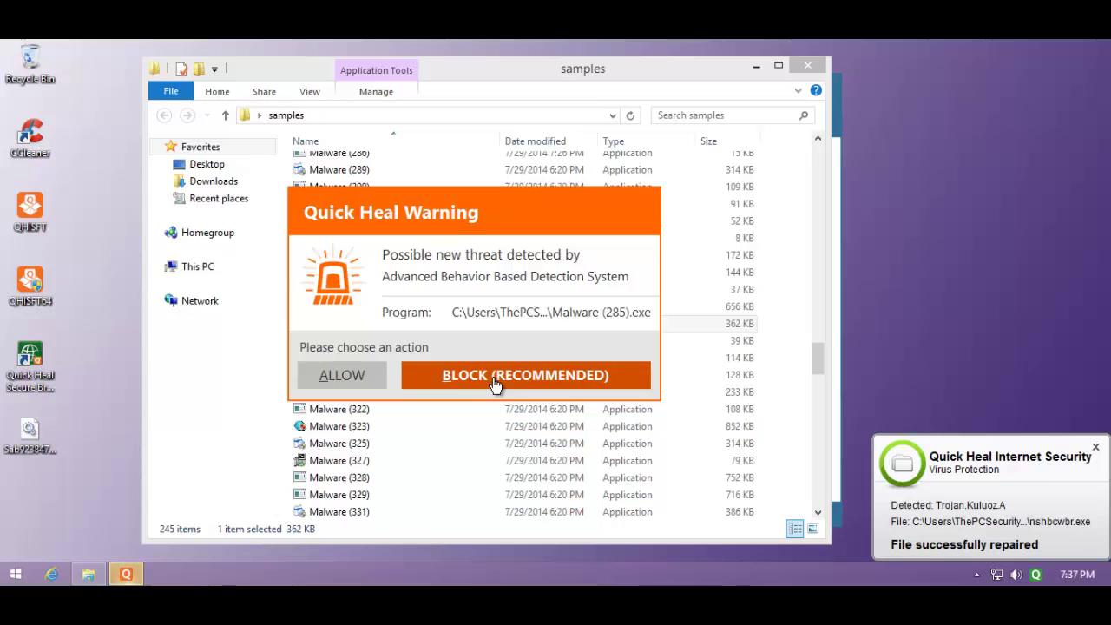
{"action": "left_click", "coordinate": [571, 382]}
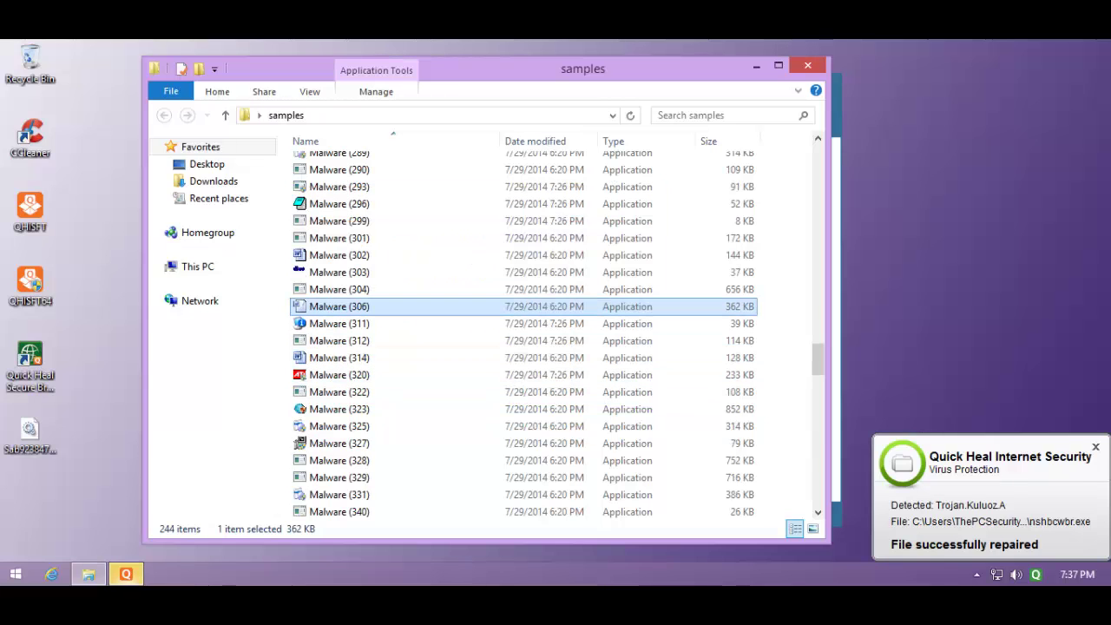
{"action": "left_click", "coordinate": [1096, 448]}
Dismiss the prompt about opening the hcp link, run Malware (327), and allow it to make changes to the computer
{"action": "left_click_drag", "start_coordinate": [823, 353], "coordinate": [819, 365]}
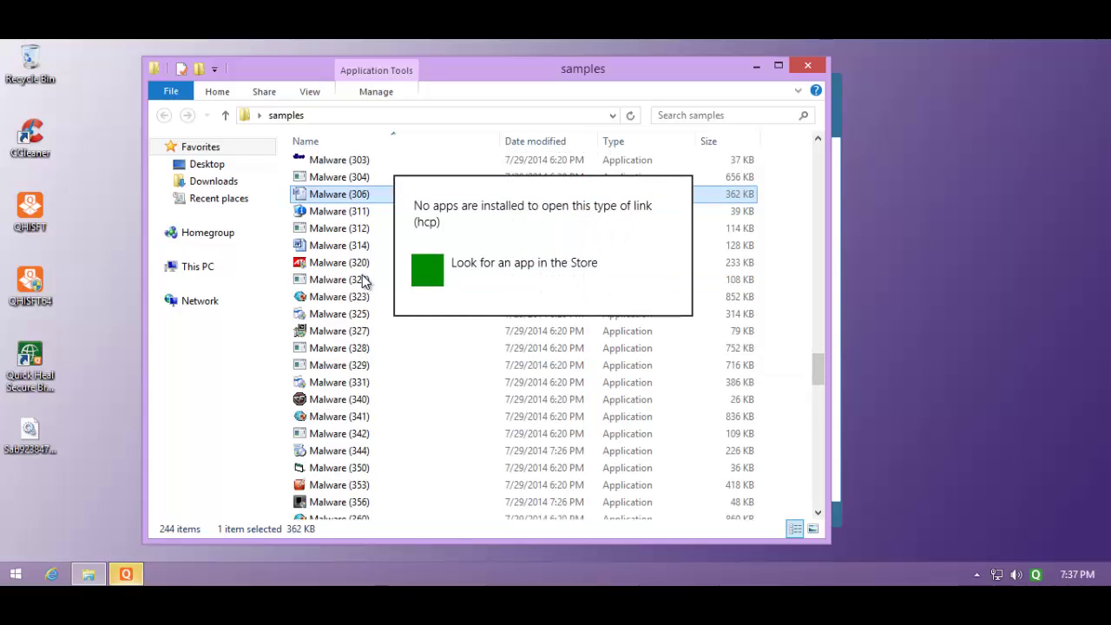
{"action": "left_click", "coordinate": [345, 382]}
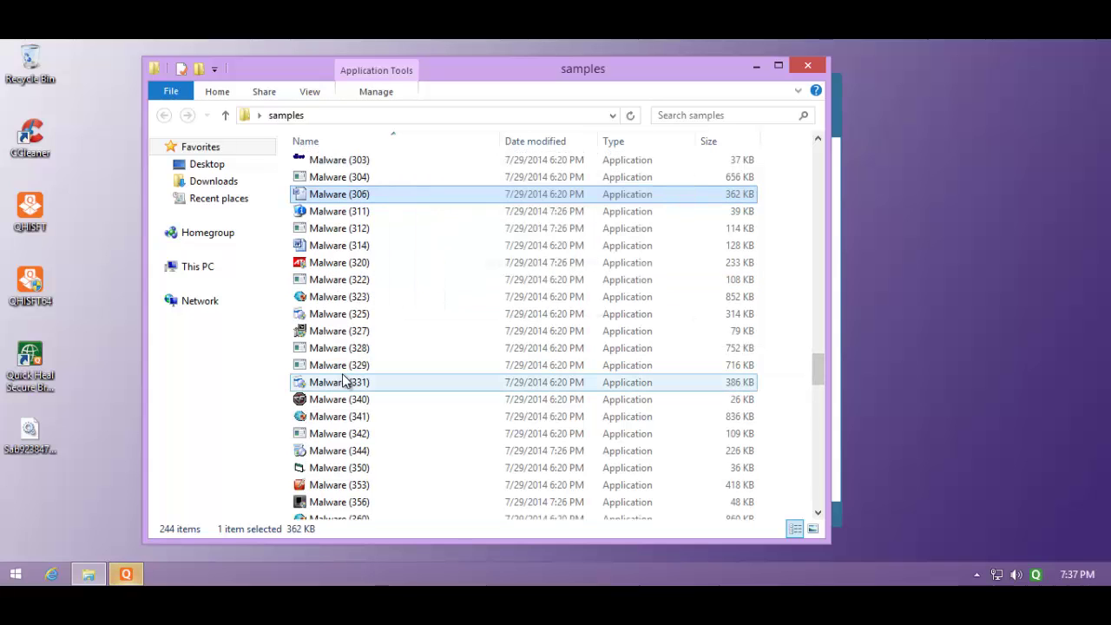
{"action": "left_click", "coordinate": [357, 337]}
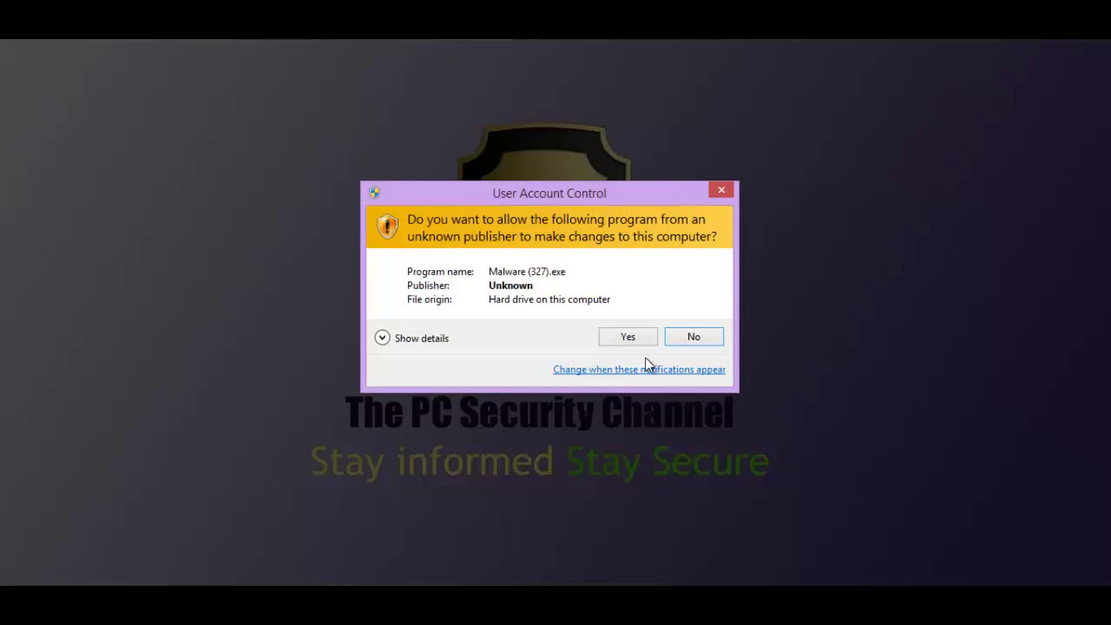
{"action": "left_click", "coordinate": [650, 339]}
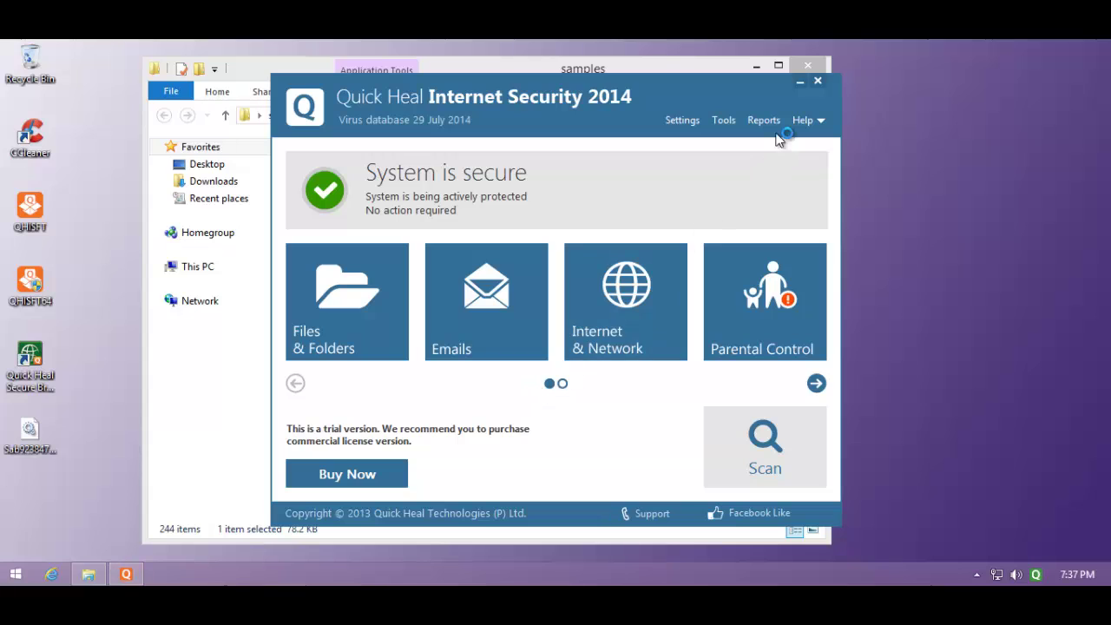
Close the Quick Heal window and run Malware (490) from near the end of the samples folder
{"action": "left_click", "coordinate": [818, 81]}
{"action": "left_click_drag", "start_coordinate": [811, 366], "coordinate": [807, 503]}
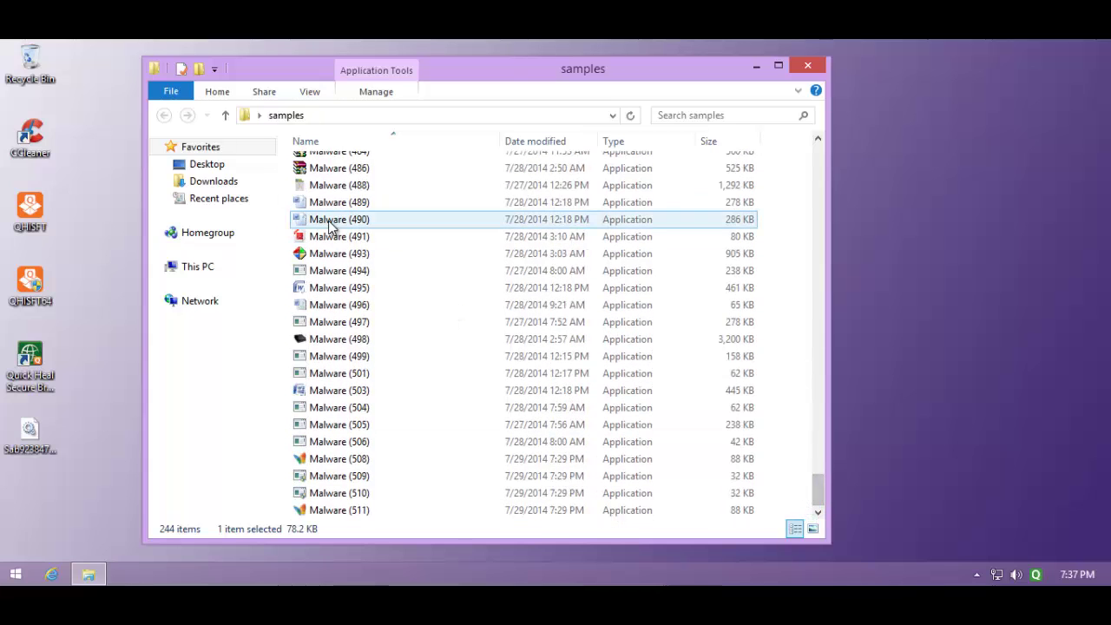
{"action": "left_click", "coordinate": [330, 224]}
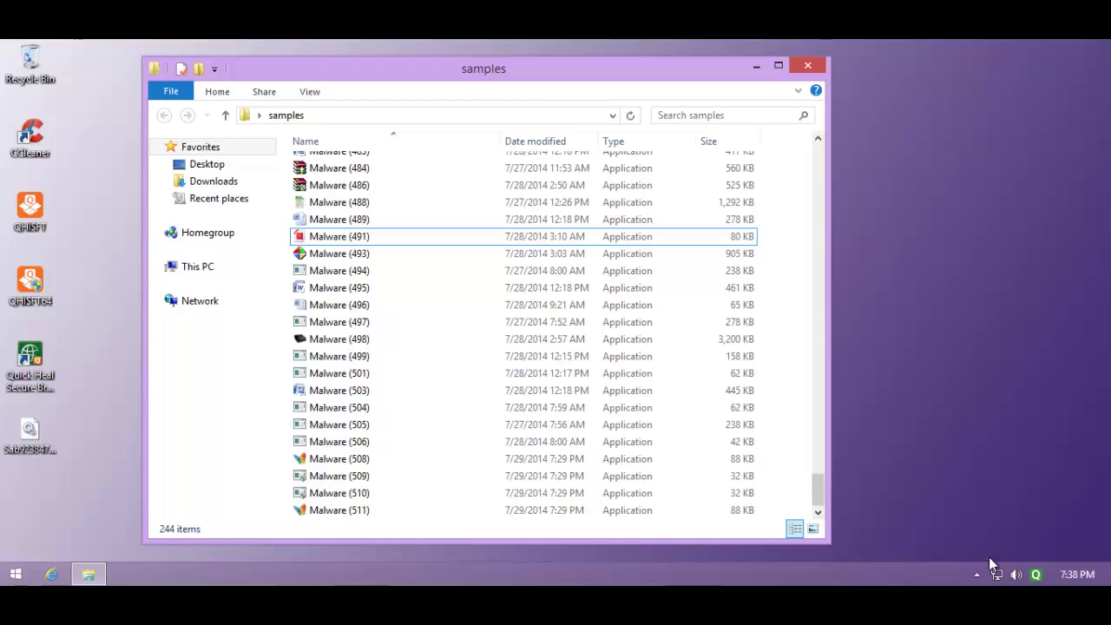
Check the protection status in Quick Heal and close the samples folder
{"action": "mouse_move", "coordinate": [1037, 578]}
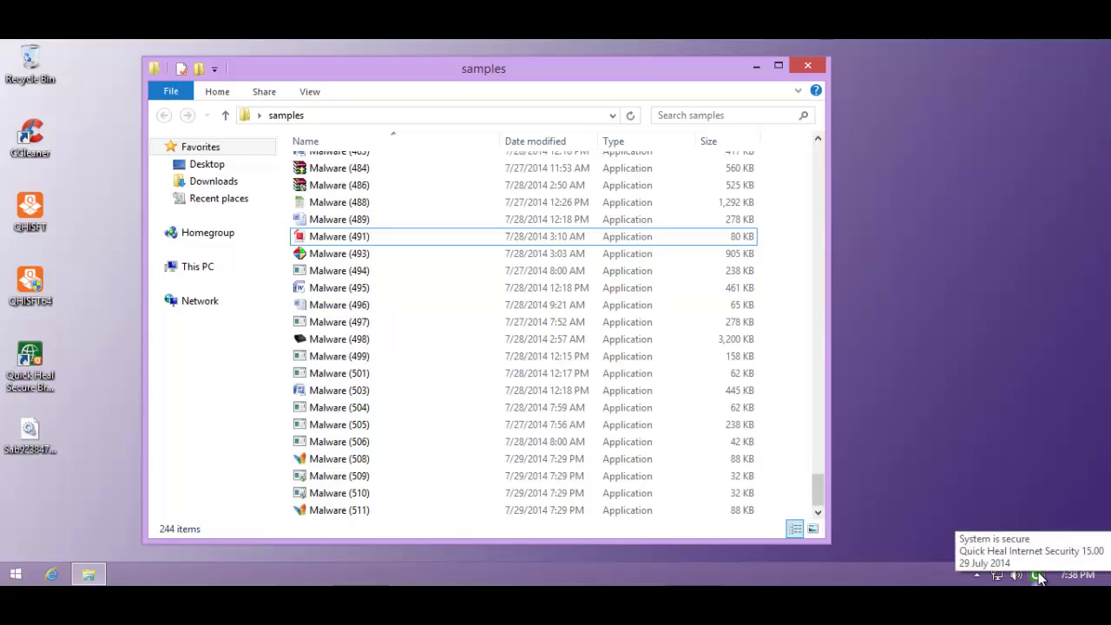
{"action": "left_click", "coordinate": [1038, 575]}
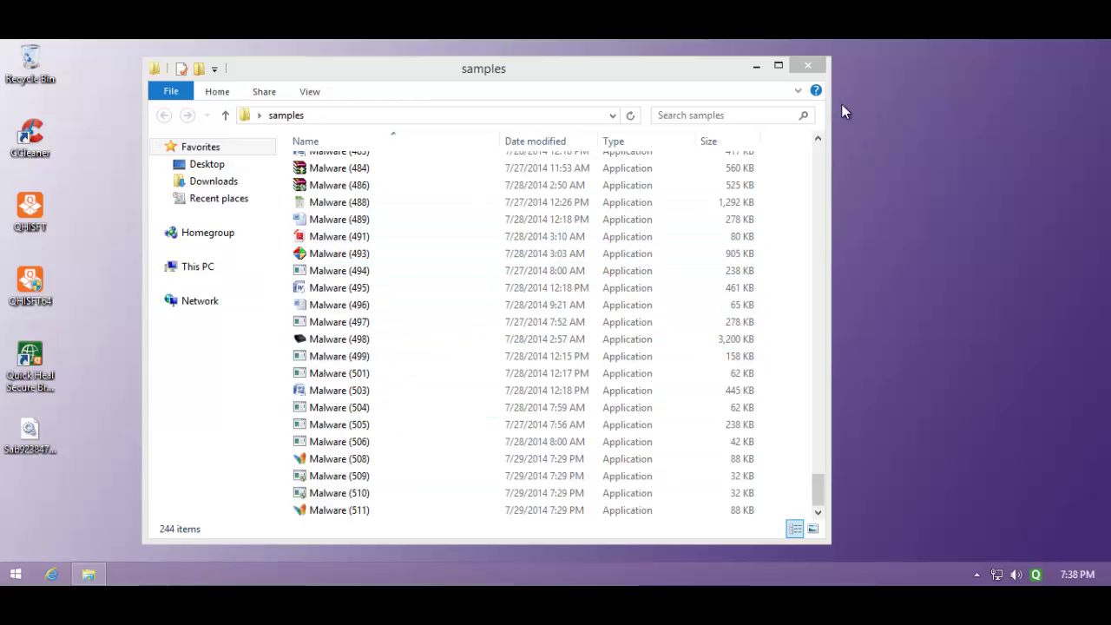
{"action": "left_click", "coordinate": [808, 65]}
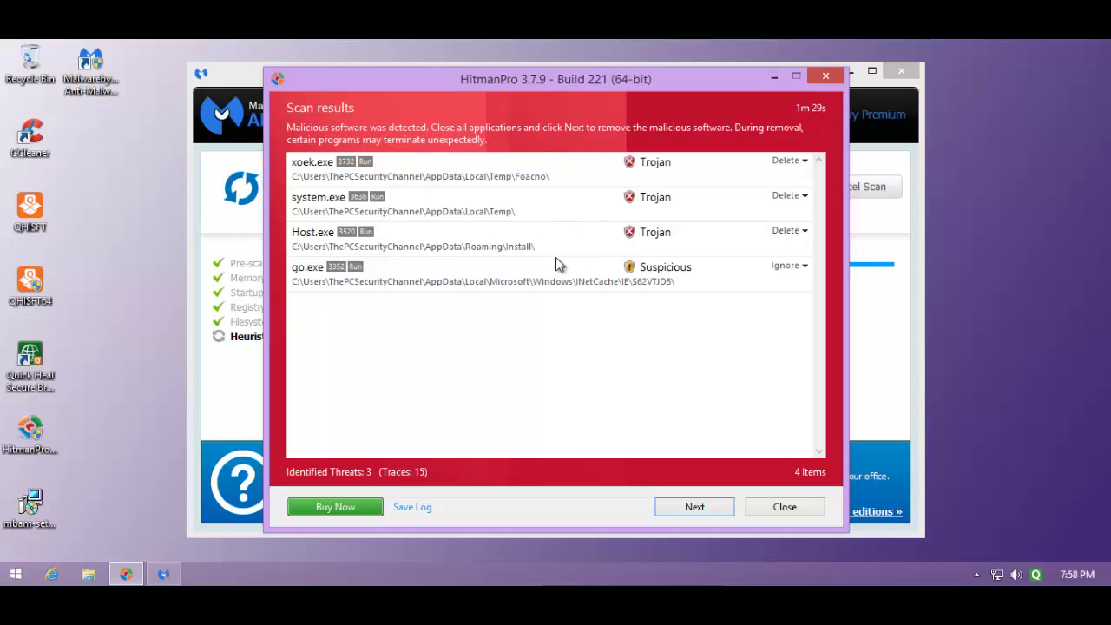
Inspect the details of the suspicious go.exe in the HitmanPro scan results, return to the results and minimize HitmanPro
{"action": "double_click", "coordinate": [568, 286]}
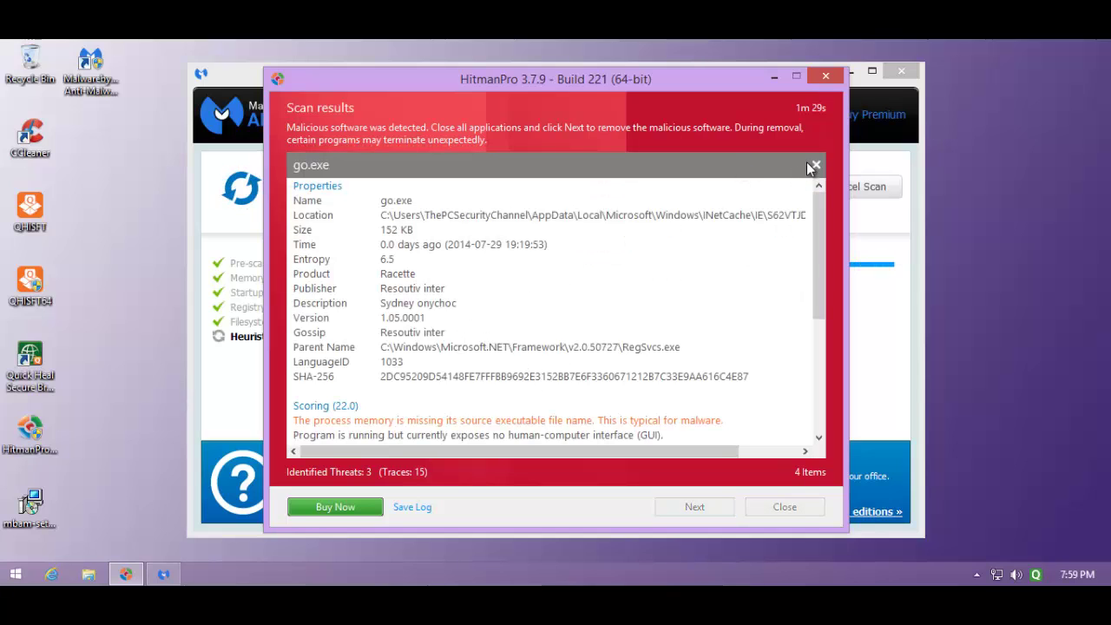
{"action": "left_click_drag", "start_coordinate": [437, 206], "coordinate": [360, 203]}
{"action": "left_click", "coordinate": [355, 204]}
{"action": "left_click", "coordinate": [816, 164]}
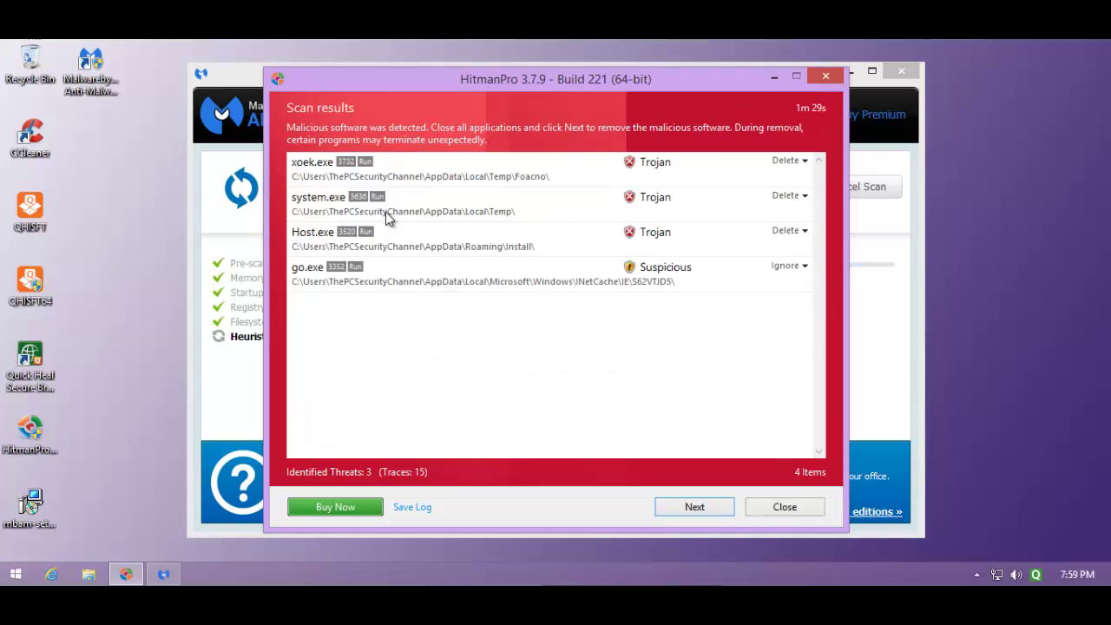
{"action": "left_click", "coordinate": [772, 77]}
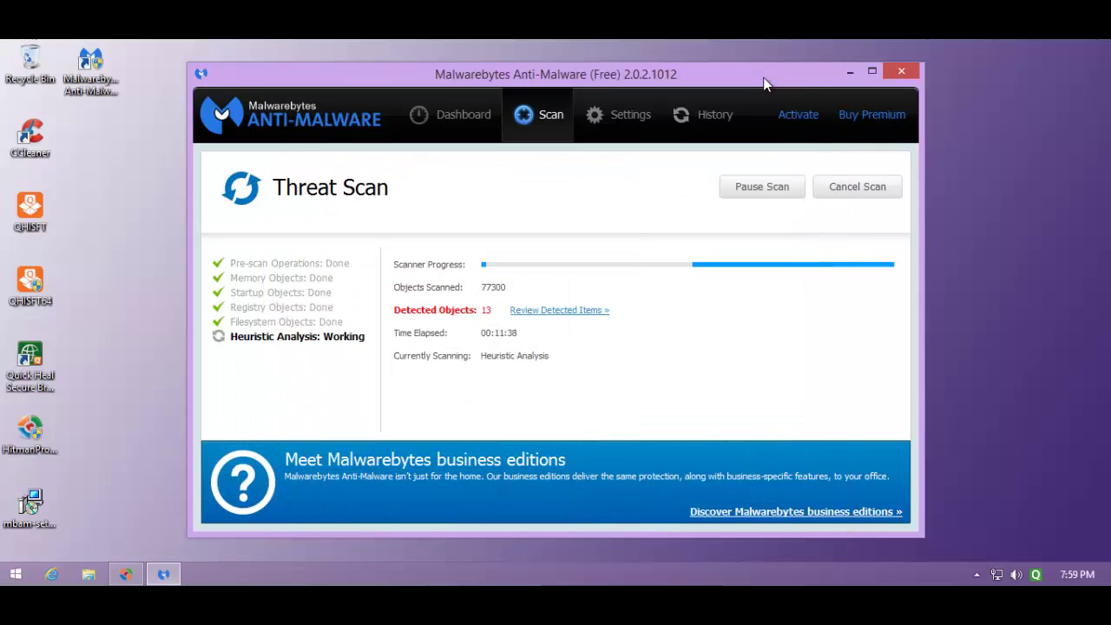
Review the items detected so far by the Malwarebytes threat scan, close the list and minimize Malwarebytes
{"action": "left_click", "coordinate": [552, 311]}
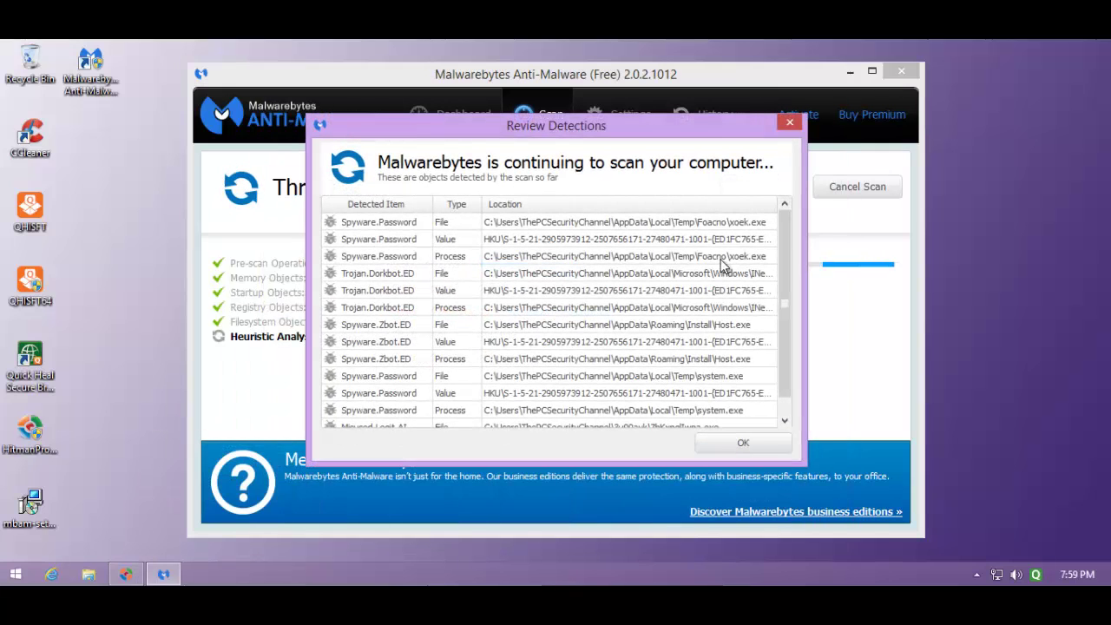
{"action": "left_click_drag", "start_coordinate": [777, 238], "coordinate": [781, 271]}
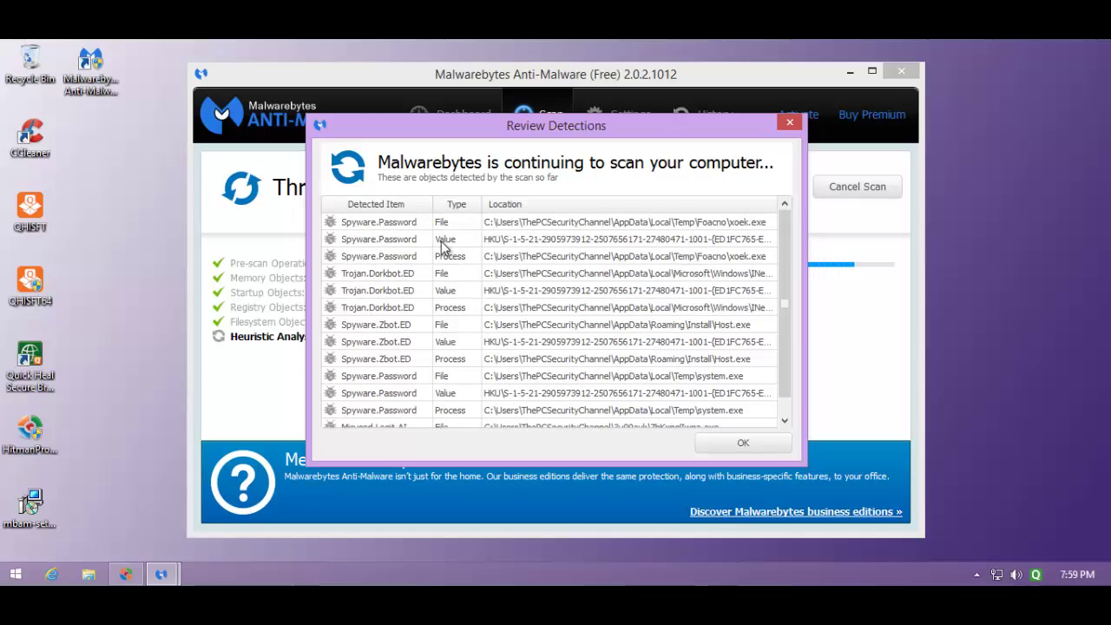
{"action": "left_click", "coordinate": [789, 122]}
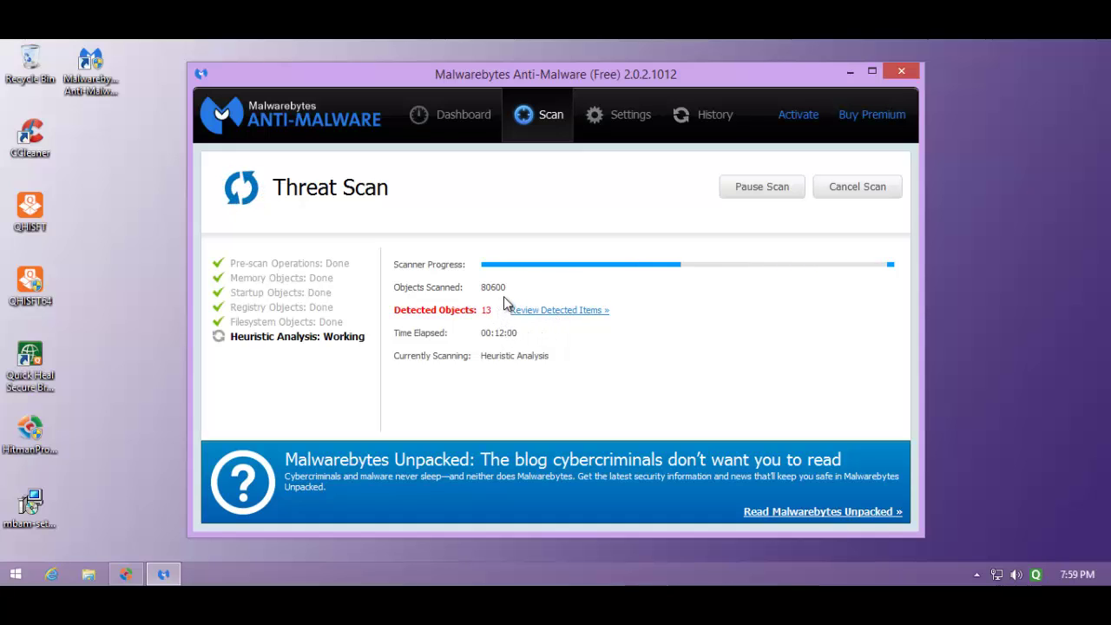
{"action": "left_click", "coordinate": [849, 72]}
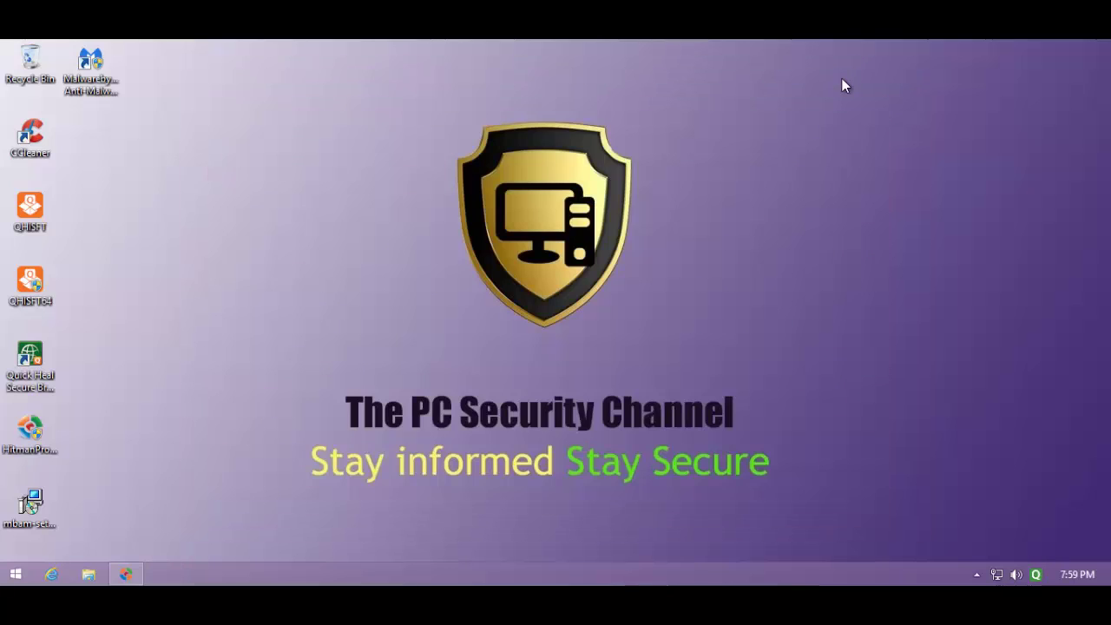
Open the Quick Heal main window and look through its protection categories, including External Drives & Devices
{"action": "left_click", "coordinate": [1016, 574]}
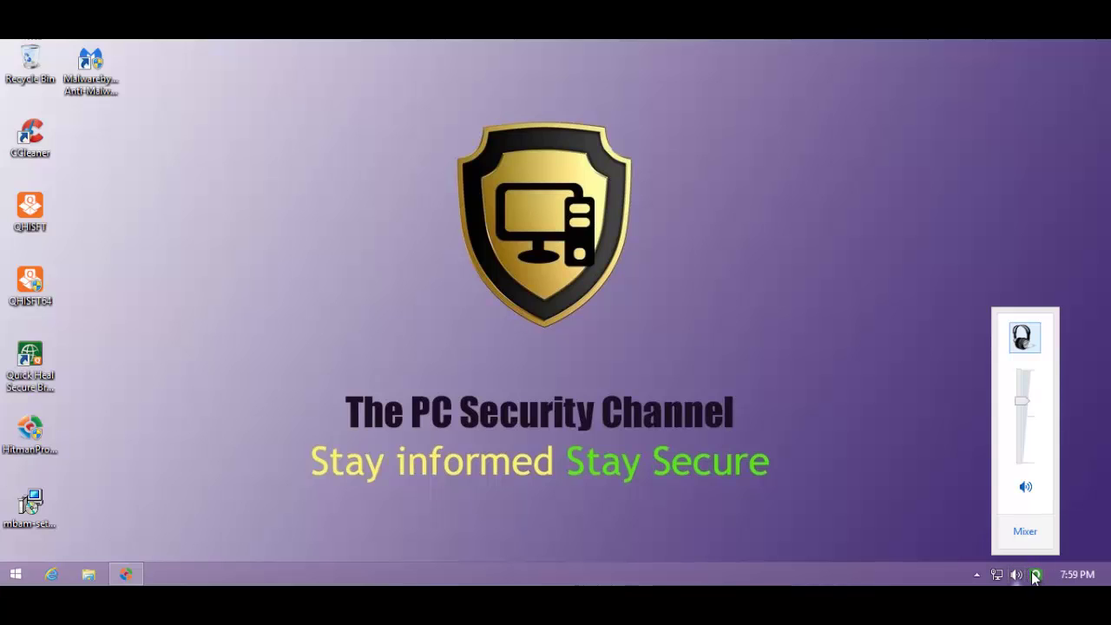
{"action": "left_click", "coordinate": [1034, 574]}
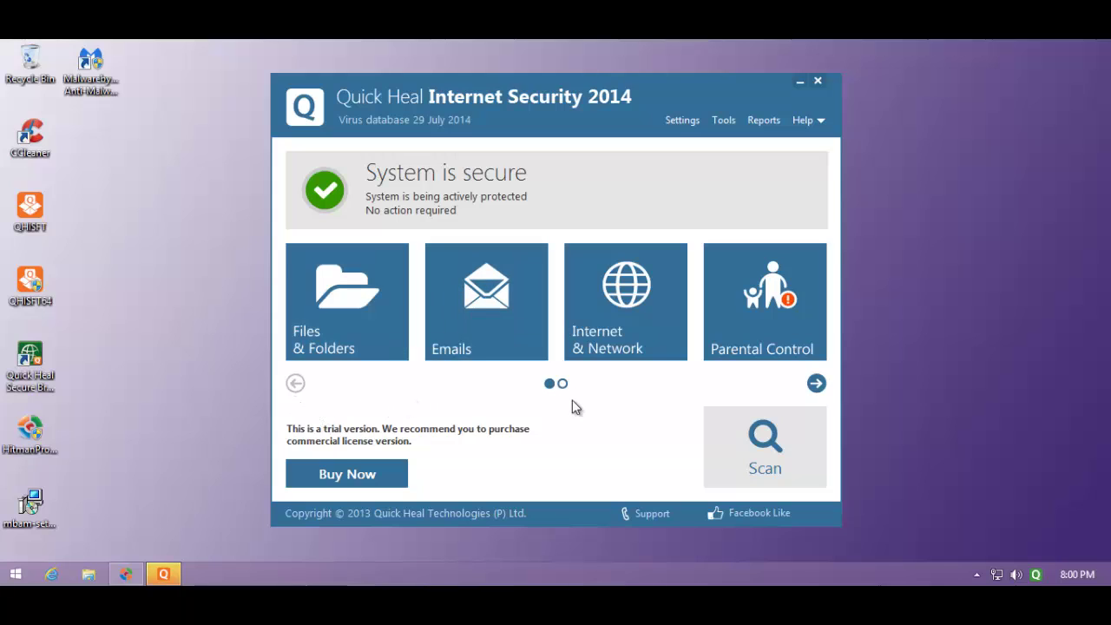
{"action": "left_click", "coordinate": [816, 383]}
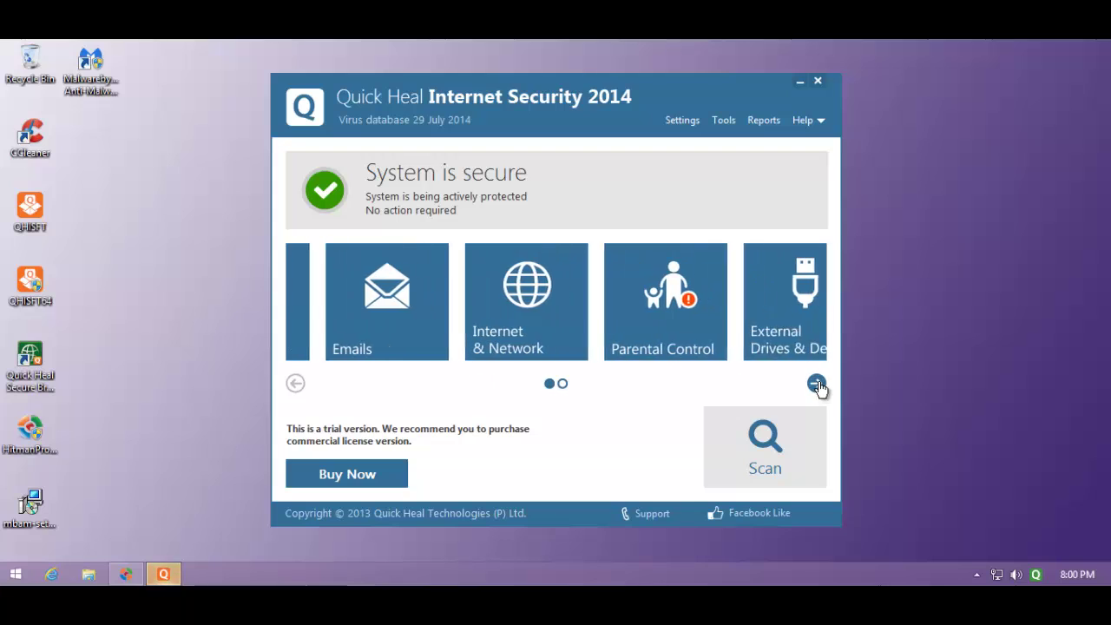
{"action": "left_click", "coordinate": [295, 383]}
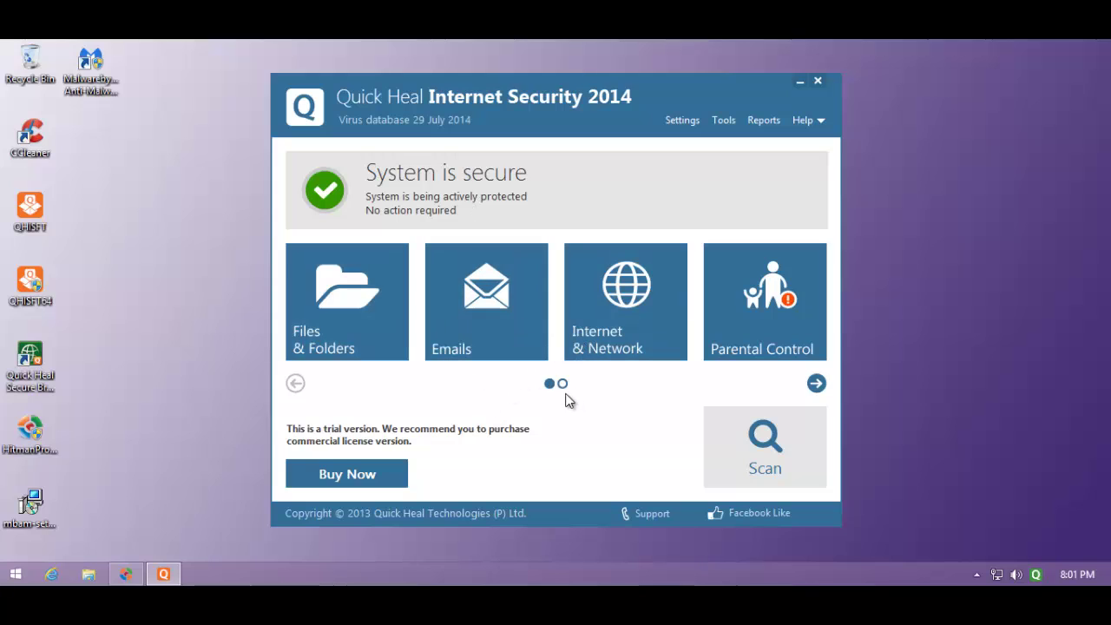
{"action": "left_click", "coordinate": [810, 383]}
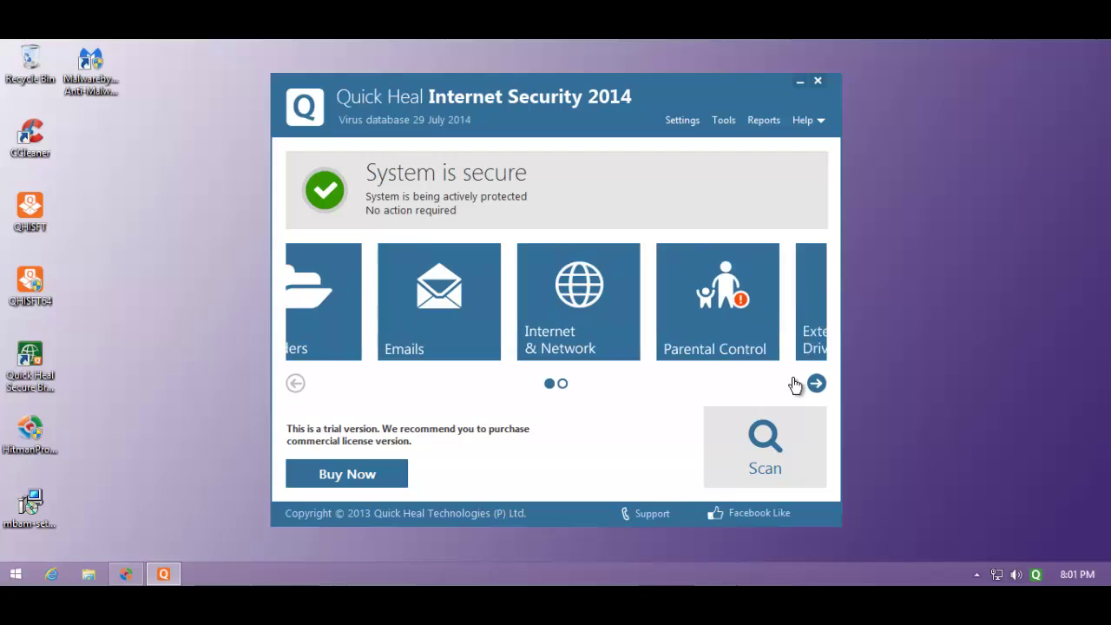
{"action": "left_click", "coordinate": [294, 385]}
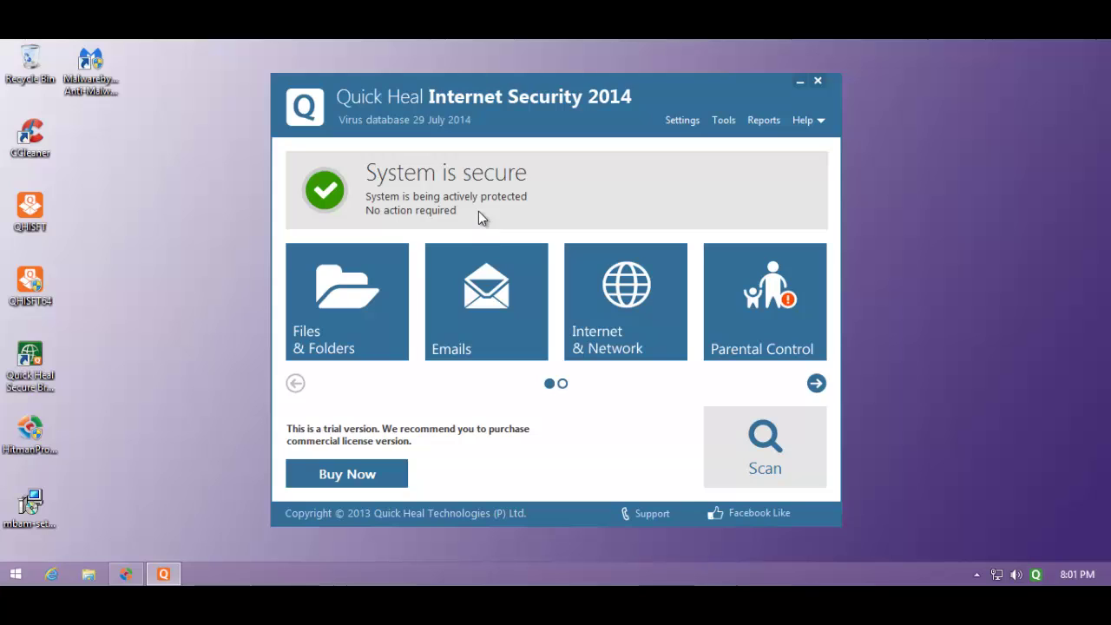
{"action": "left_click", "coordinate": [816, 385]}
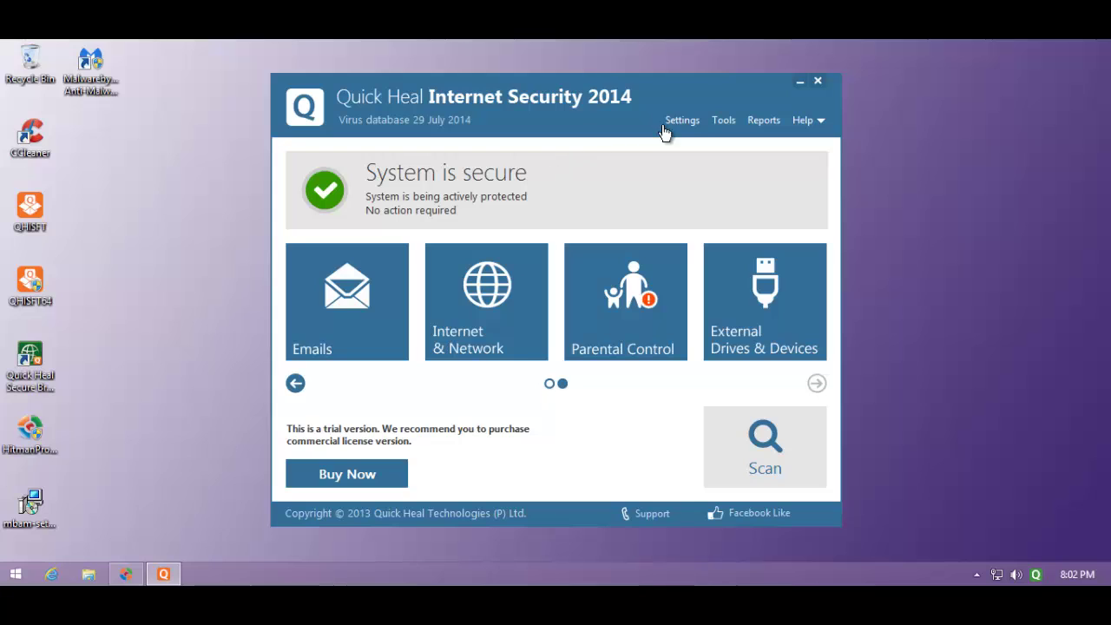
Examine the CPU and memory usage of the Quick Heal processes in Task Manager, then close Task Manager
{"action": "right_click", "coordinate": [314, 572]}
{"action": "left_click", "coordinate": [348, 519]}
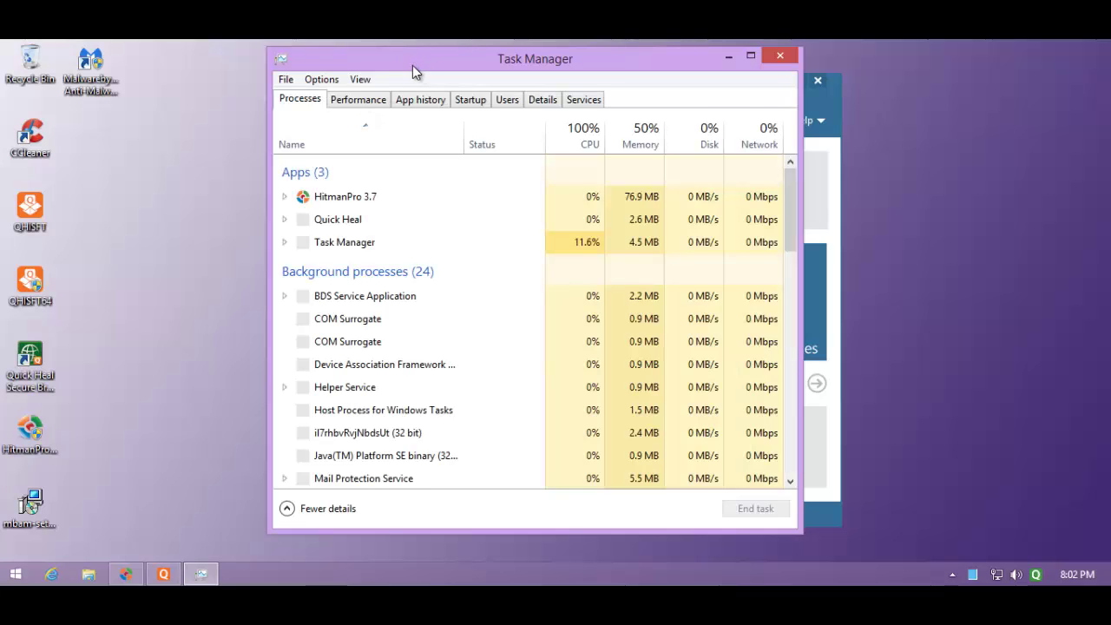
{"action": "left_click_drag", "start_coordinate": [416, 68], "coordinate": [366, 69]}
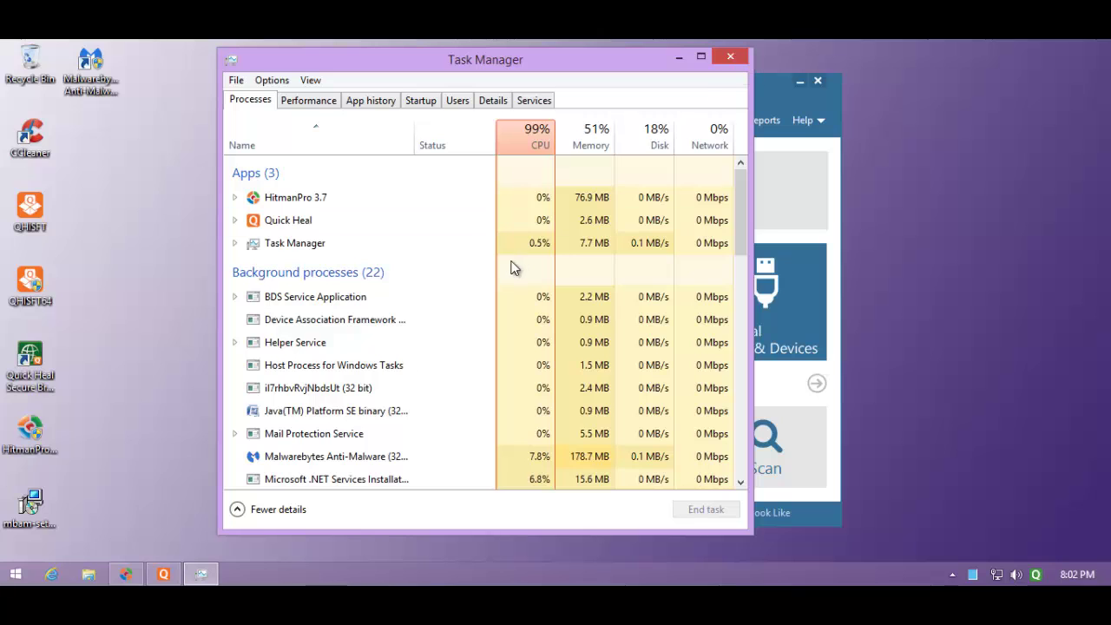
{"action": "scroll", "coordinate": [508, 272], "scroll_direction": "down", "scroll_amount": 3}
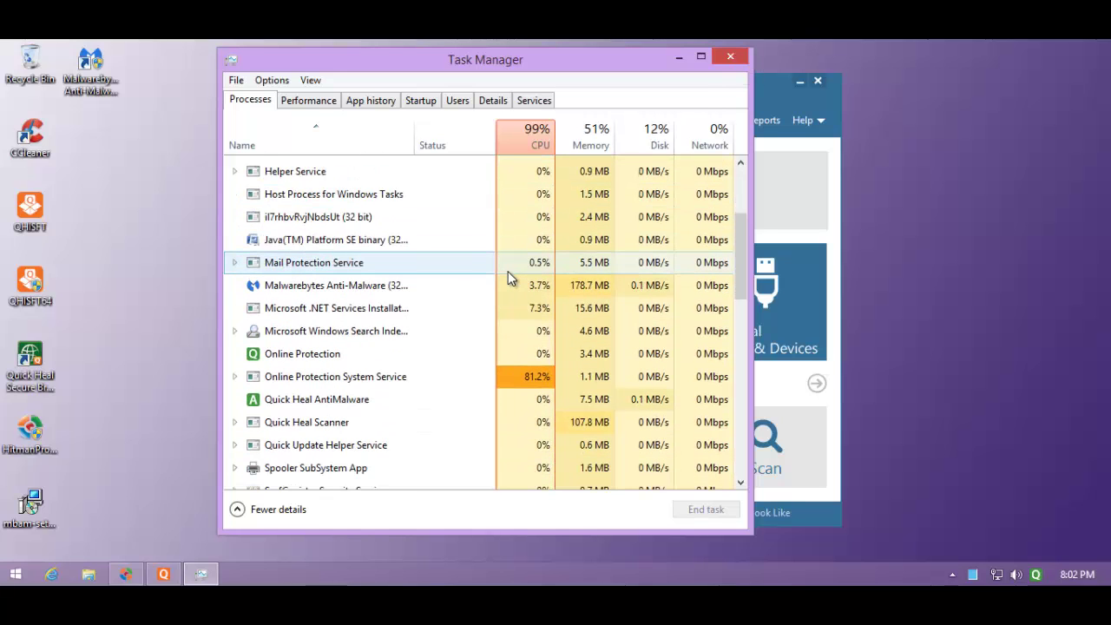
{"action": "scroll", "coordinate": [508, 271], "scroll_direction": "down", "scroll_amount": 2}
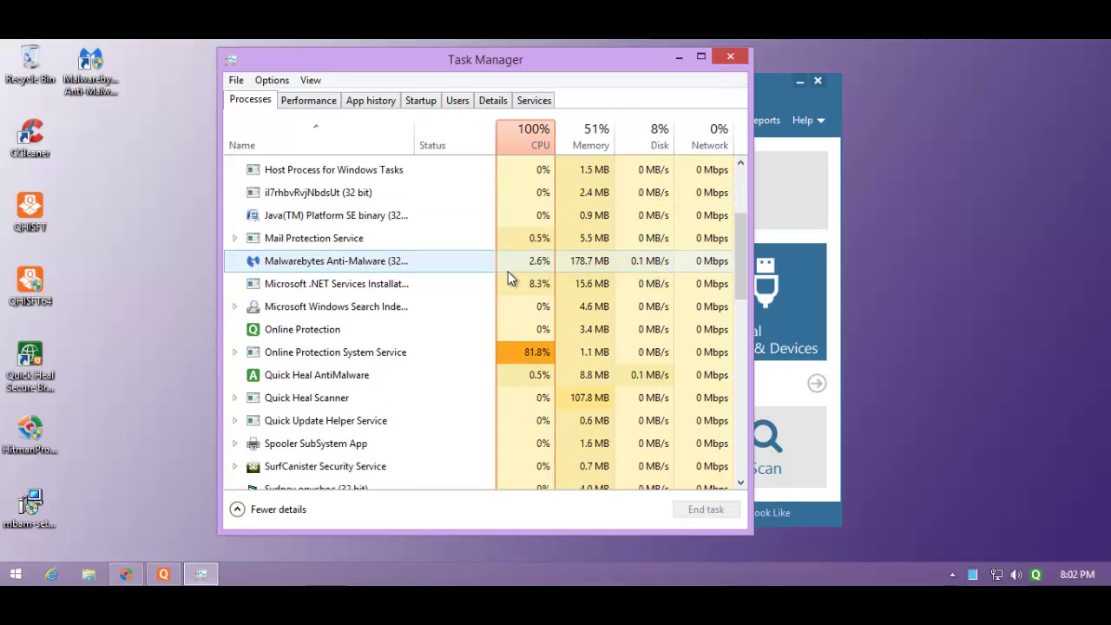
{"action": "scroll", "coordinate": [625, 271], "scroll_direction": "down", "scroll_amount": 2}
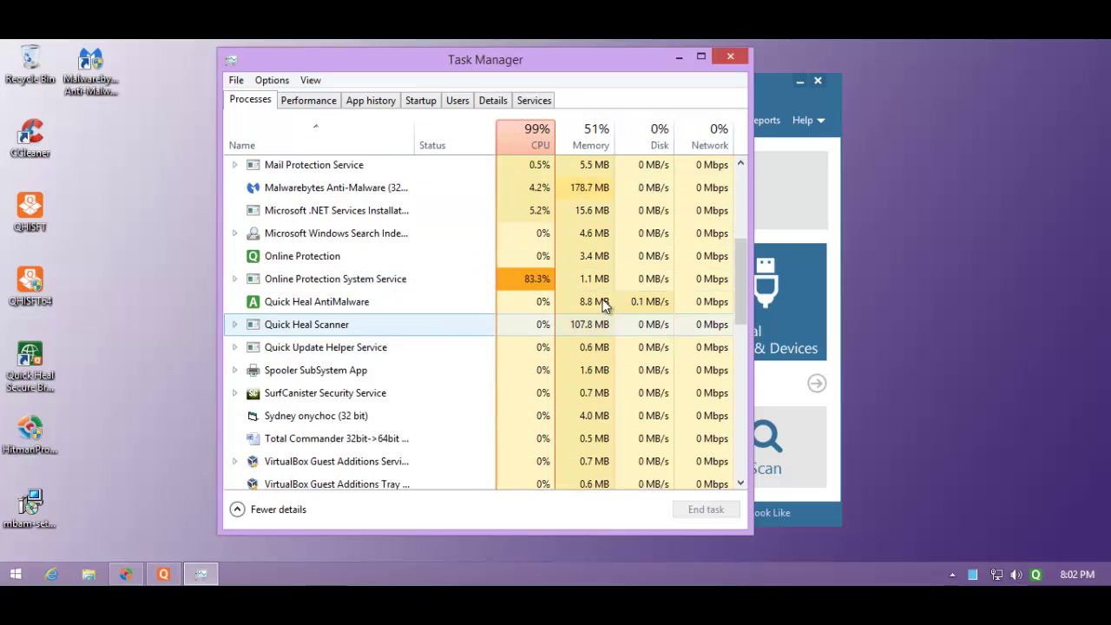
{"action": "left_click", "coordinate": [731, 57]}
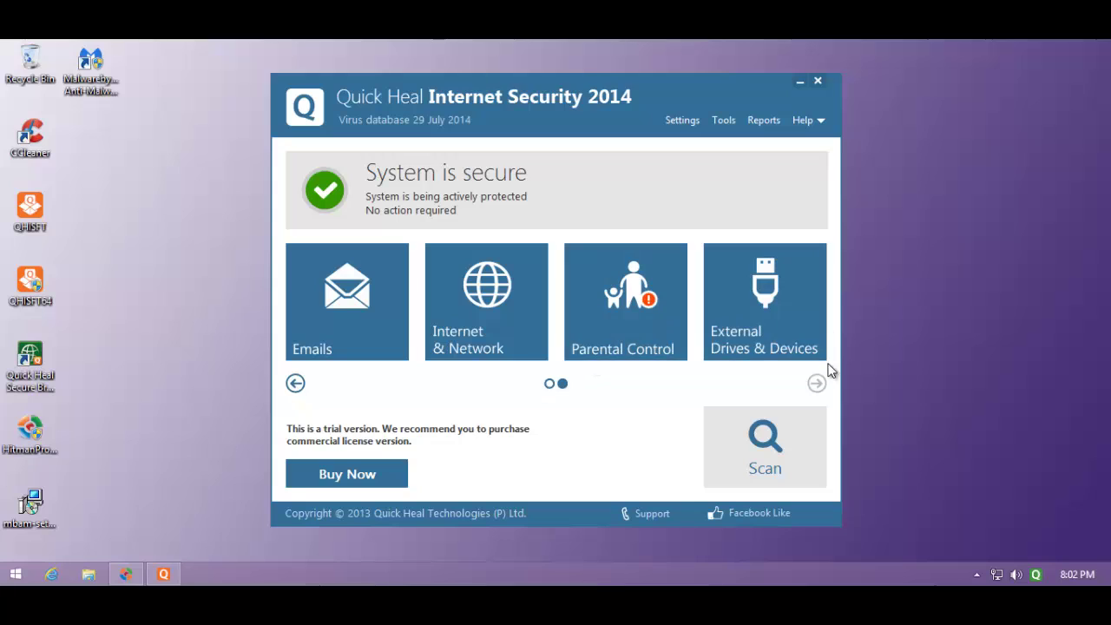
{"action": "left_click", "coordinate": [295, 387]}
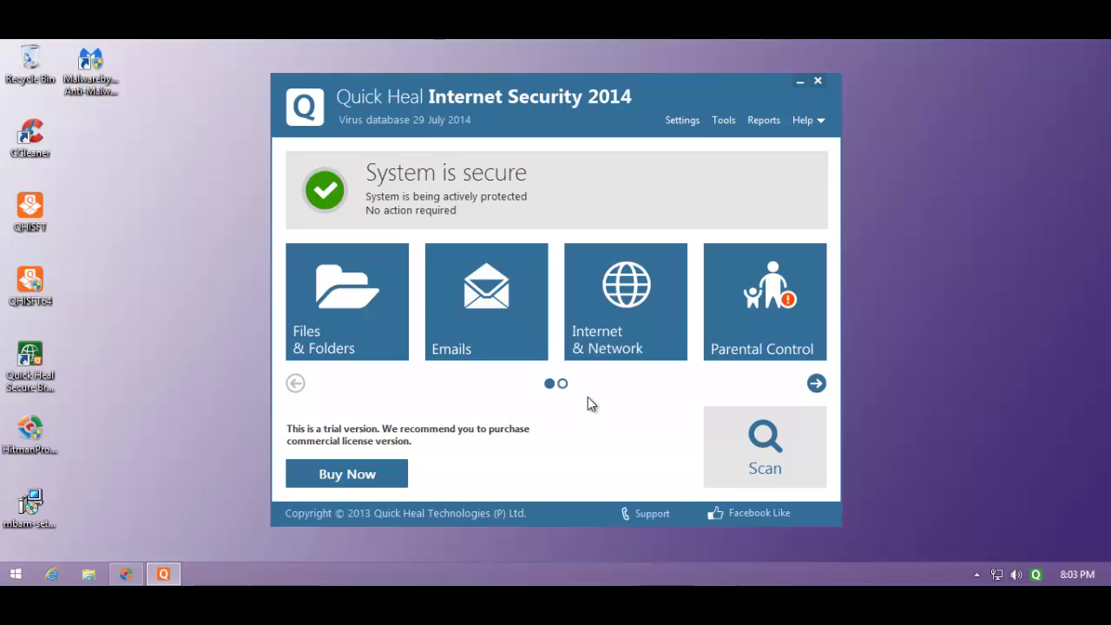
{"action": "left_click", "coordinate": [816, 383]}
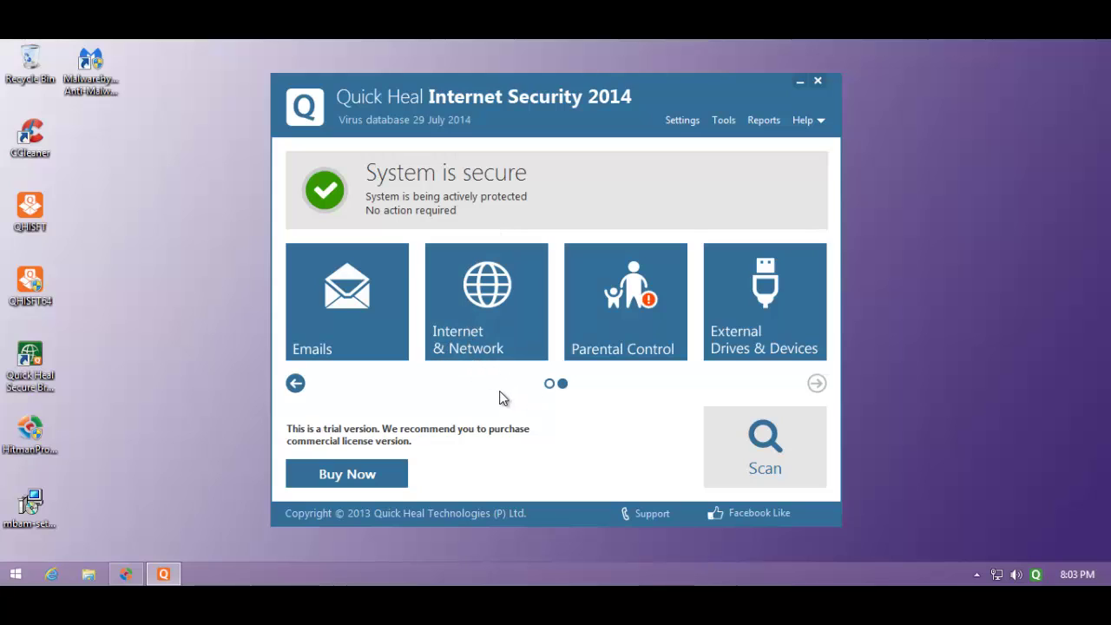
{"action": "left_click", "coordinate": [296, 383]}
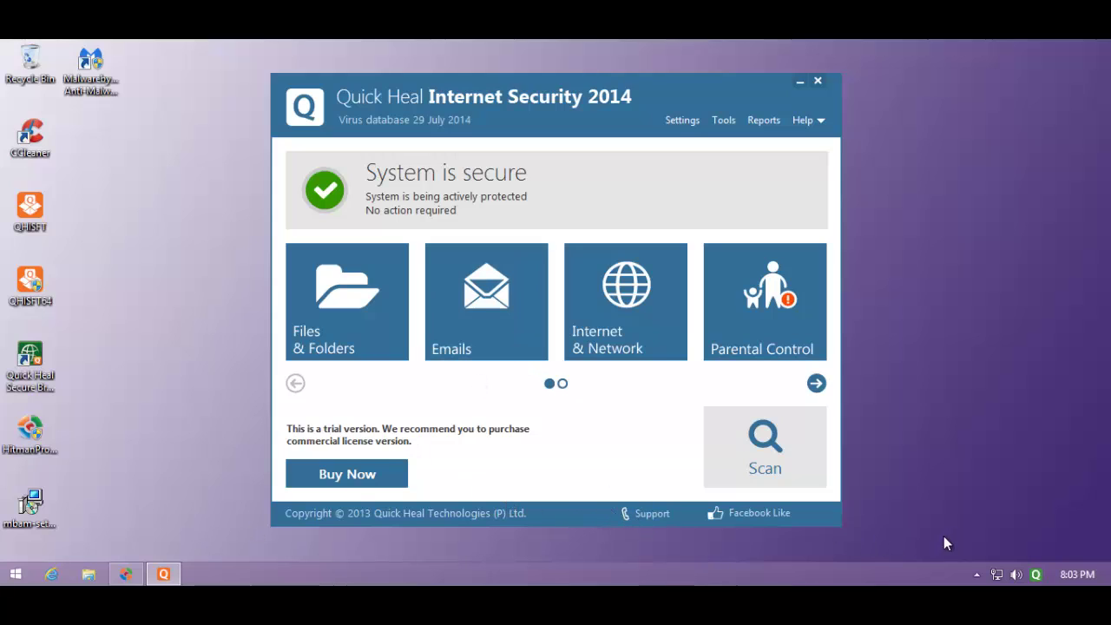
Restore Malwarebytes and review the names, types and locations of the items detected by the running threat scan
{"action": "left_click", "coordinate": [976, 575]}
{"action": "left_click", "coordinate": [1004, 494]}
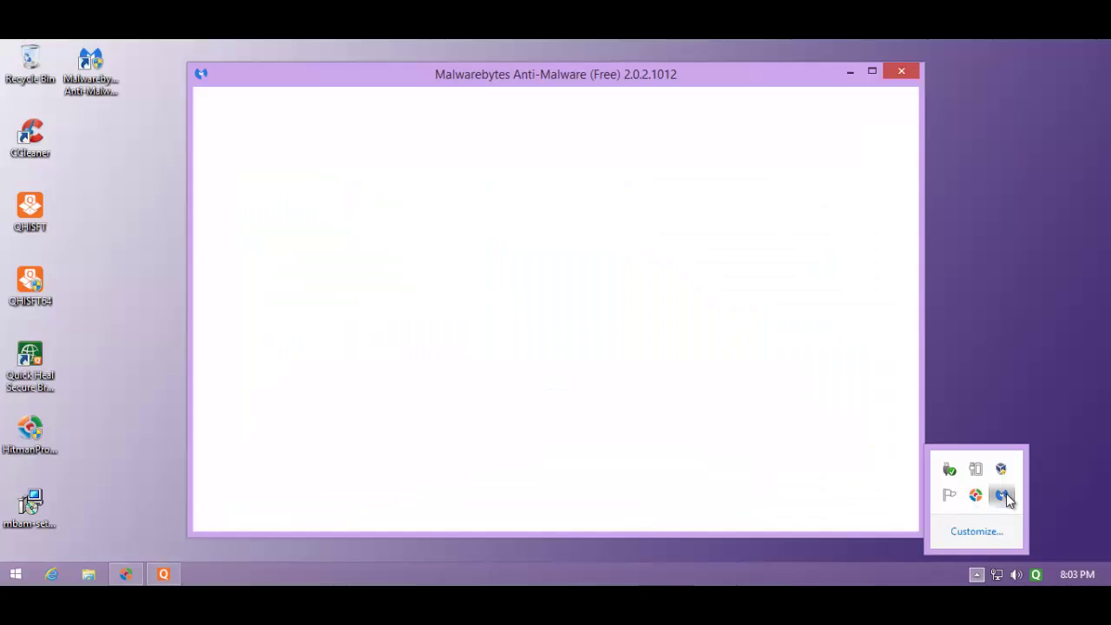
{"action": "left_click", "coordinate": [533, 120]}
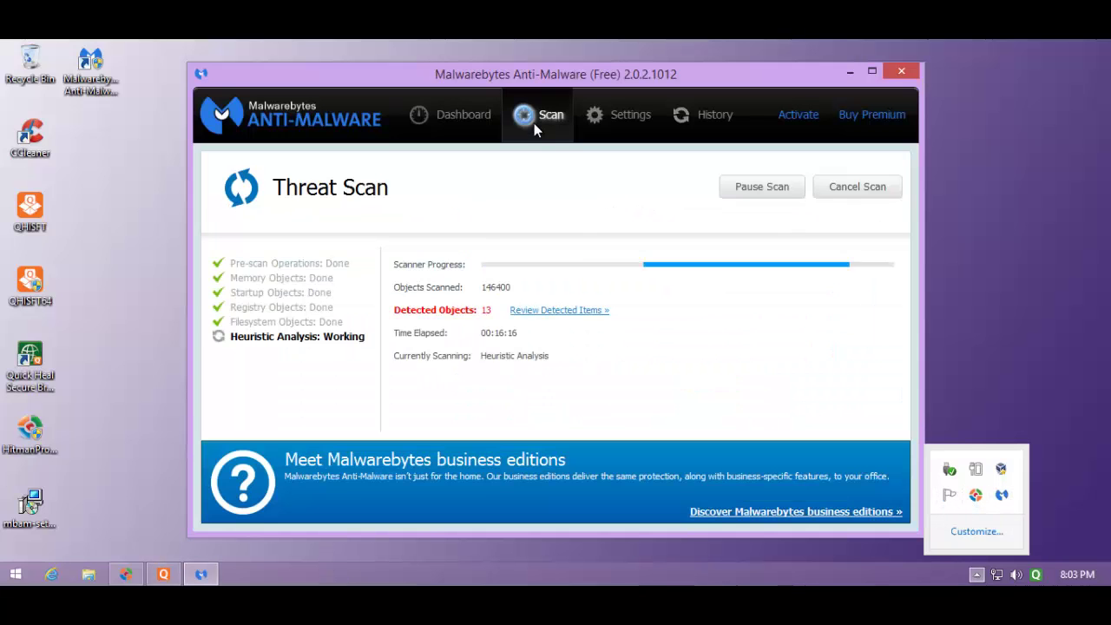
{"action": "left_click", "coordinate": [582, 313]}
{"action": "left_click_drag", "start_coordinate": [784, 238], "coordinate": [783, 304]}
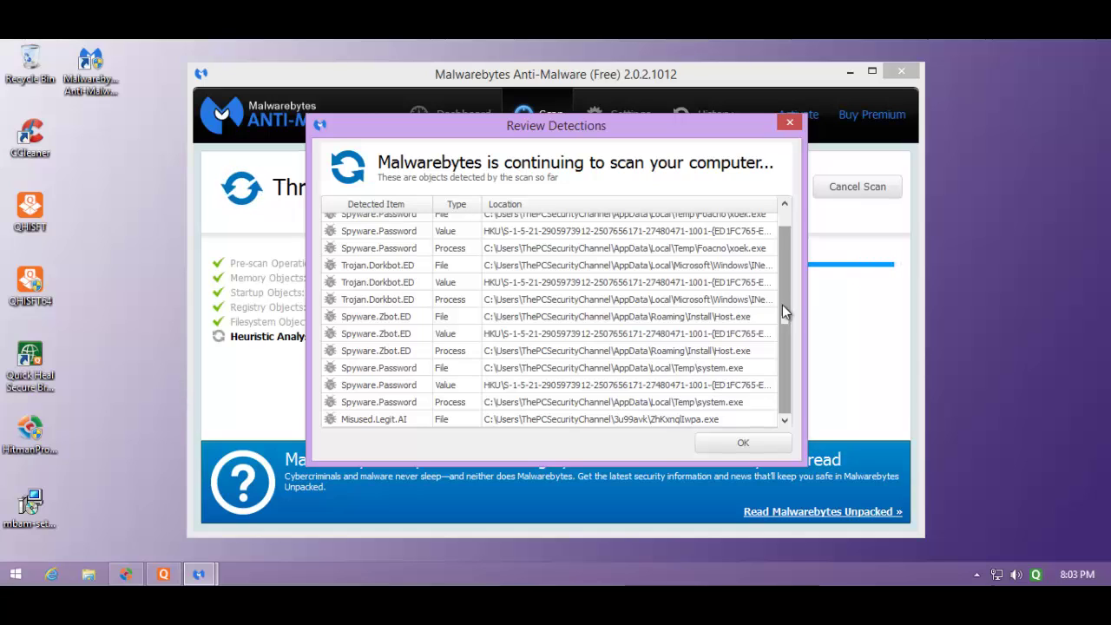
{"action": "left_click", "coordinate": [692, 351]}
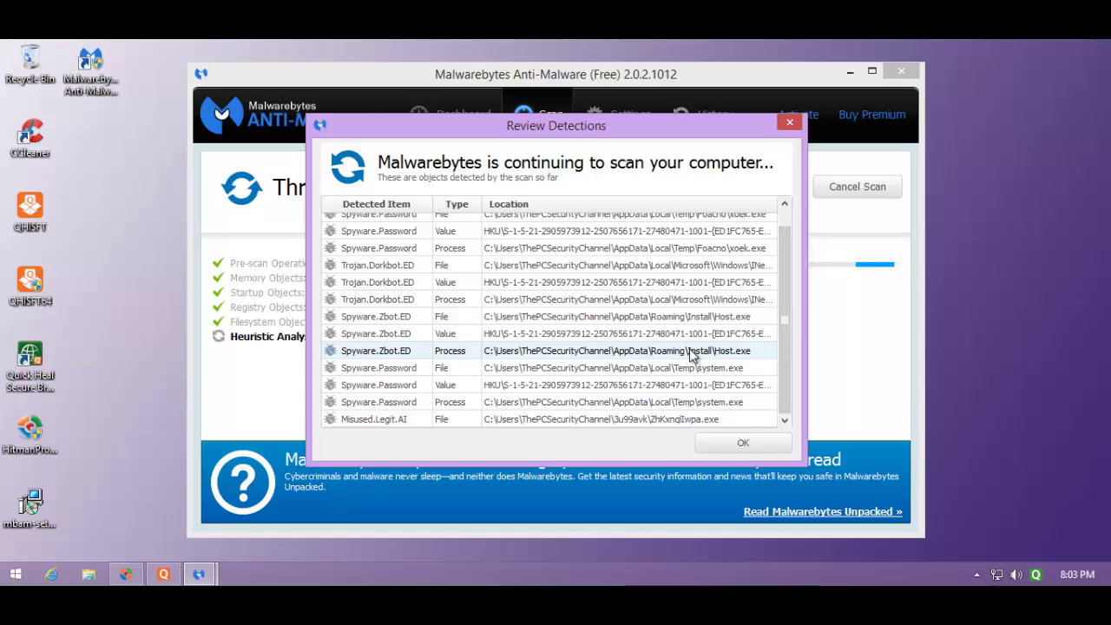
{"action": "left_click", "coordinate": [661, 265]}
{"action": "scroll", "coordinate": [662, 265], "scroll_direction": "up", "scroll_amount": 1}
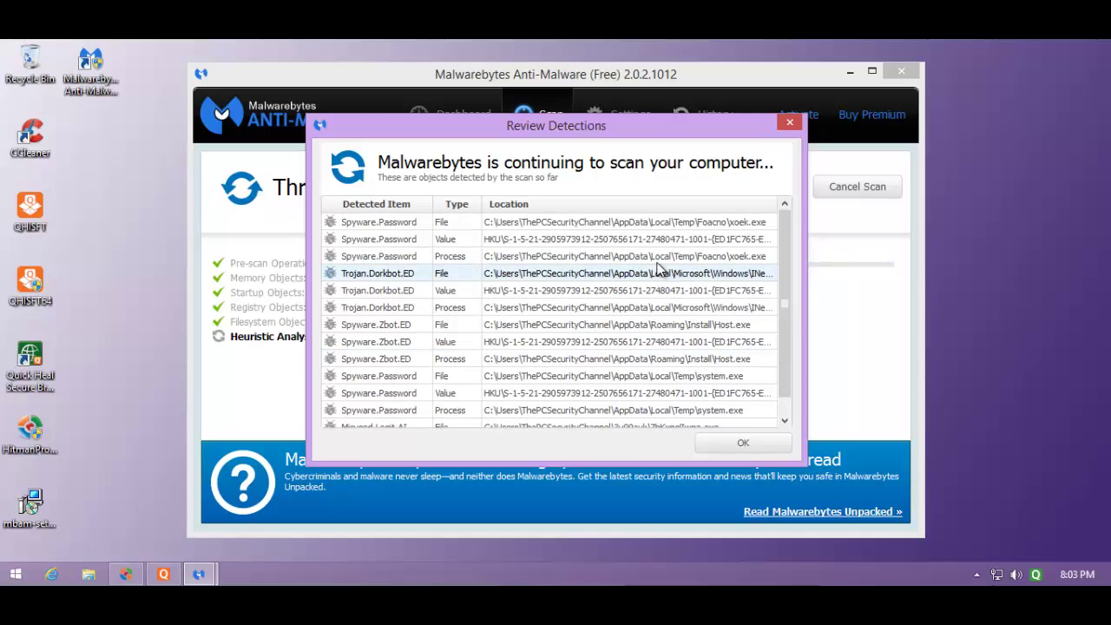
{"action": "left_click", "coordinate": [487, 225]}
{"action": "mouse_move", "coordinate": [528, 130]}
{"action": "left_mouse_down"}
{"action": "mouse_move", "coordinate": [761, 141]}
{"action": "mouse_move", "coordinate": [517, 130]}
{"action": "left_mouse_up"}
Bring the Quick Heal main window back to the front and reposition it over Malwarebytes
{"action": "left_click", "coordinate": [165, 574]}
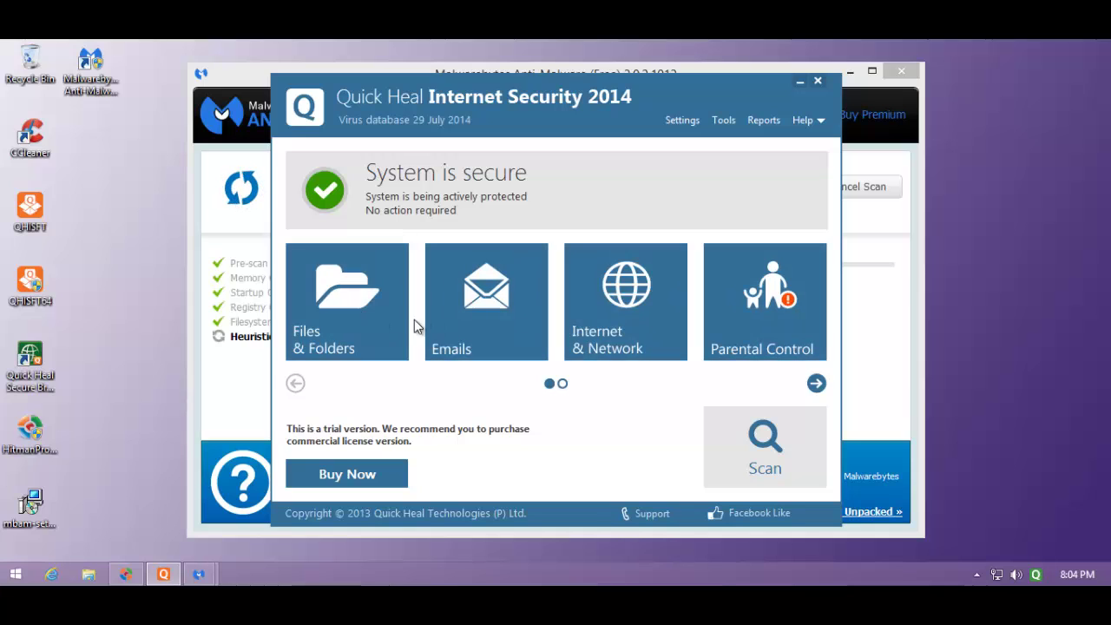
{"action": "left_click_drag", "start_coordinate": [457, 93], "coordinate": [485, 102]}
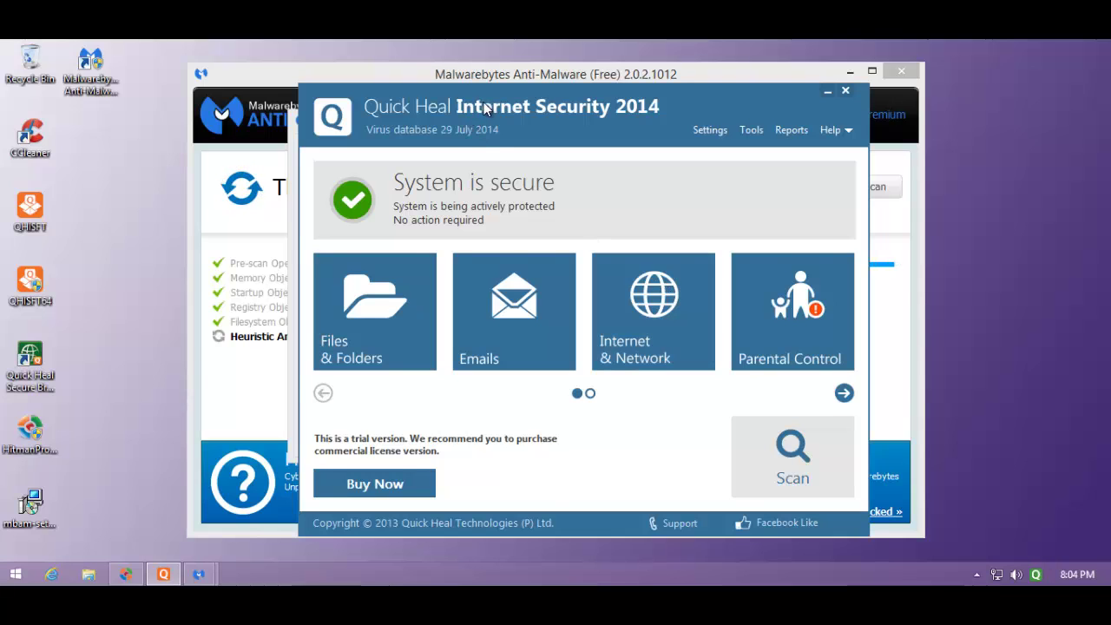
Move the Quick Heal window aside and examine the Malwarebytes list of detected objects through to its last entries
{"action": "left_click_drag", "start_coordinate": [470, 120], "coordinate": [667, 97]}
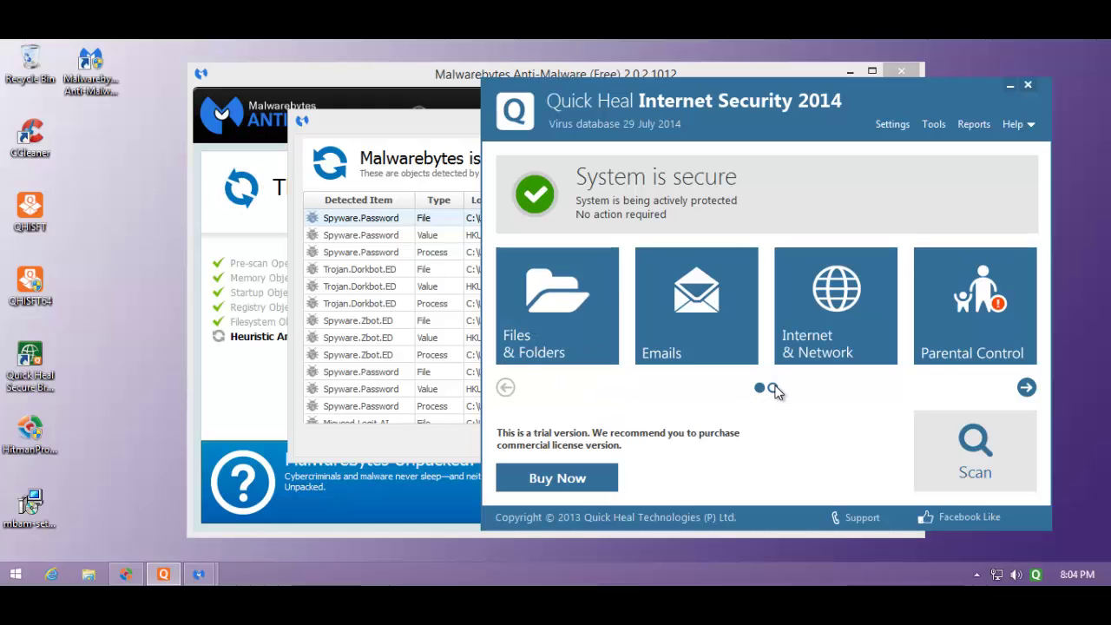
{"action": "left_click_drag", "start_coordinate": [836, 92], "coordinate": [901, 96]}
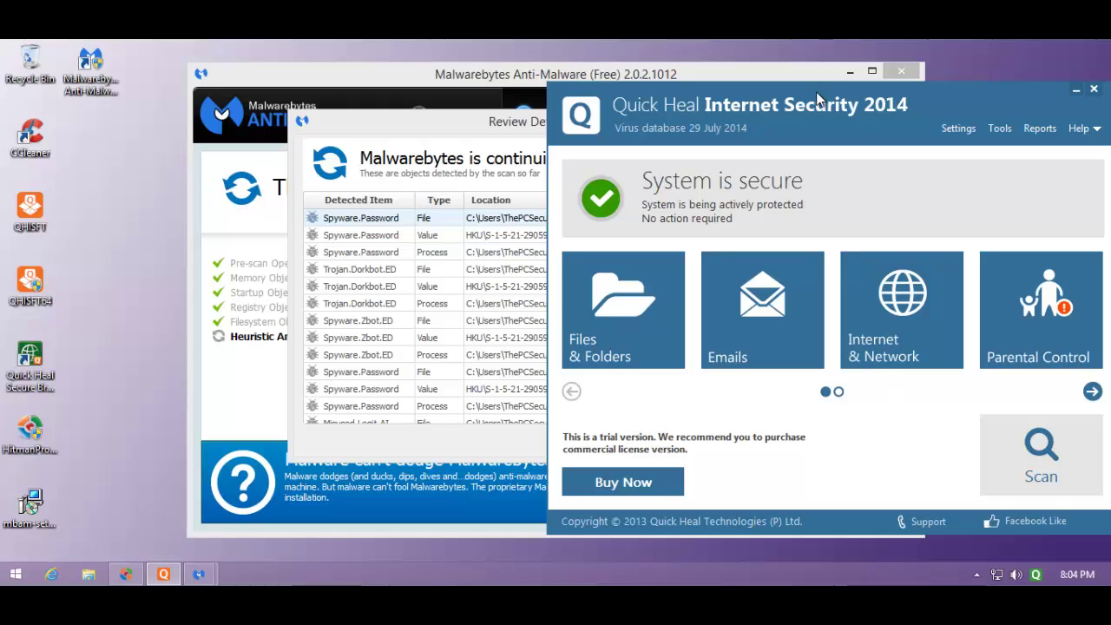
{"action": "left_click_drag", "start_coordinate": [408, 140], "coordinate": [329, 144]}
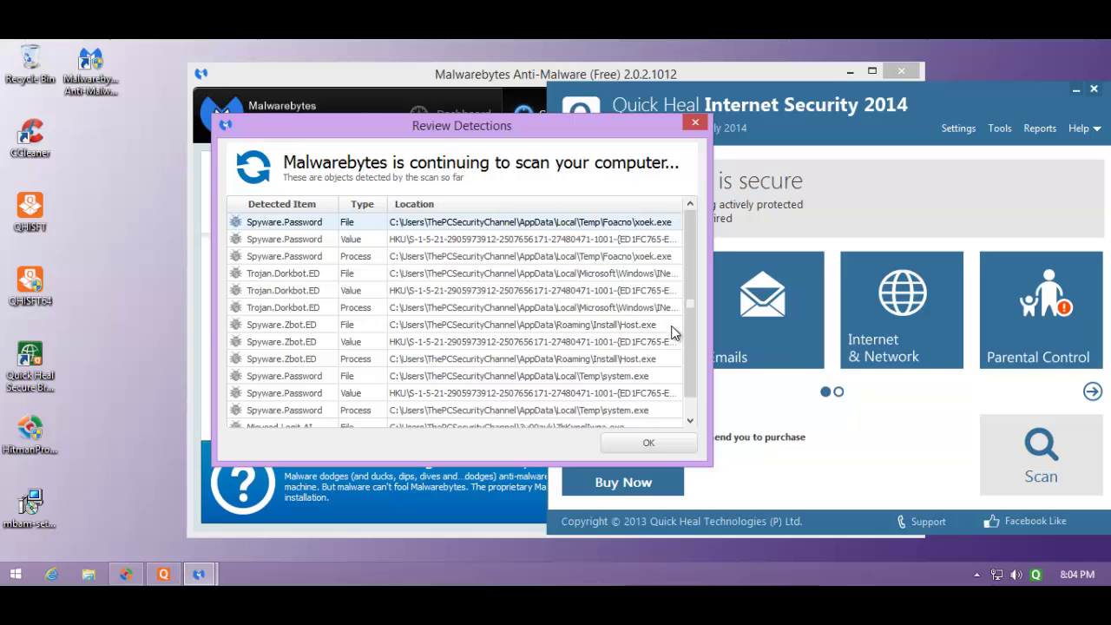
{"action": "left_click_drag", "start_coordinate": [685, 340], "coordinate": [685, 366]}
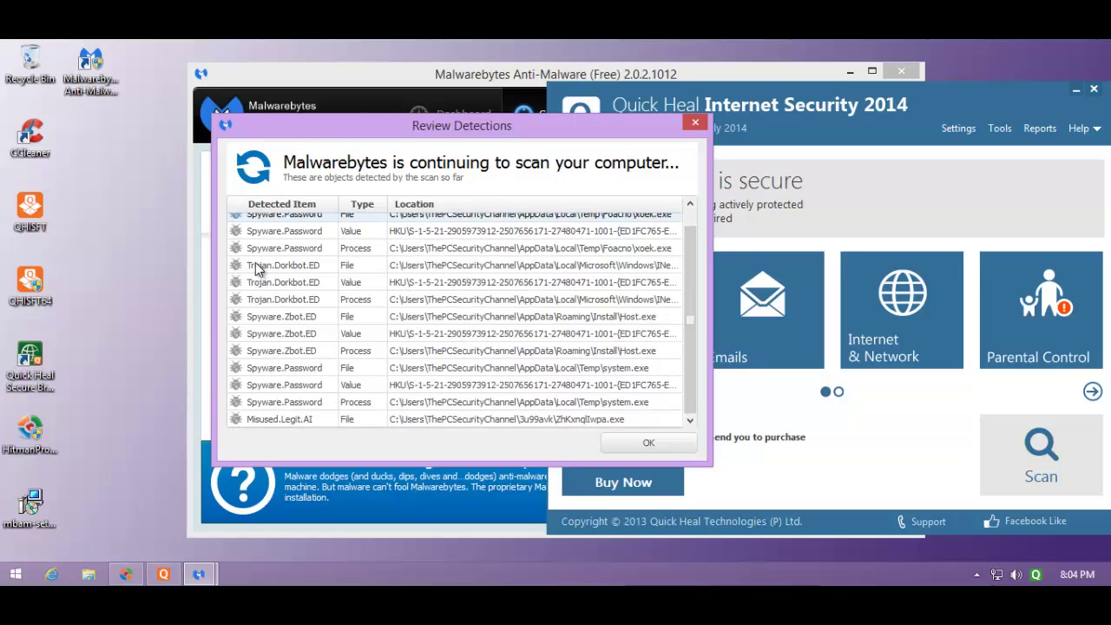
Close the Malwarebytes detections list and place the Quick Heal window centrally in front of the running scan
{"action": "left_click", "coordinate": [698, 124]}
{"action": "left_click_drag", "start_coordinate": [699, 113], "coordinate": [468, 119]}
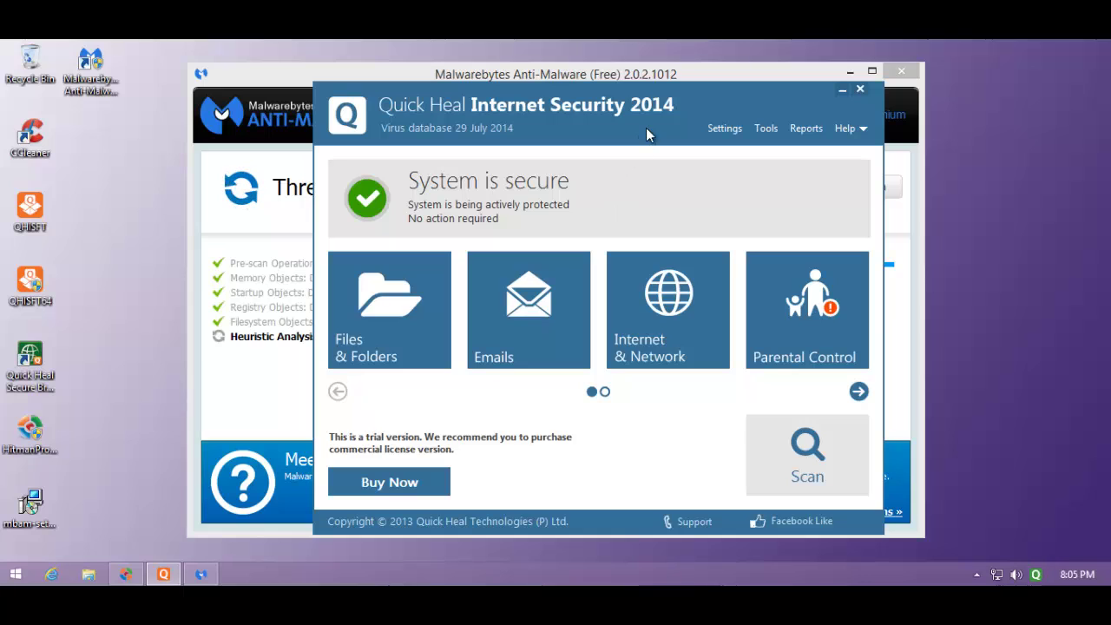
{"action": "left_click_drag", "start_coordinate": [585, 109], "coordinate": [563, 109]}
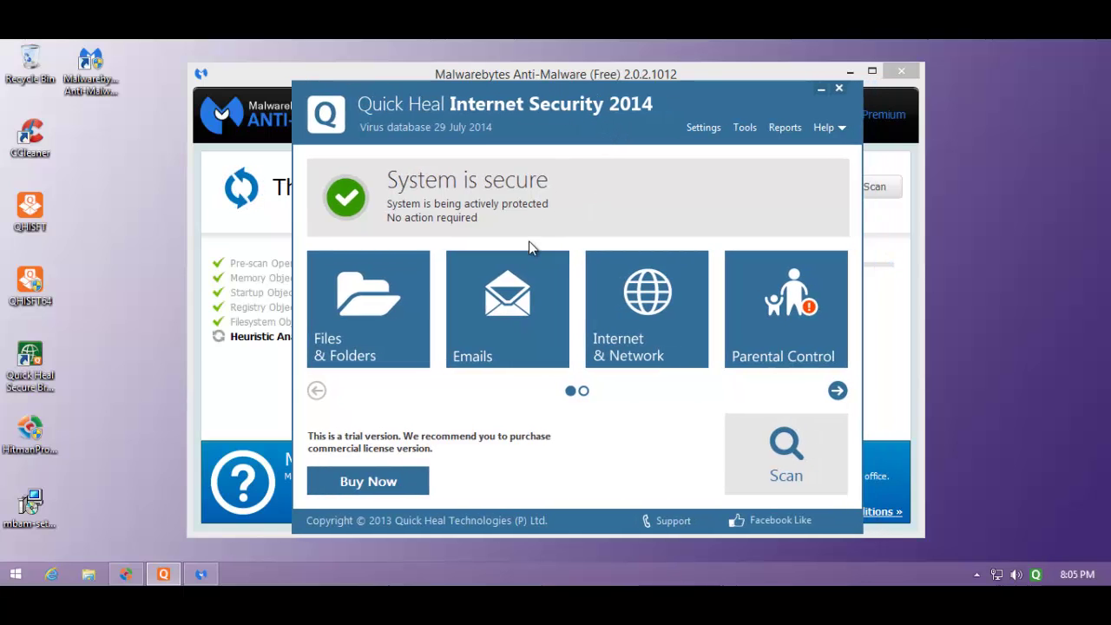